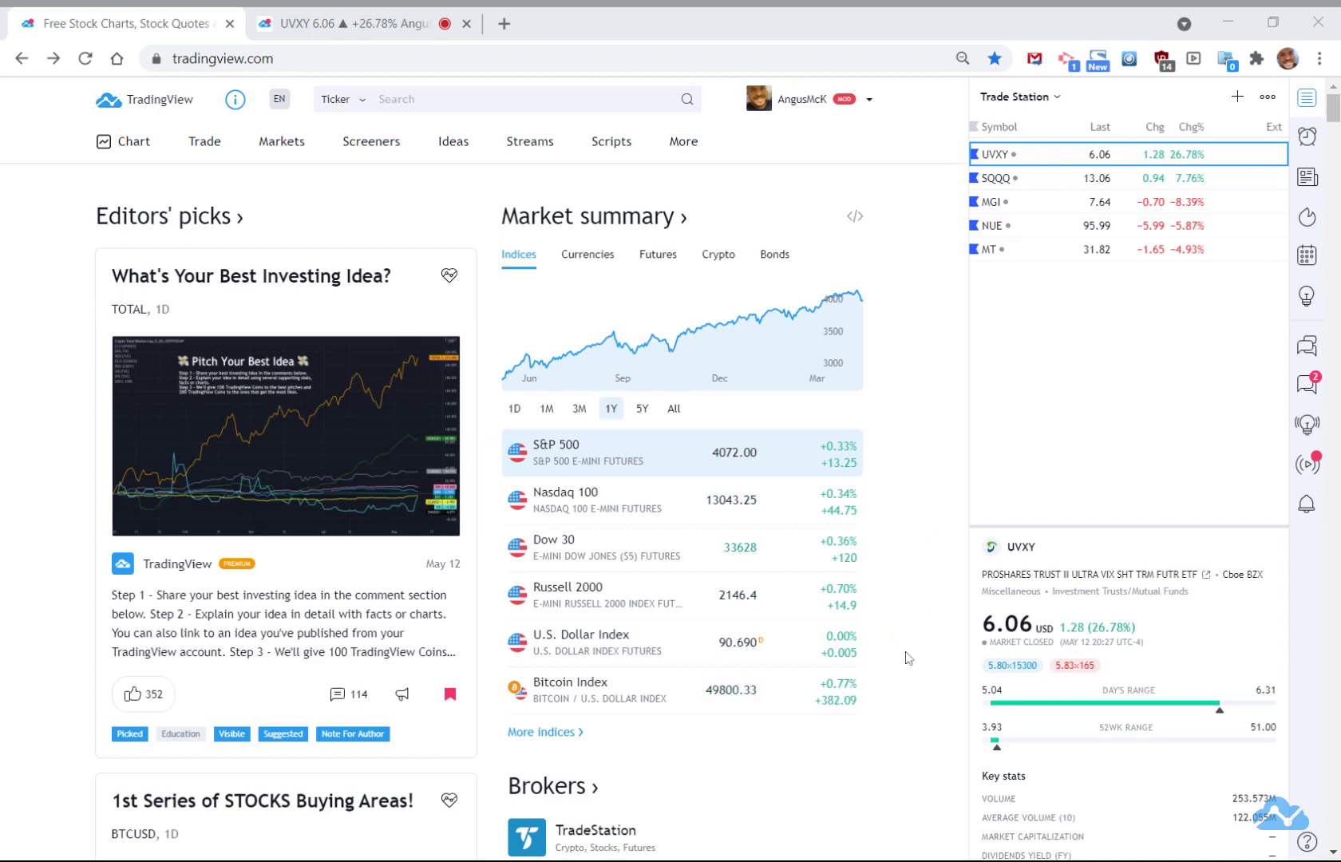
scroll(907, 655, down, 3)
scroll(906, 657, down, 1)
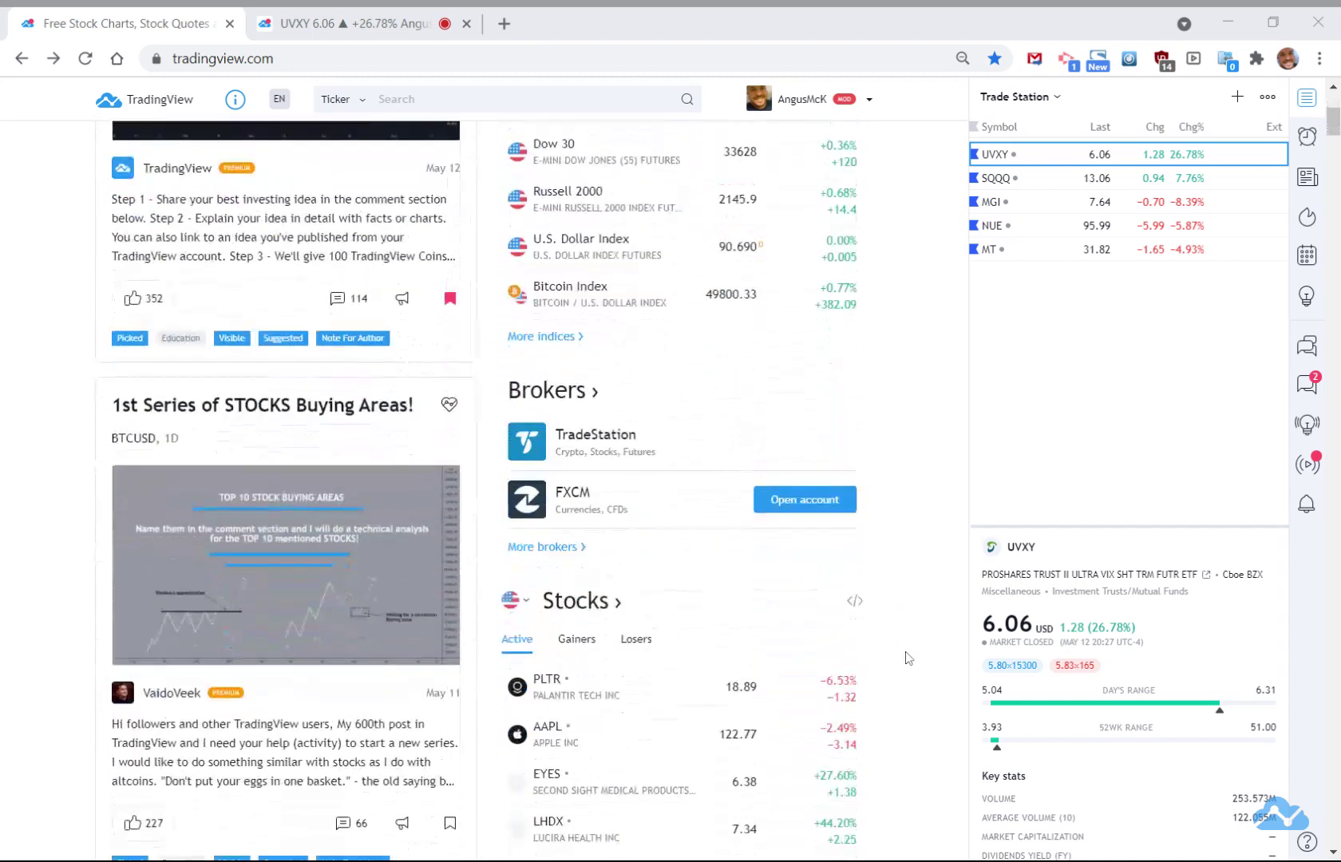
scroll(907, 657, up, 5)
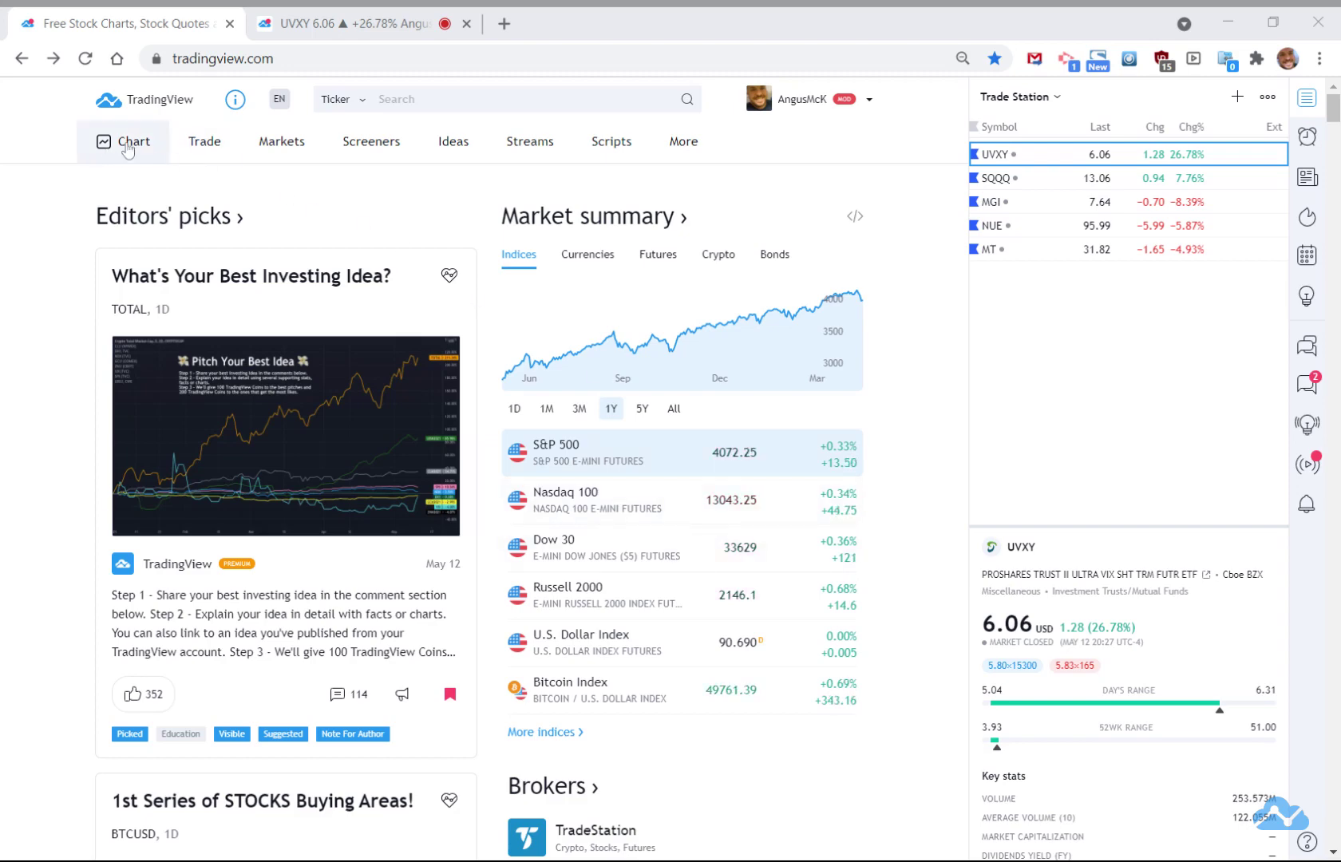
Switch to the UVXY chart, examine its price history over longer and shorter ranges, and show and hide the BB 20 Bollinger Bands
click(351, 22)
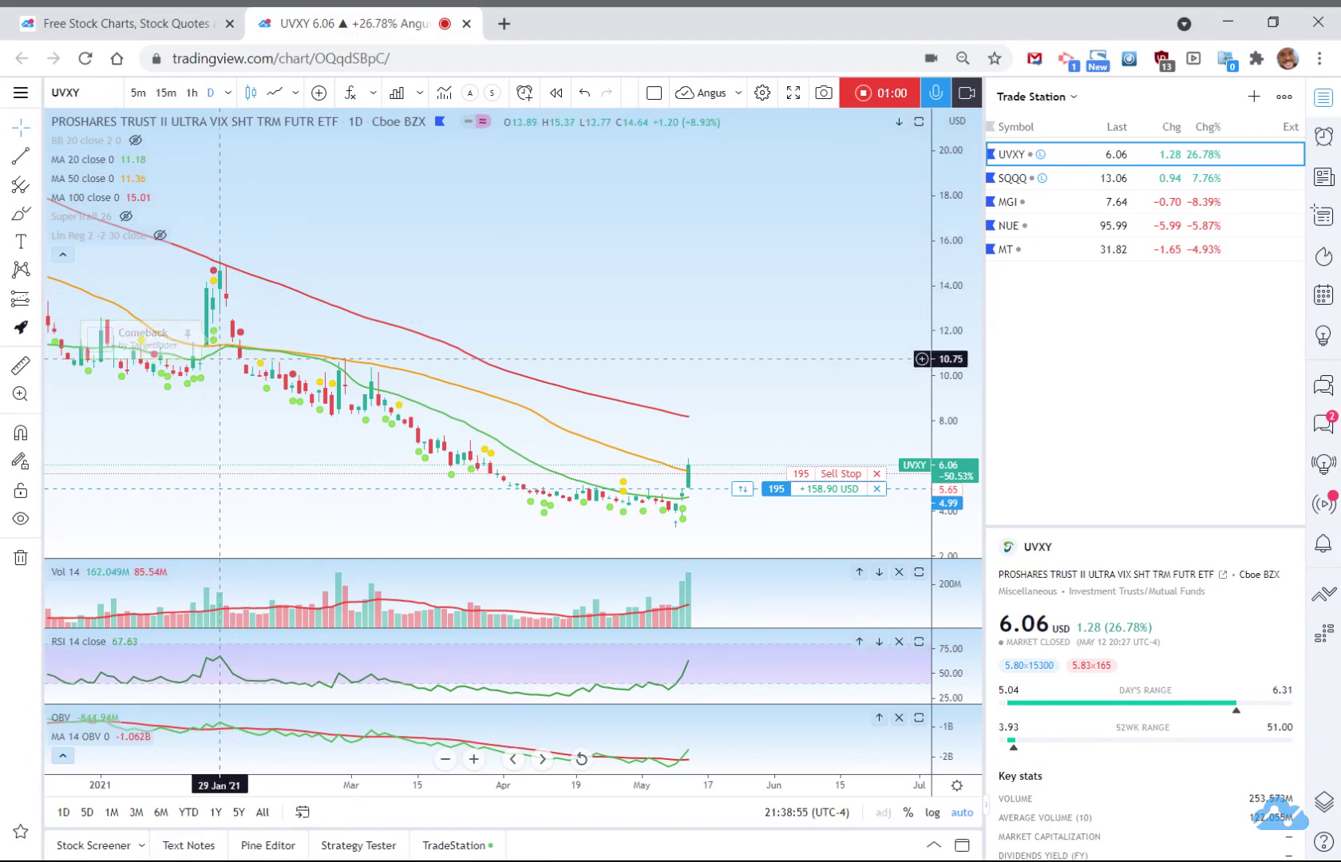
scroll(272, 489, down, 5)
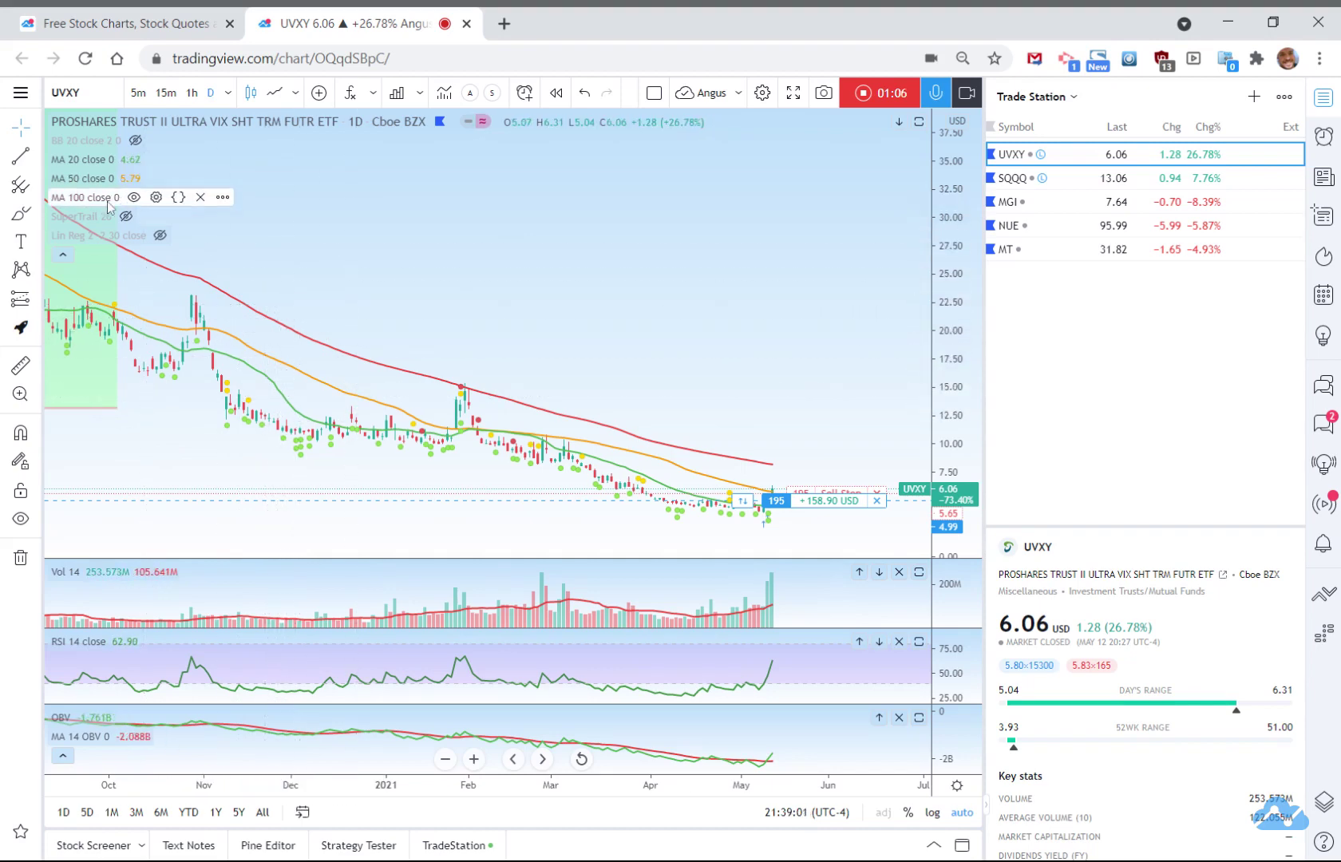
scroll(686, 368, up, 2)
scroll(686, 368, up, 3)
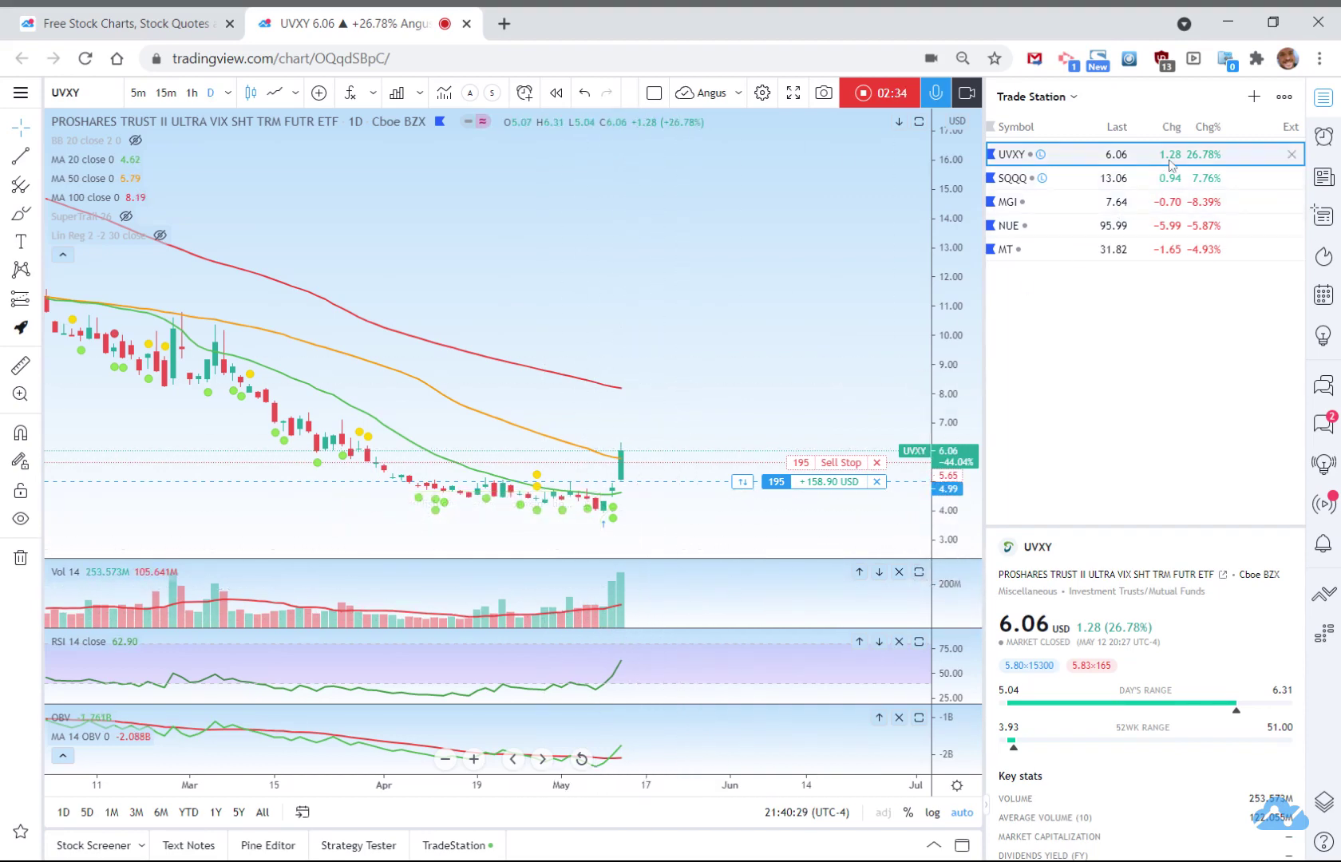
scroll(681, 321, down, 5)
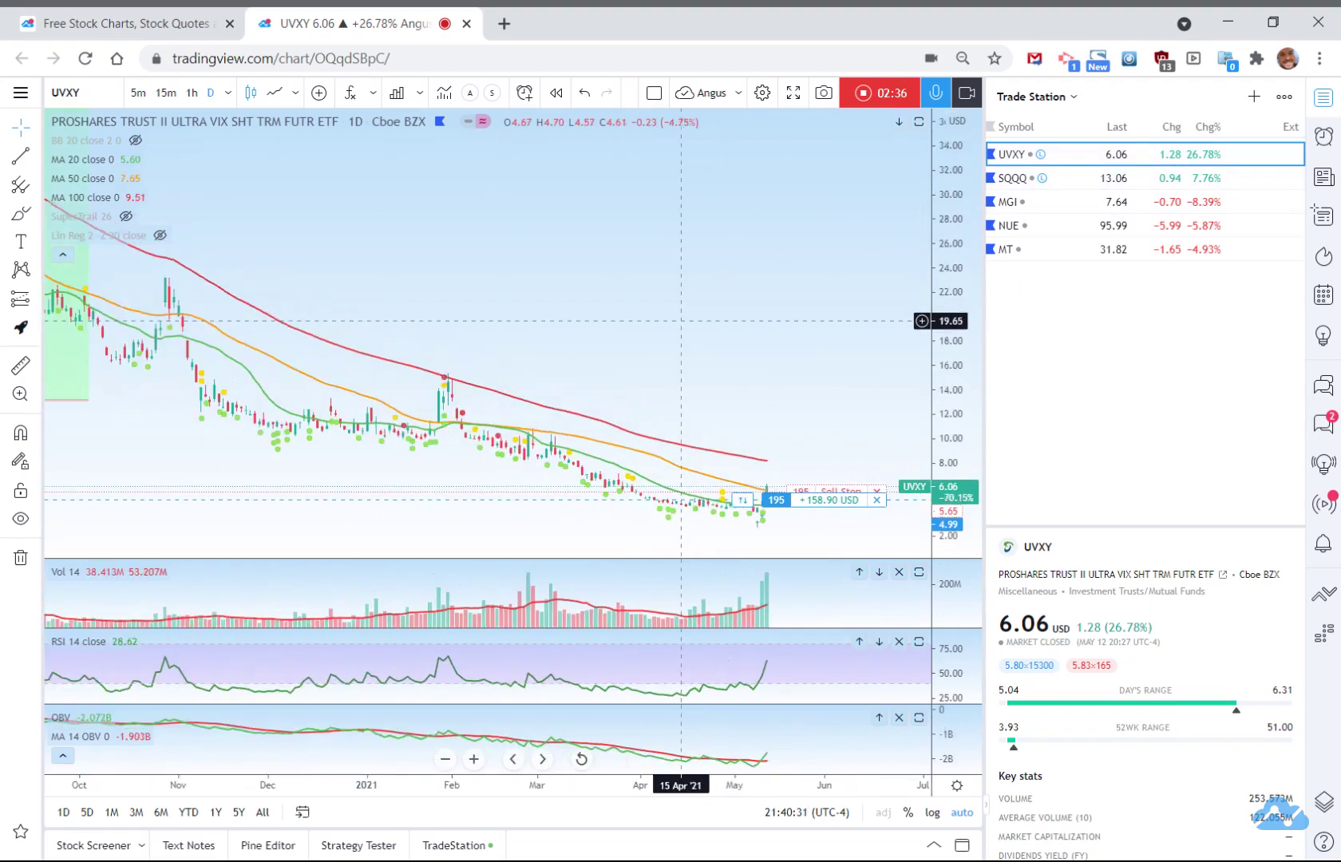
scroll(681, 321, up, 2)
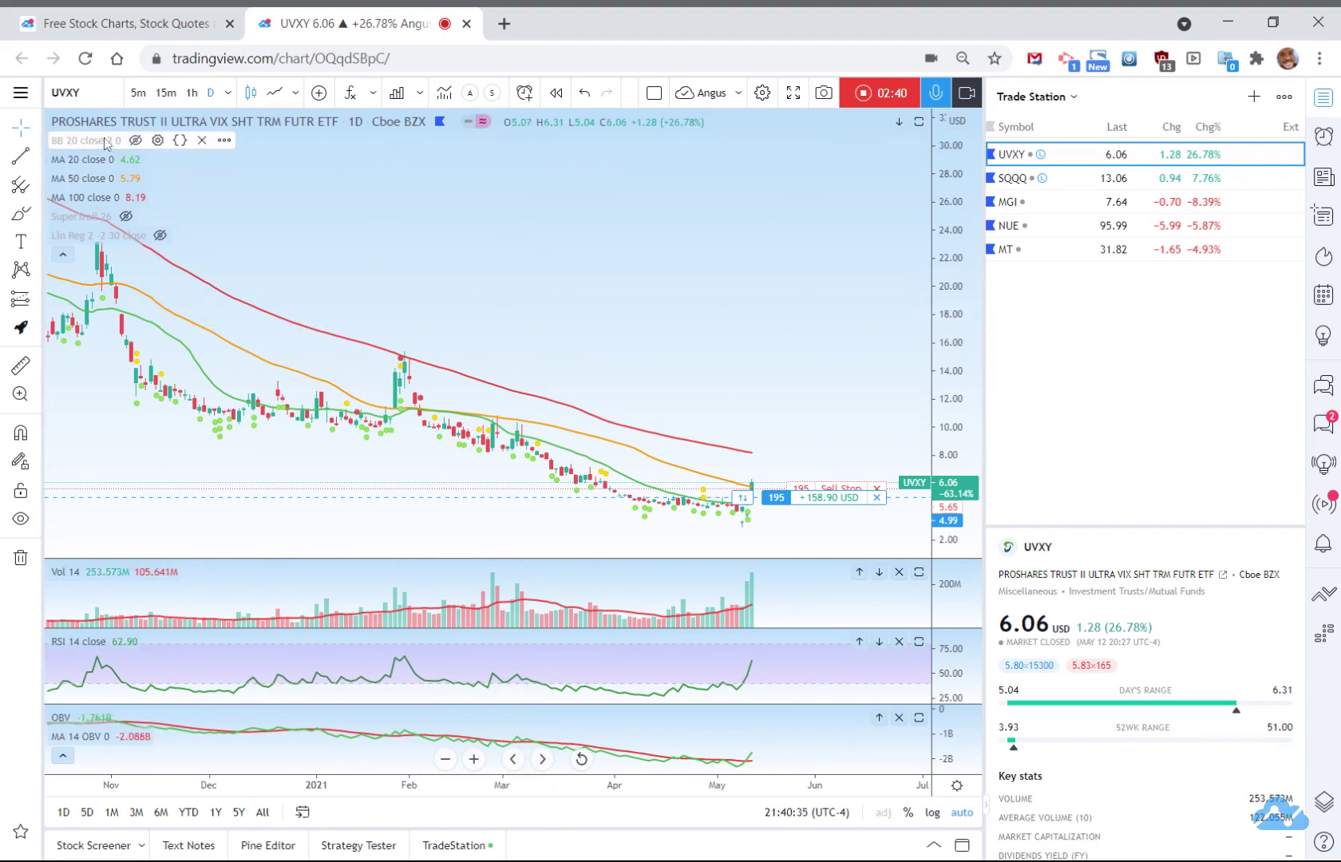
click(136, 141)
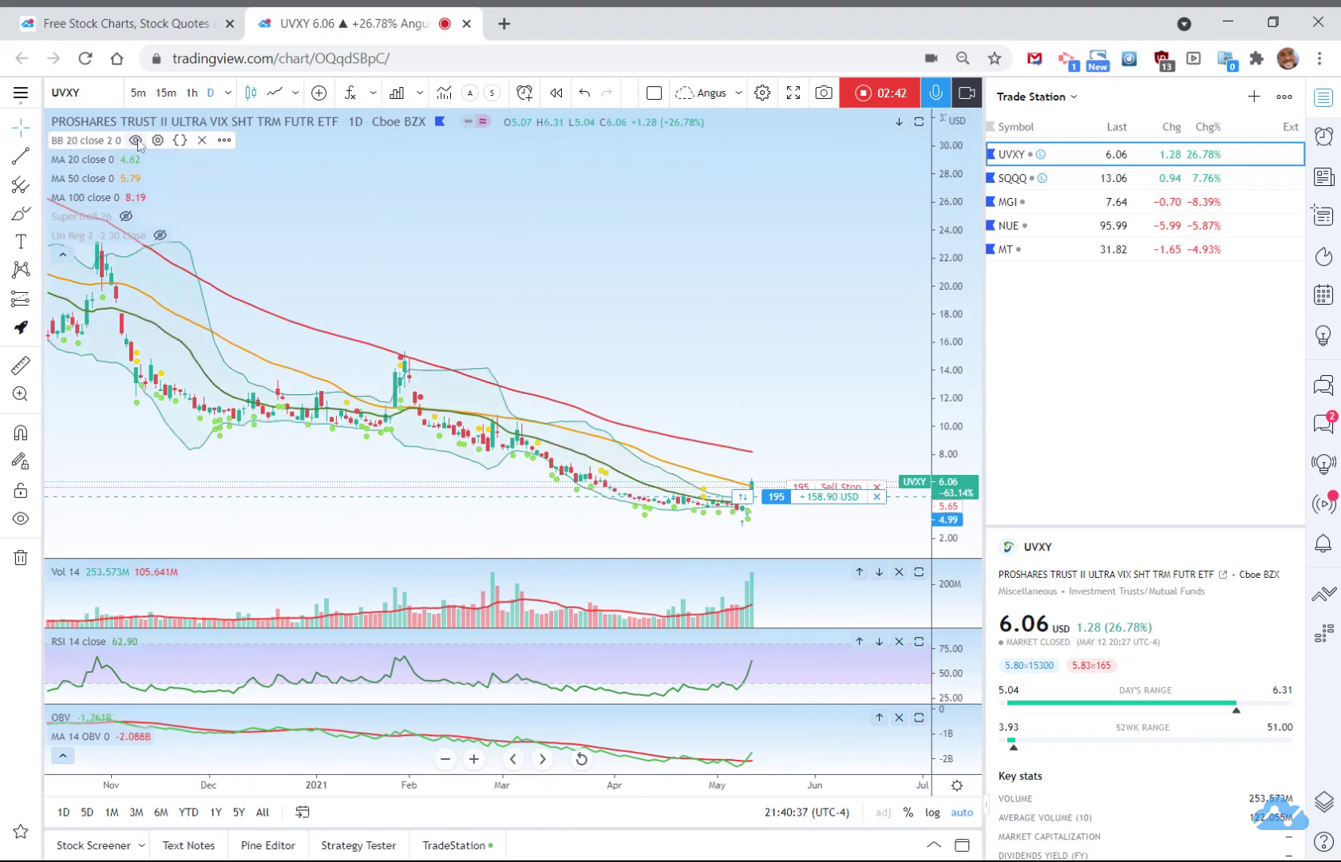
click(136, 141)
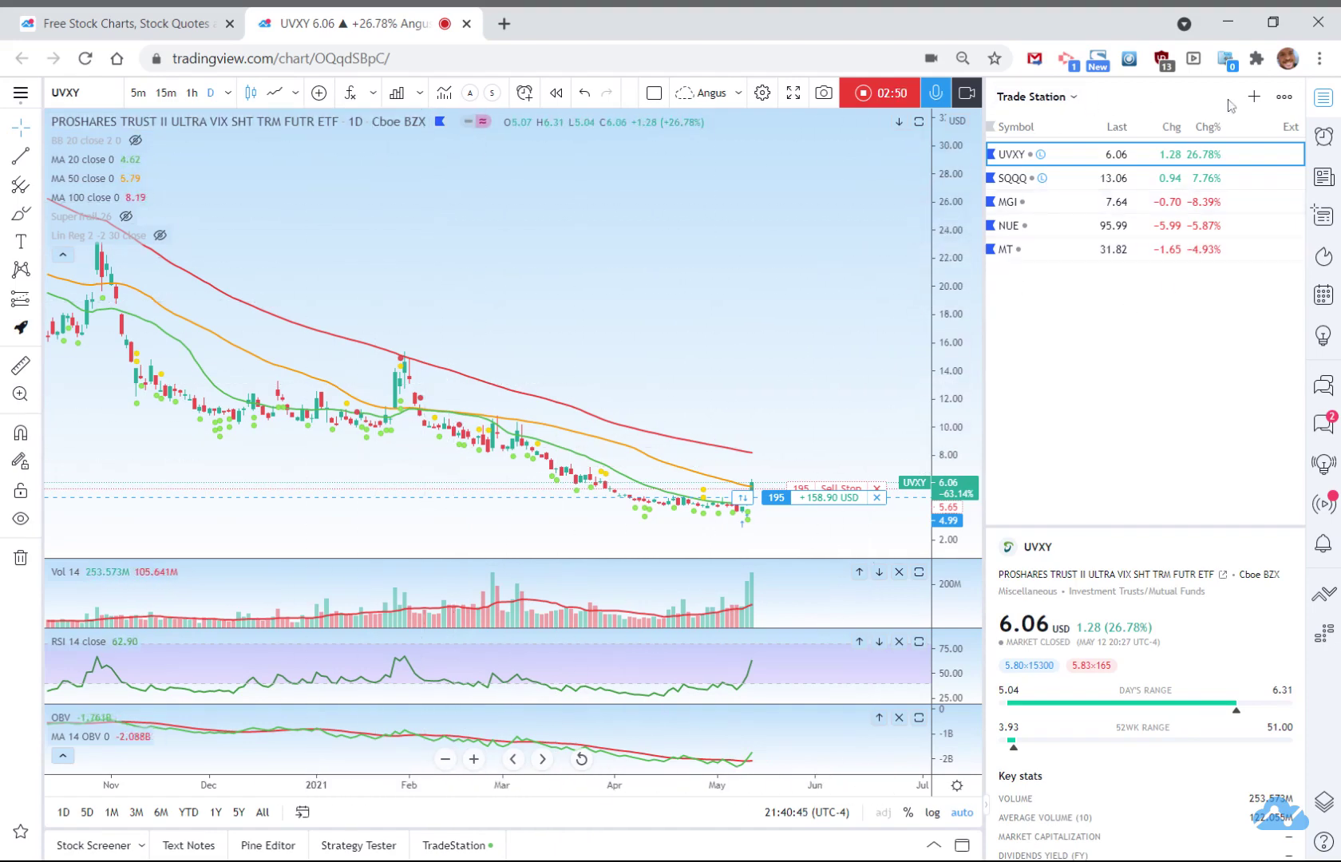
Create a new symbol list named "Watchlist 13 May 2021"
click(1082, 102)
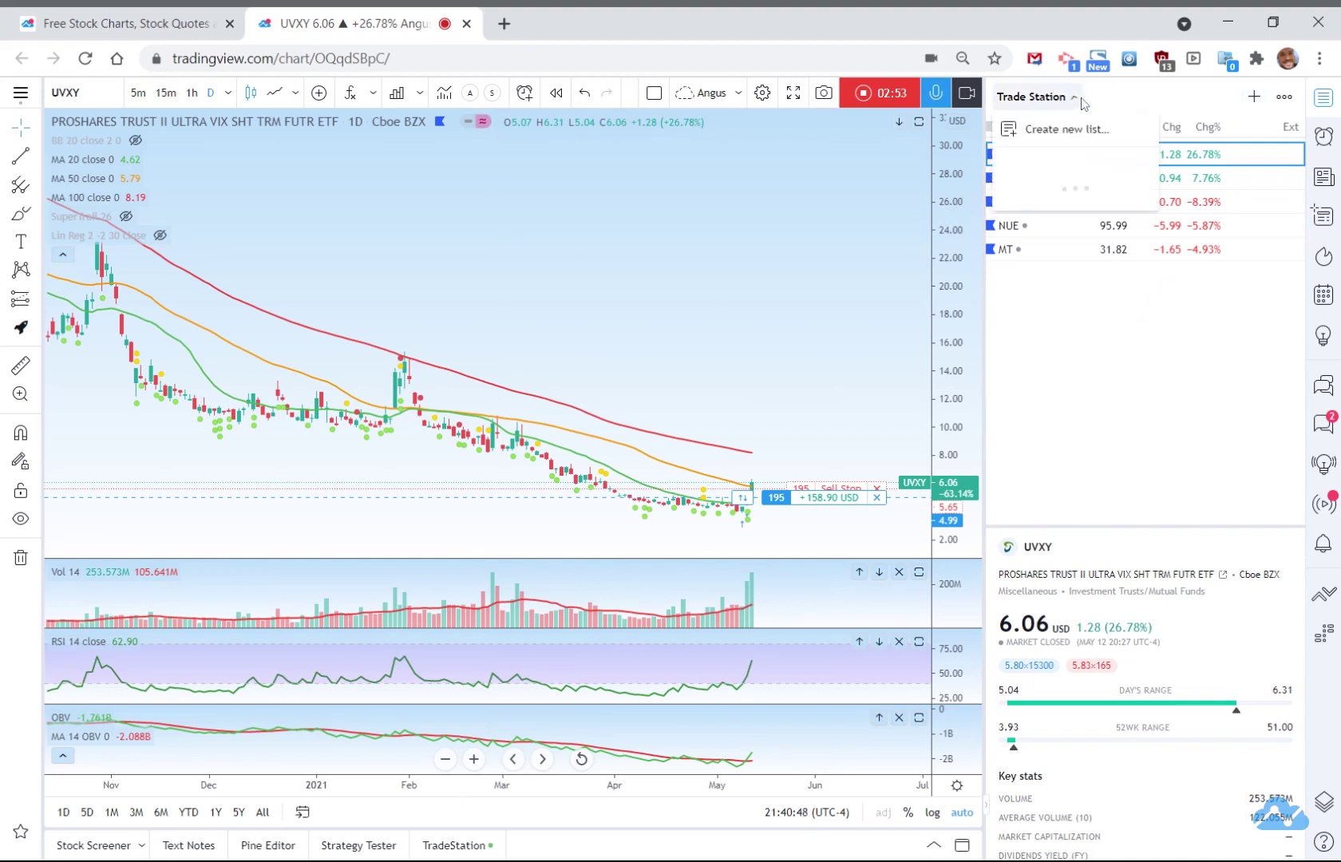
click(1058, 143)
text(Watchlist 13 May 2021)
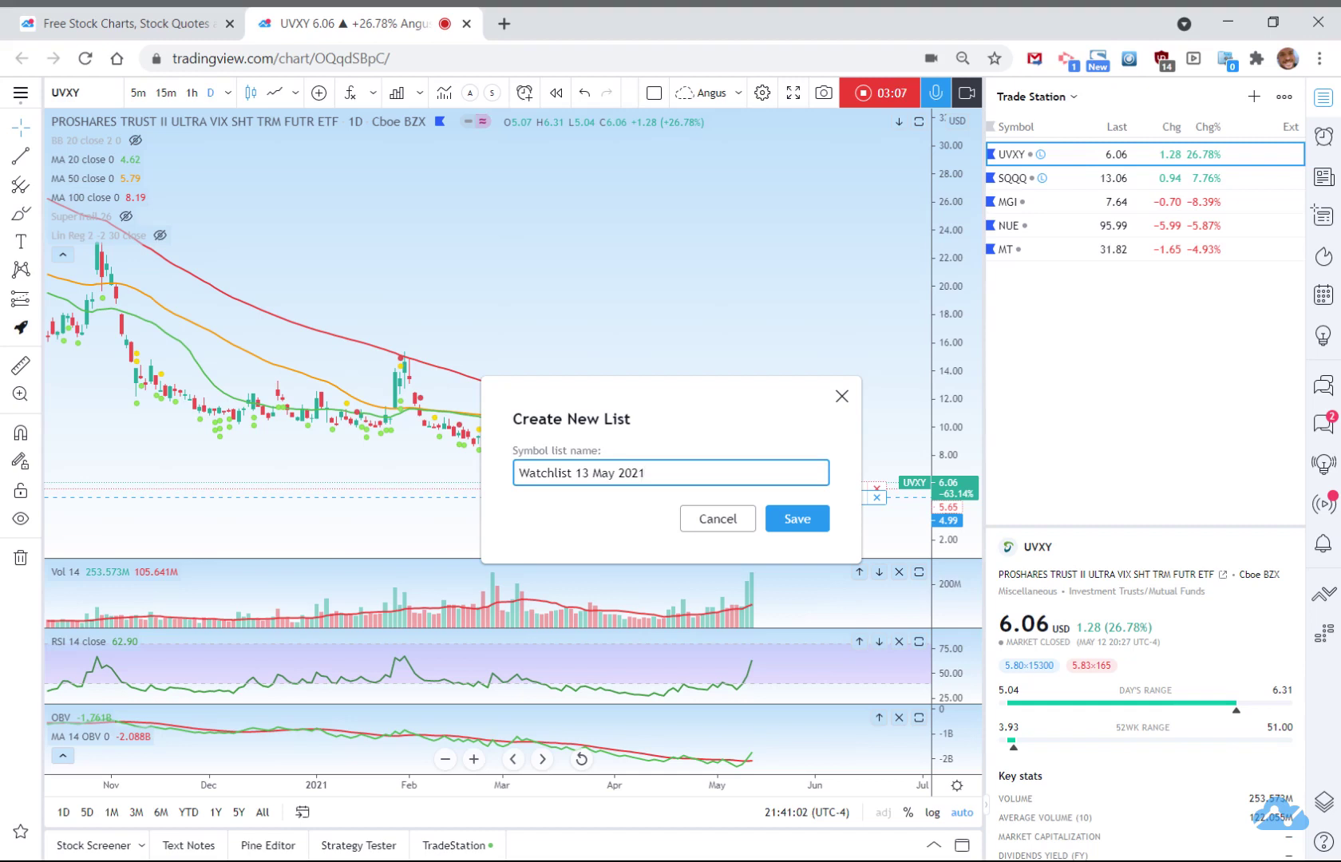
click(790, 519)
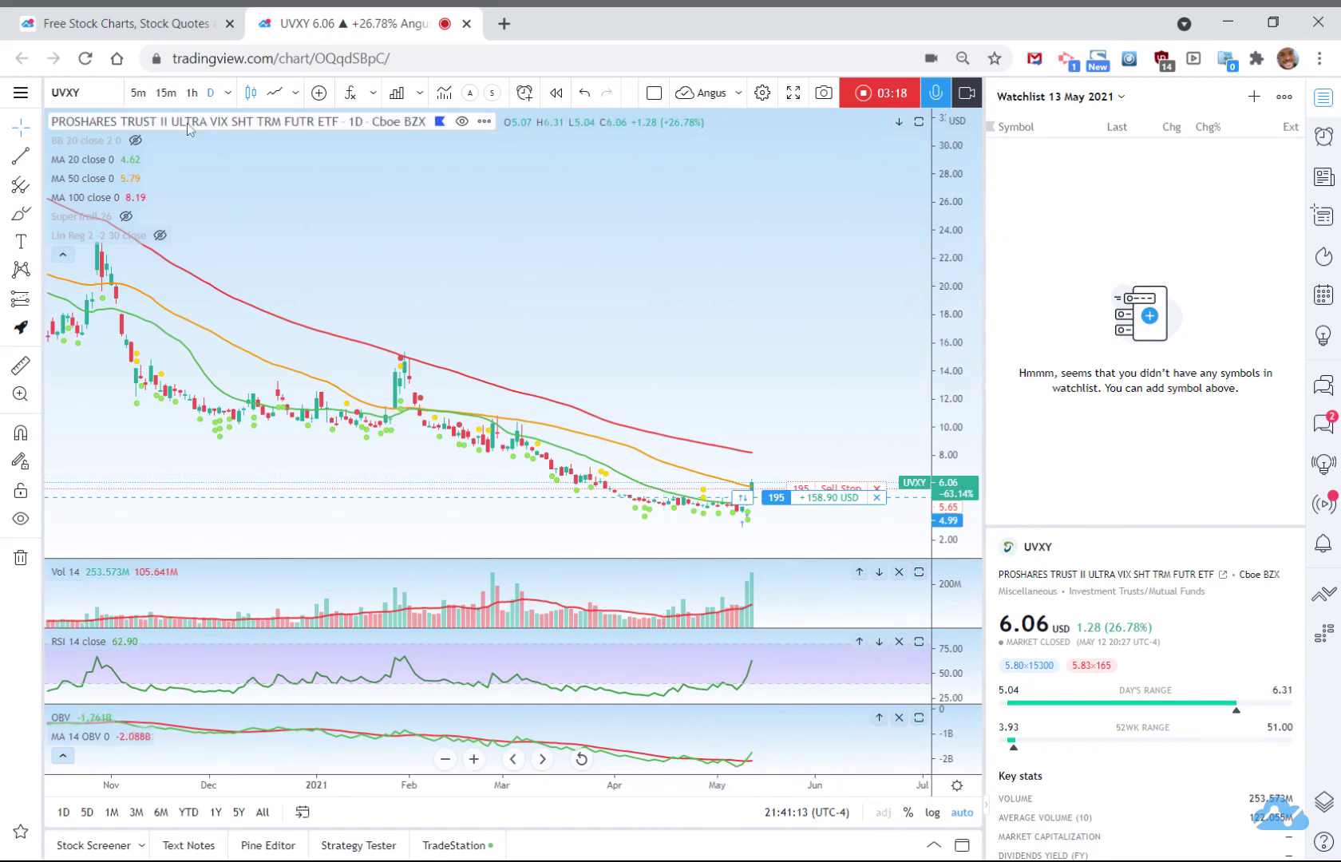
Return to the TradingView home page, open the Sector & Industry page for US stocks, and check the available country markets
click(126, 24)
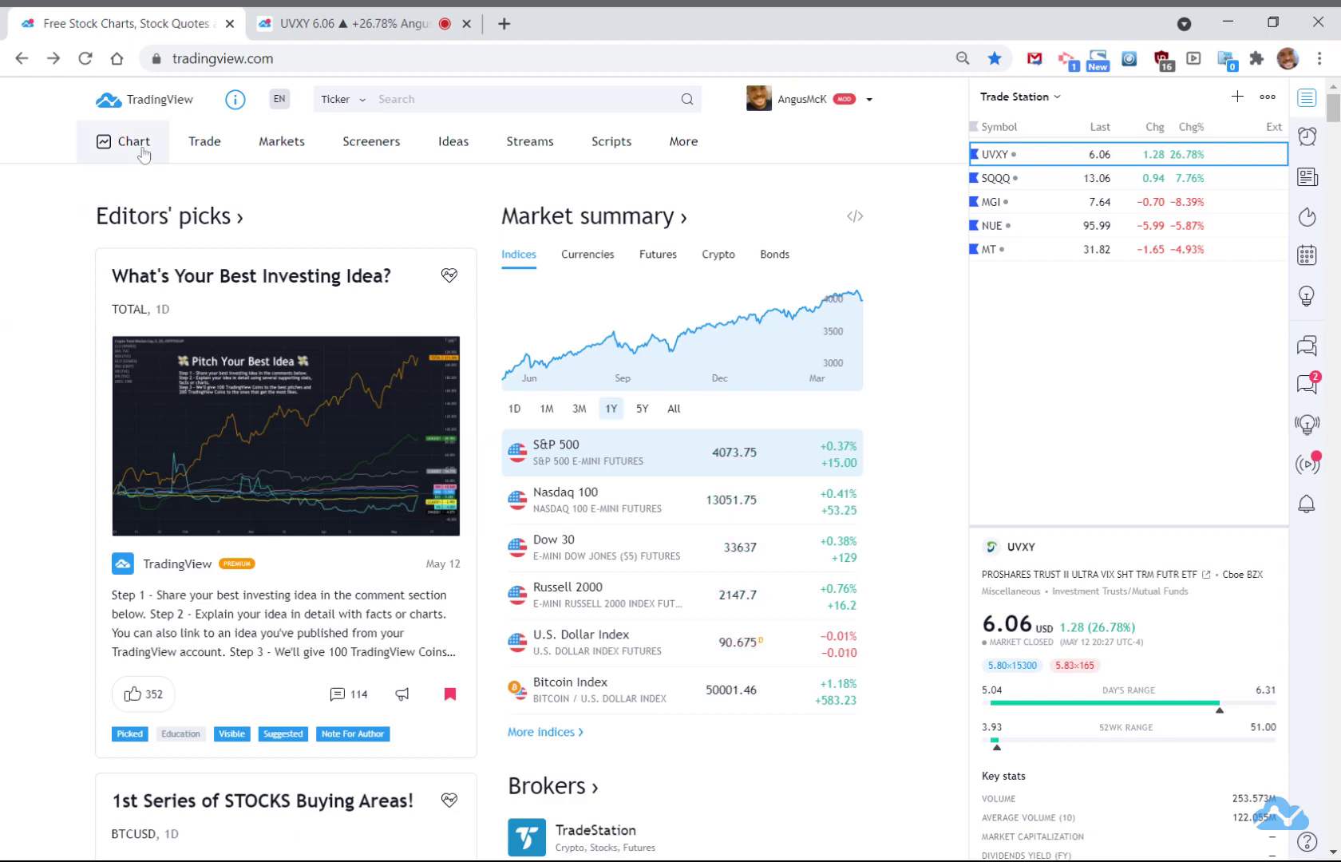
mouse_move(280, 143)
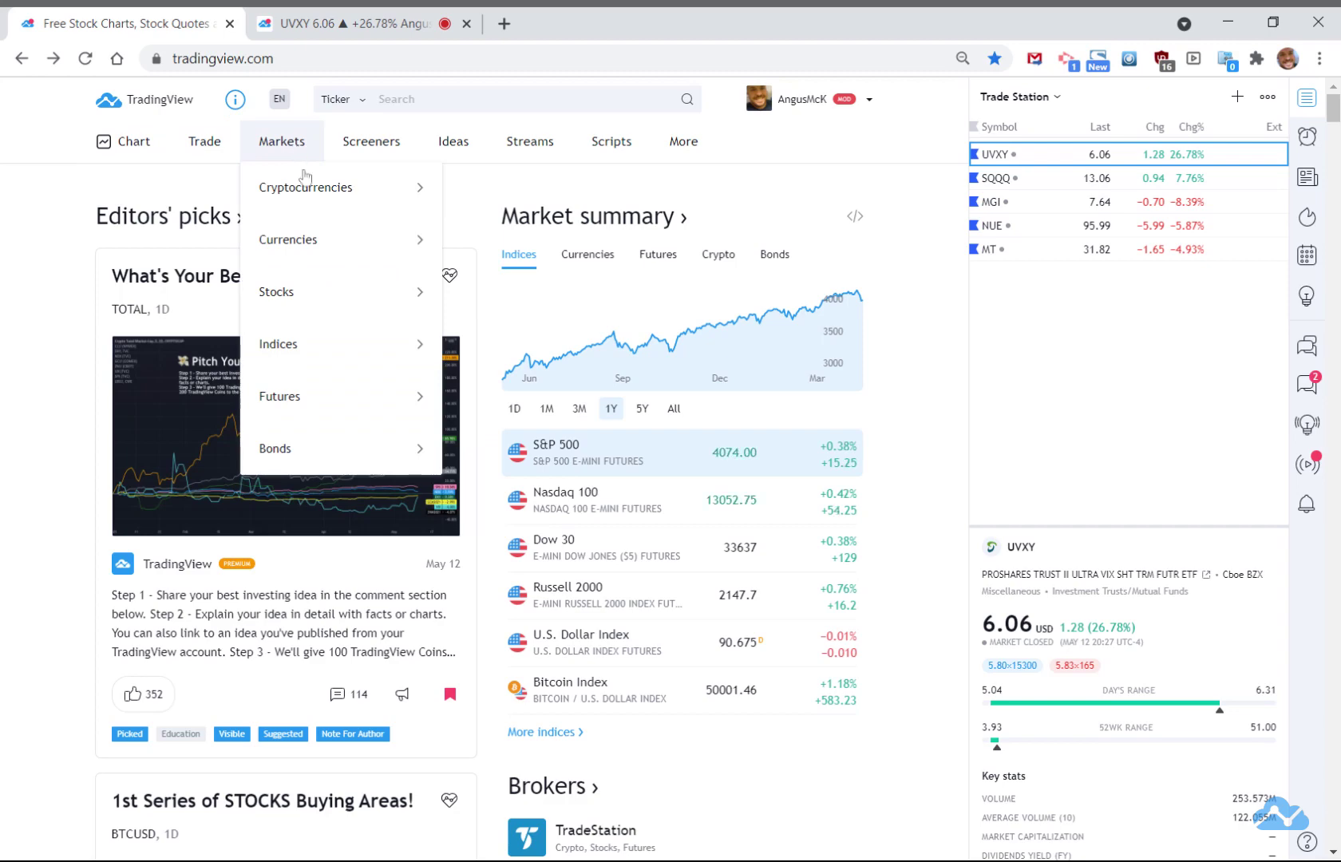
mouse_move(332, 385)
mouse_move(351, 301)
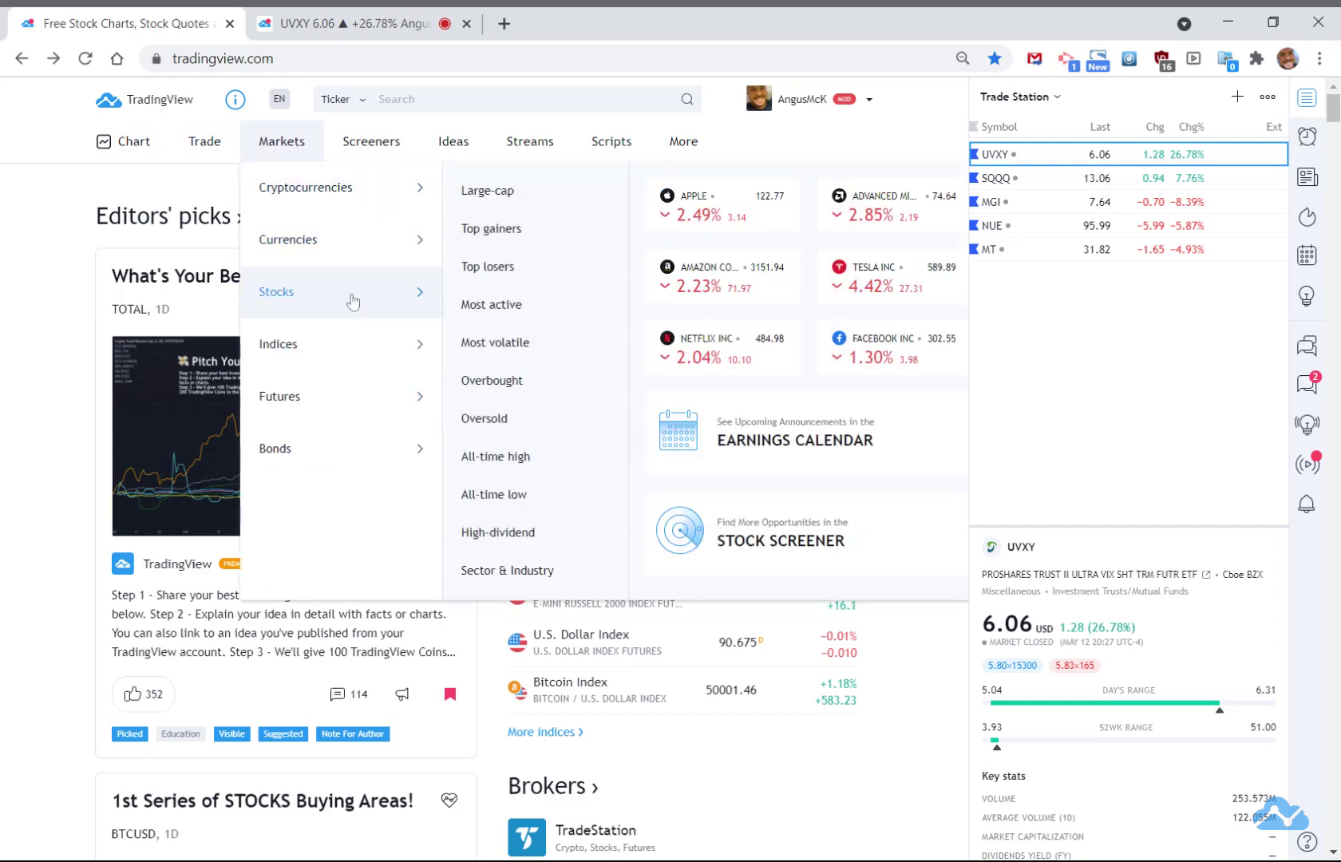
mouse_move(317, 224)
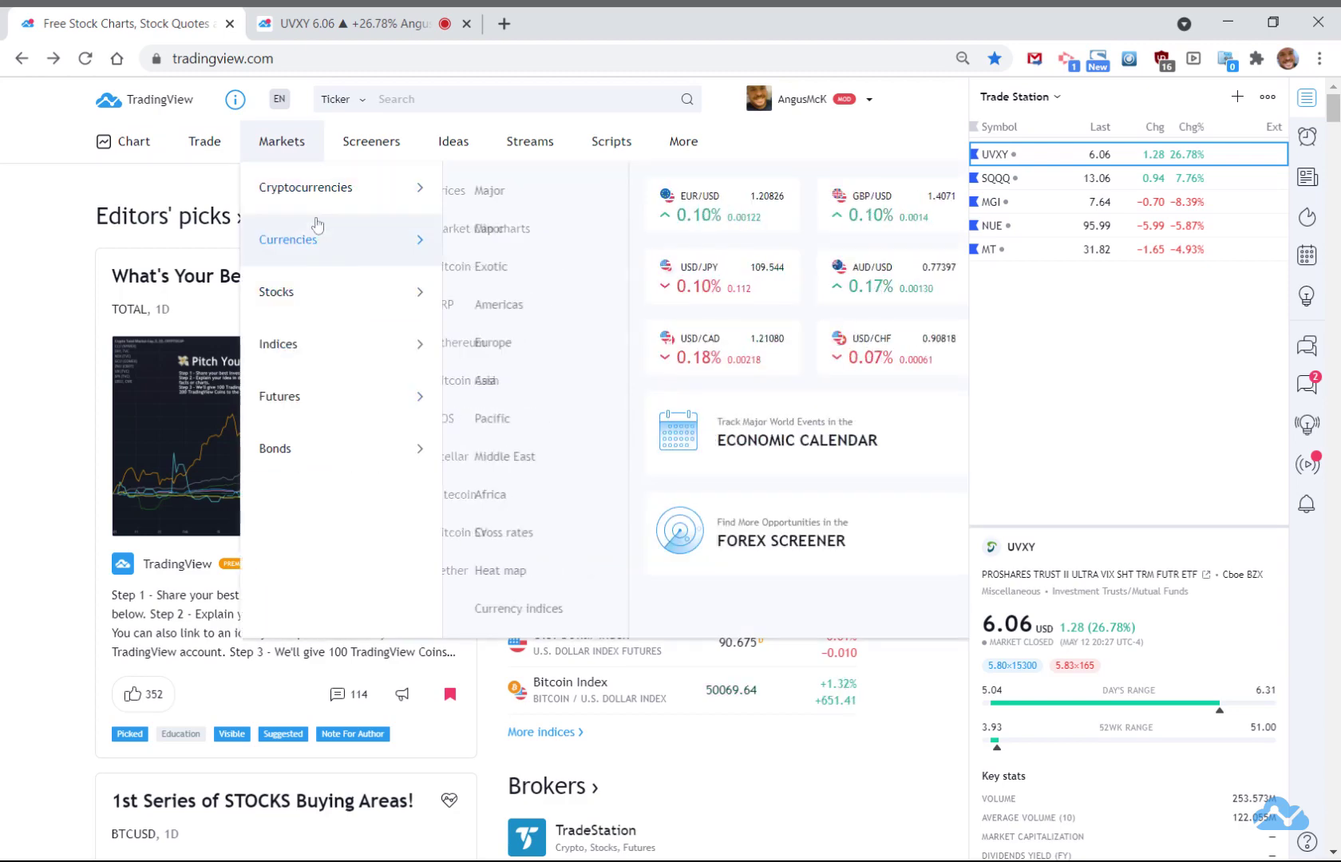
mouse_move(342, 413)
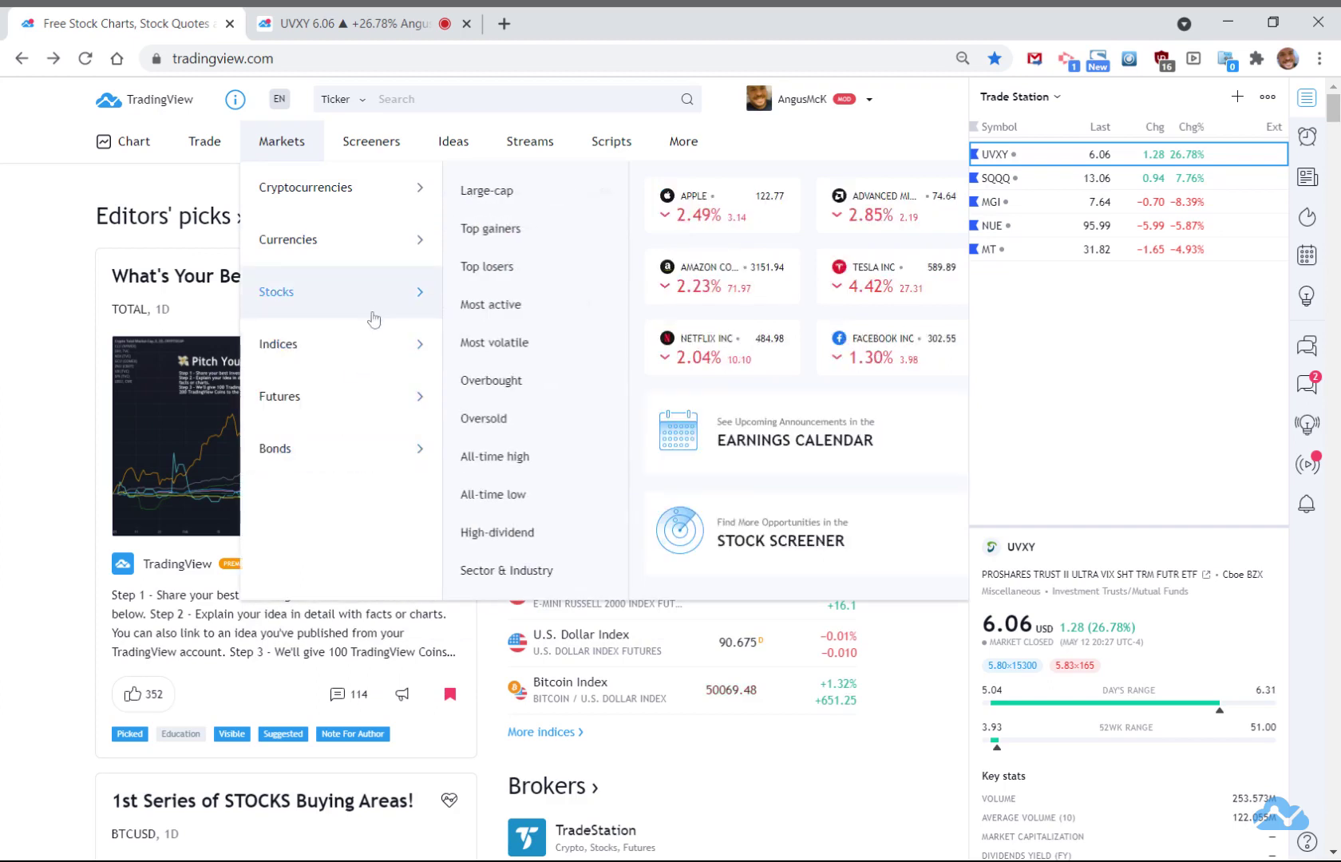
click(483, 577)
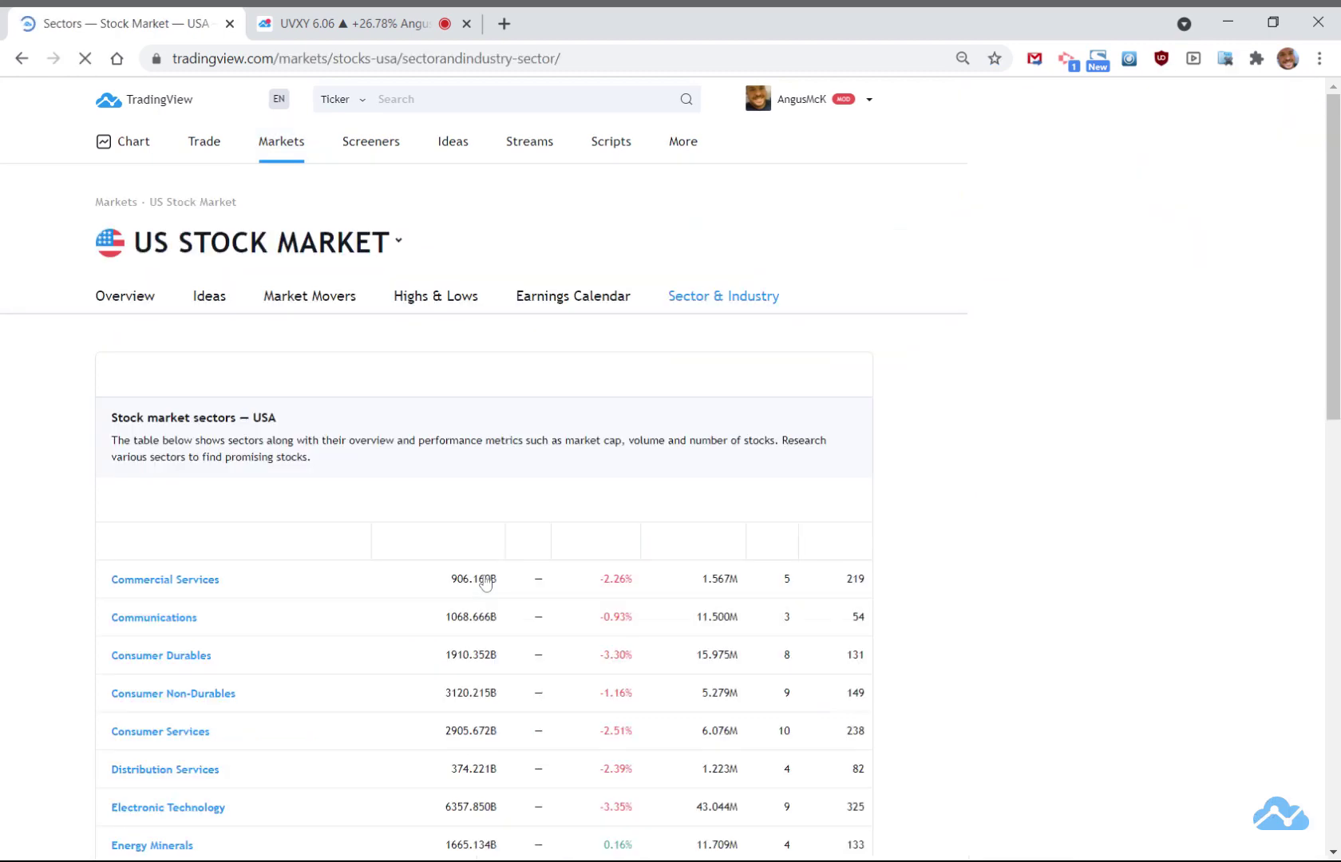
click(398, 244)
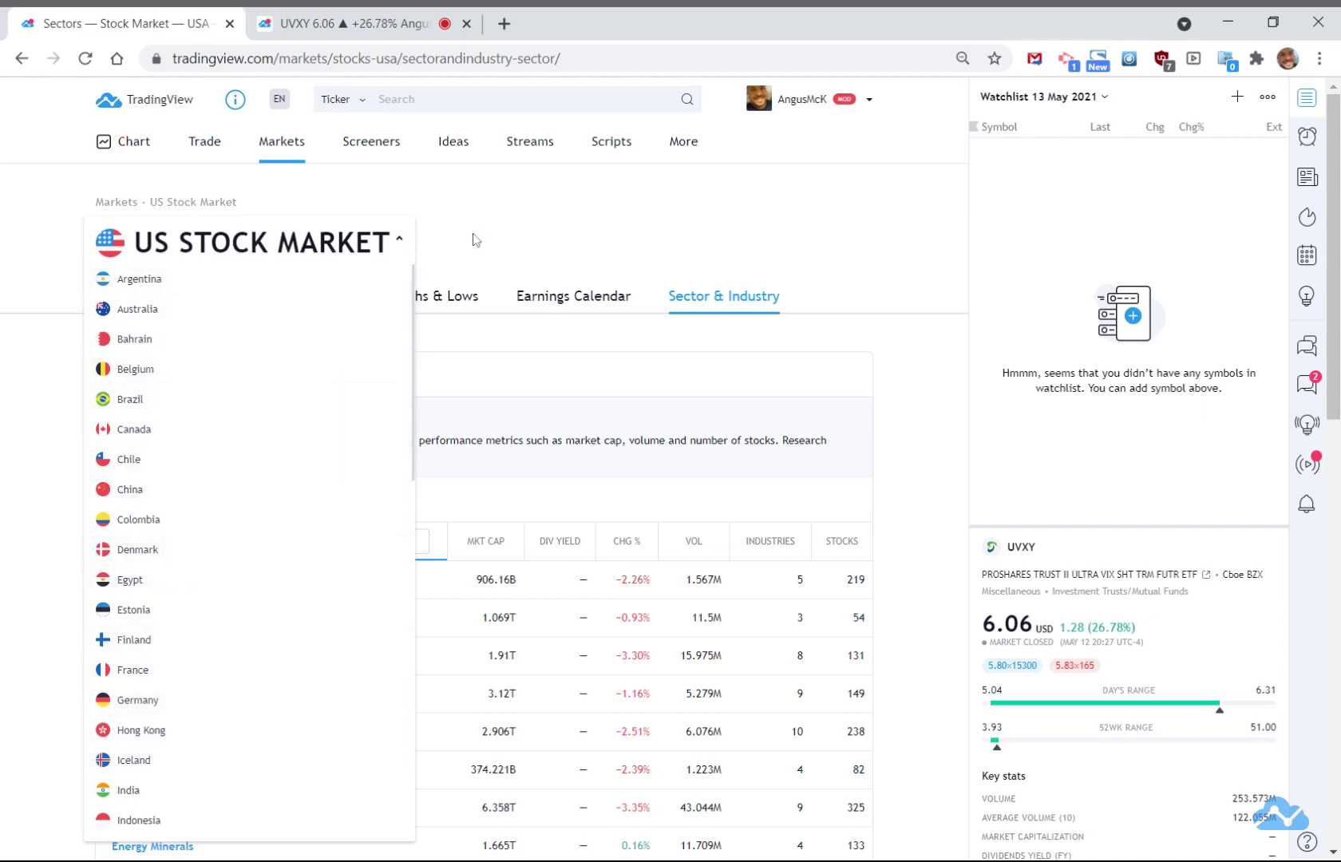
click(508, 238)
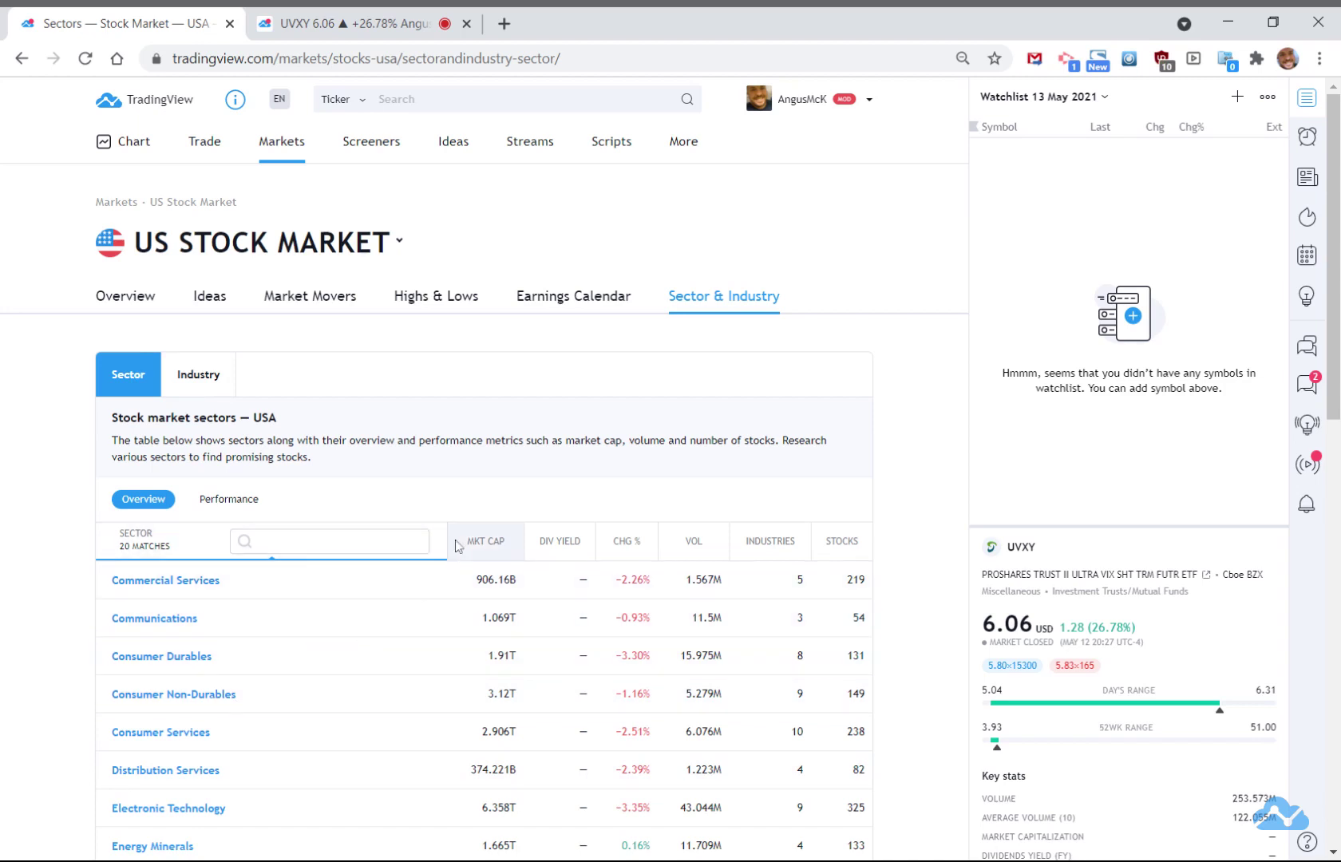
Show the performance figures for the US sectors and sort them by yearly performance in descending order
click(257, 505)
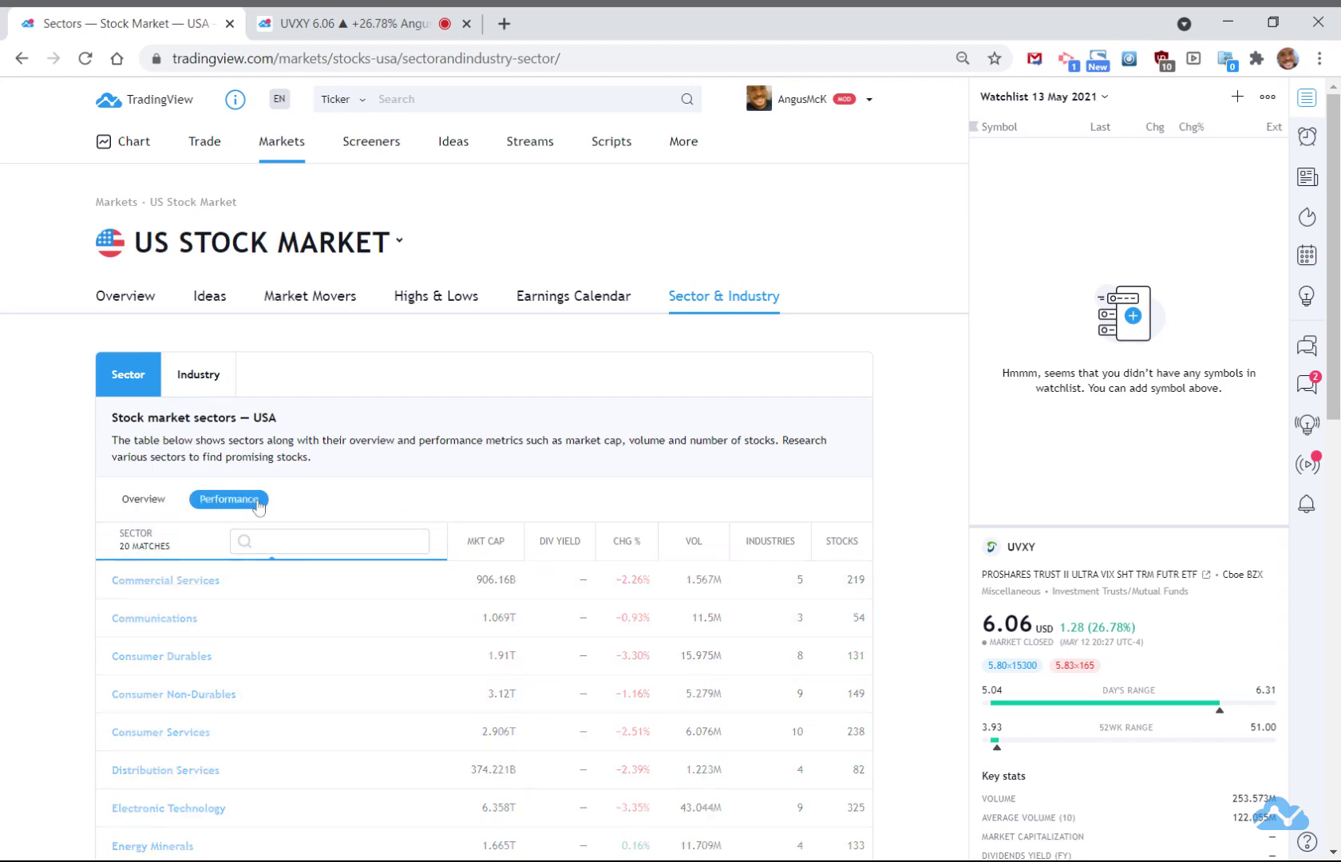
scroll(599, 490, down, 1)
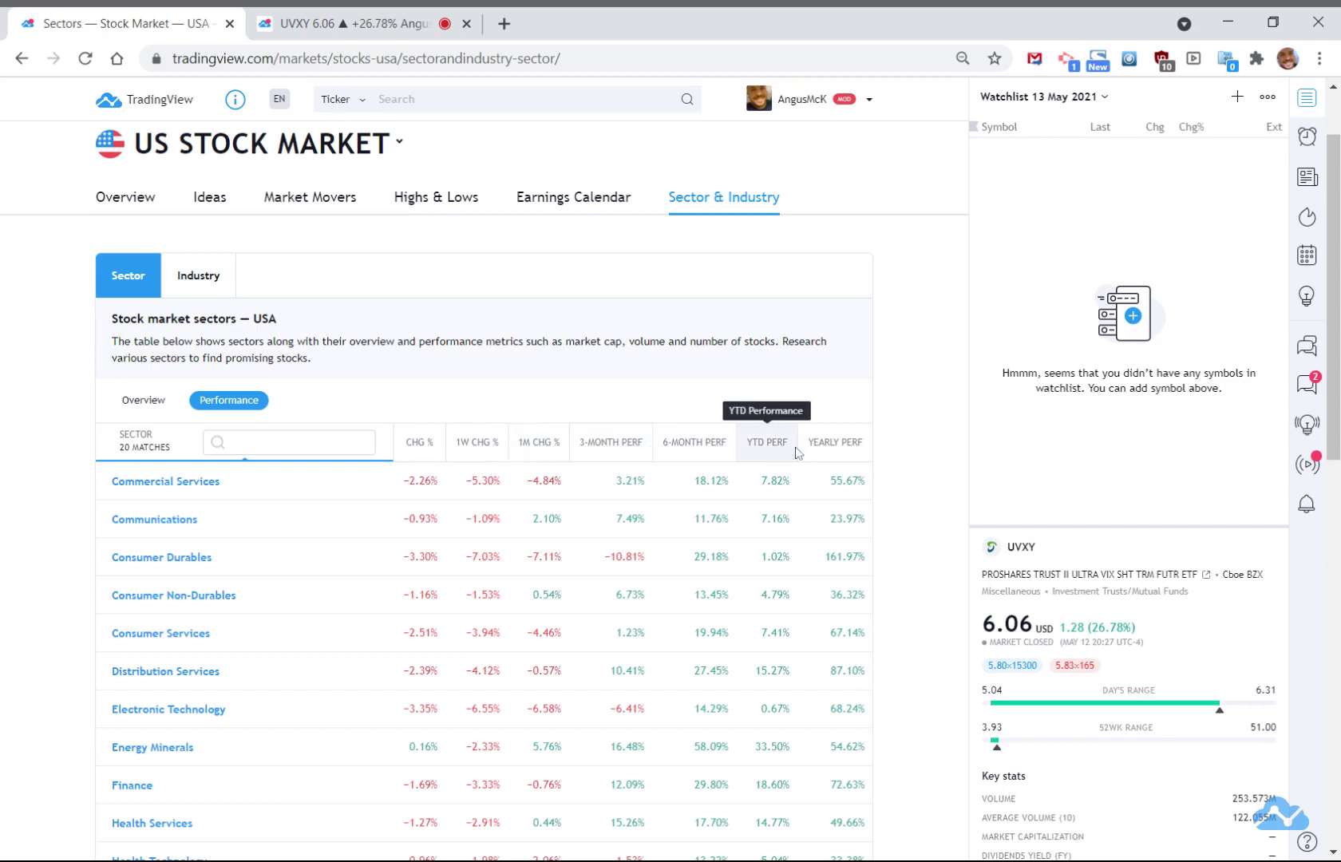
click(841, 451)
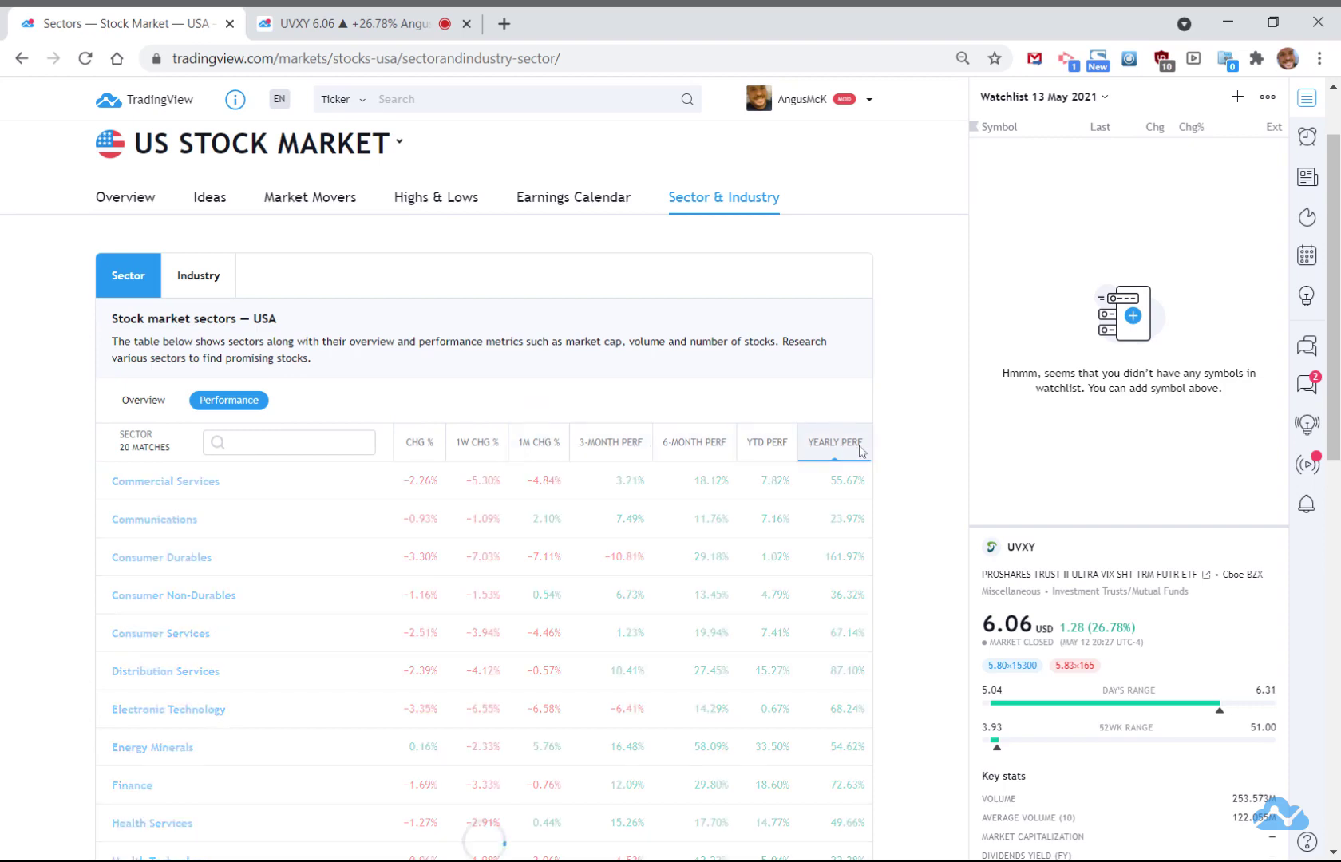
click(861, 458)
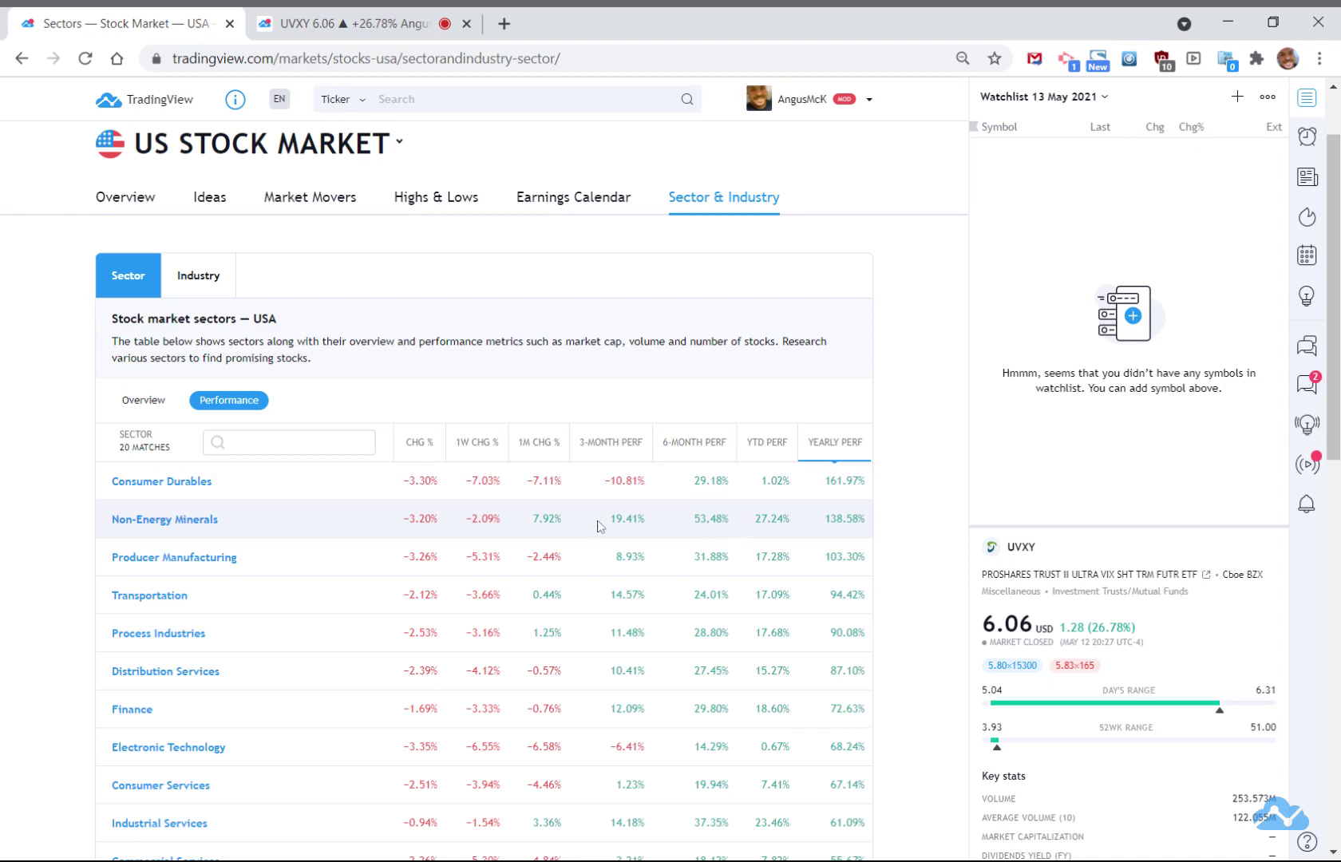
Sort the sectors by one-week change in descending order and review the ranking
click(477, 442)
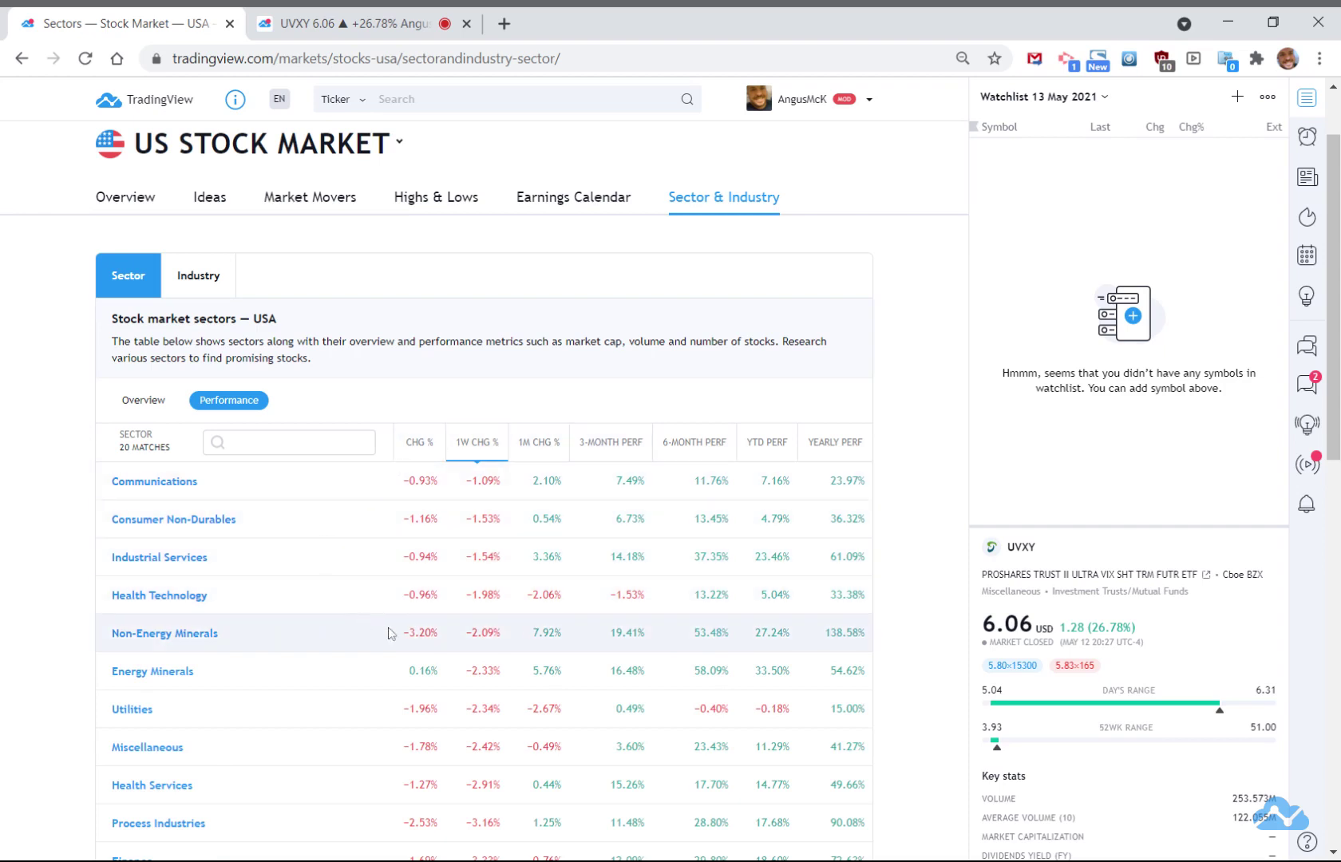
scroll(388, 633, down, 2)
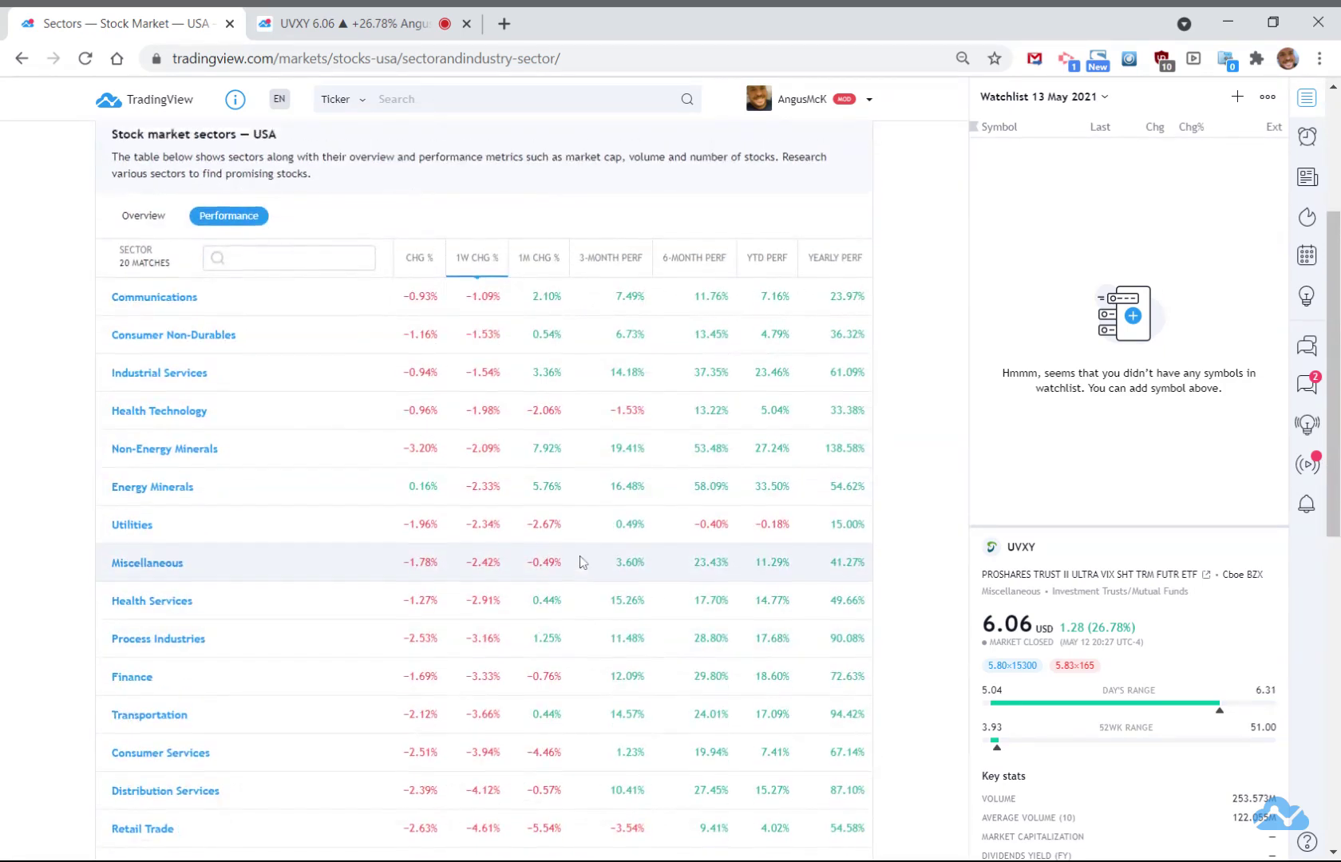
scroll(581, 562, up, 1)
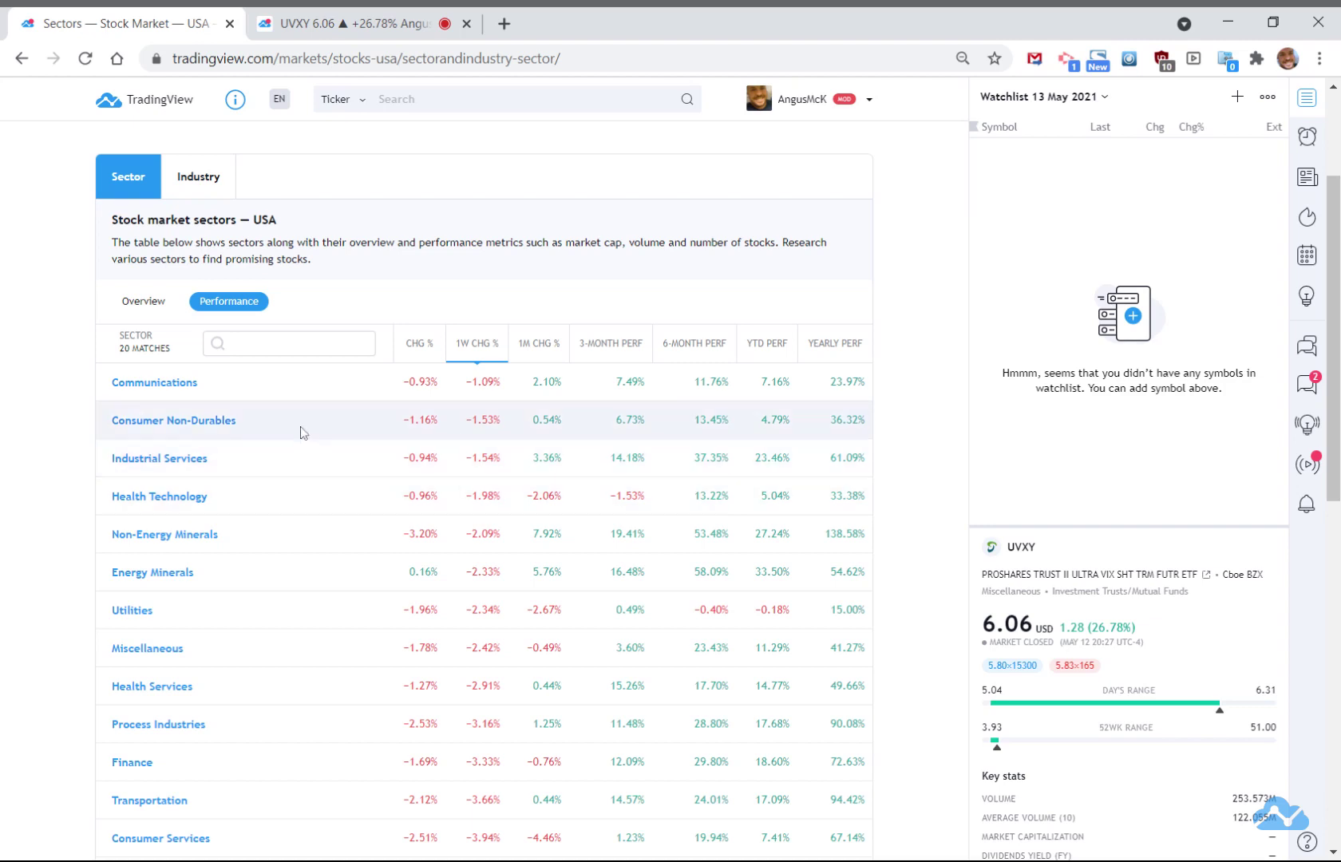
Compare the sectors sorted by daily change with the one-week change order, reviewing the latter down to its last sector
click(427, 344)
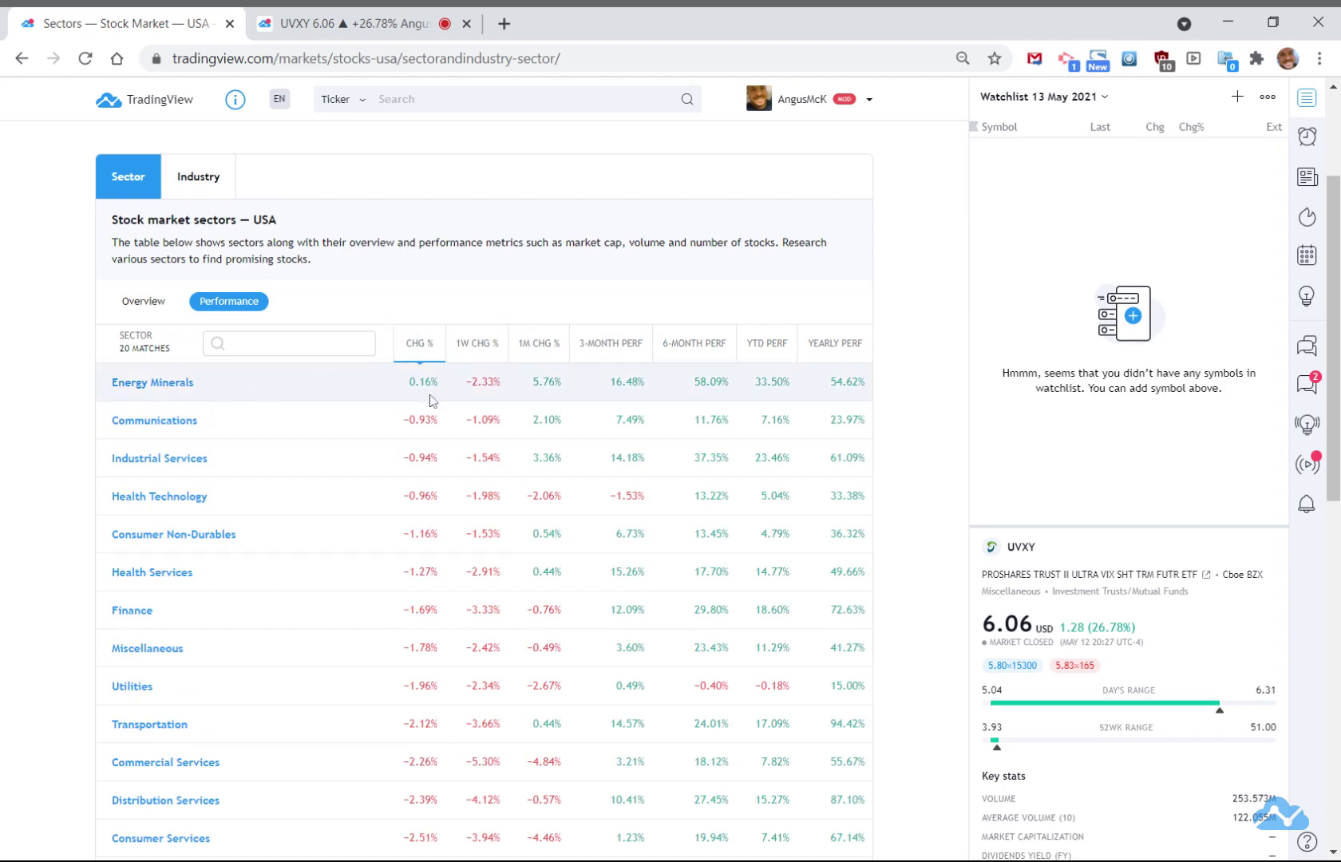
click(469, 360)
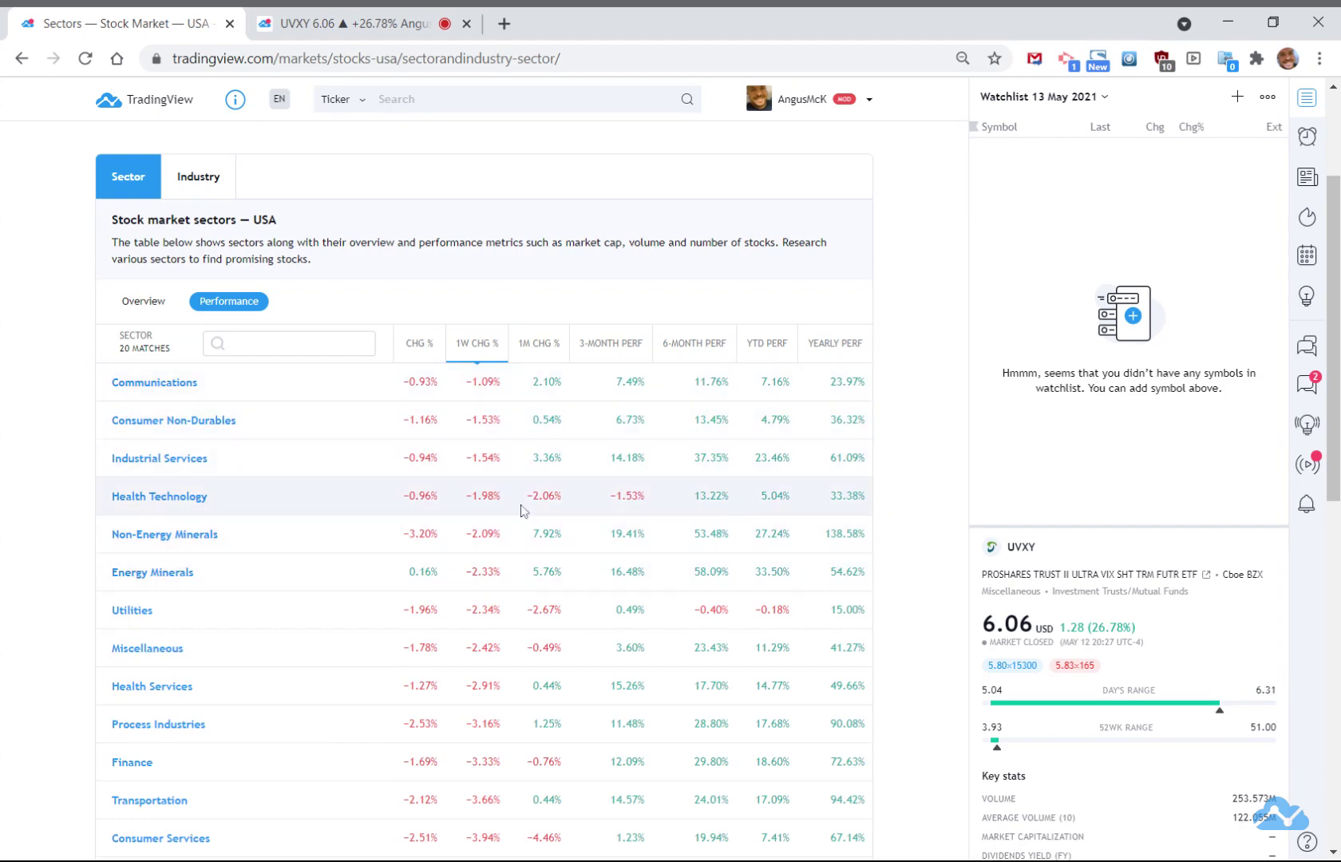
scroll(178, 559, down, 6)
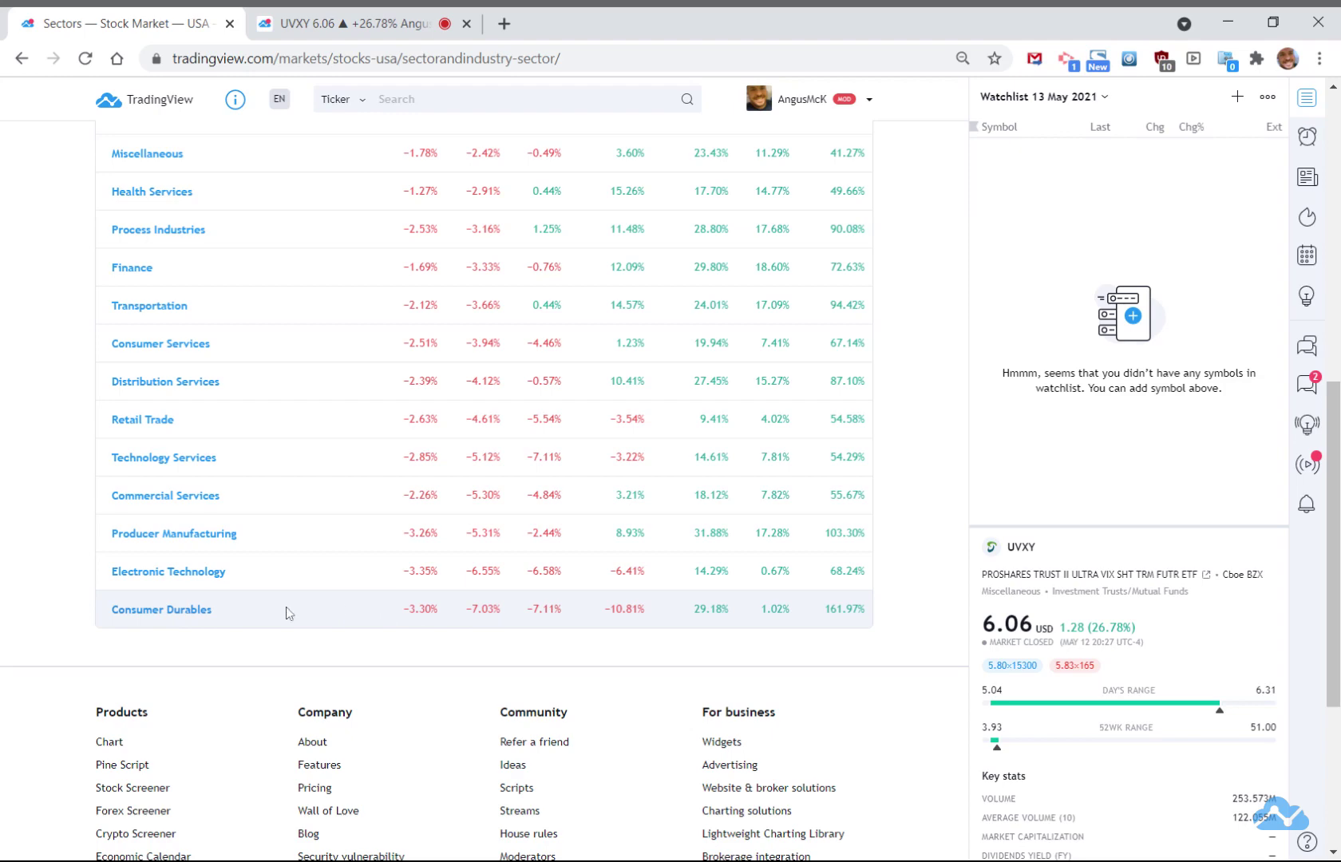
scroll(288, 611, up, 9)
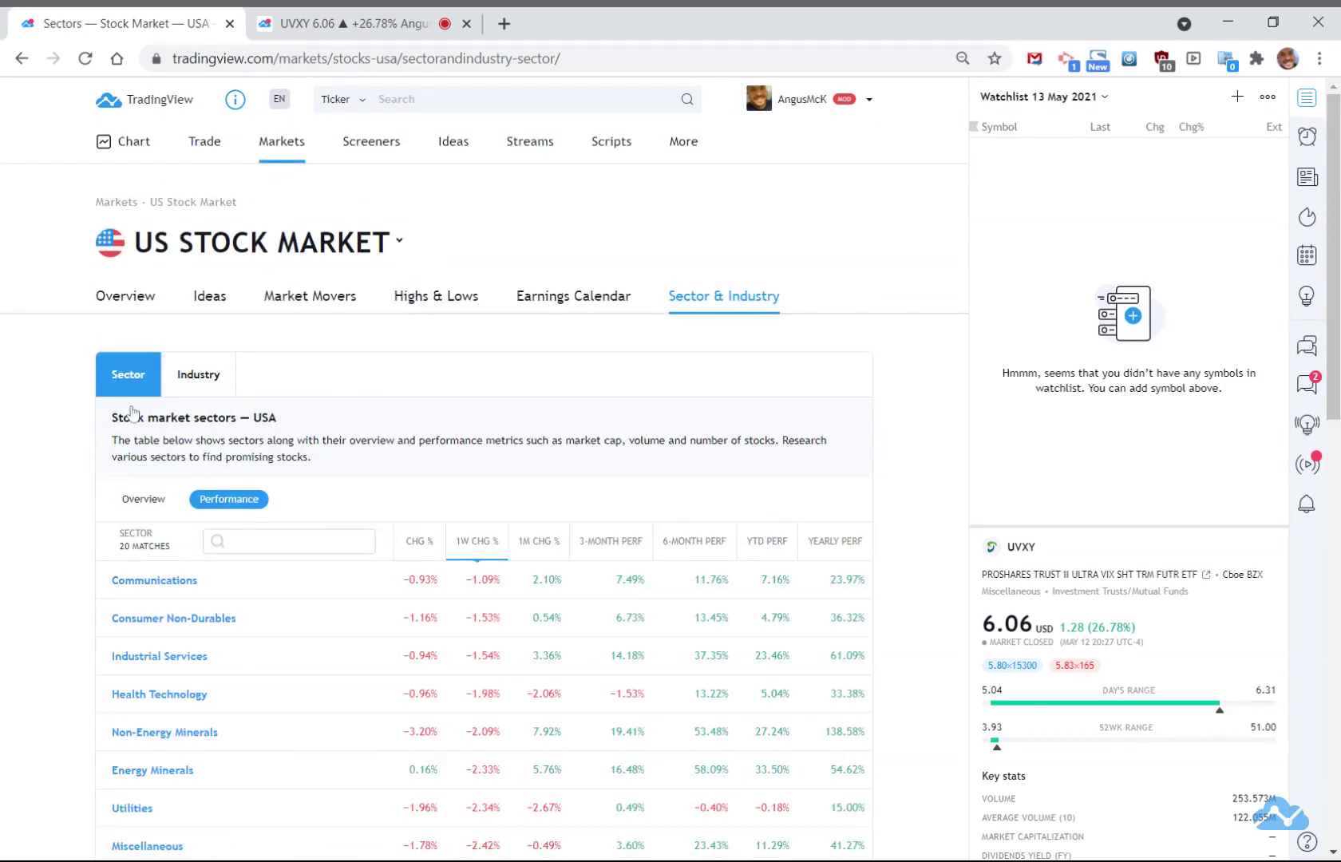
Sort the sectors by daily change and list the companies of the Commercial Services sector
scroll(455, 500, down, 1)
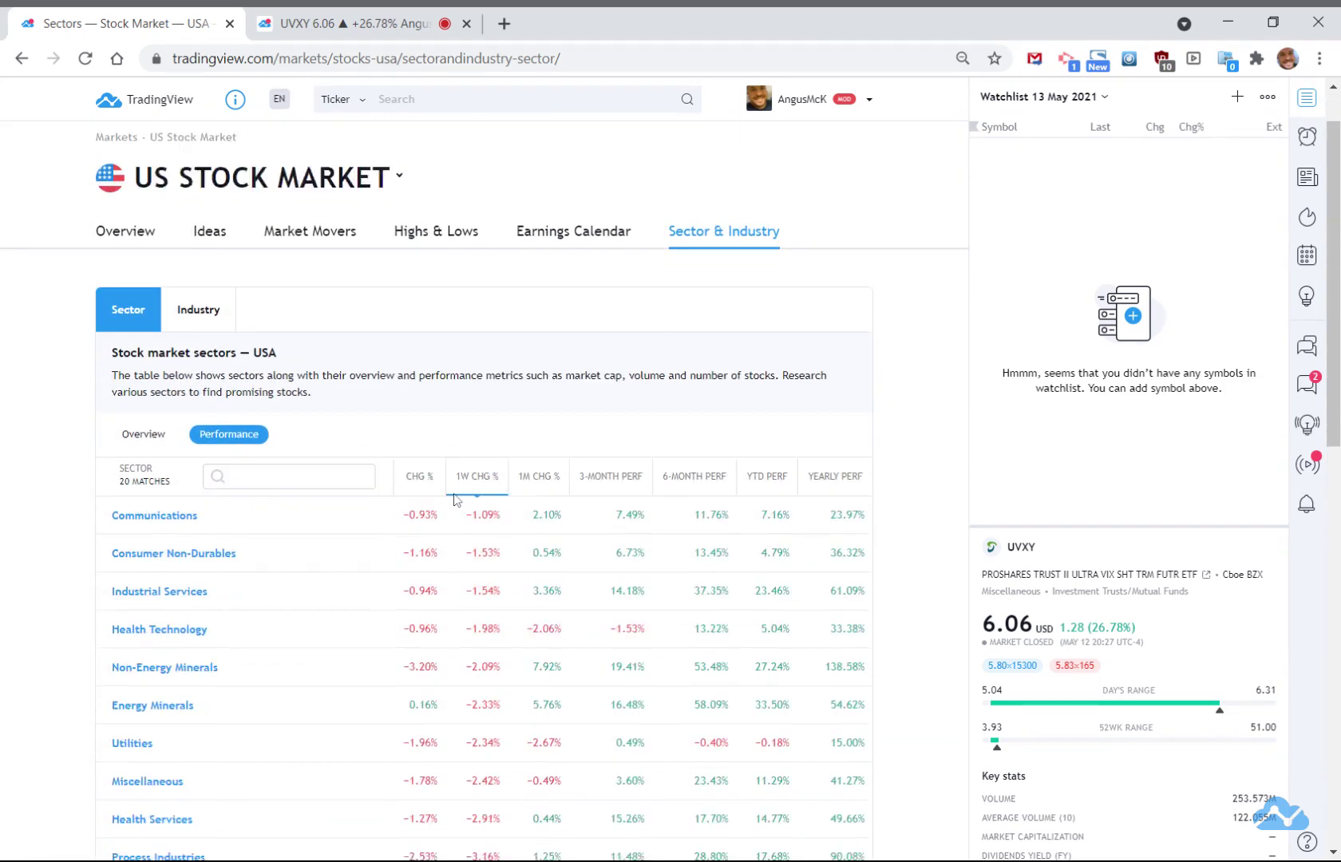
click(417, 444)
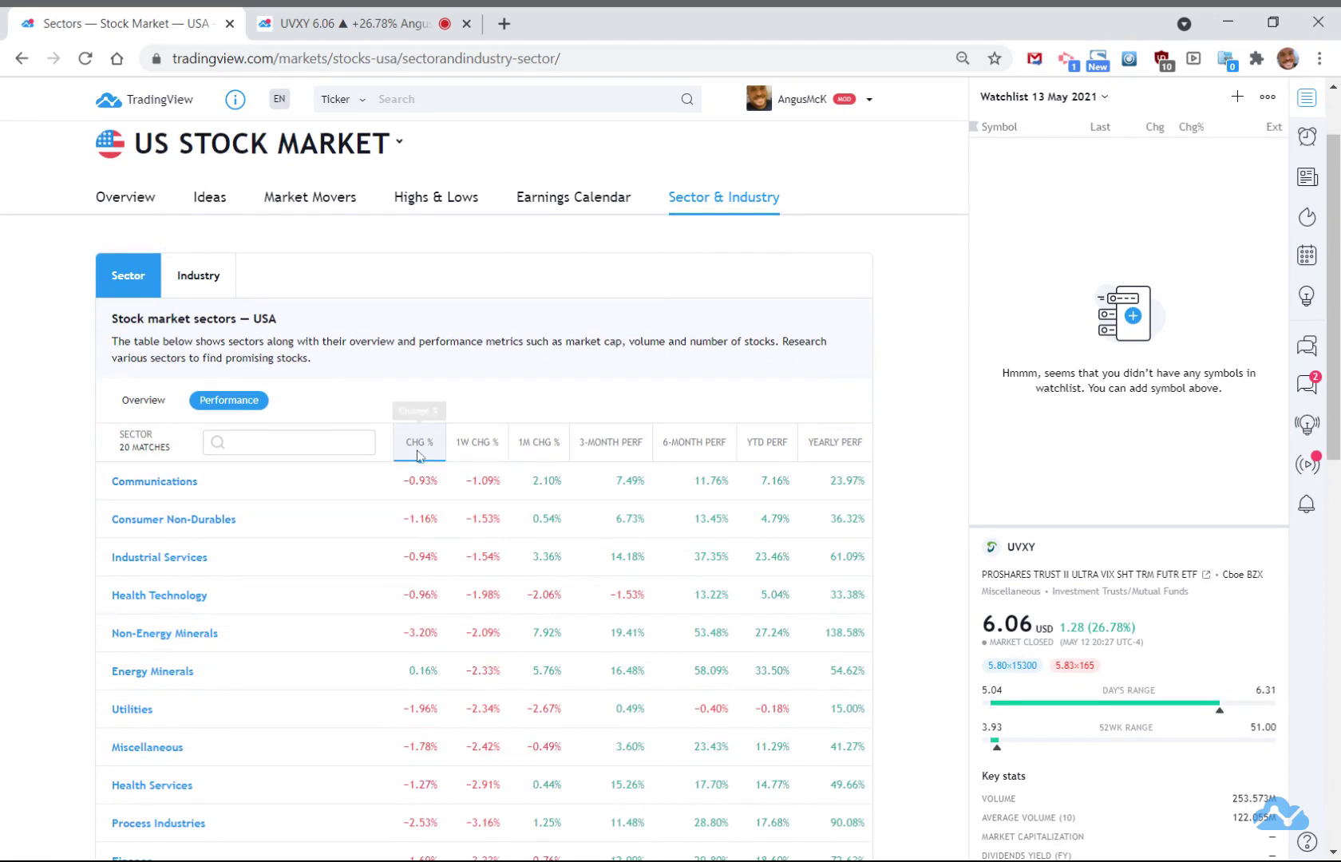
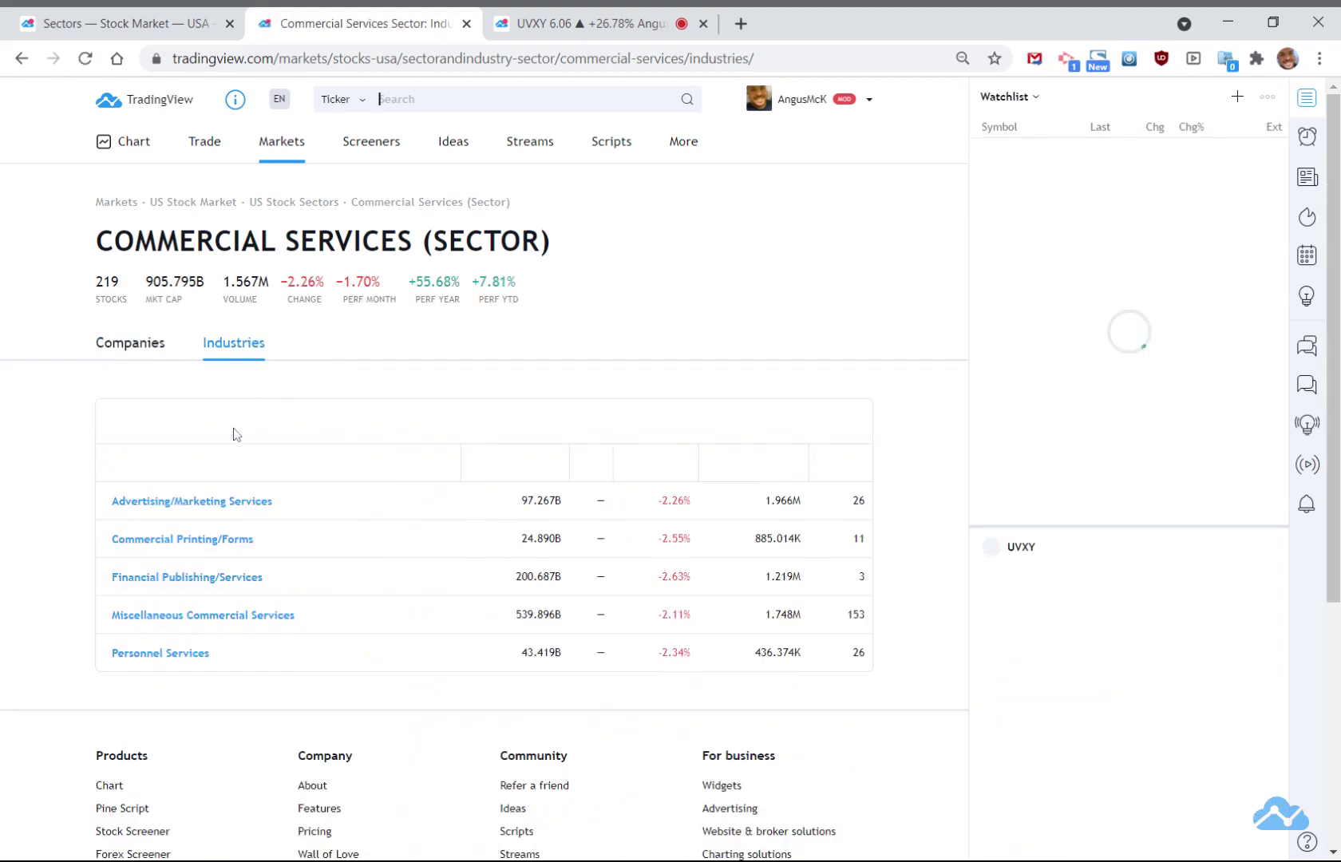
click(131, 352)
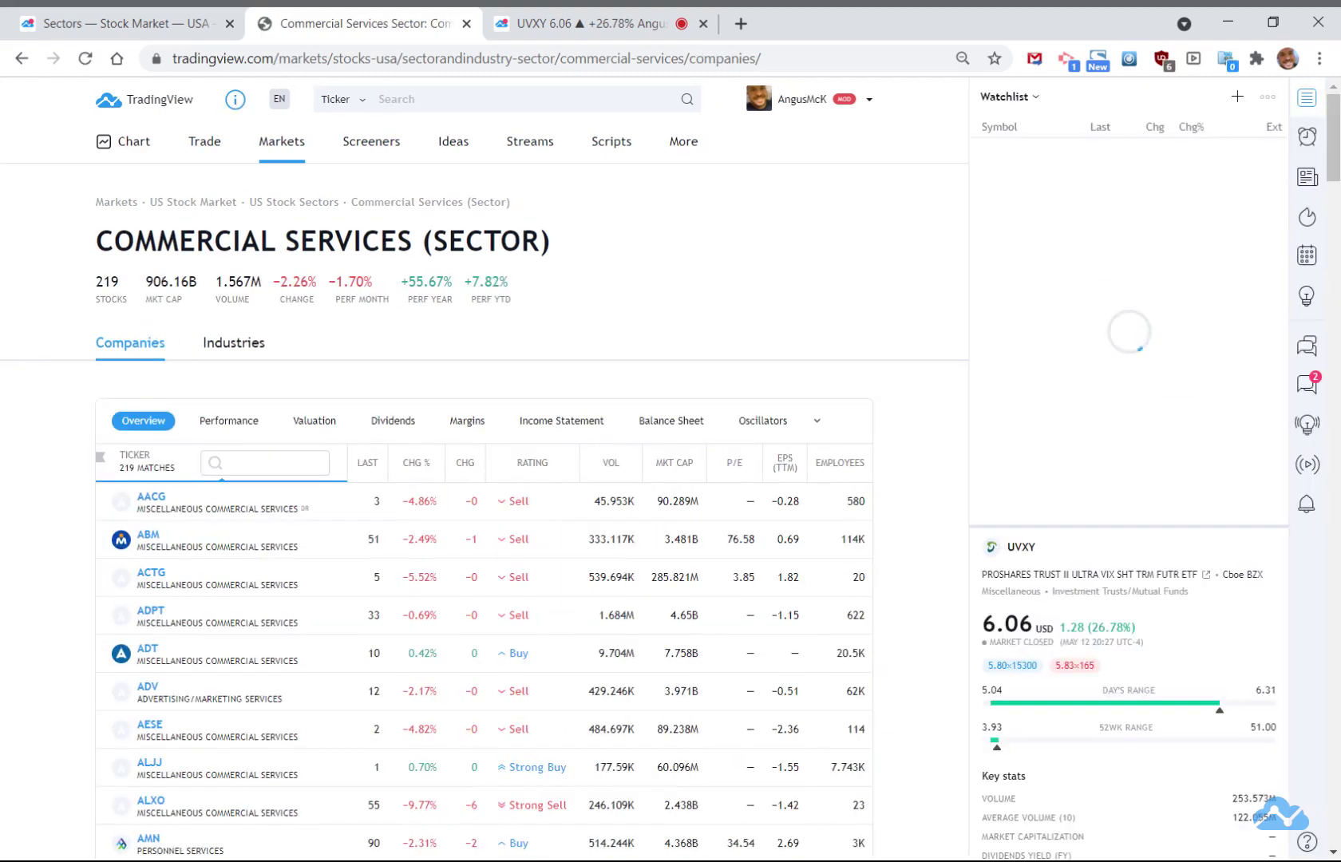
Show the performance figures for the US stock market industries and sort them by daily change in descending order
click(290, 202)
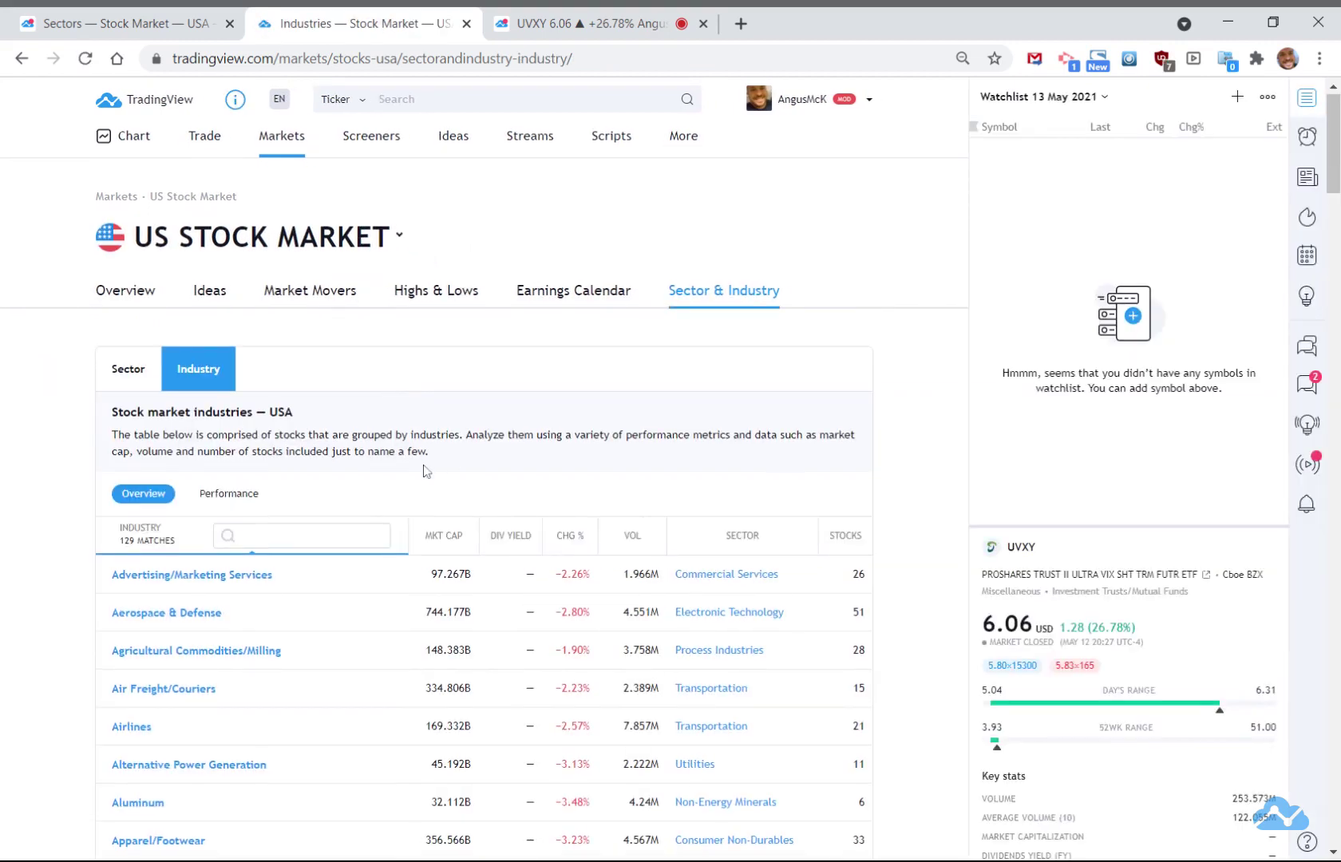
scroll(427, 471, down, 3)
click(246, 310)
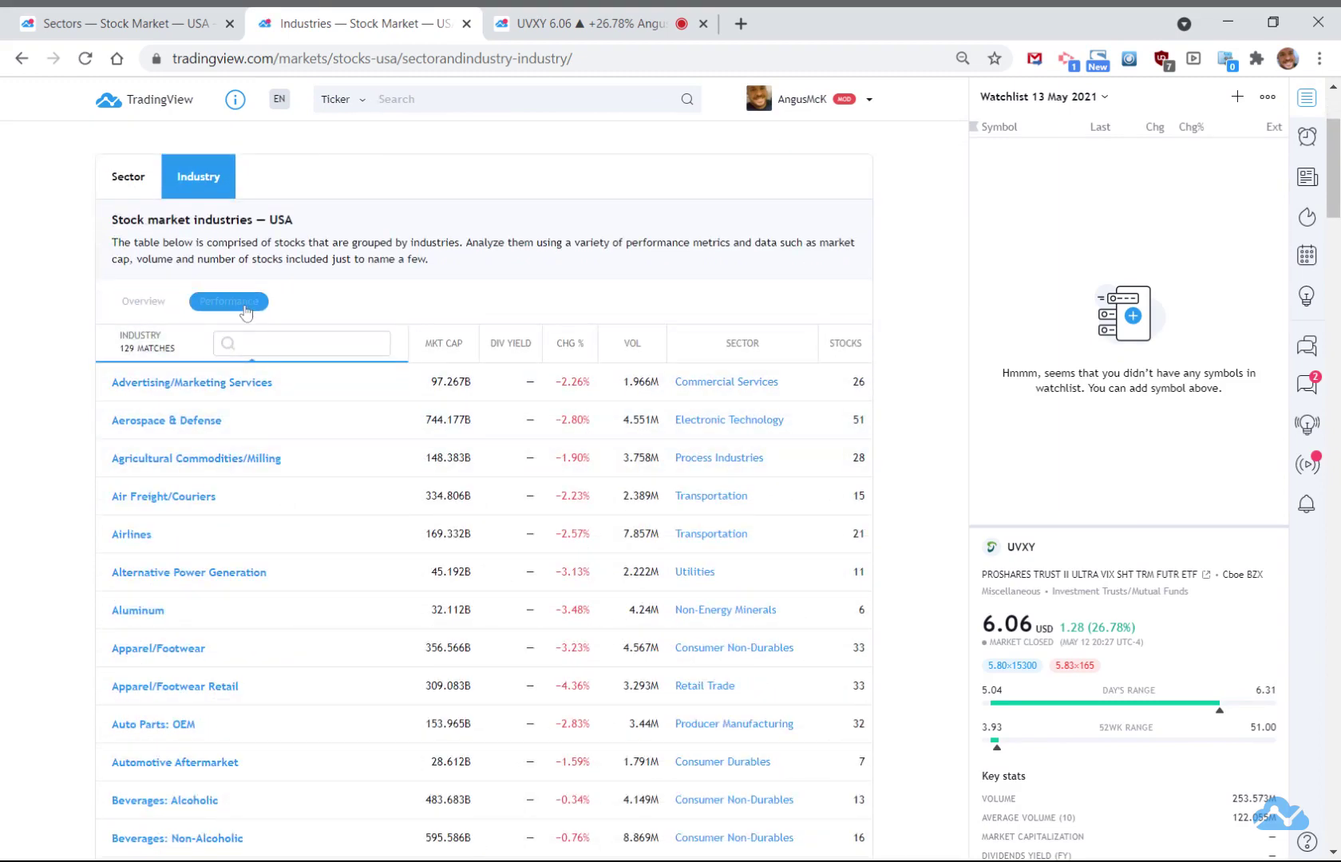
click(423, 347)
click(425, 350)
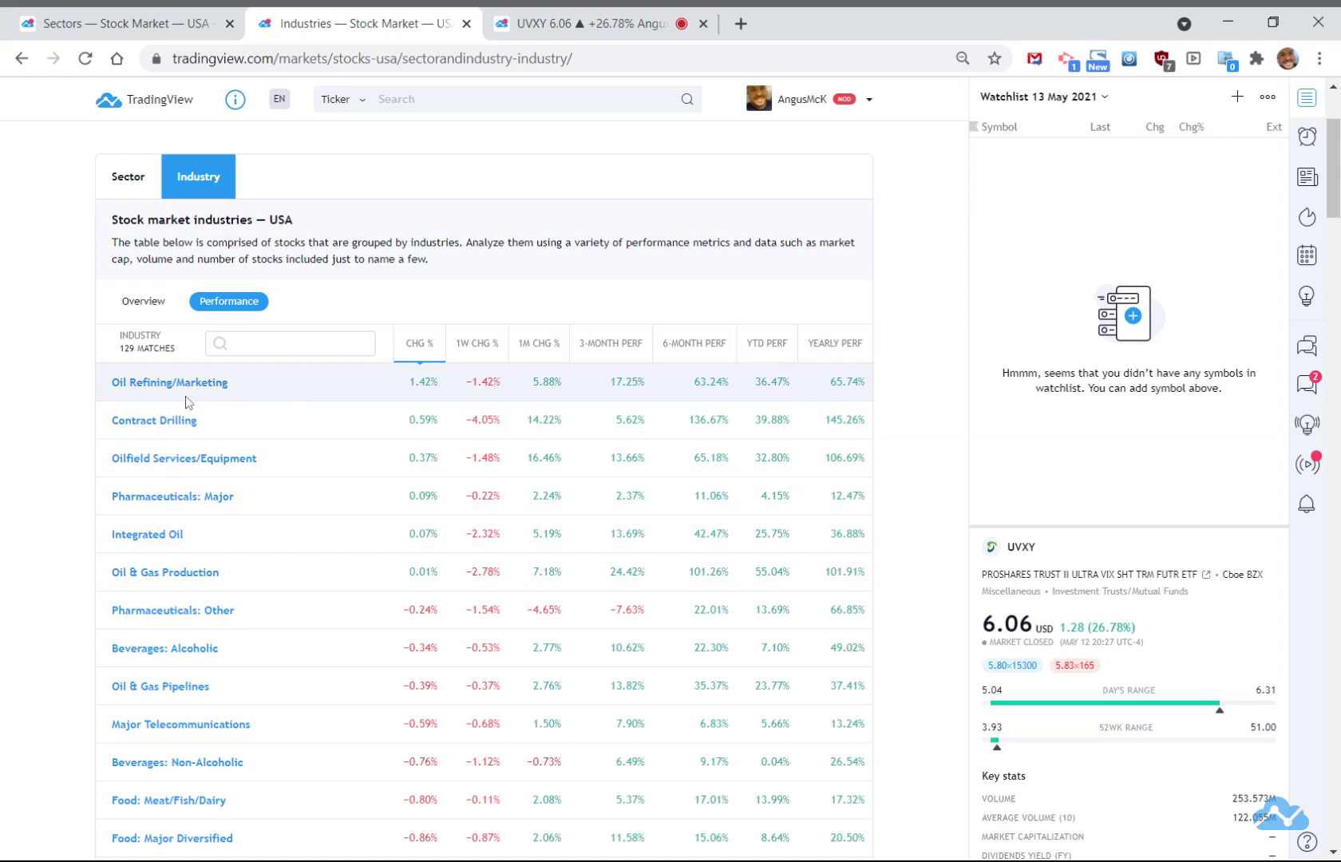
Open the Oil Refining/Marketing industry in its own tab, and open Coal in another after sorting the industries by one-week change
scroll(335, 495, down, 1)
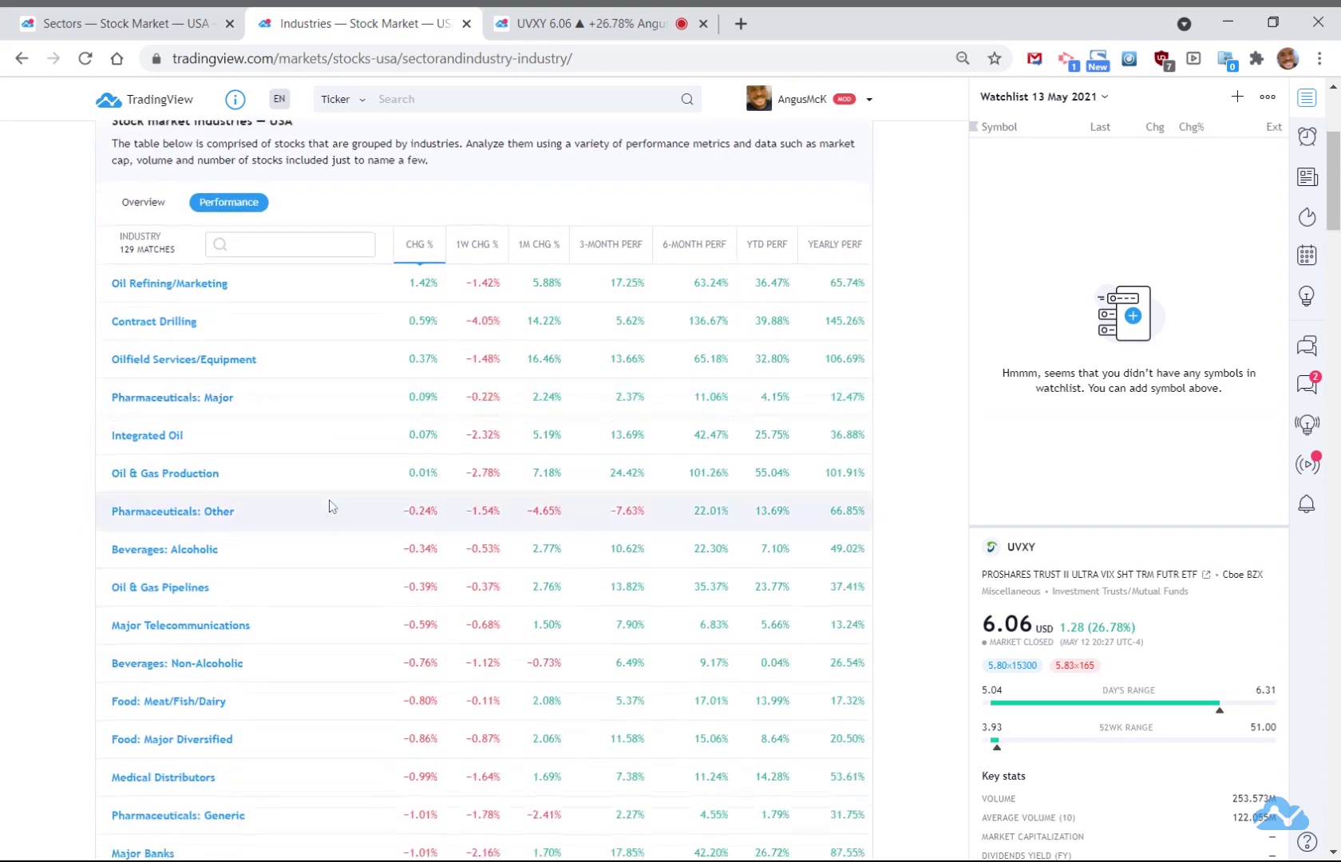
middle_click(167, 285)
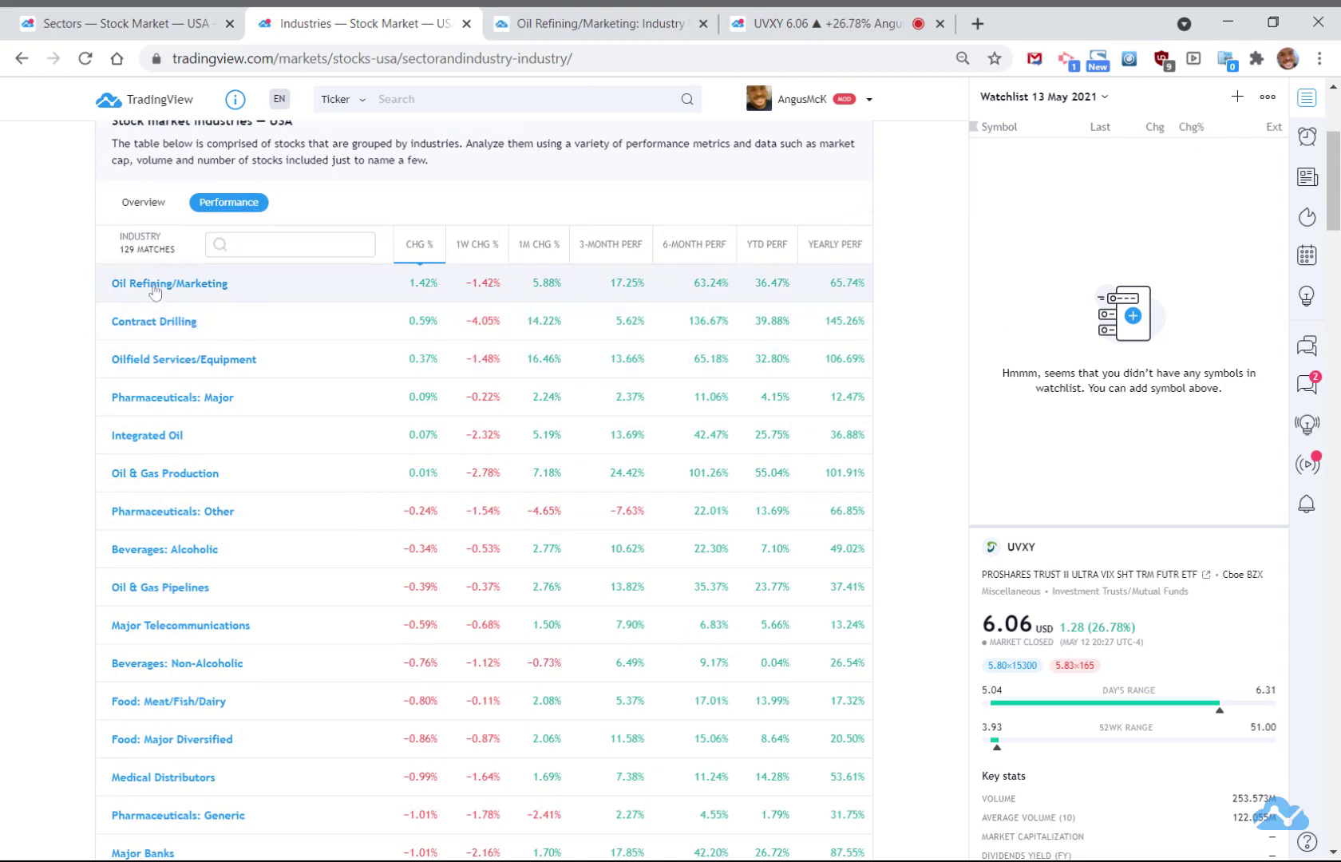
scroll(359, 444, up, 1)
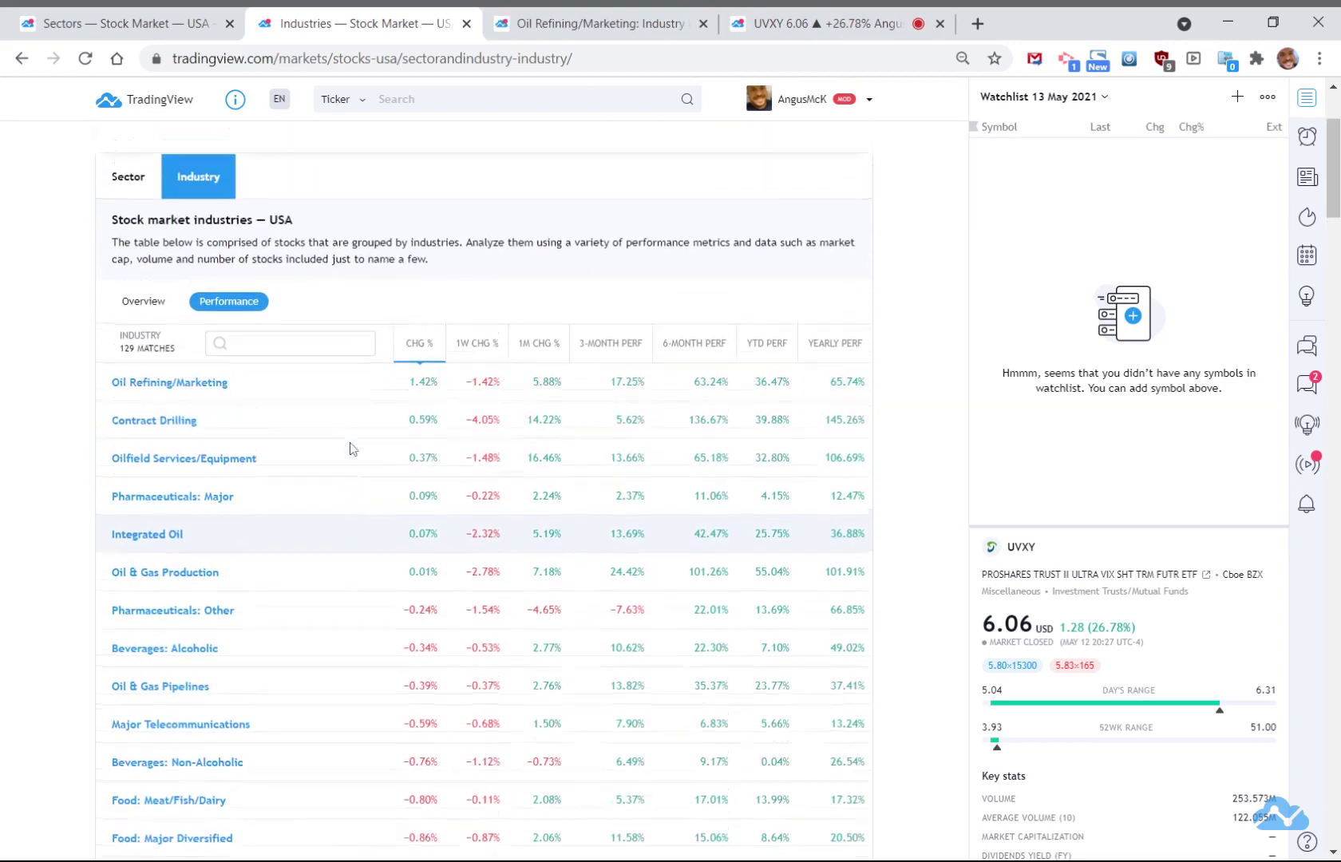
click(477, 345)
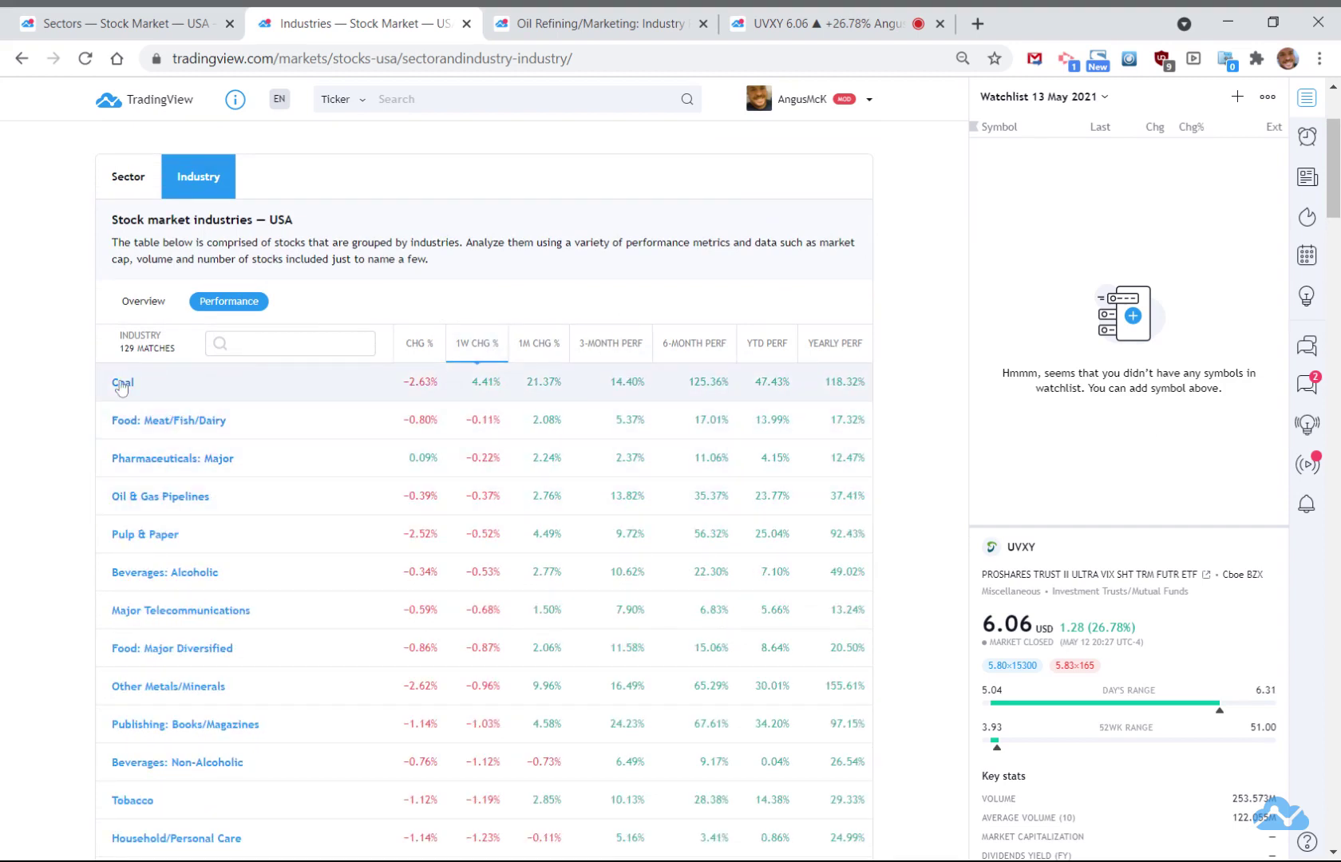
middle_click(122, 385)
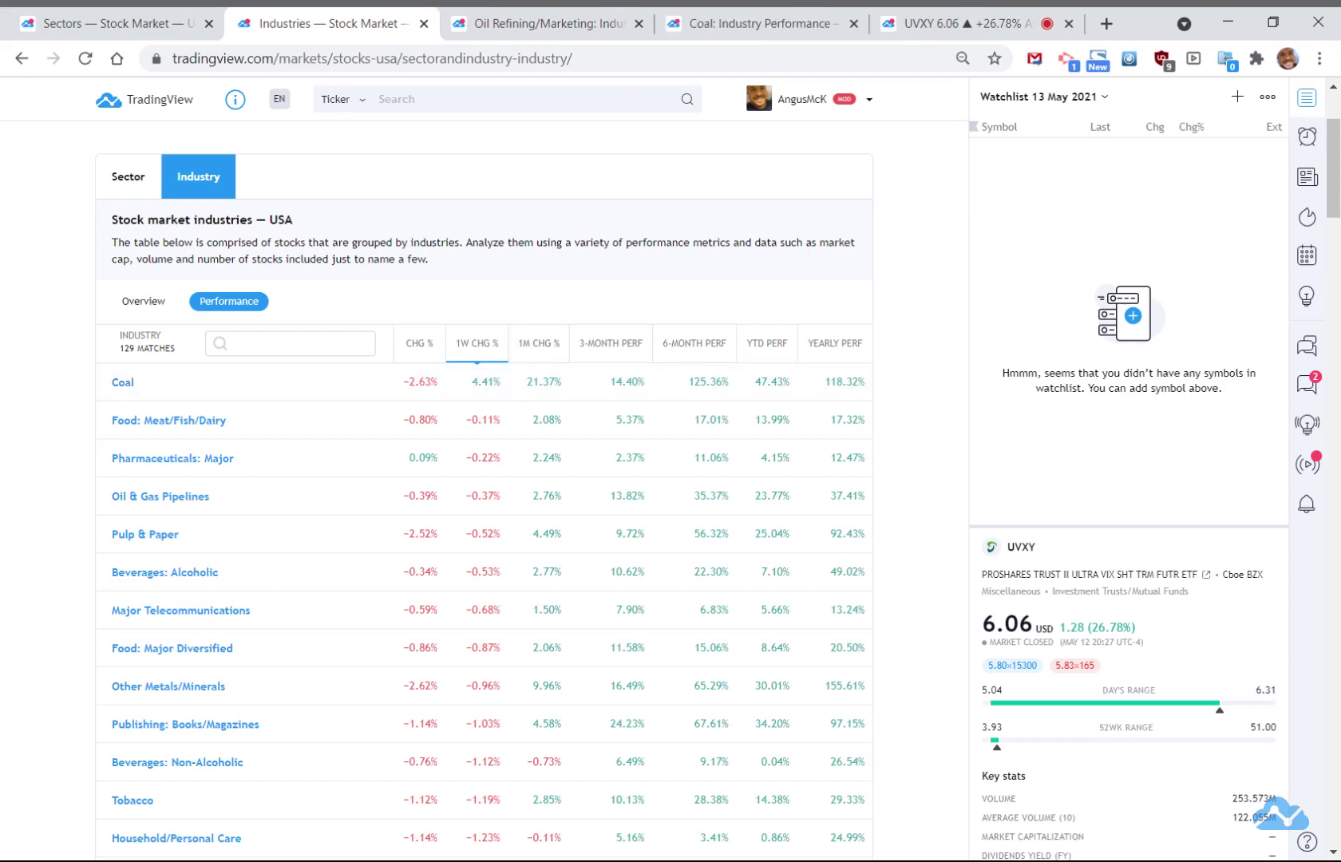
Sort industries by one-month change, re-sort by three-month performance, open Electronics/Appliance Stores, Aluminum, Steel and Marine Shipping in separate tabs, and close the industries list
click(538, 343)
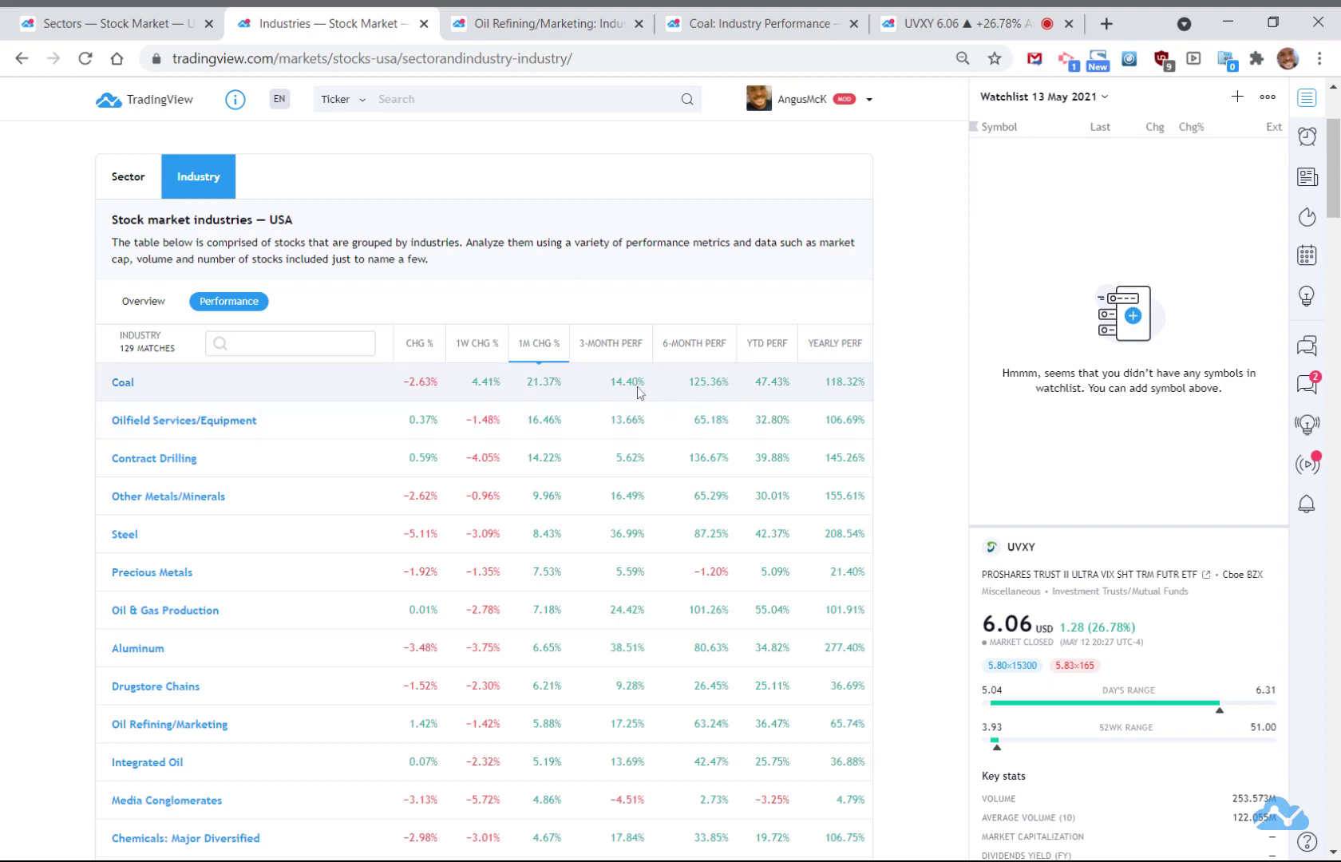
click(620, 348)
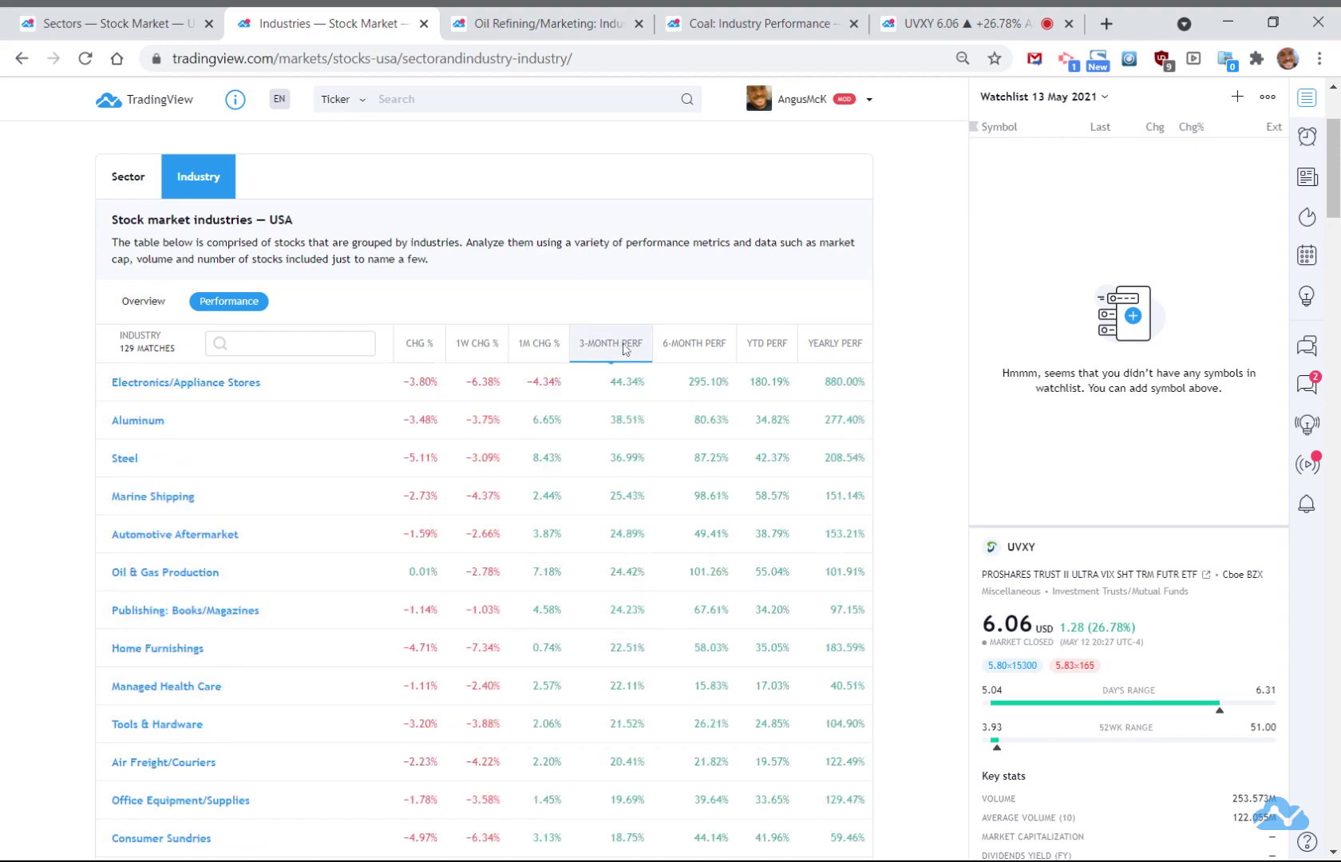
middle_click(174, 389)
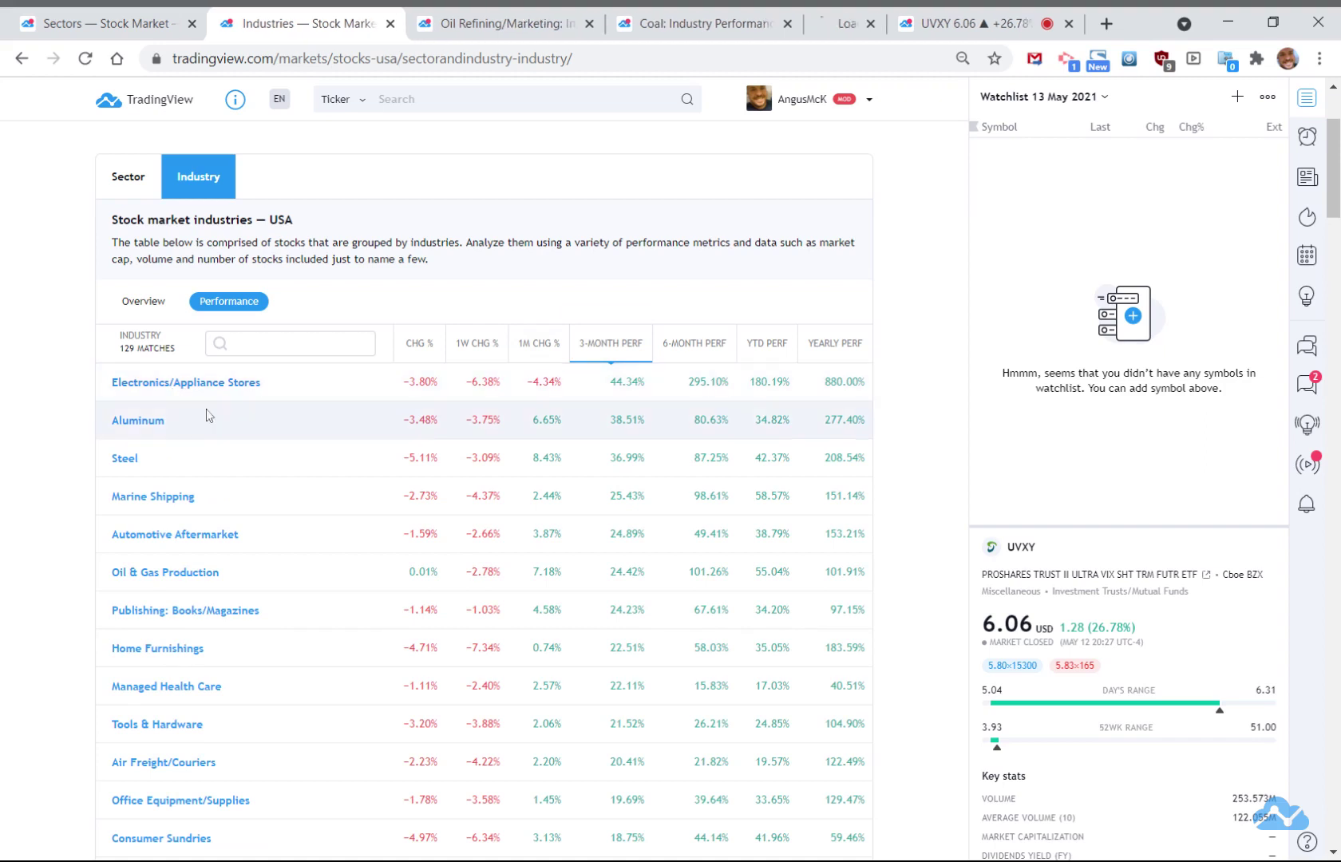
middle_click(156, 423)
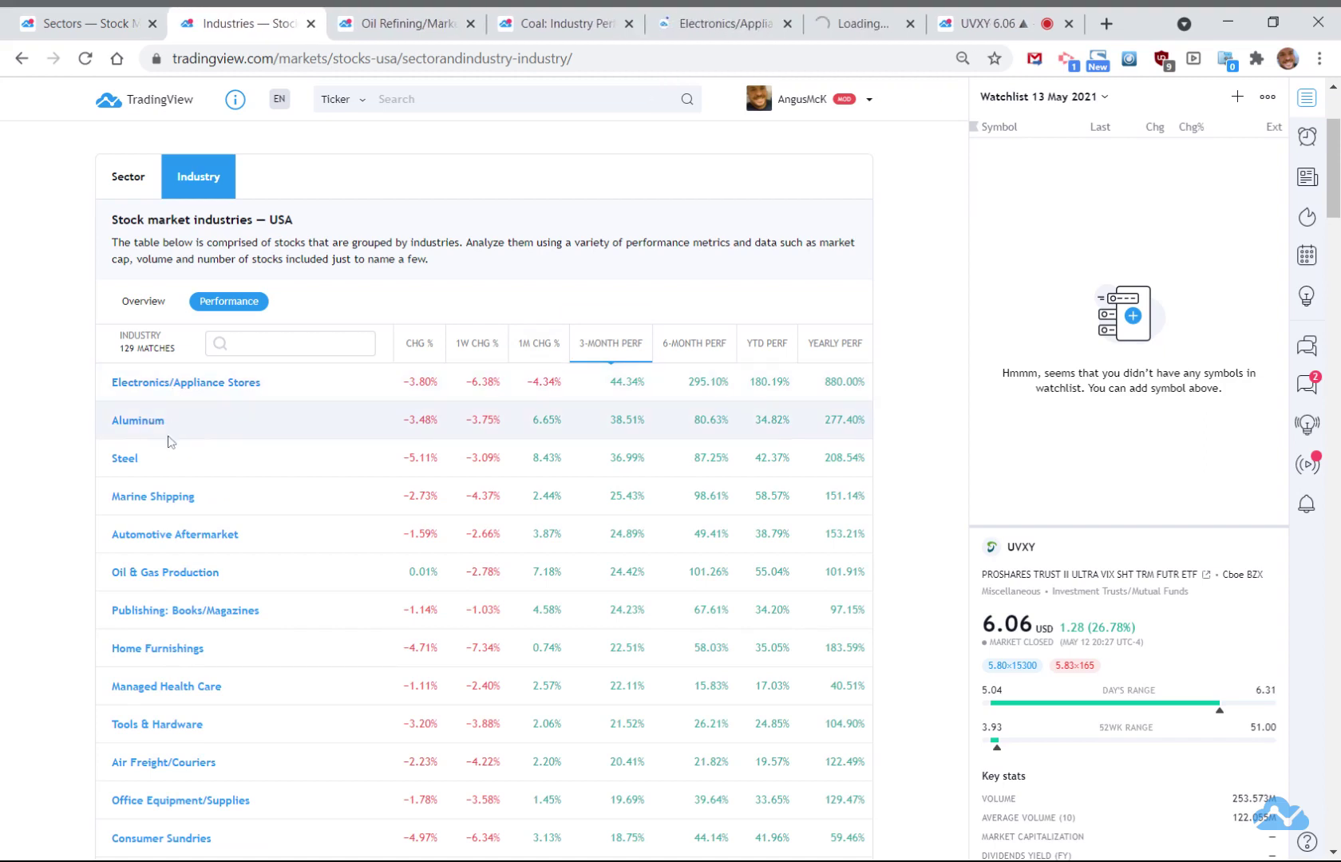
middle_click(126, 459)
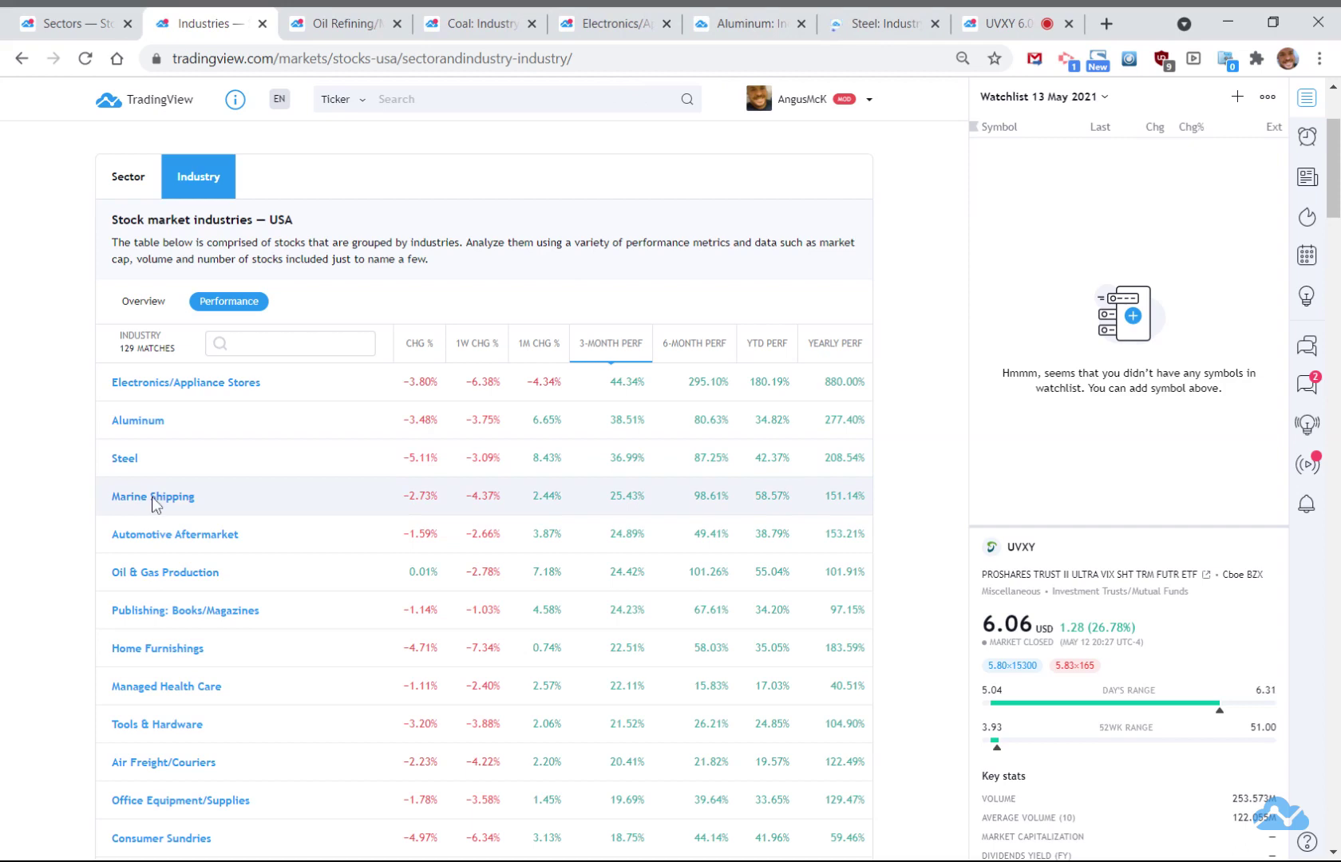
middle_click(152, 497)
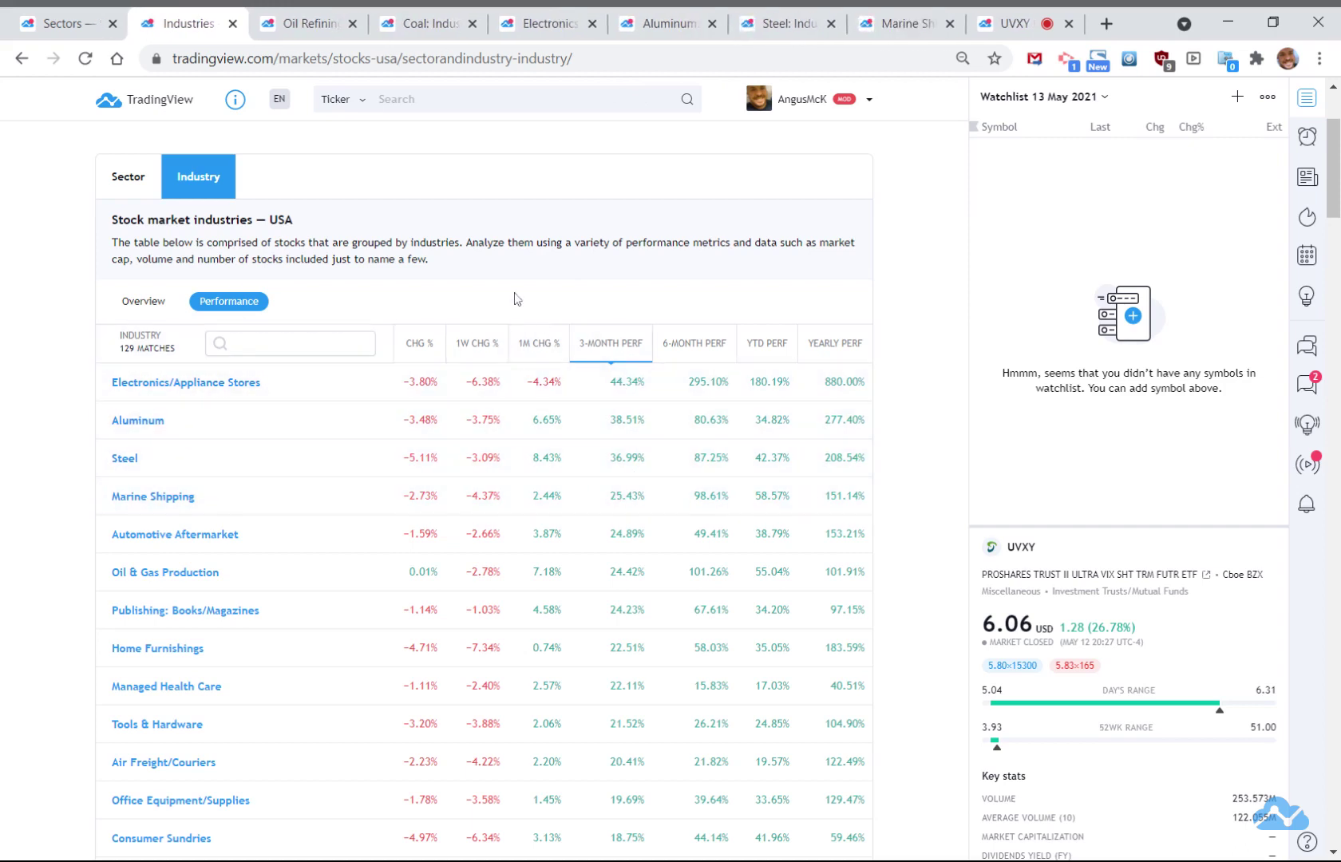
scroll(514, 298, up, 3)
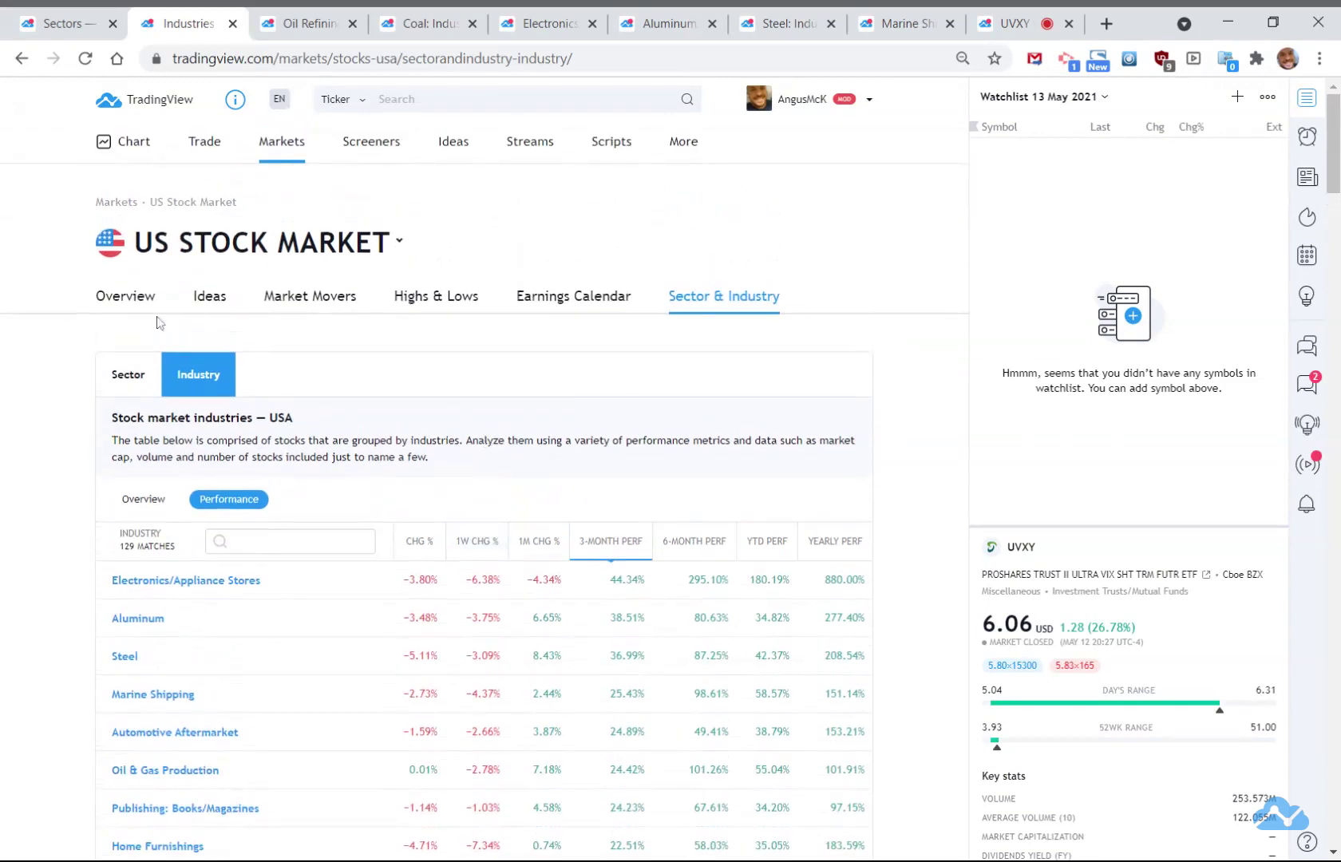
click(232, 24)
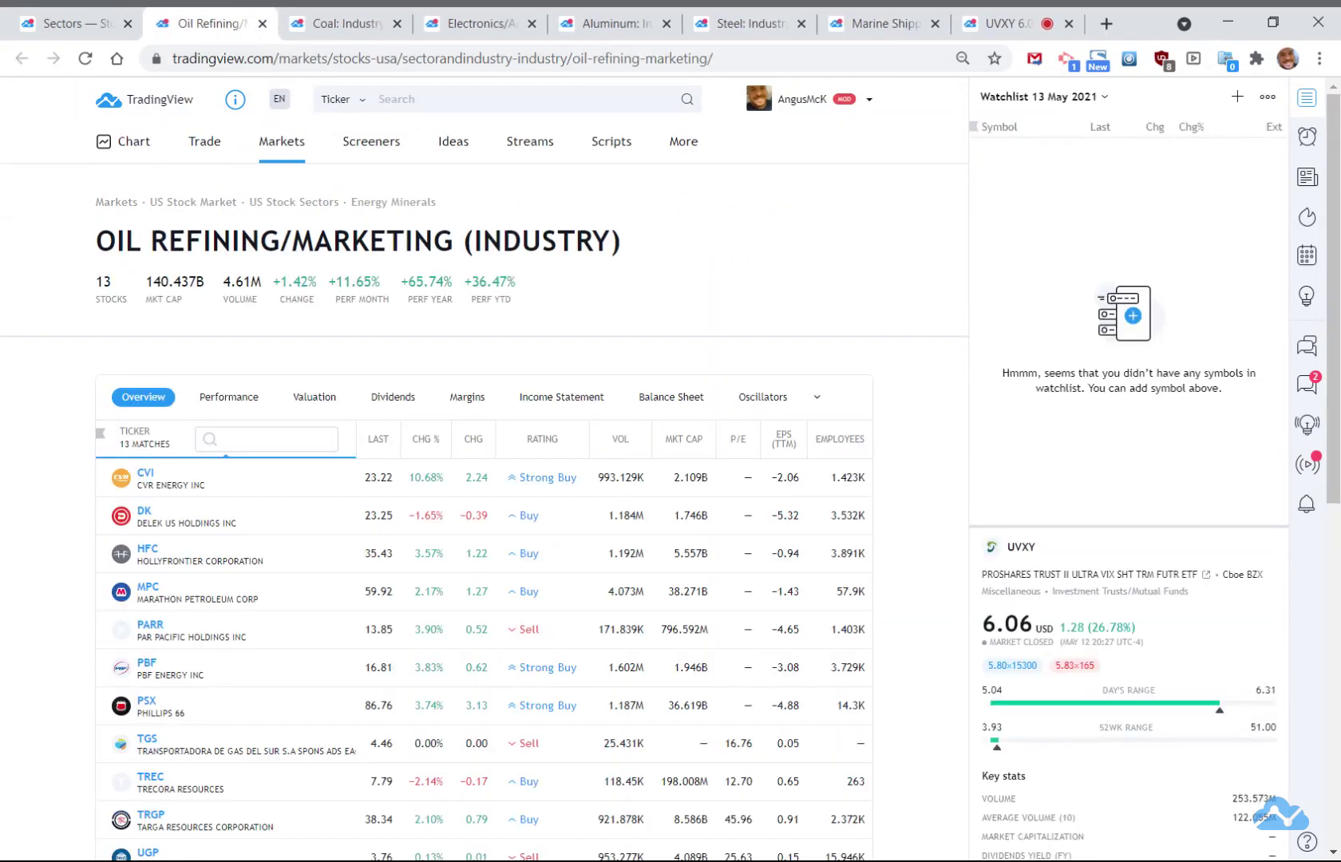
Sort the Oil Refining/Marketing companies by six-month performance in descending order and open PBF and WES in separate tabs
click(232, 392)
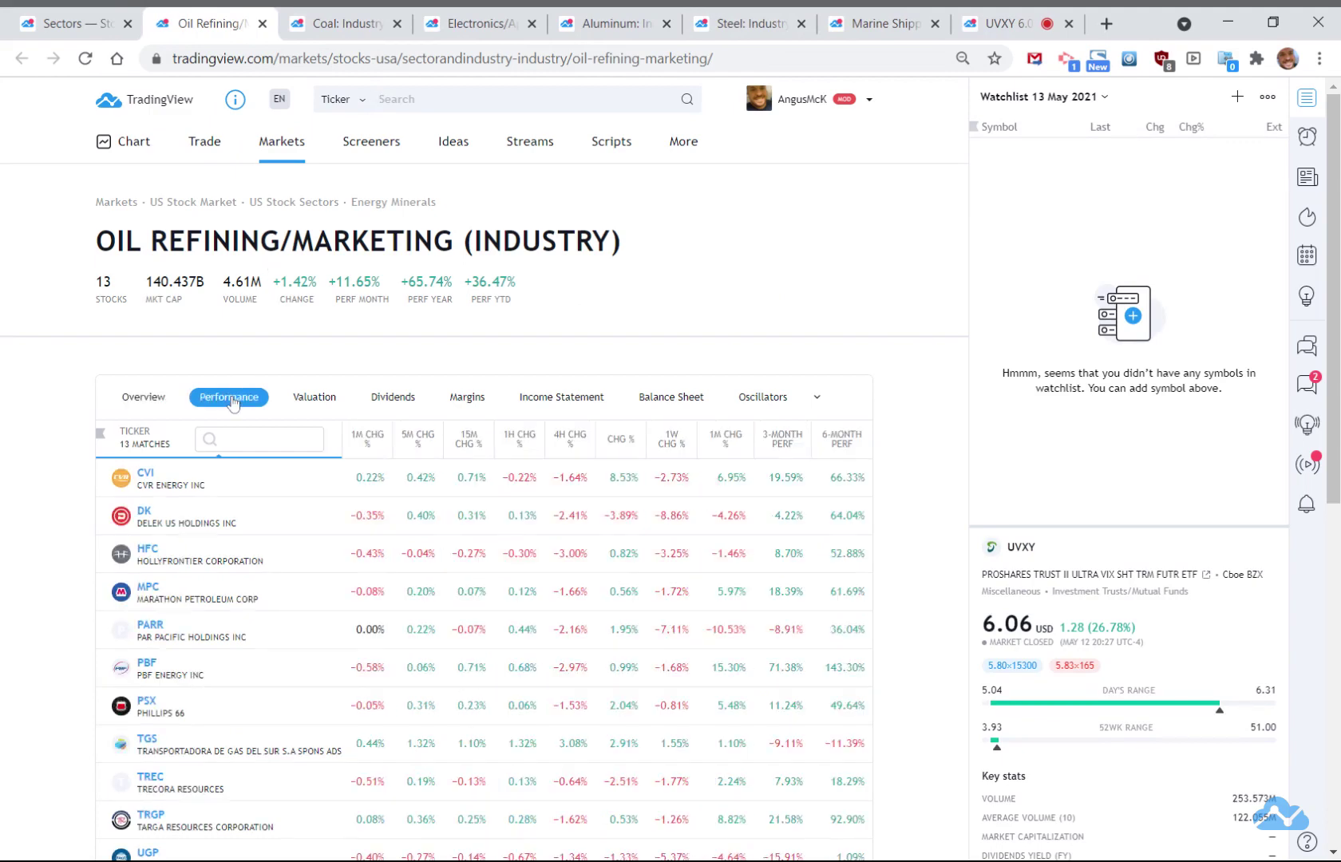
scroll(545, 376, down, 1)
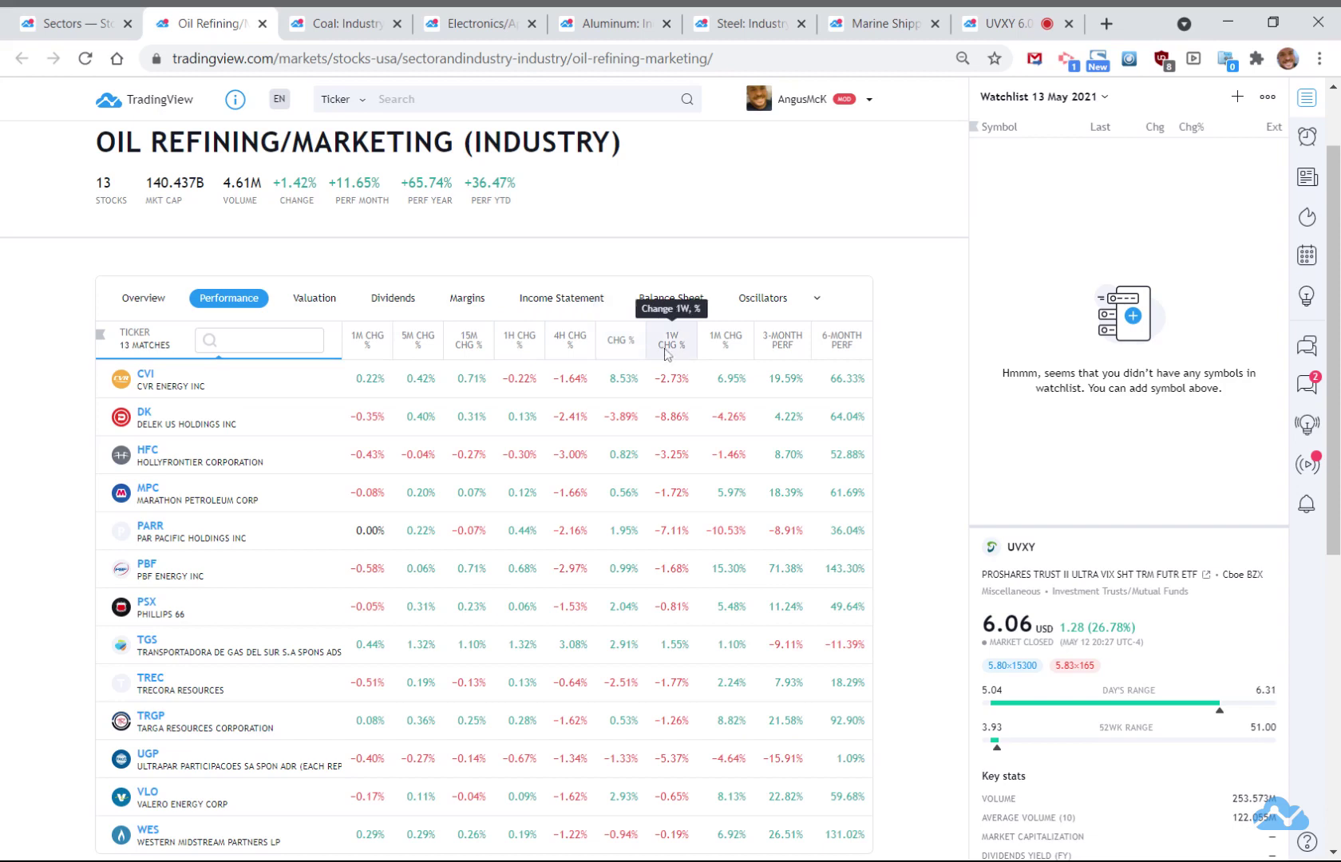
click(840, 343)
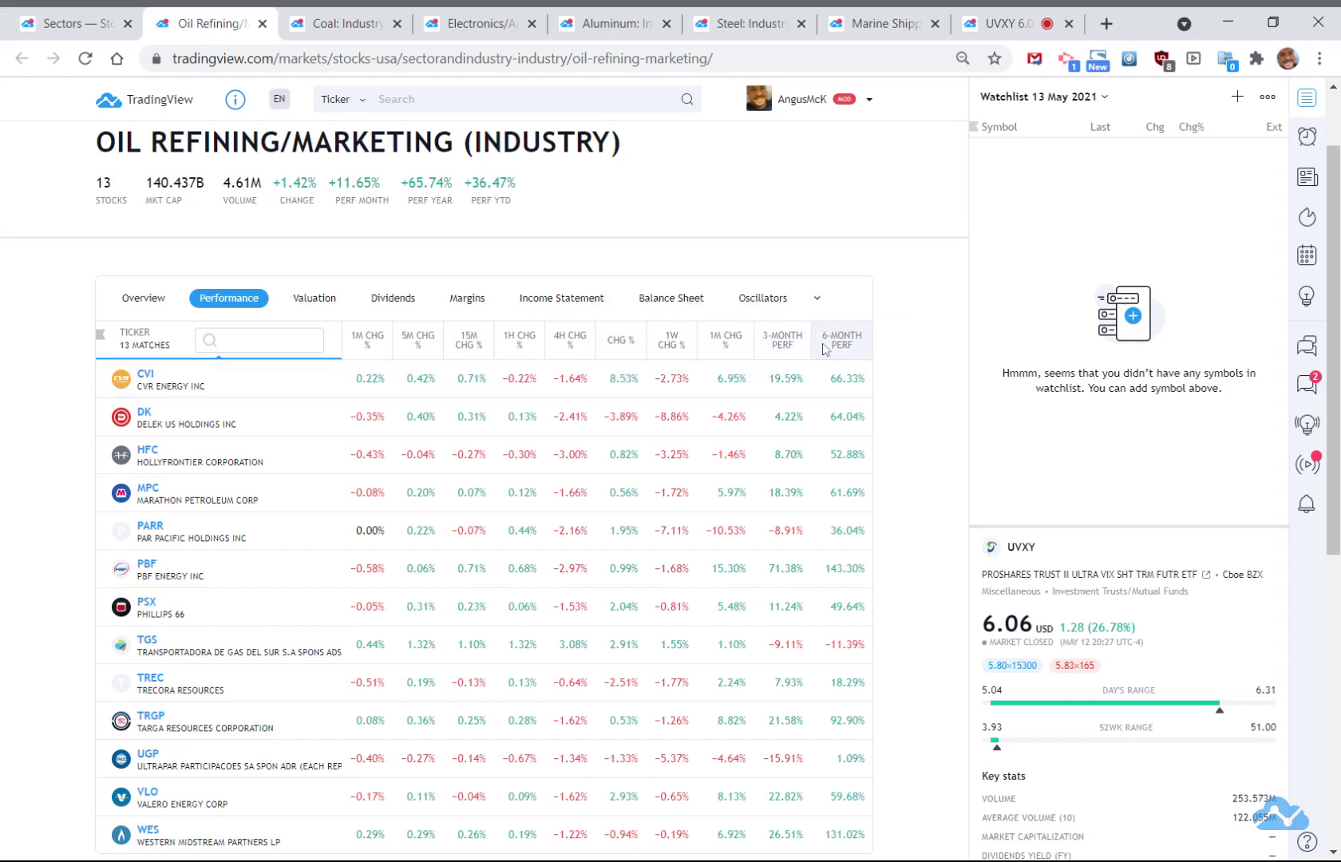
click(843, 333)
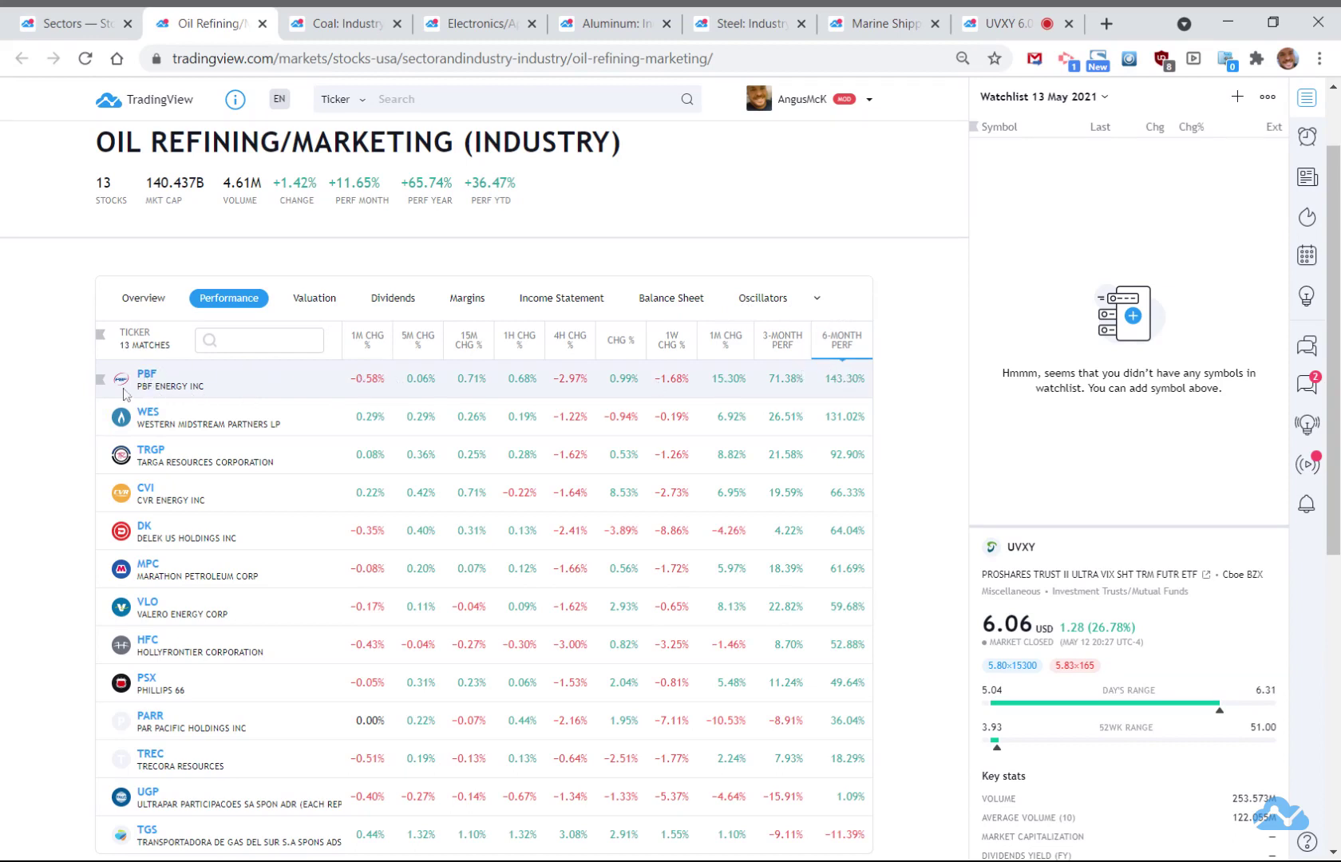
middle_click(177, 397)
middle_click(175, 426)
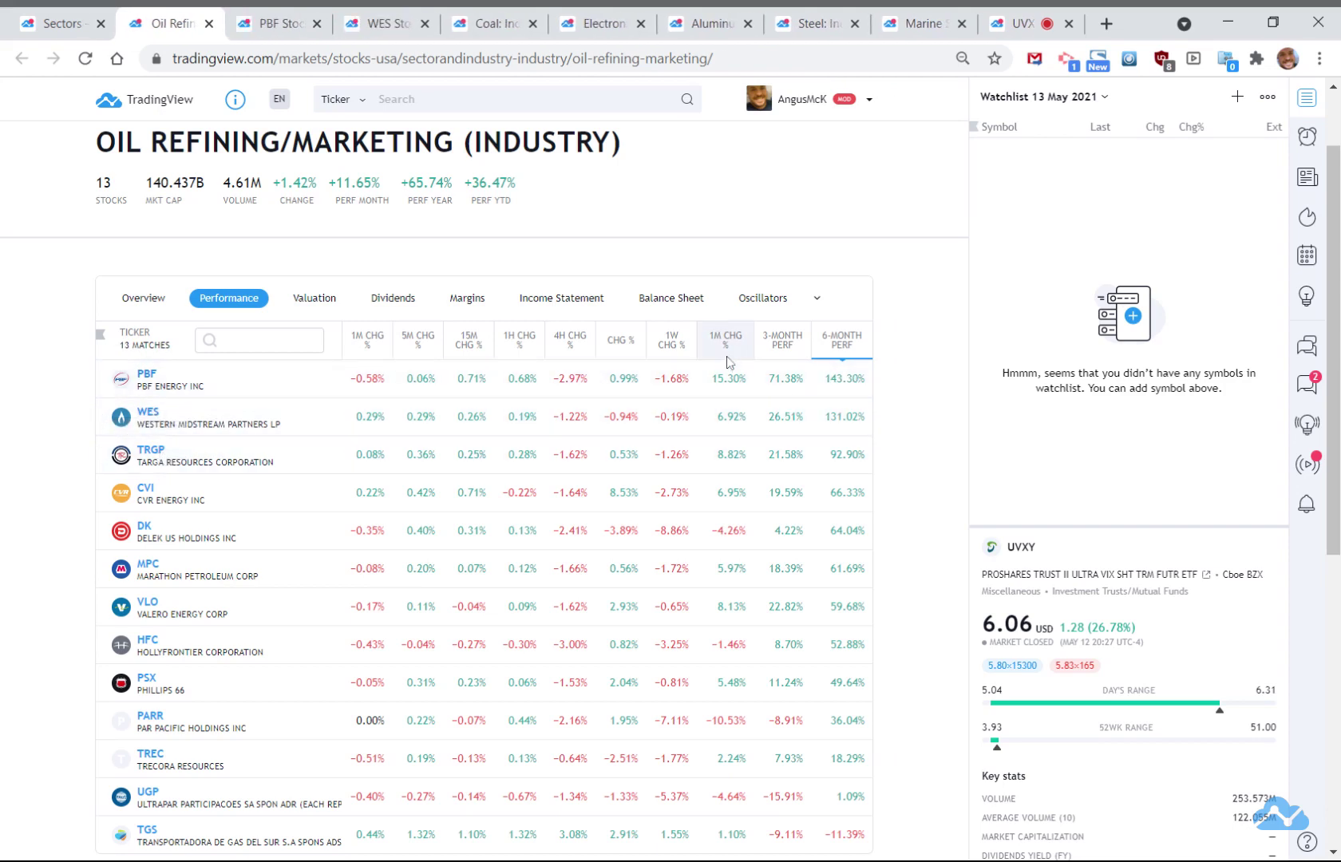
Compare the companies by three-month, one-month, one-week and daily performance, open CVI and VLO in separate tabs, and close the industry page
click(772, 345)
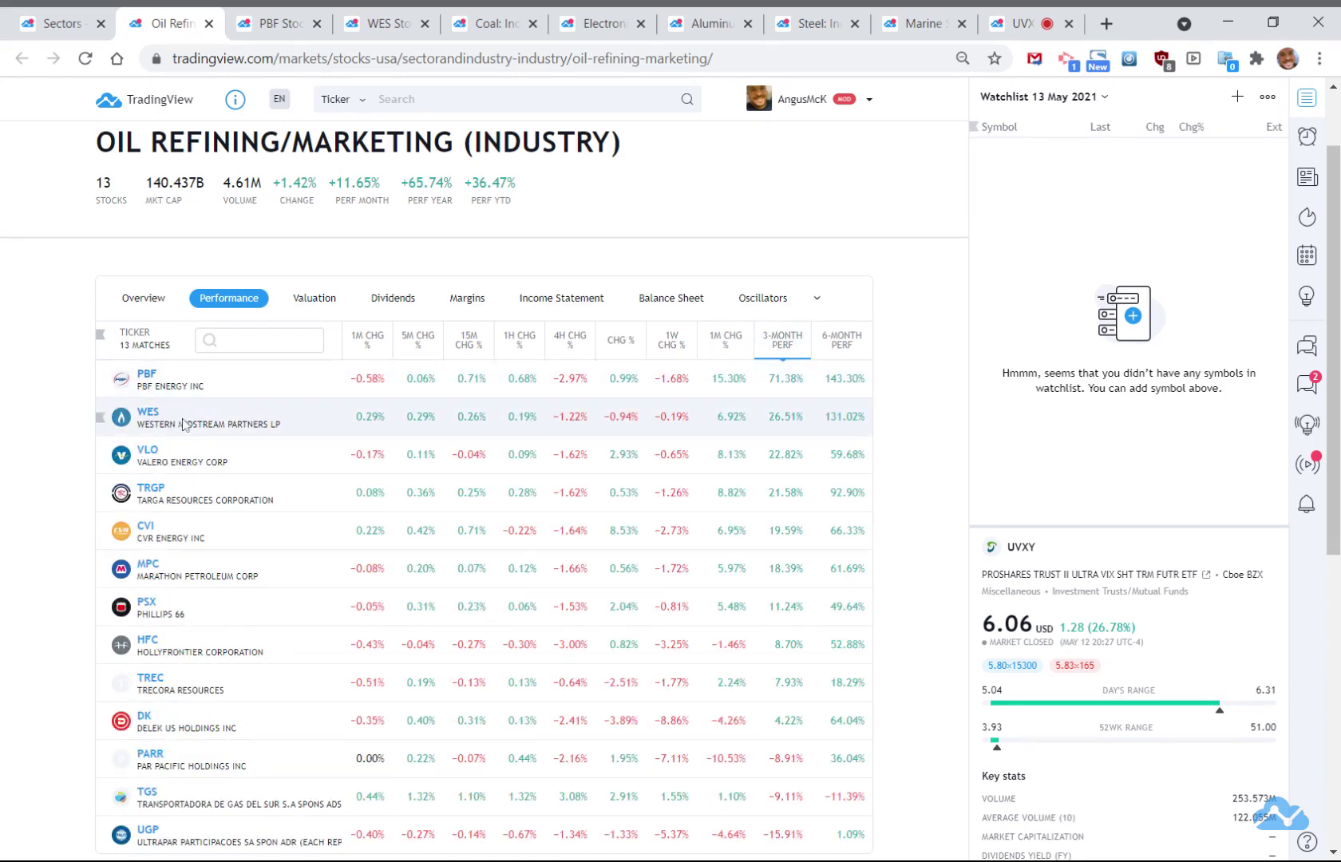
click(725, 337)
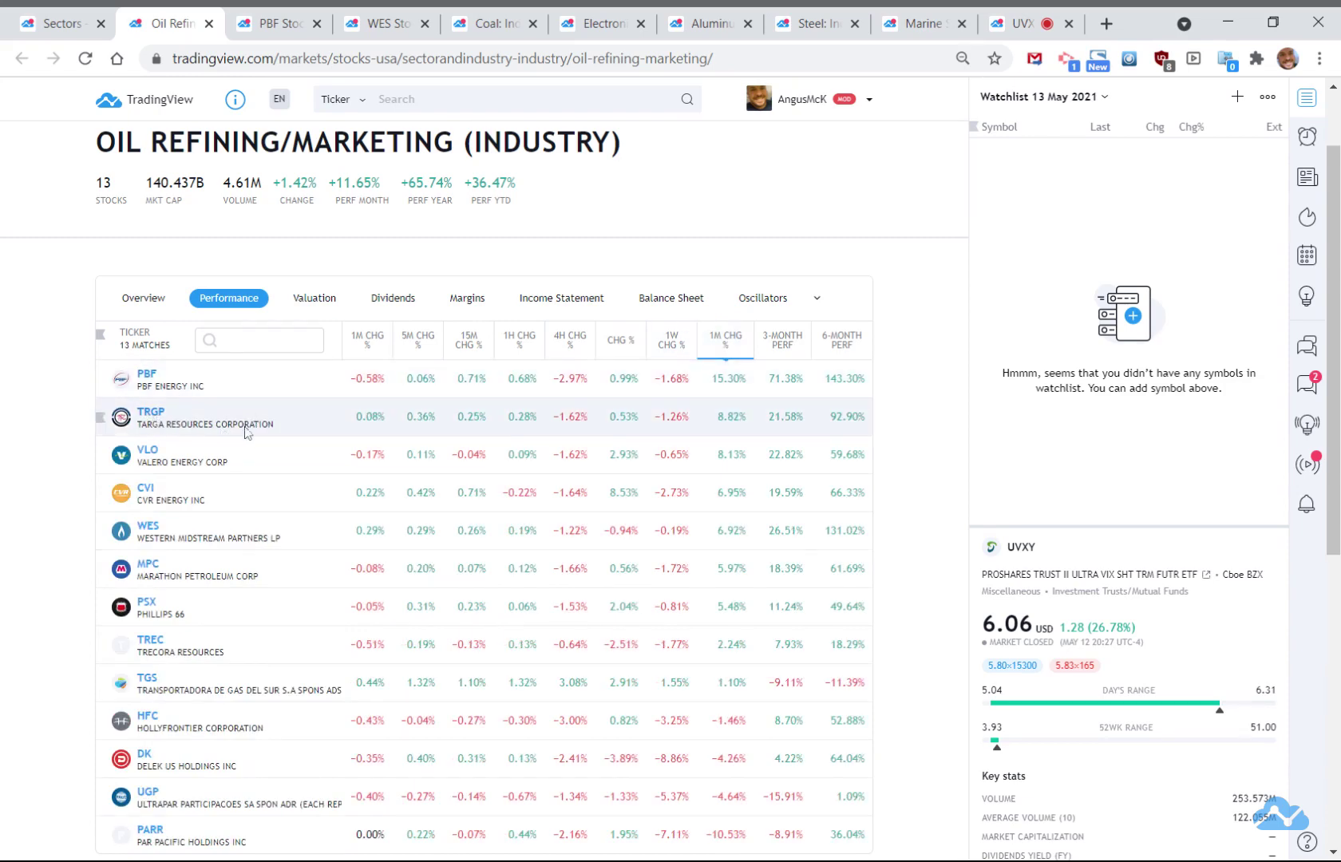
click(665, 349)
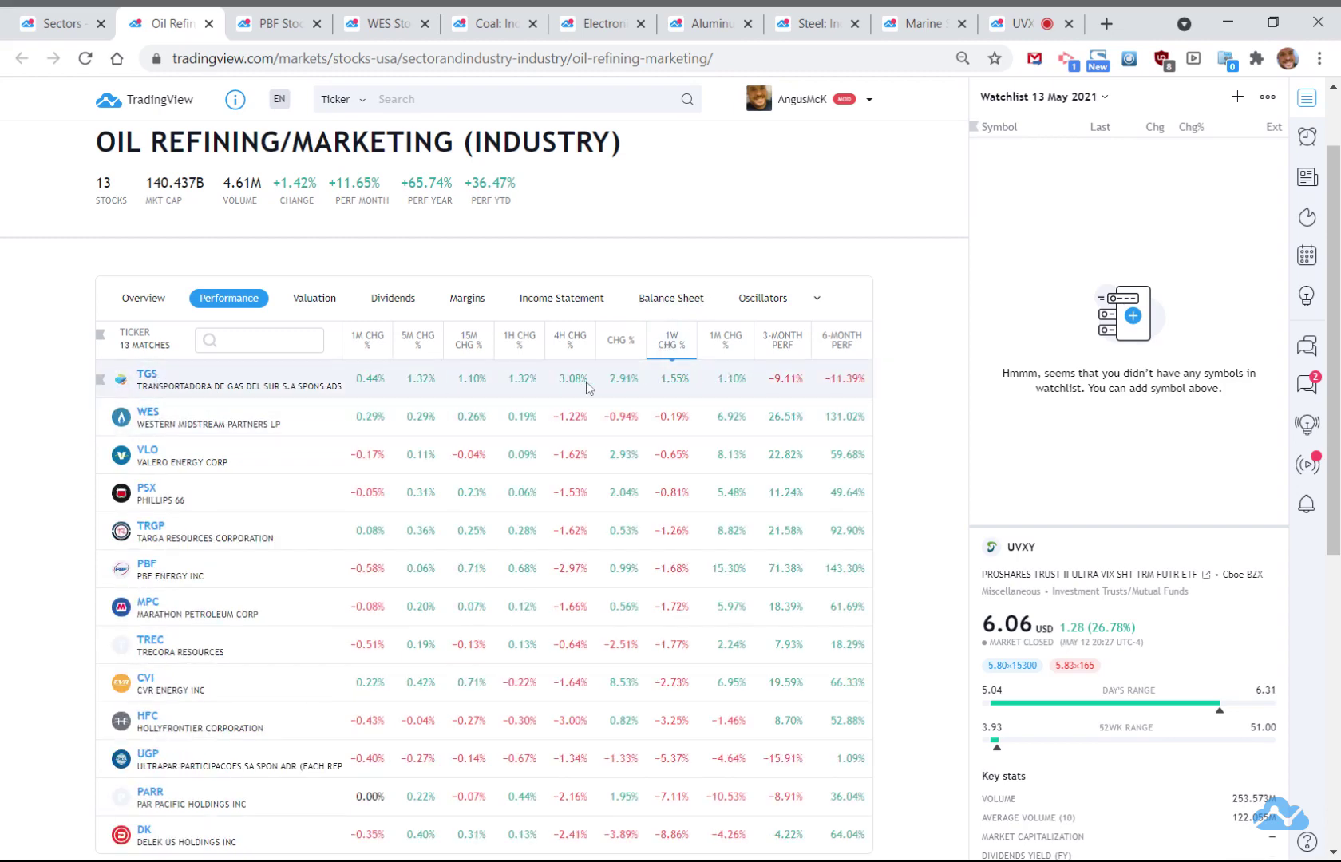
click(625, 350)
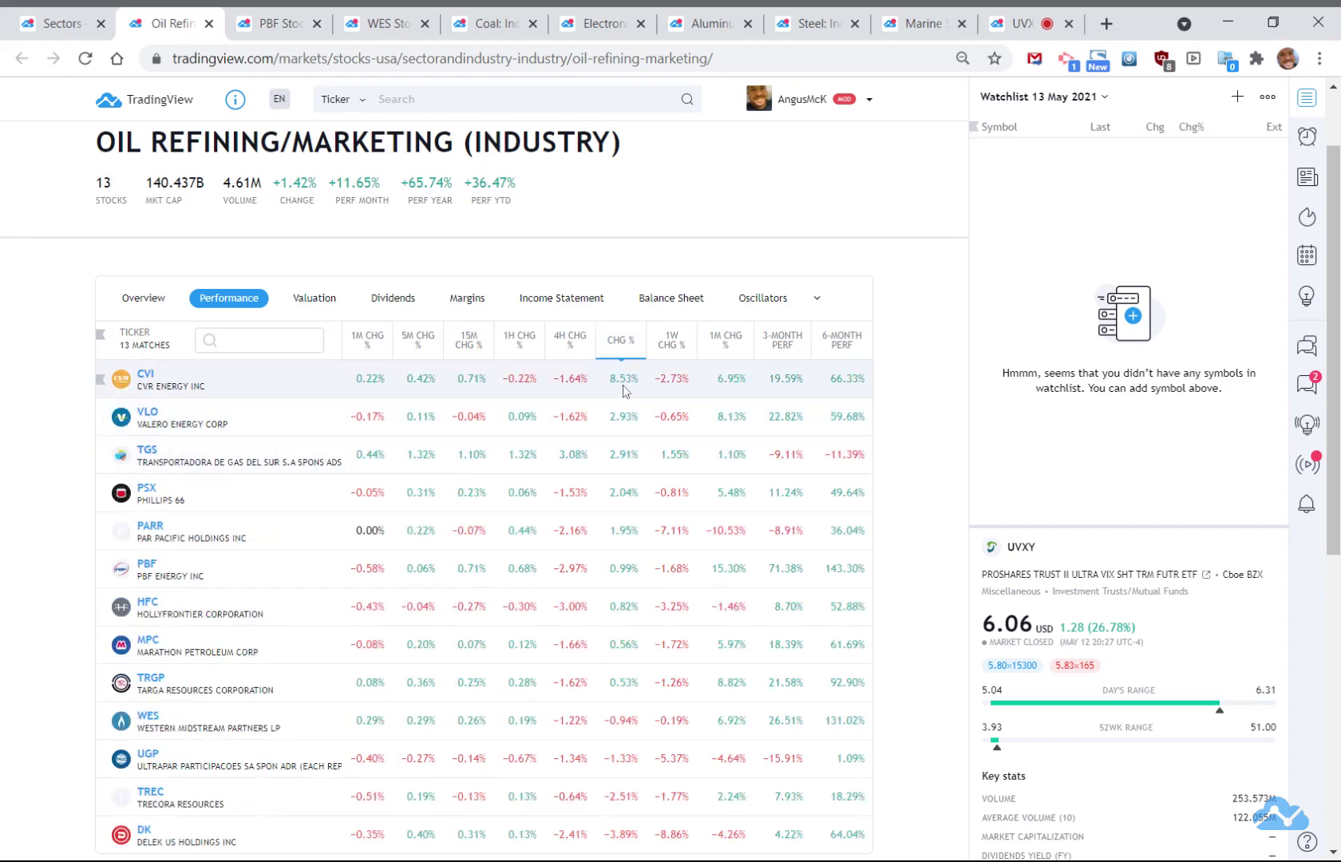
ctrl+click(144, 376)
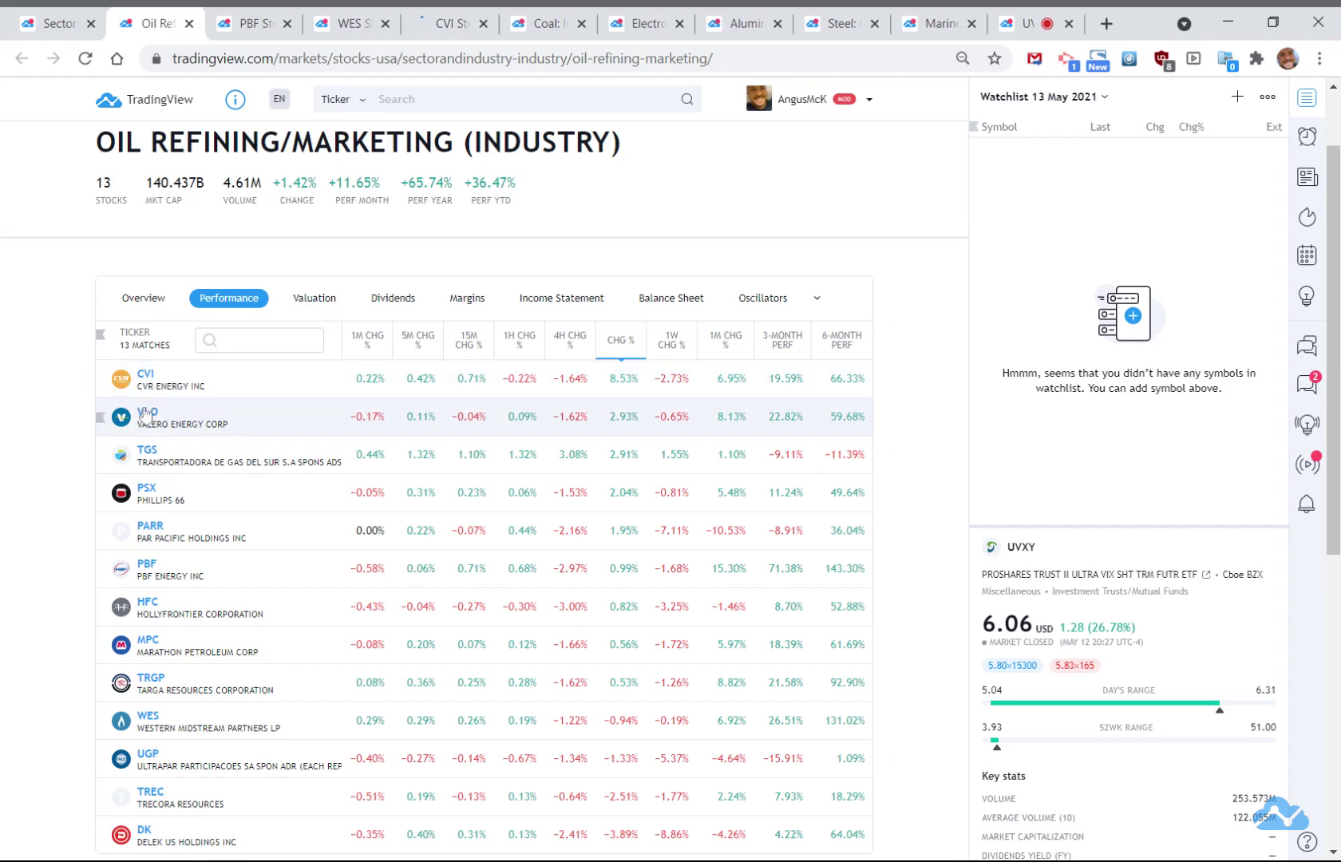
ctrl+click(146, 412)
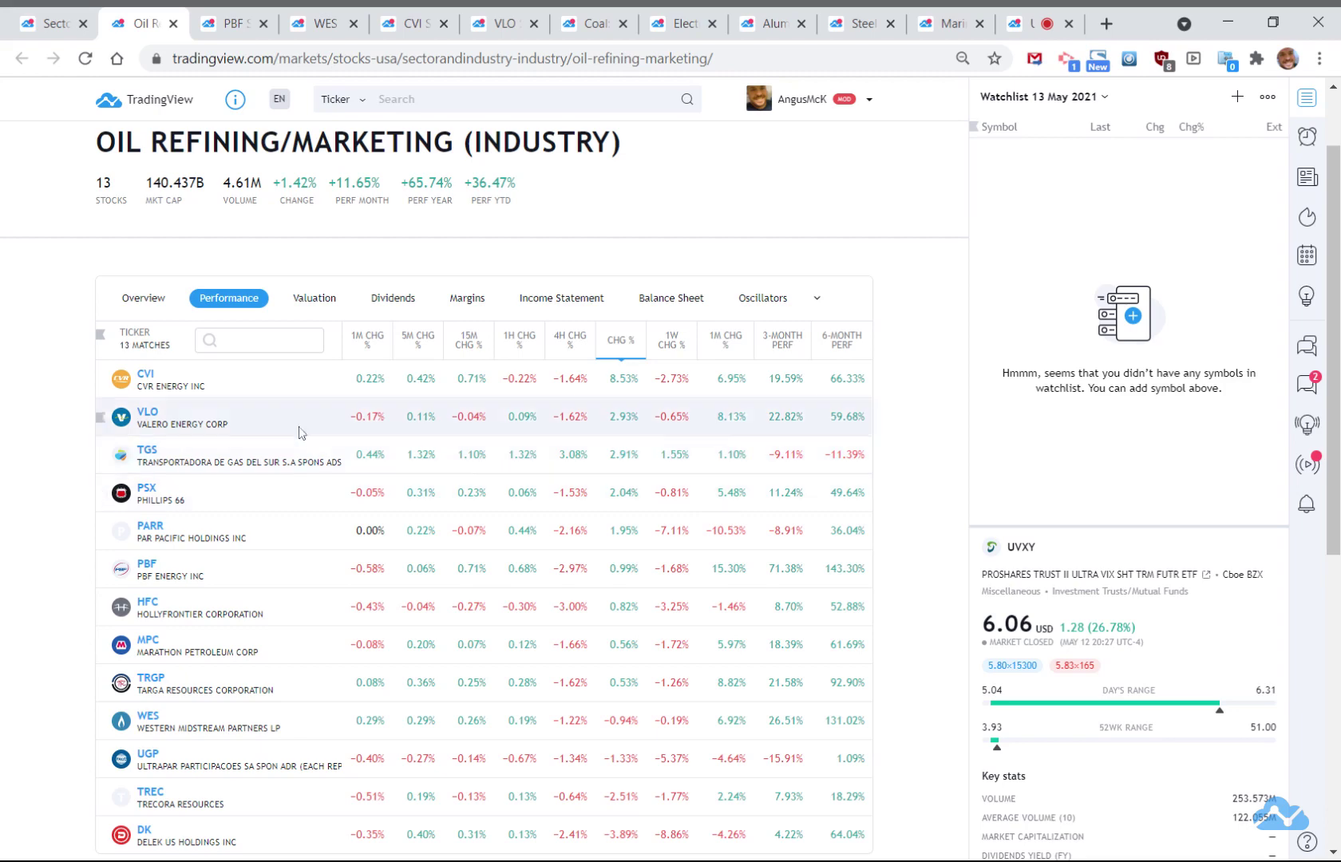
click(174, 25)
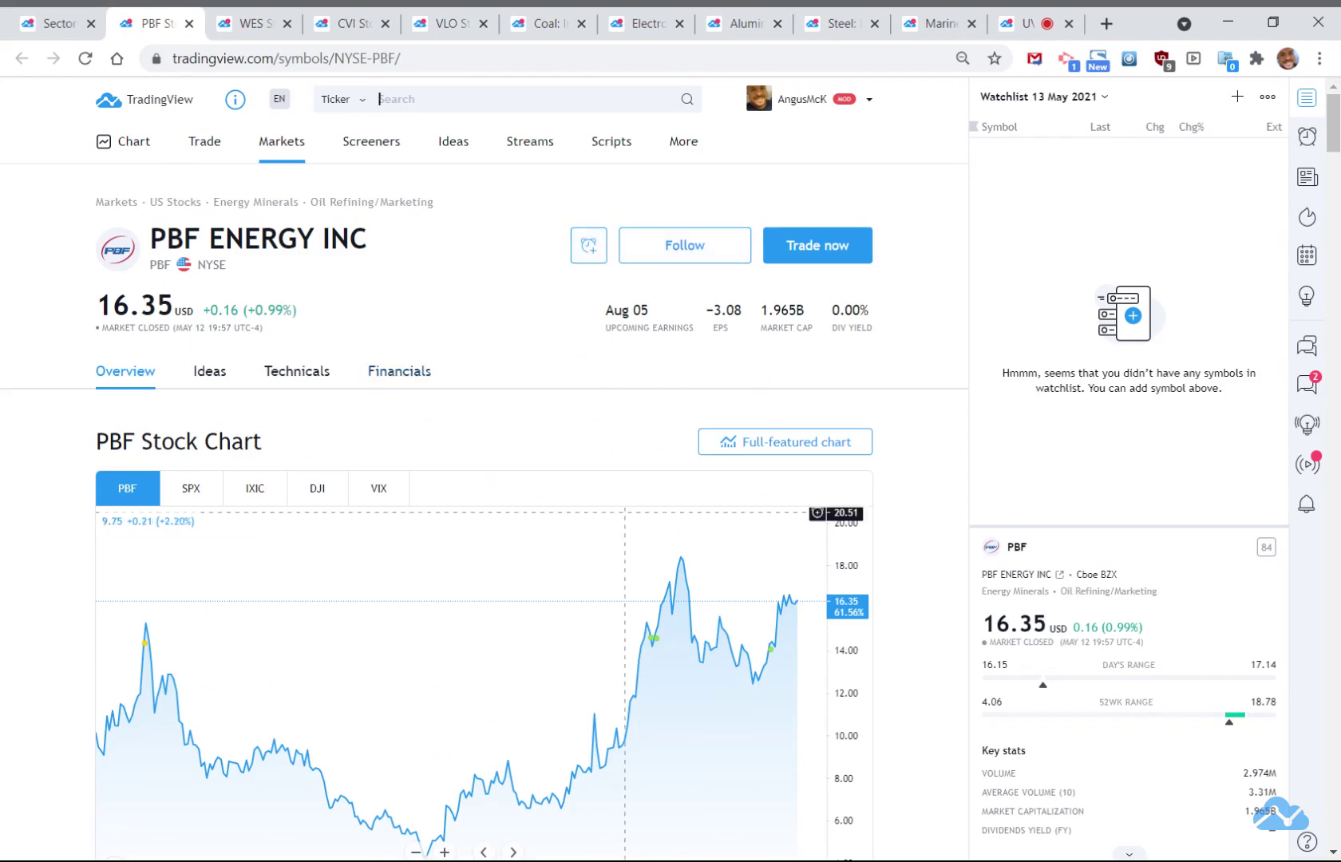
Review the PBF Energy overview with its stock chart, technicals, financials and ideas, and open its full-featured chart
scroll(876, 604, down, 3)
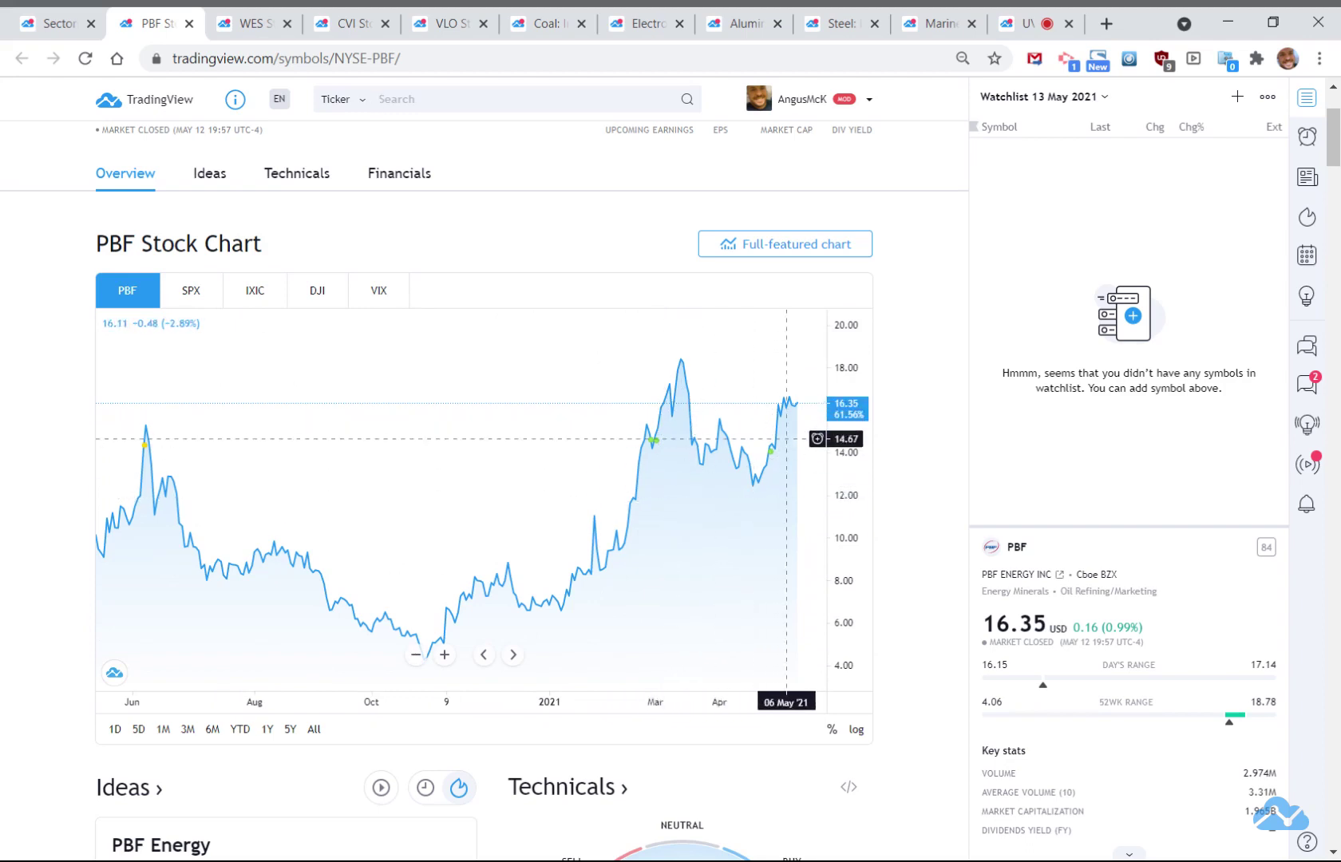
mouse_move(770, 456)
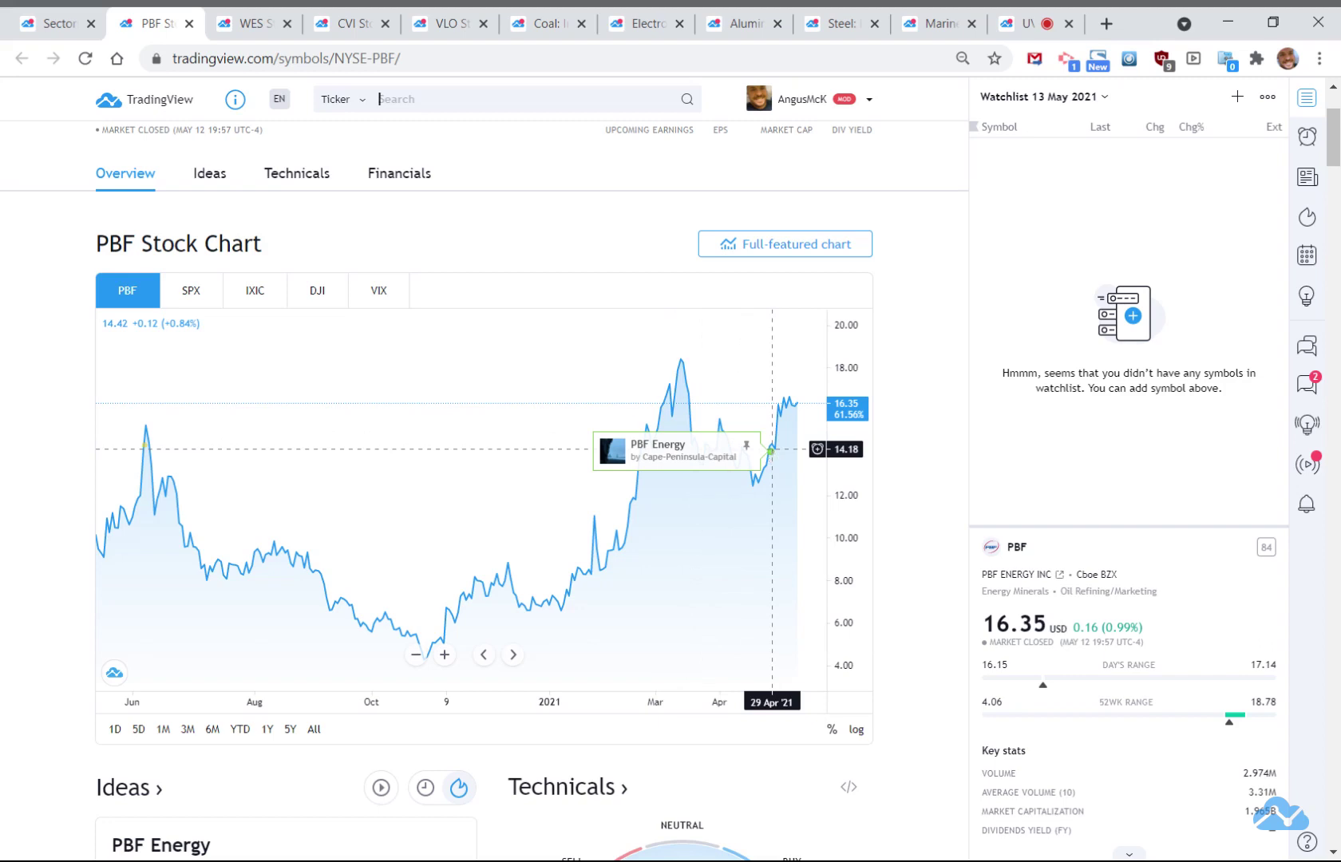
mouse_move(653, 445)
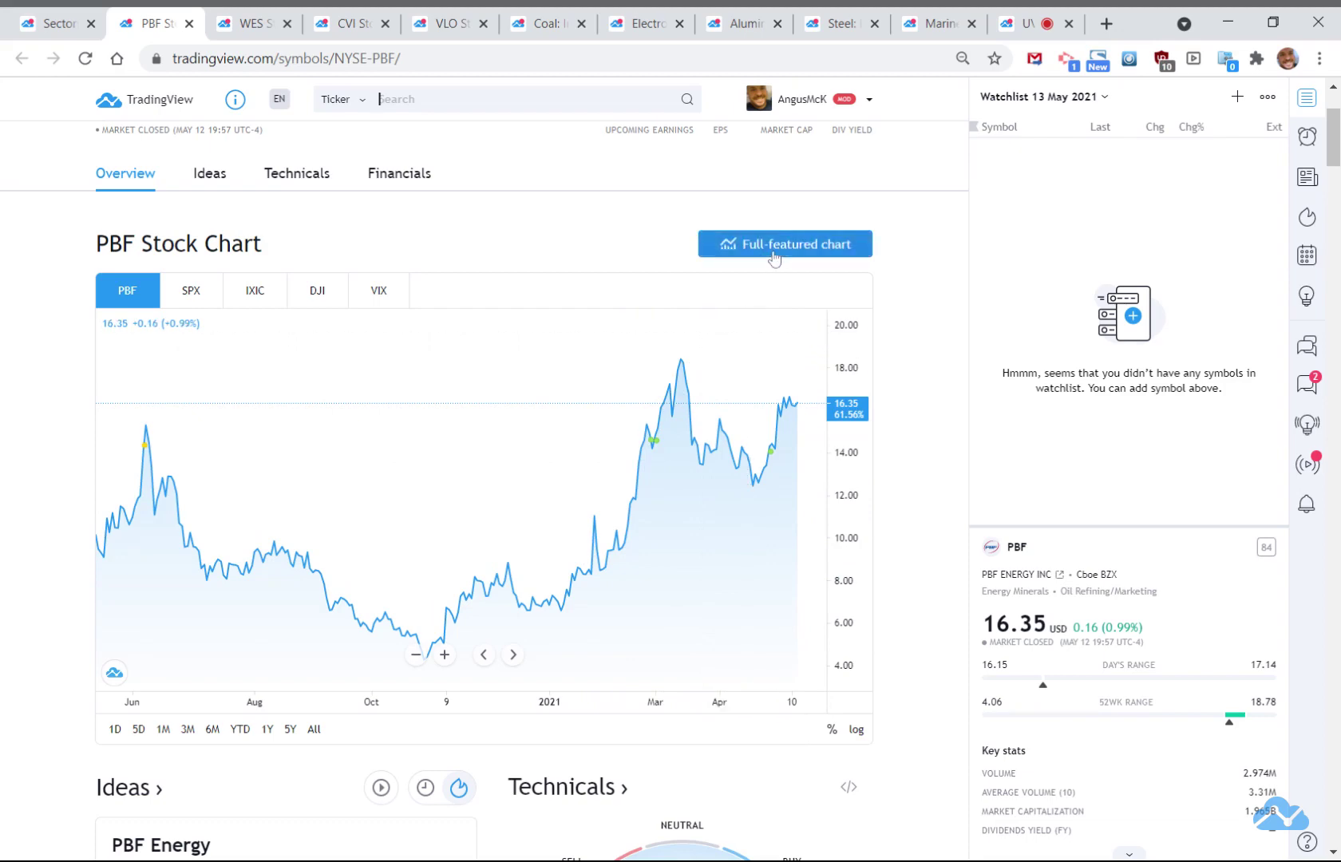
scroll(828, 688, down, 5)
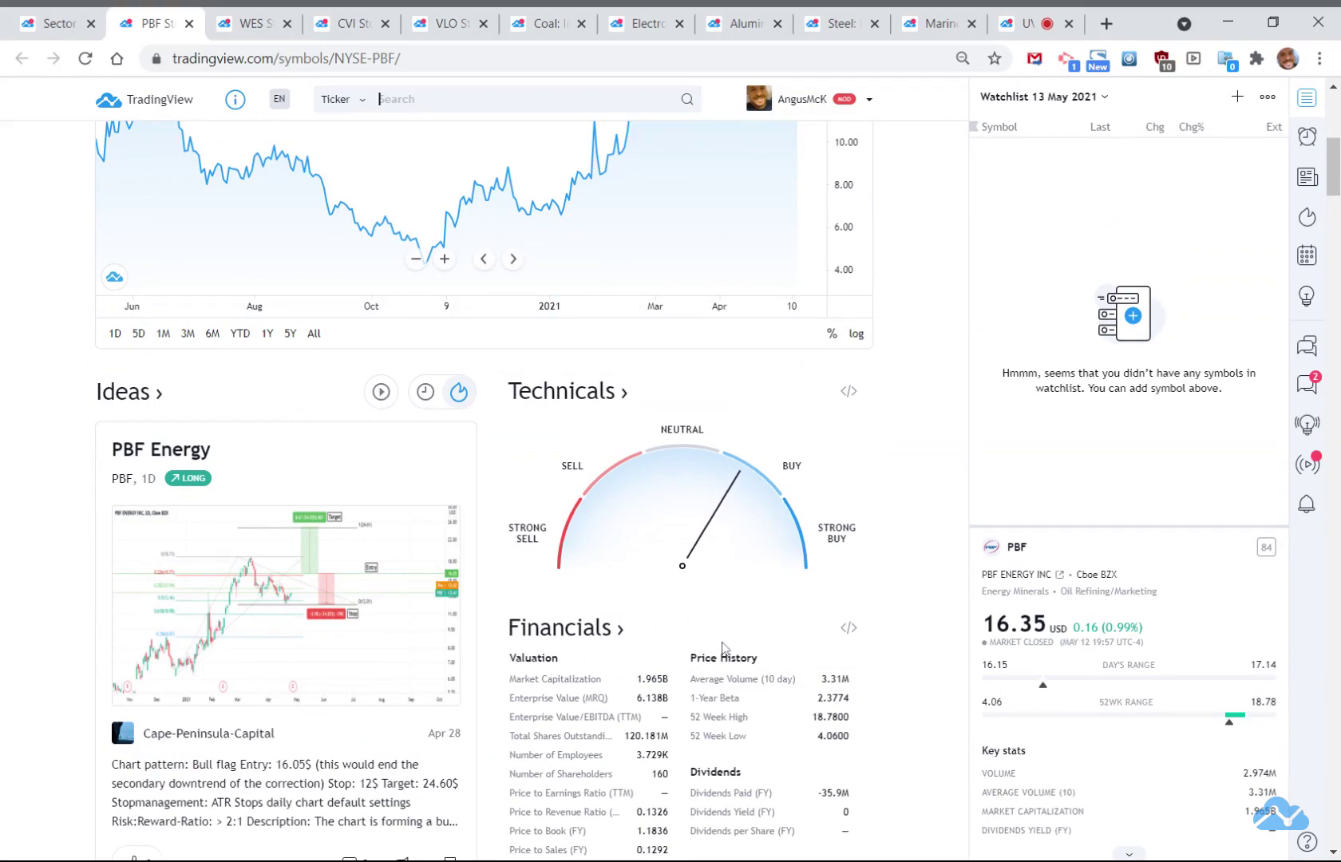
scroll(758, 591, down, 4)
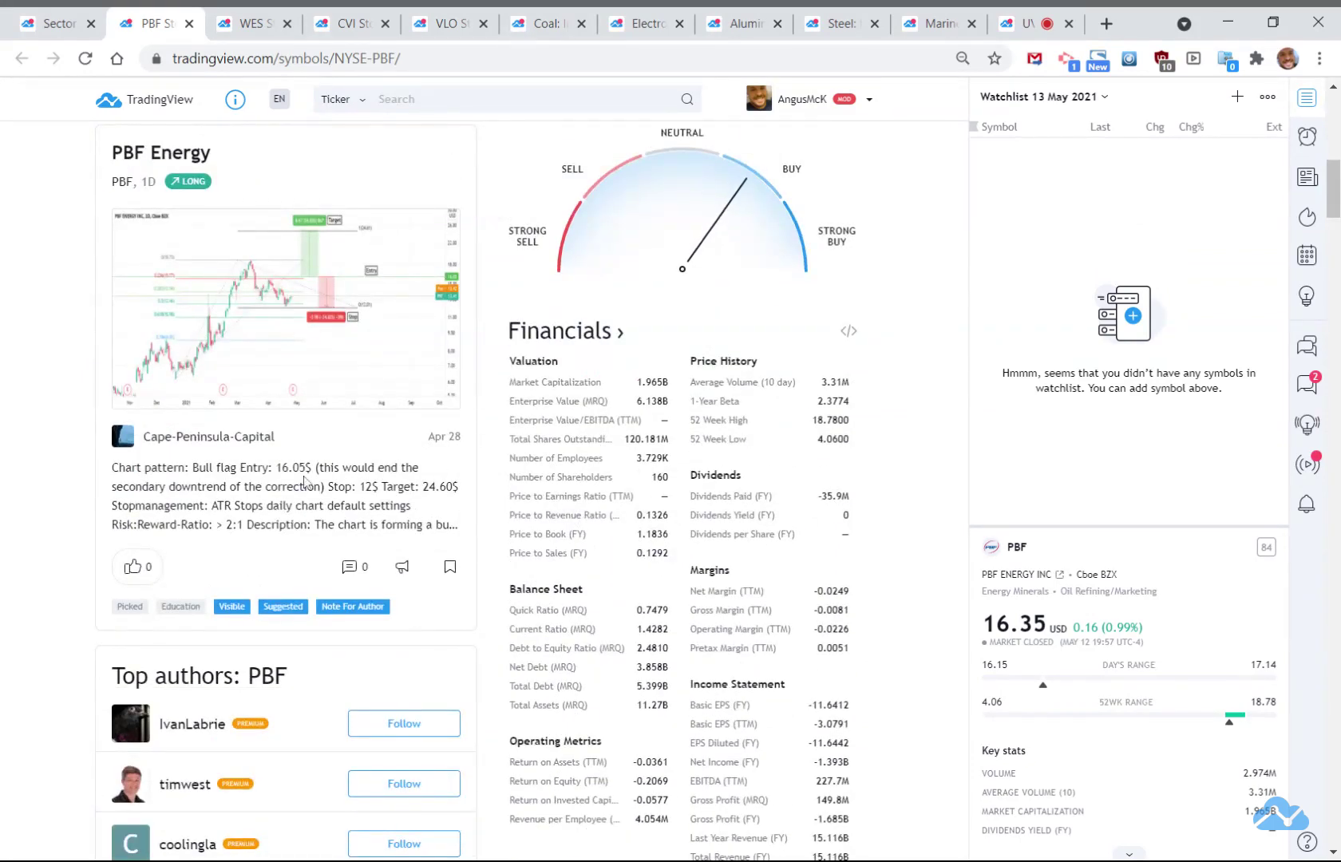
scroll(781, 445, up, 5)
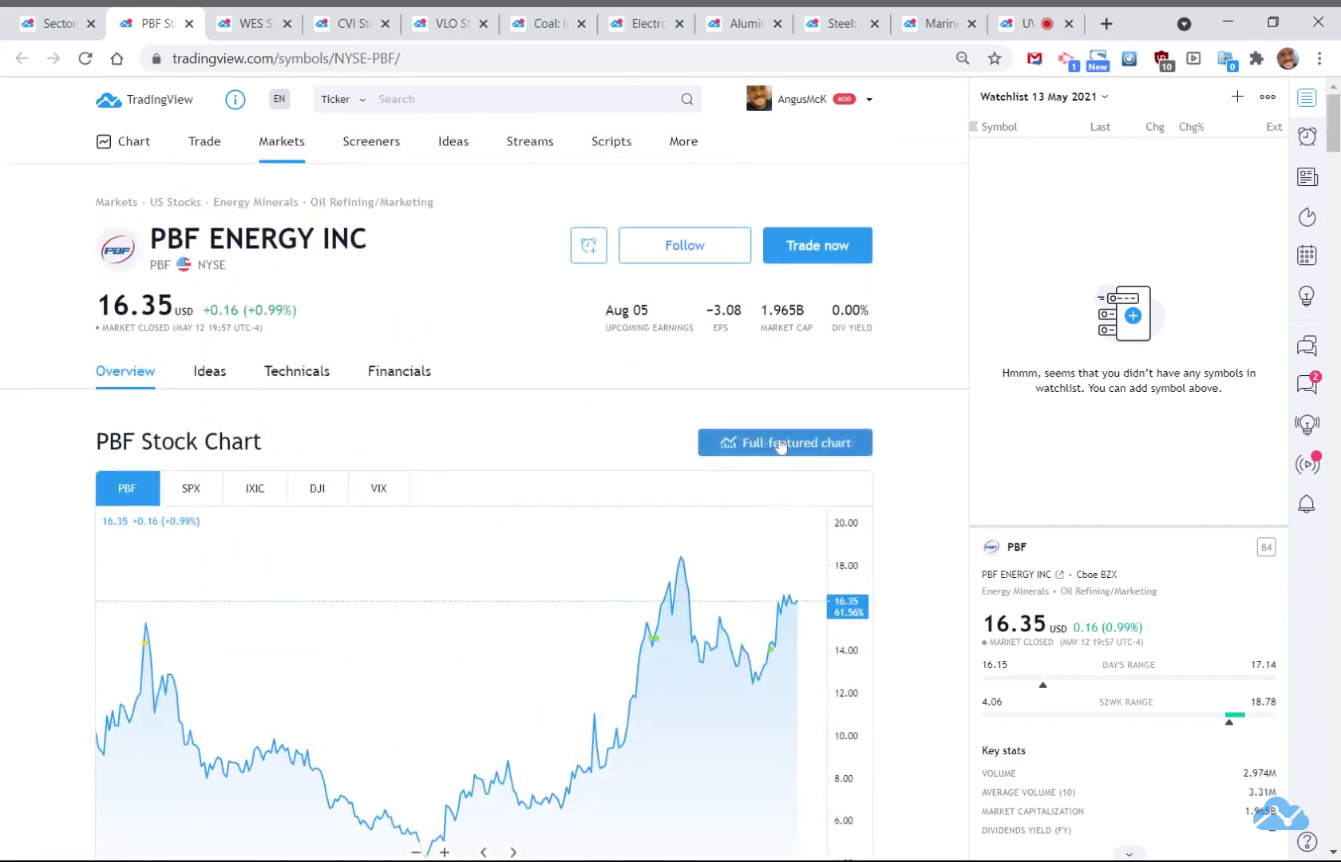
click(781, 446)
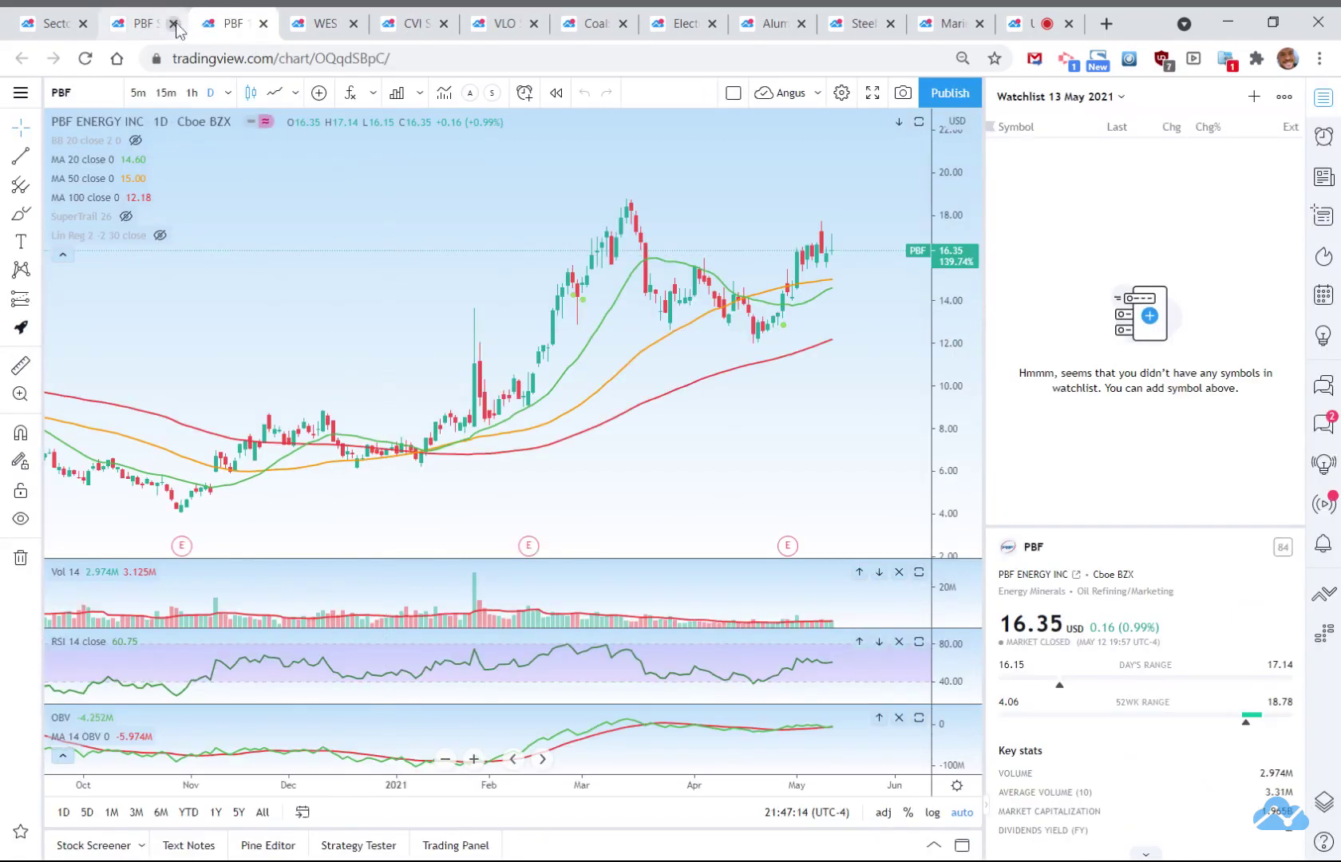
Close the PBF overview page and, with the favorite drawing tools shown, draw a horizontal ray from late February 2021 at about 14.70
click(175, 24)
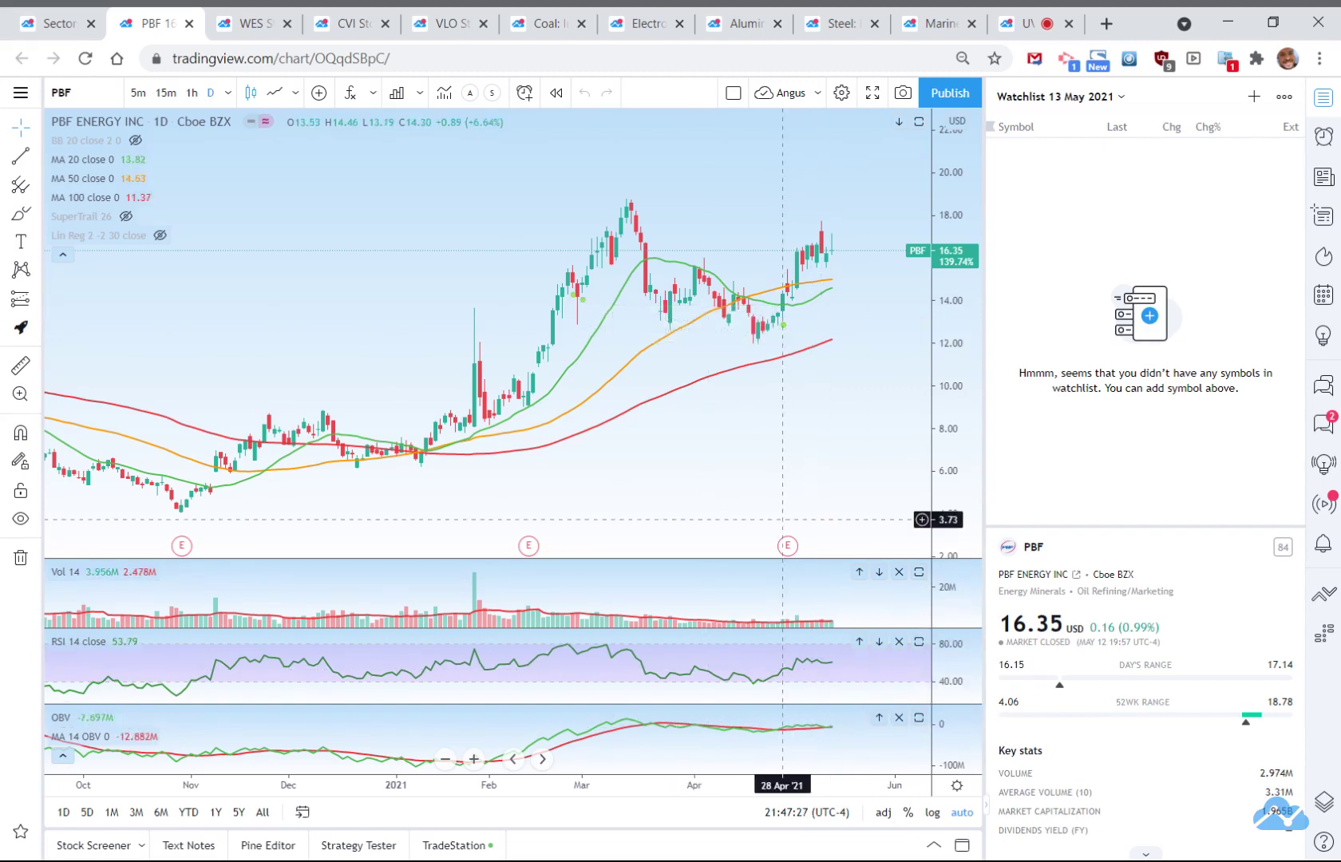
scroll(805, 490, up, 5)
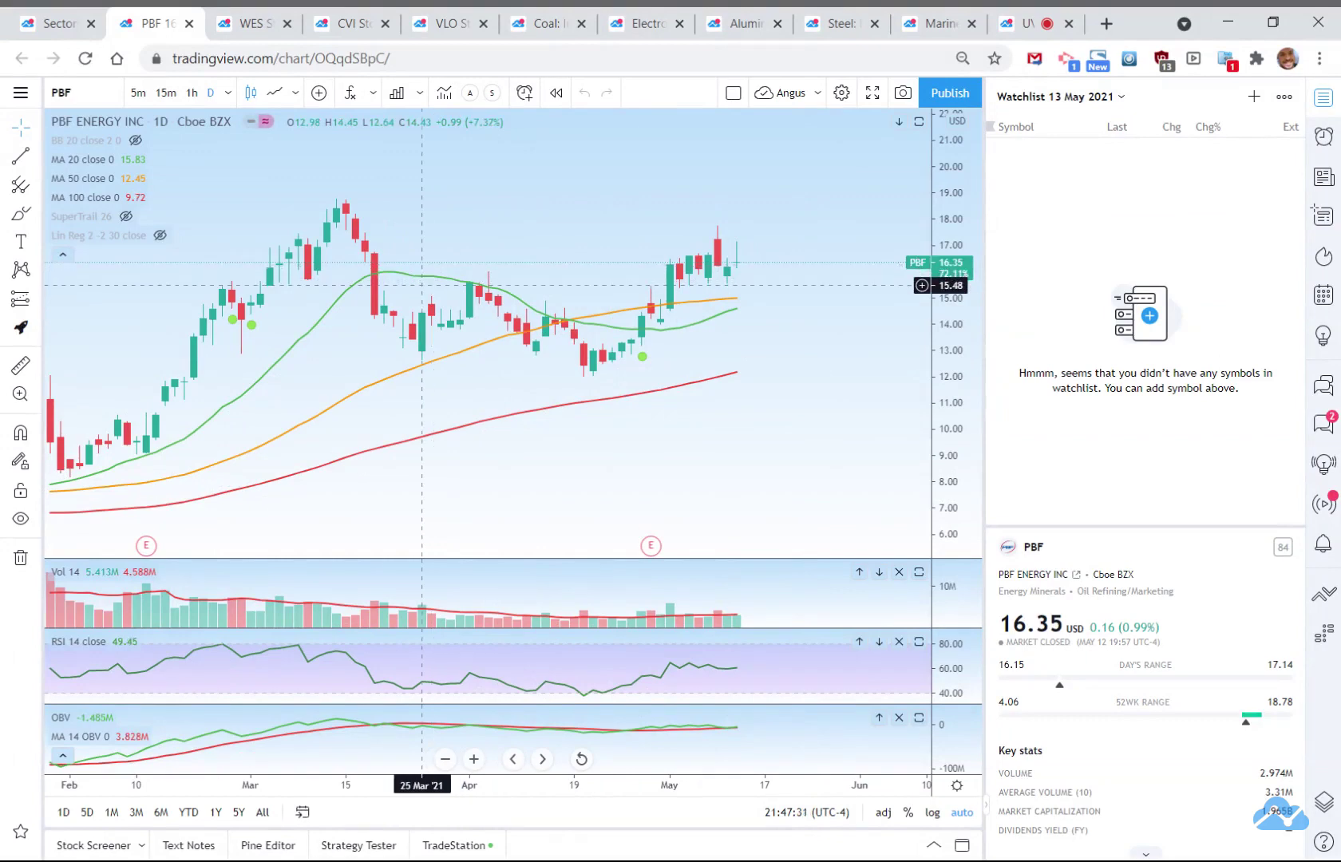
click(21, 831)
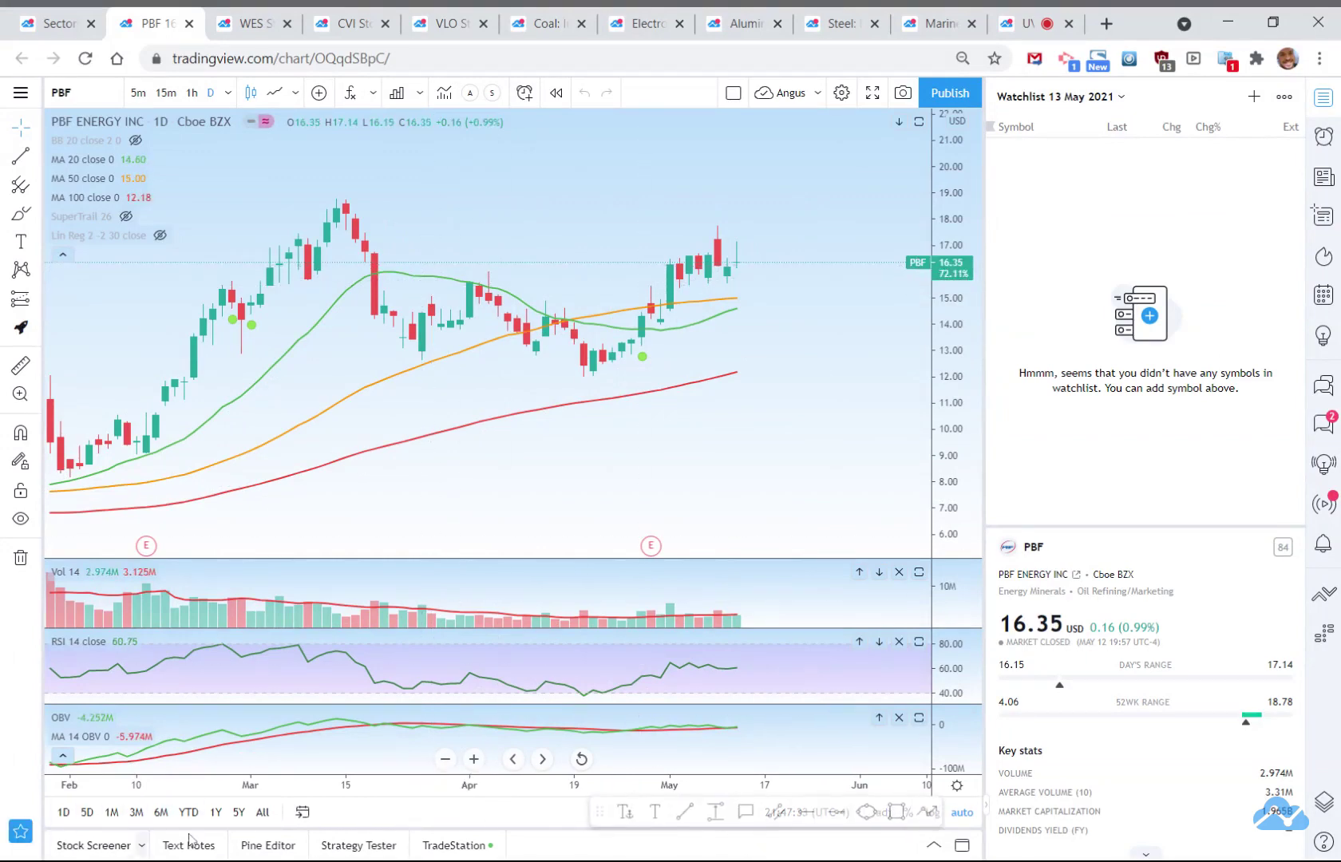
click(807, 812)
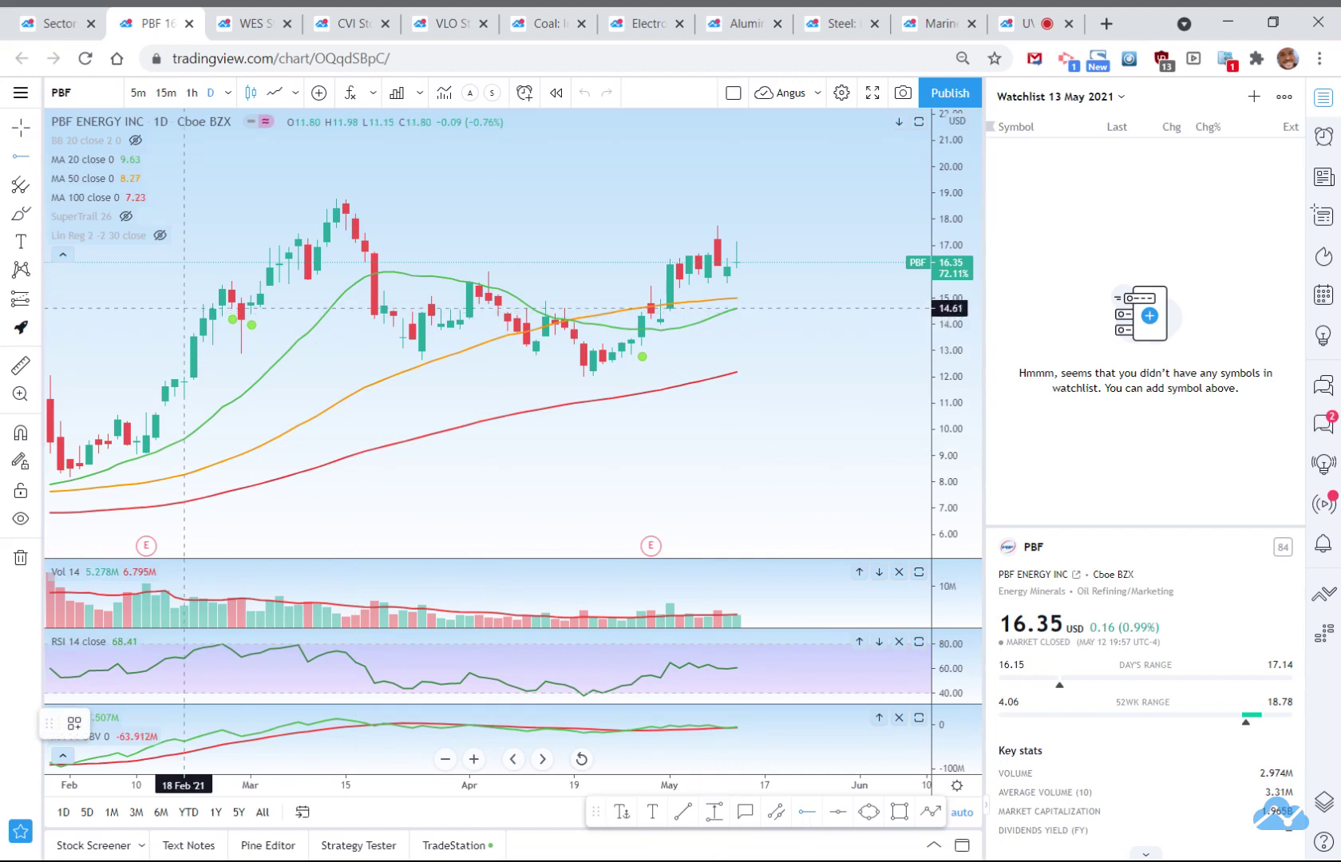
click(207, 306)
click(619, 375)
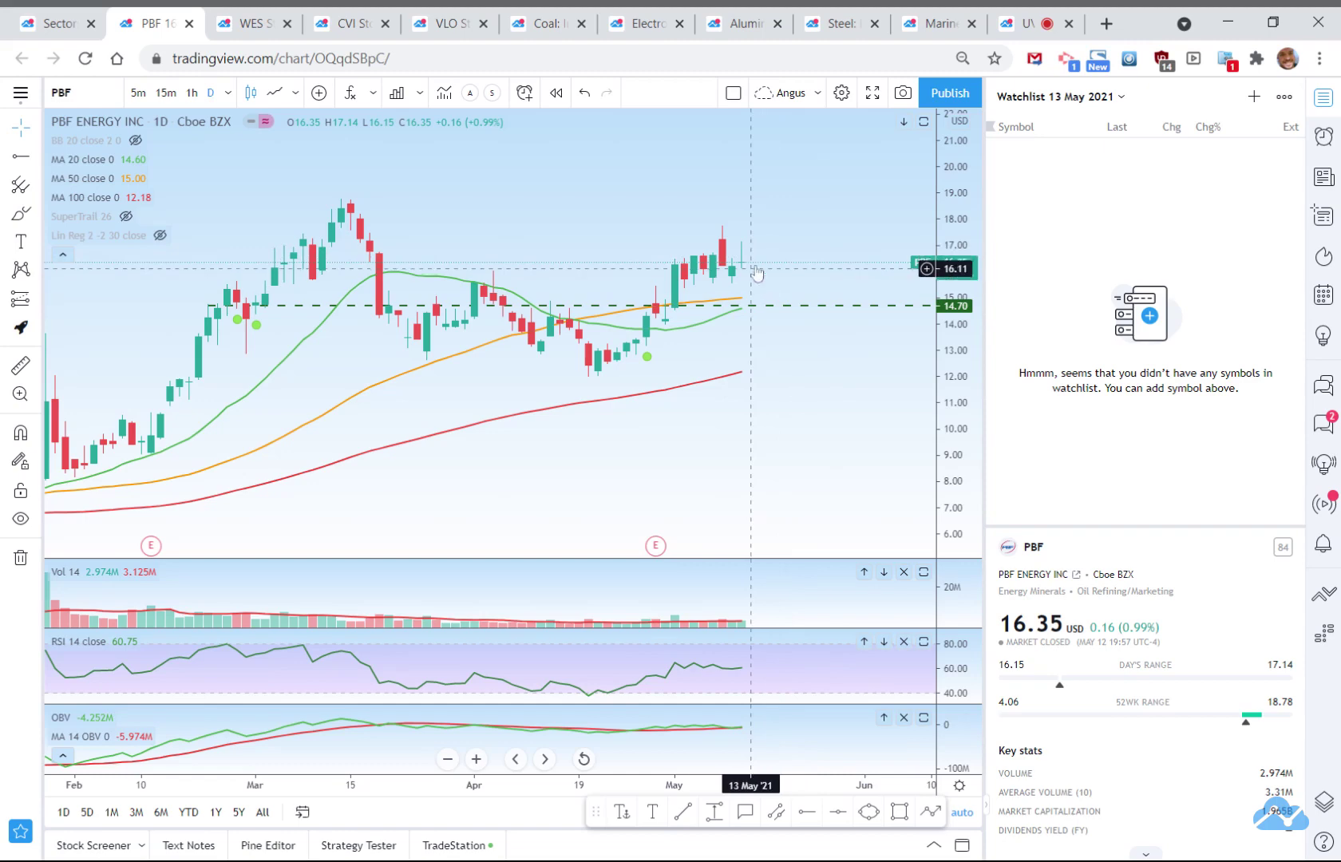
Review PBF's price history over one year and several years, and add PBF to the 13 May 2021 watchlist
scroll(731, 320, down, 5)
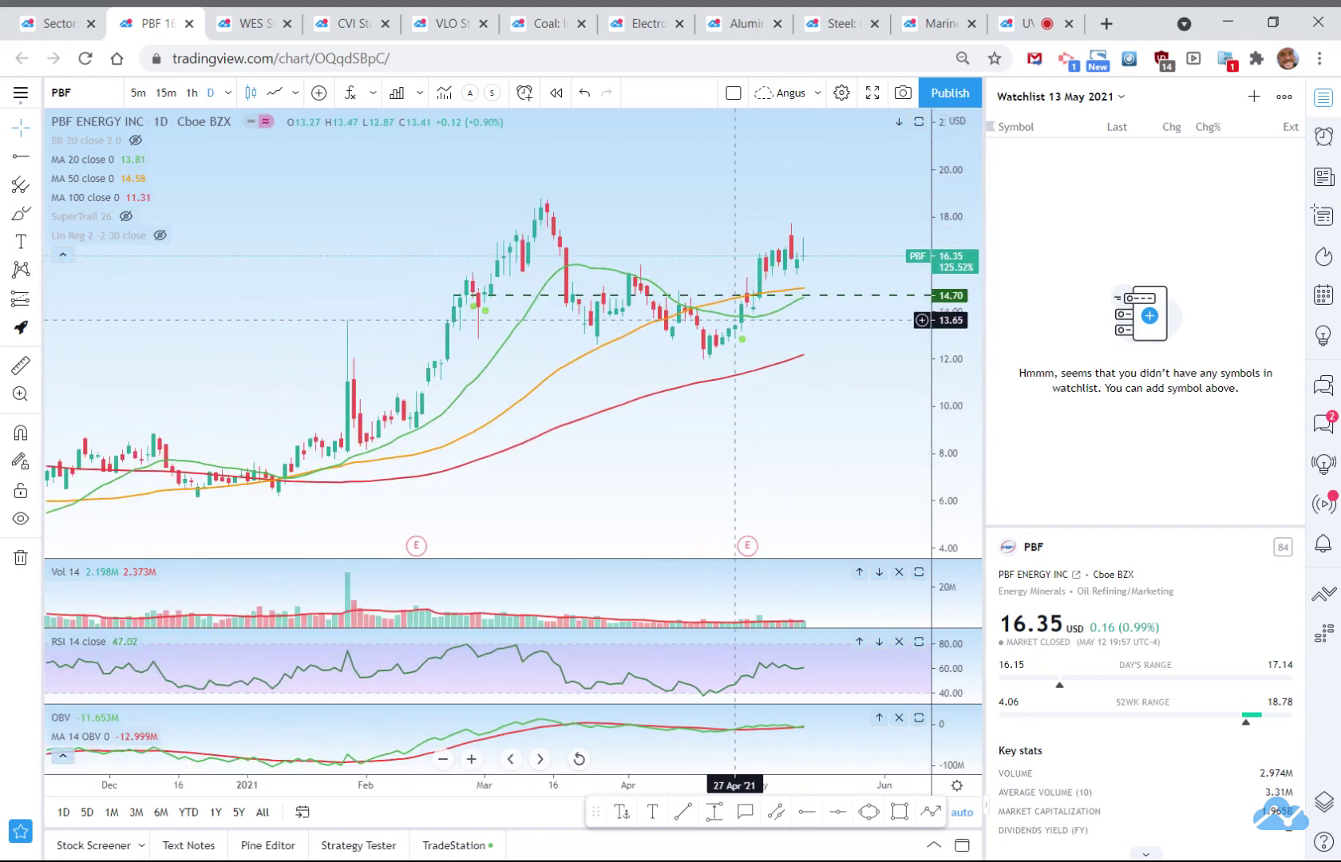
click(217, 813)
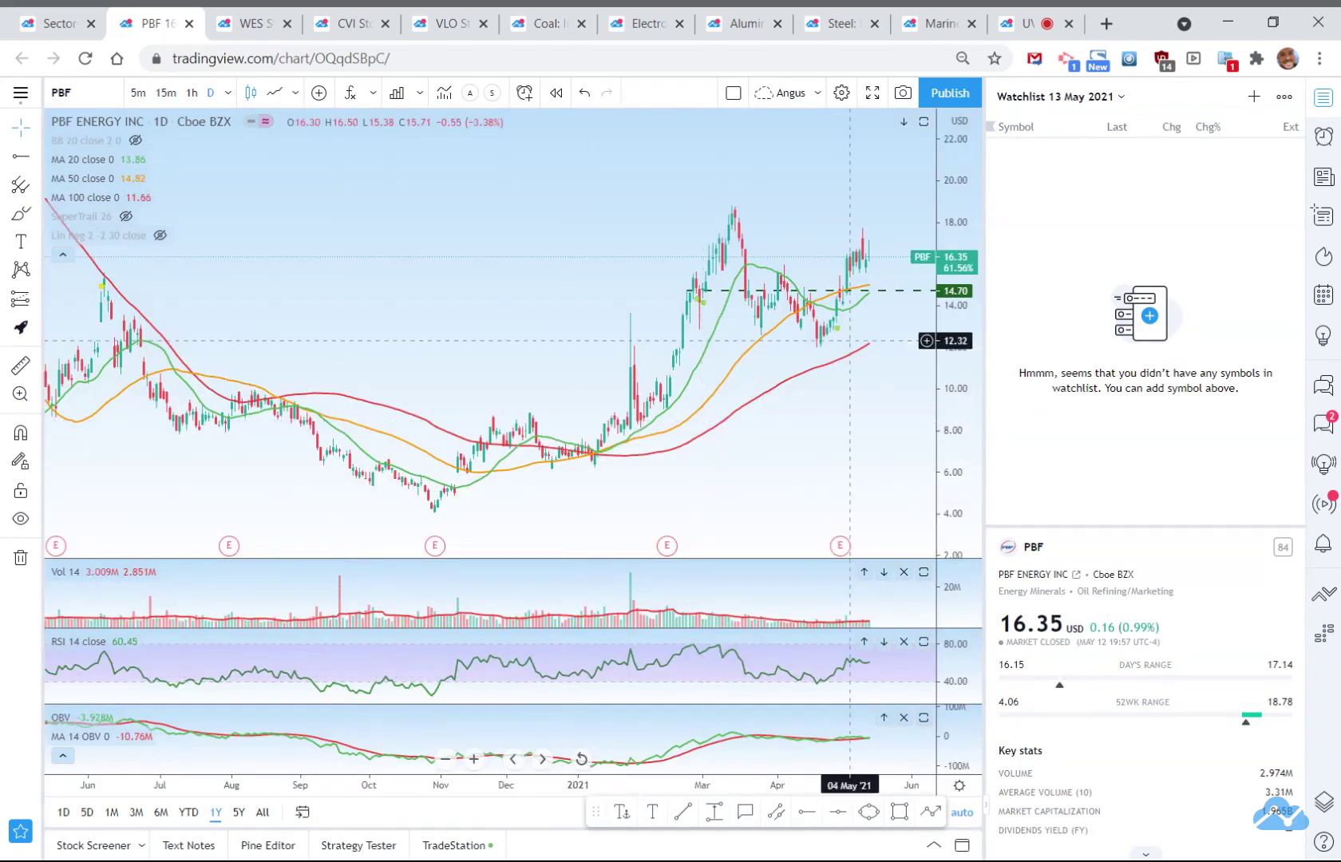
scroll(708, 467, down, 6)
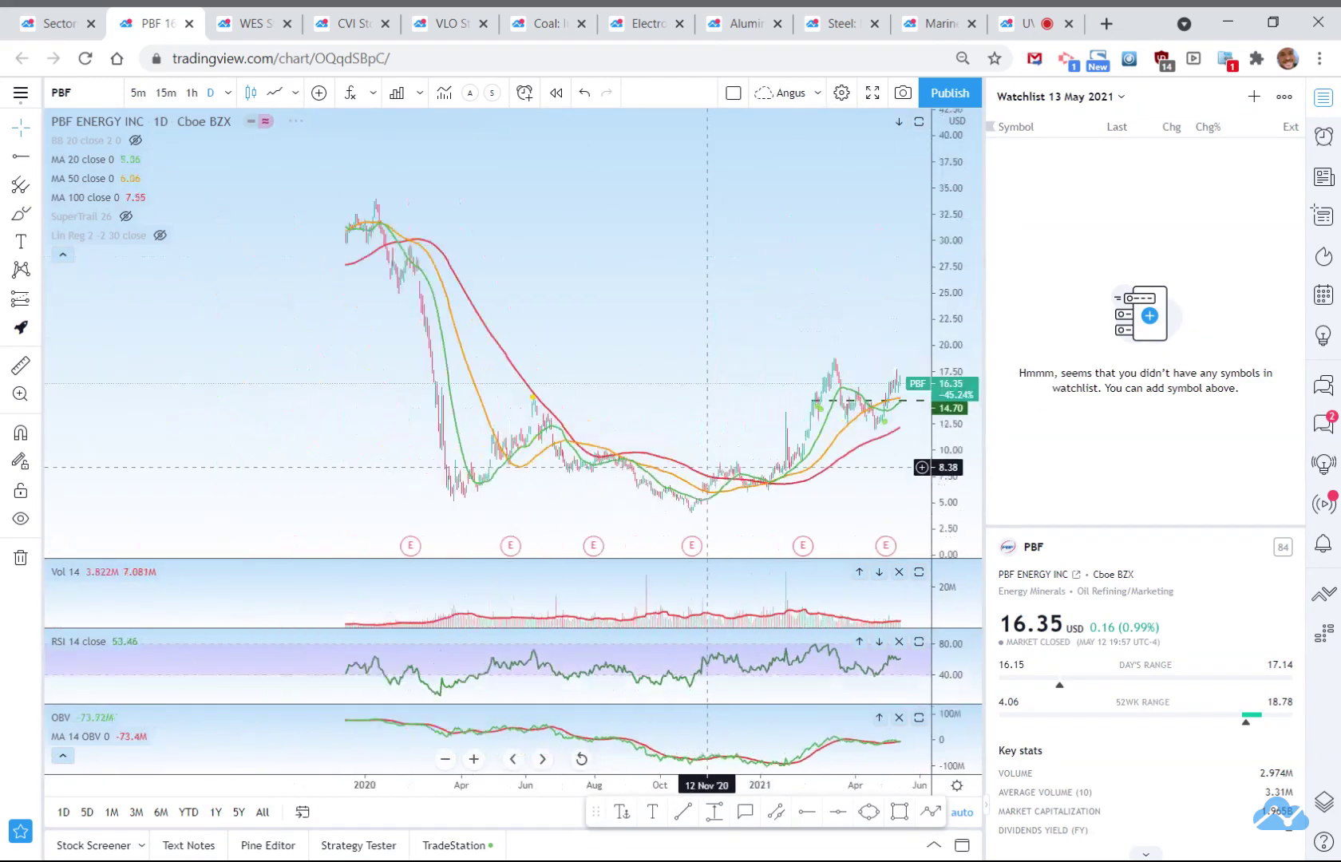
scroll(707, 467, down, 2)
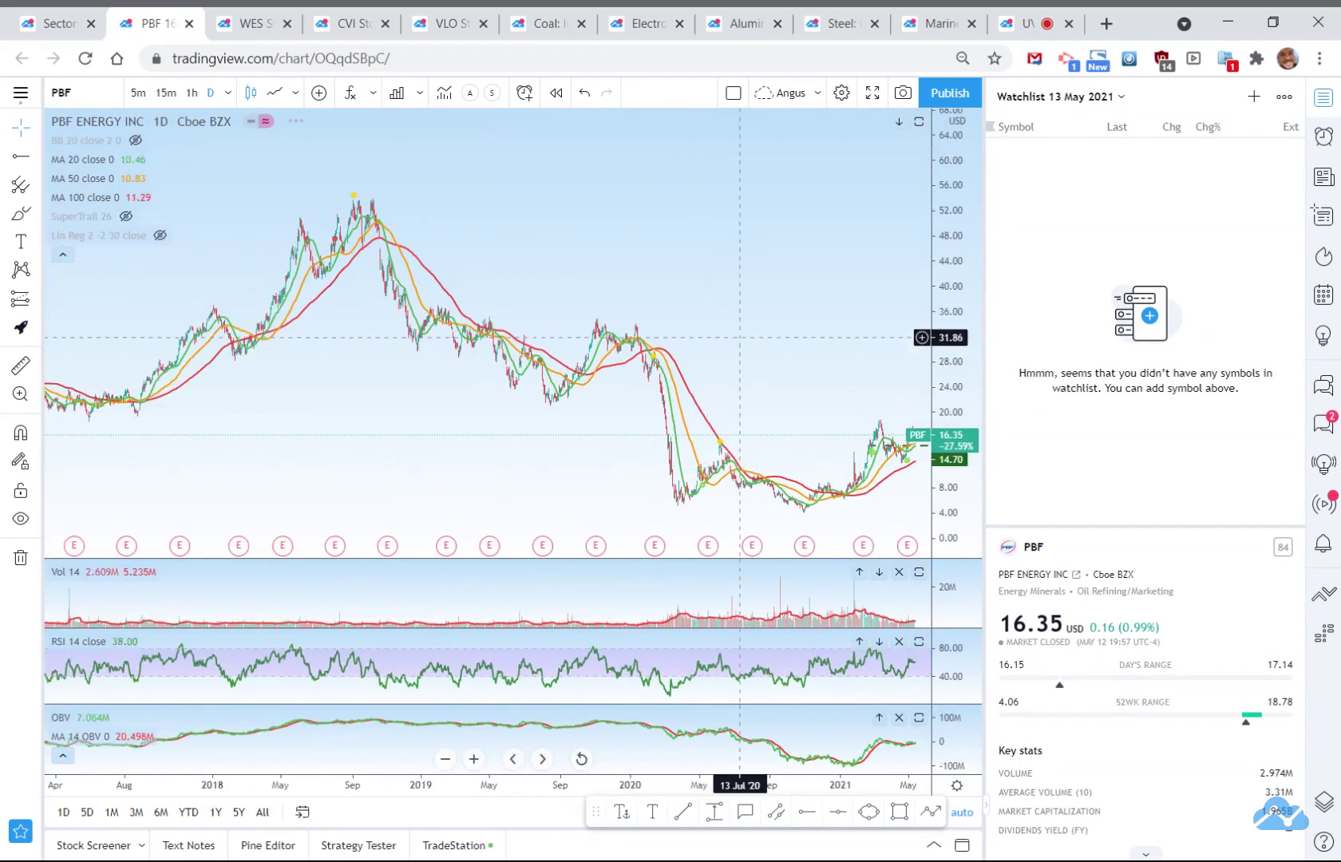
drag(779, 334, 644, 342)
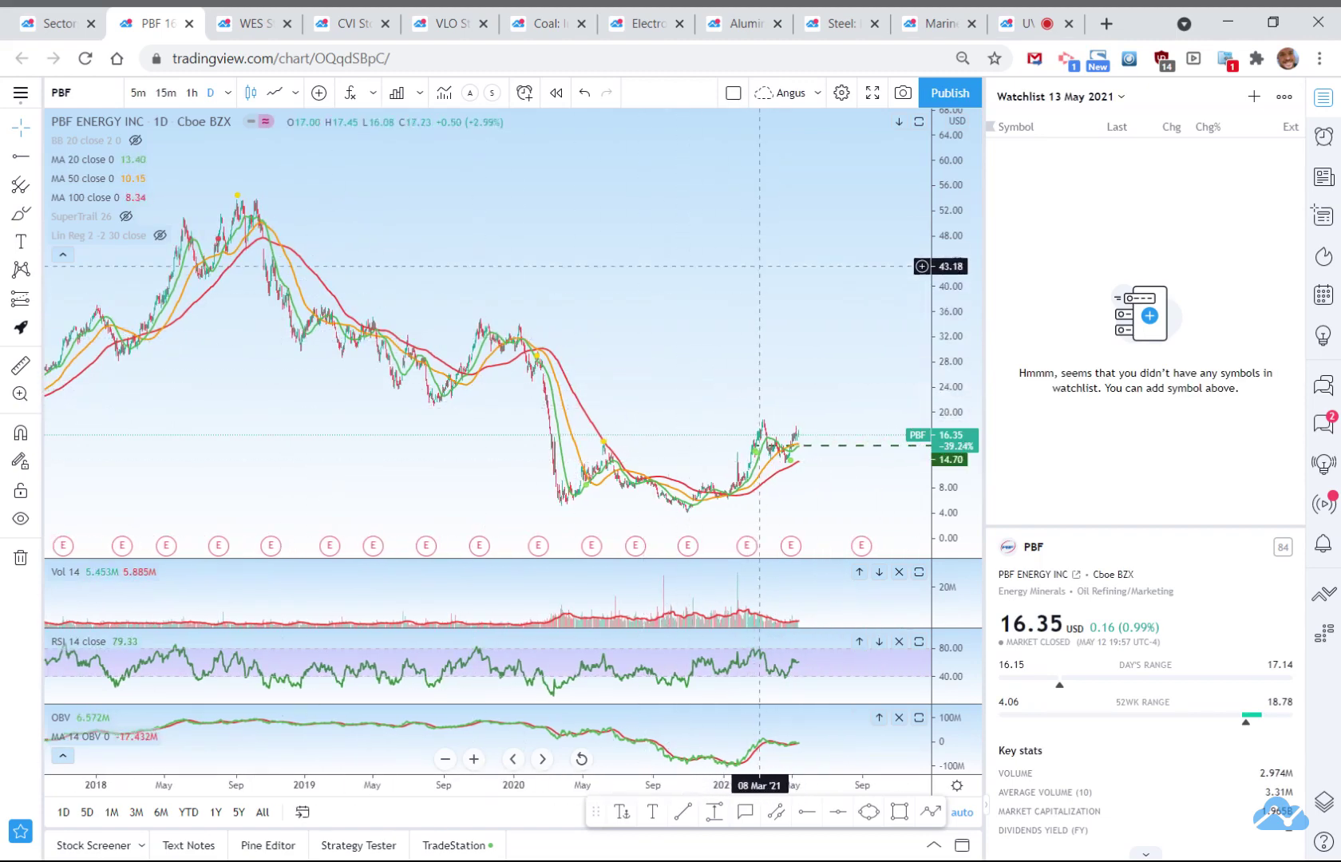
right_click(711, 215)
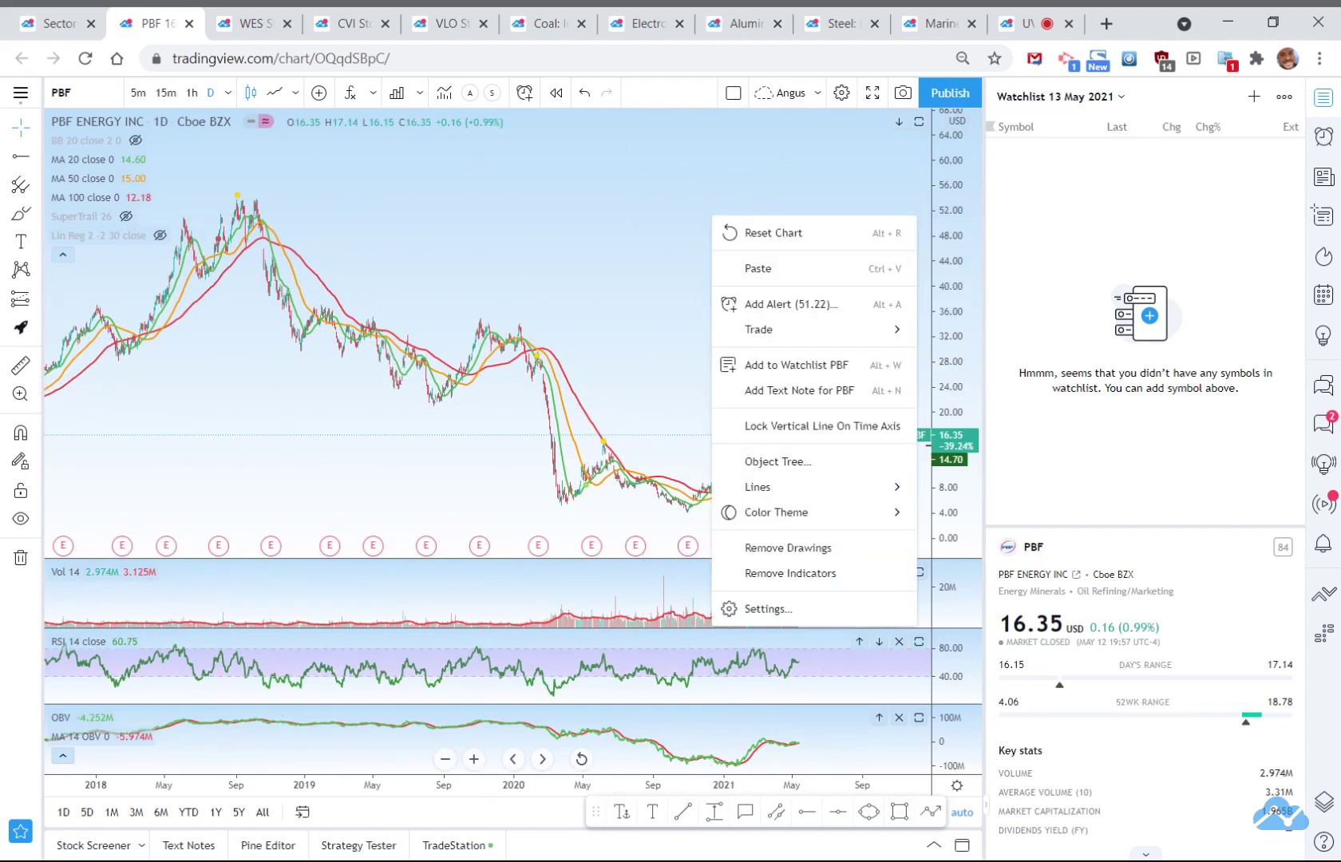
click(772, 367)
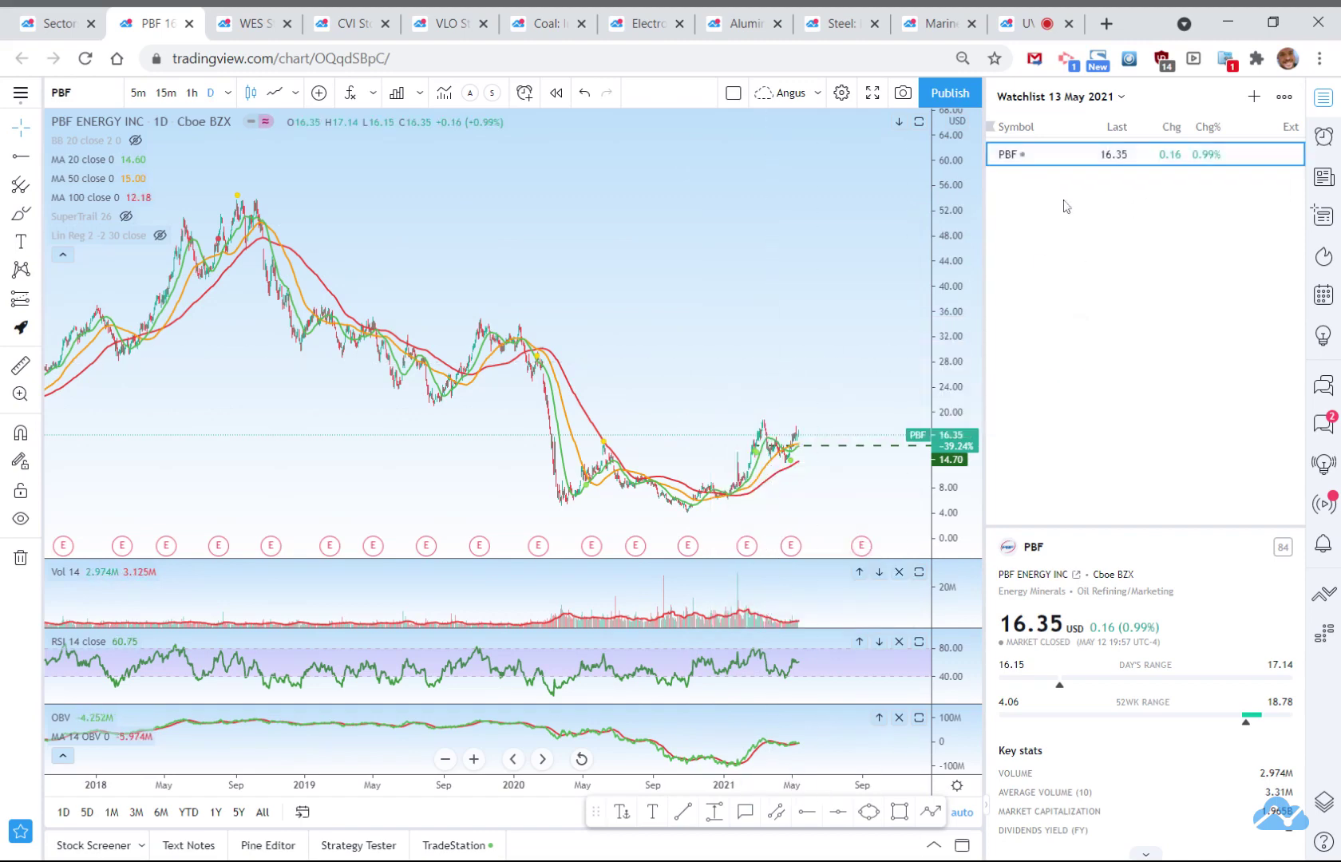
Create an only-once alert on PBF for the price crossing 16.76, with pop-up and email notification
scroll(791, 423, up, 5)
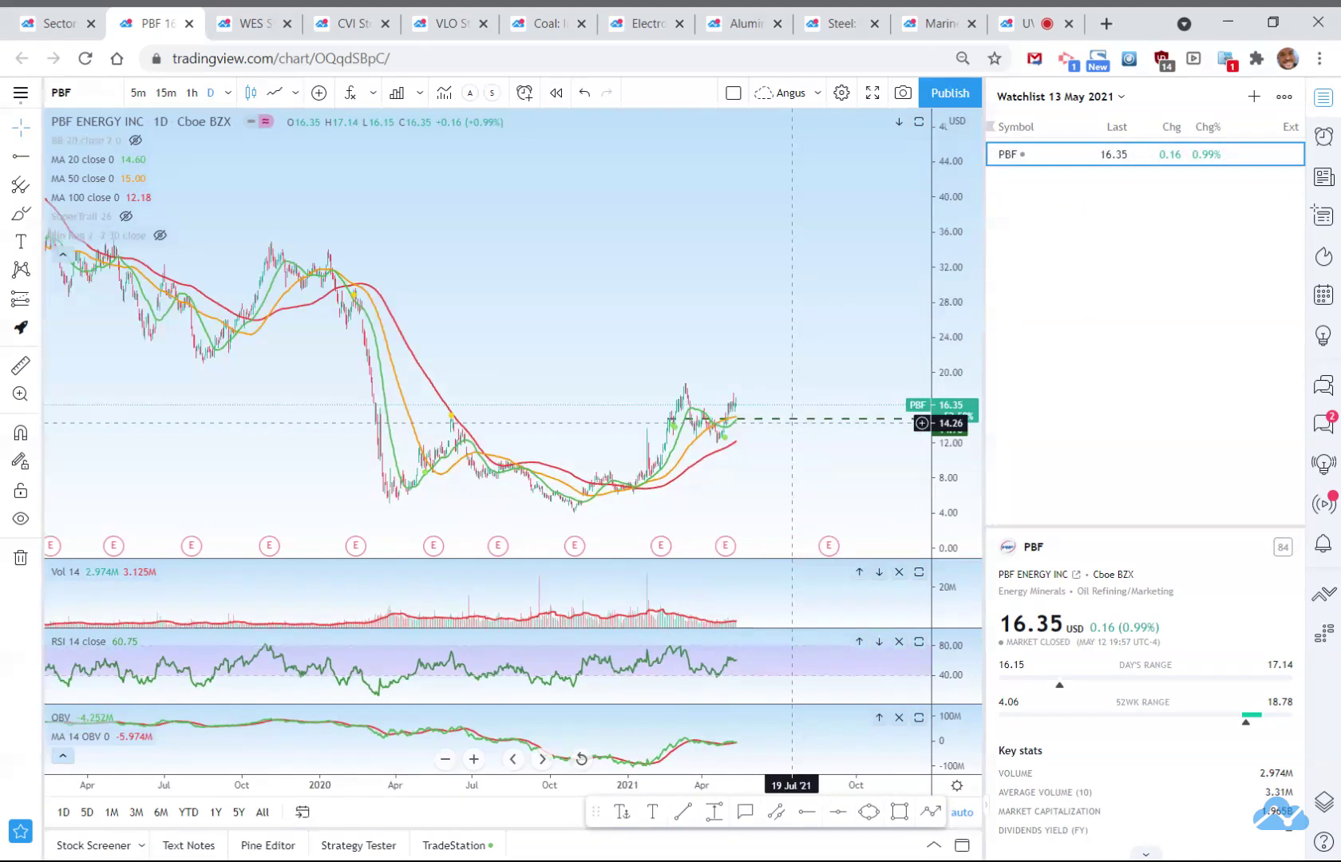
scroll(787, 423, up, 3)
scroll(449, 371, up, 1)
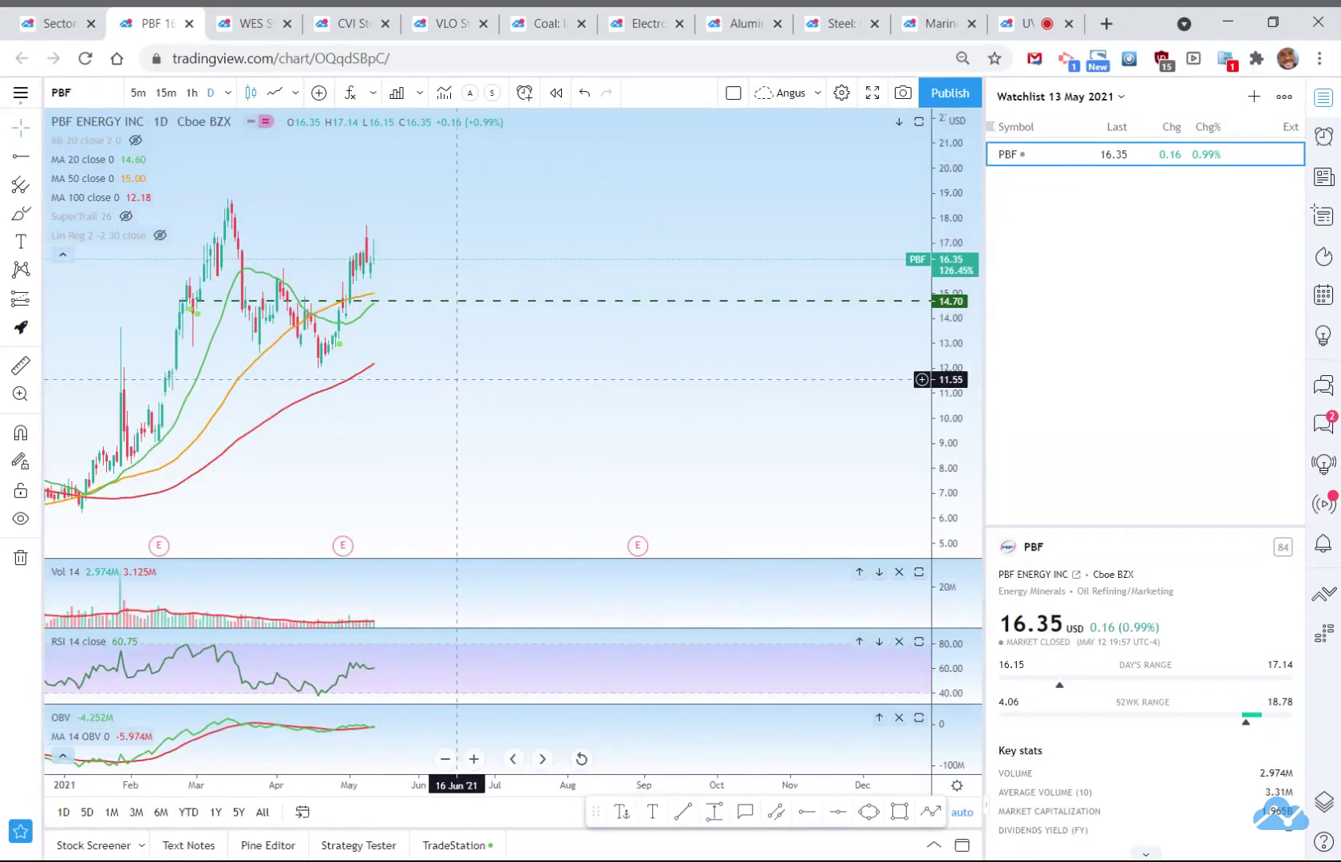
drag(449, 371, 721, 411)
right_click(718, 241)
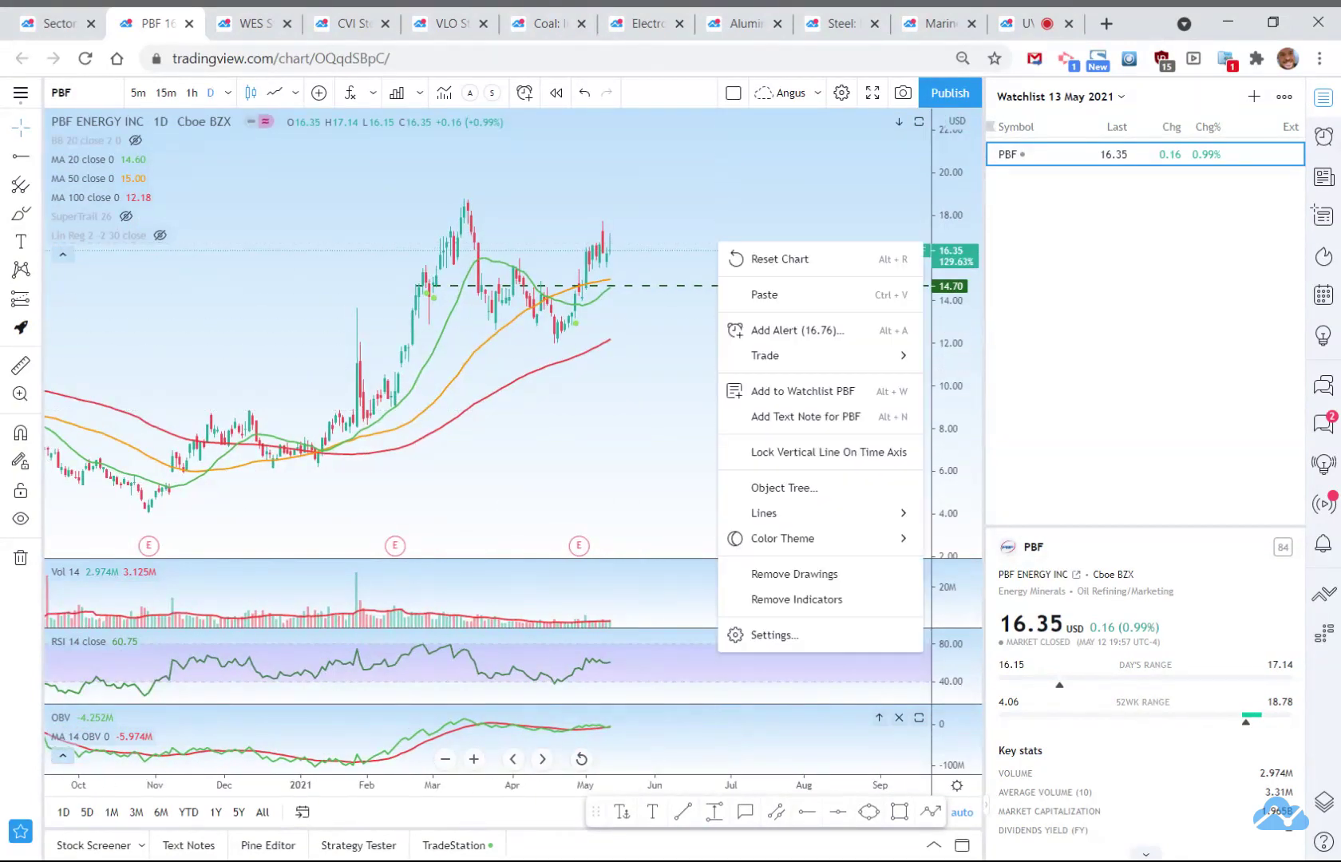
click(760, 330)
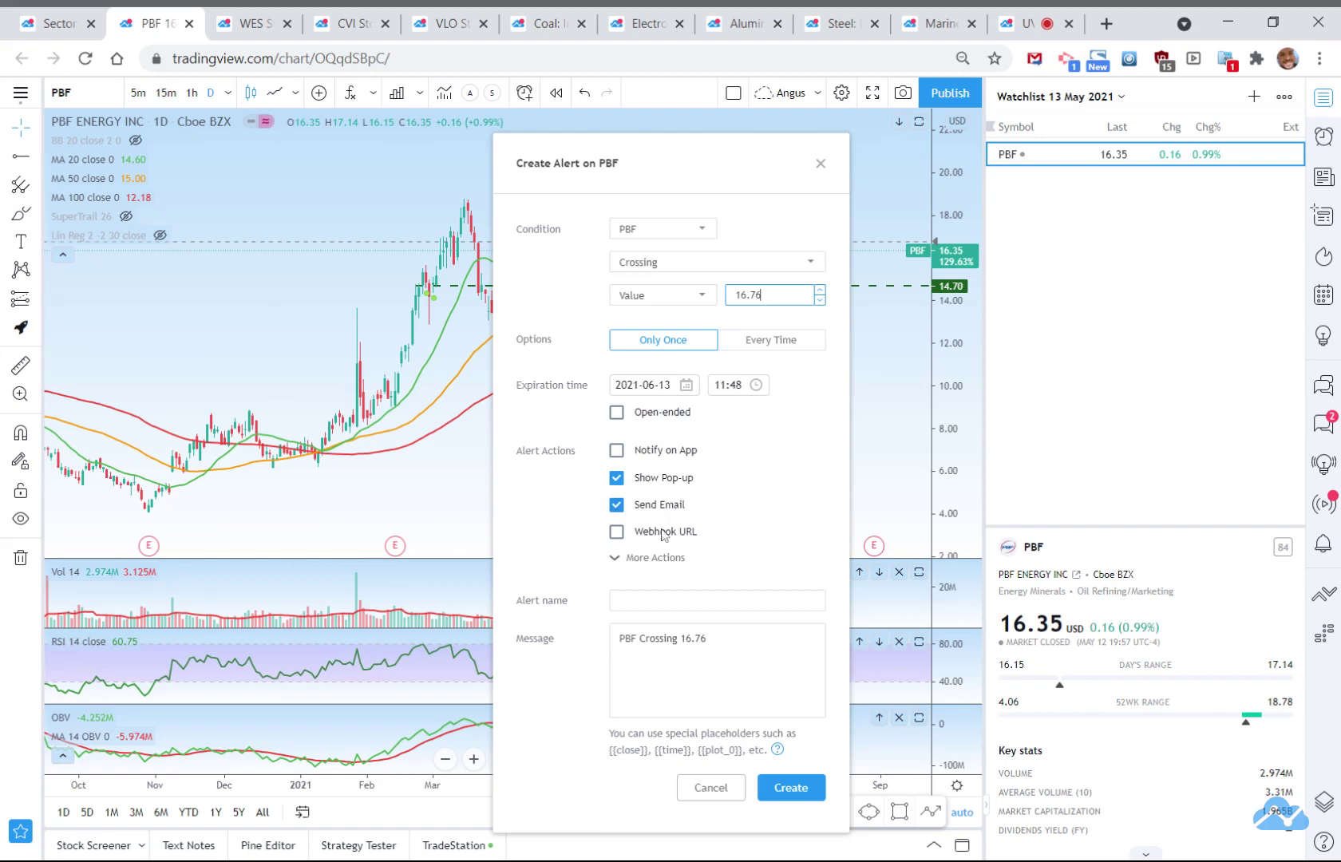
click(786, 788)
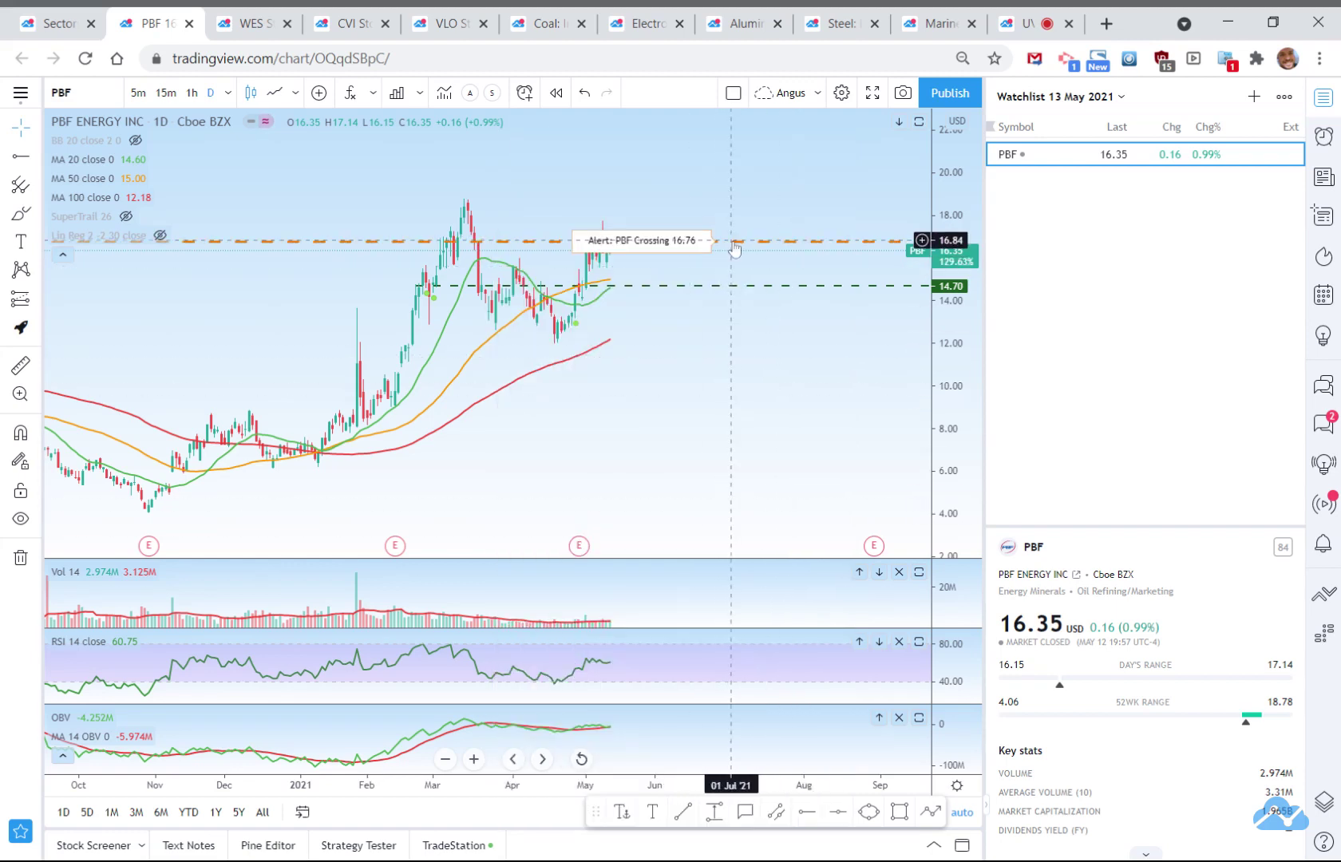
Compare the PBF alert level with the stock's price history back to 2018 and close the PBF chart
scroll(760, 424, down, 4)
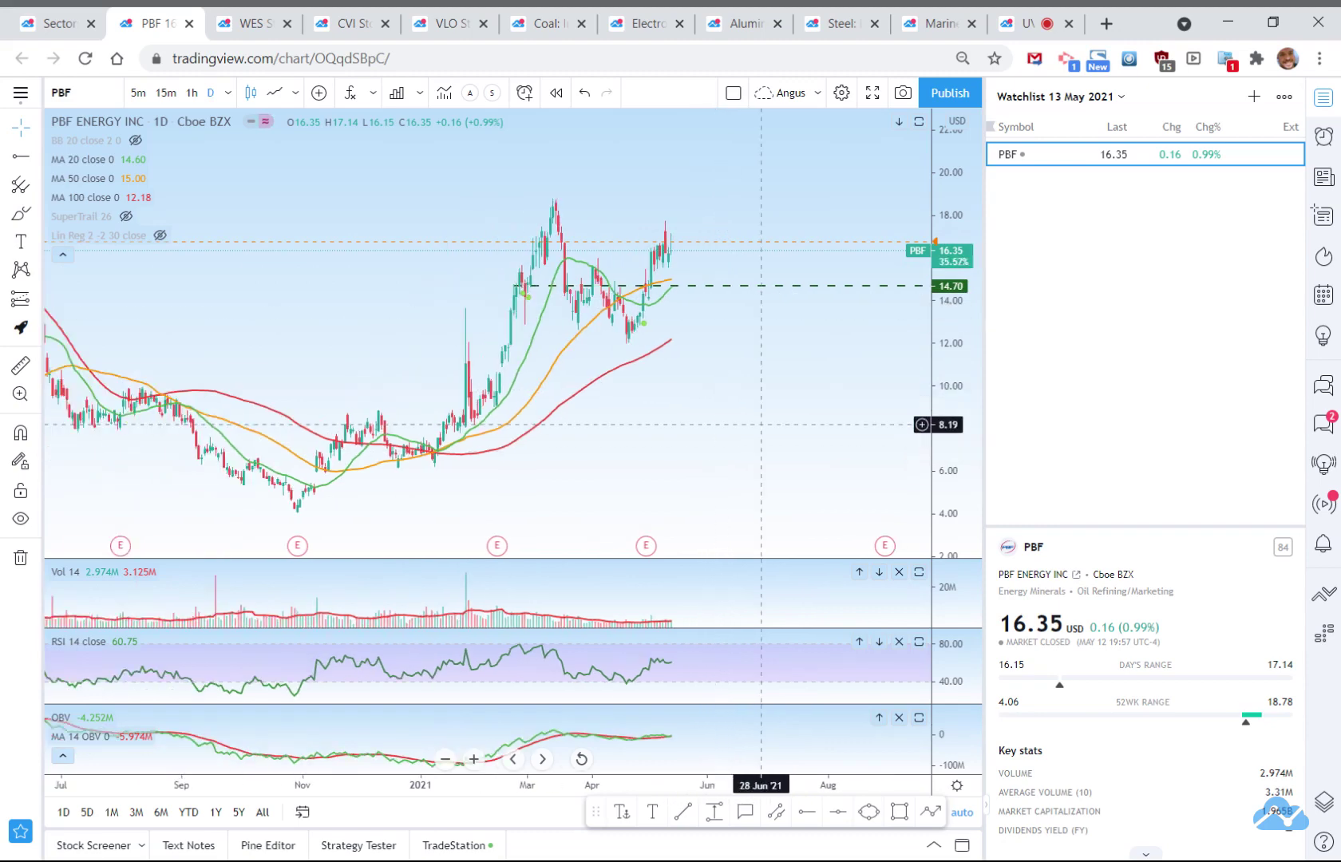
scroll(760, 424, down, 8)
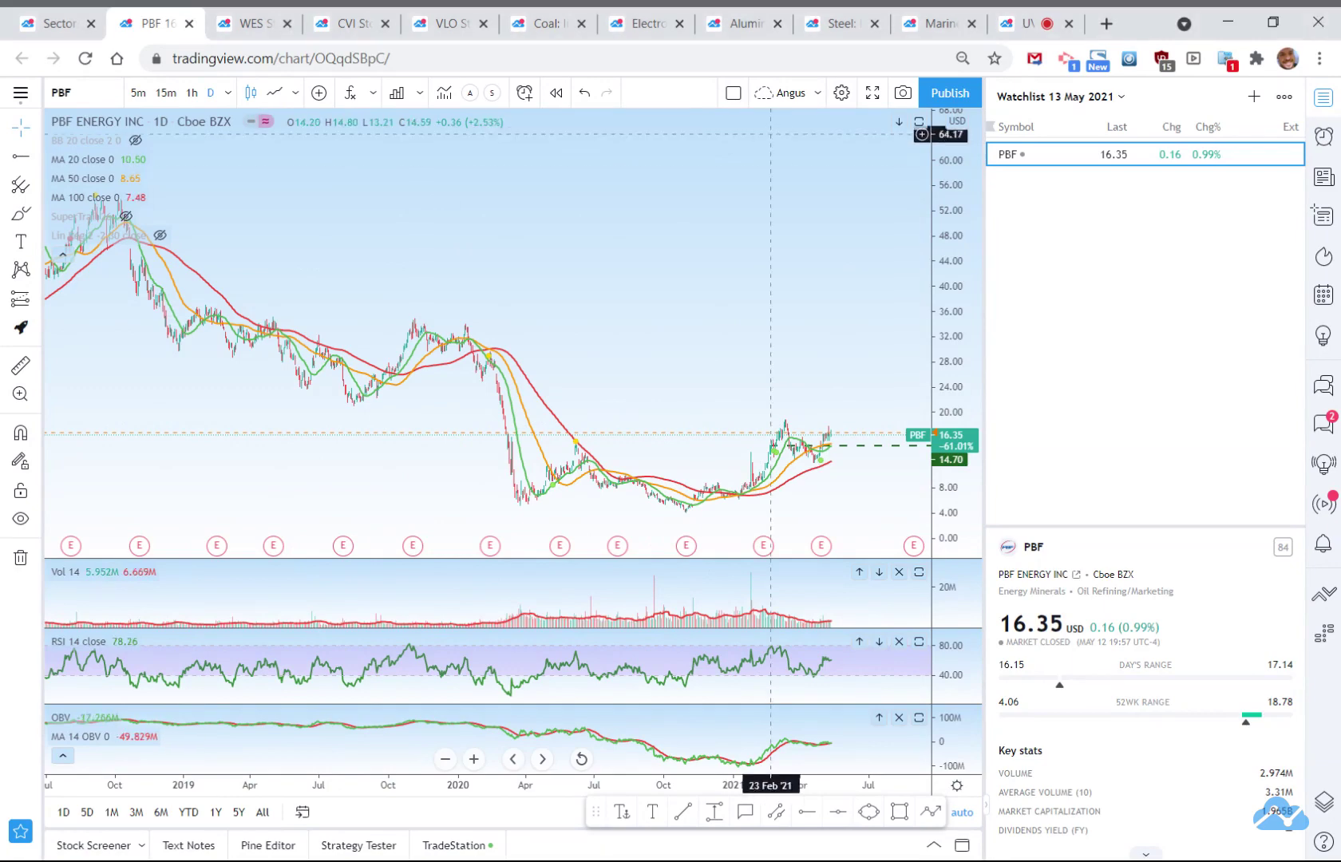
click(190, 24)
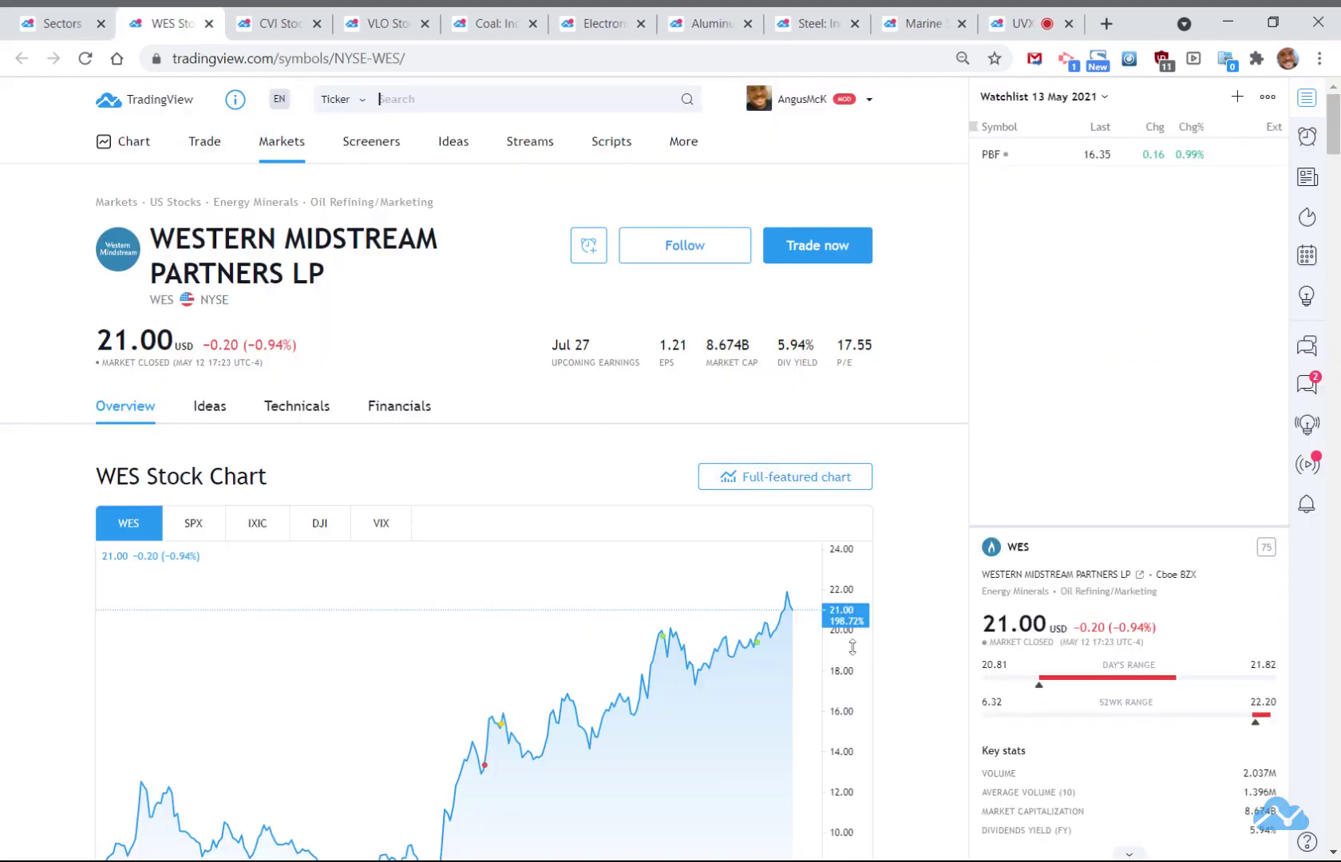
Review the Western Midstream (WES) overview with its stock chart, published ideas, technicals and financials, and open its full-featured chart
scroll(853, 647, down, 4)
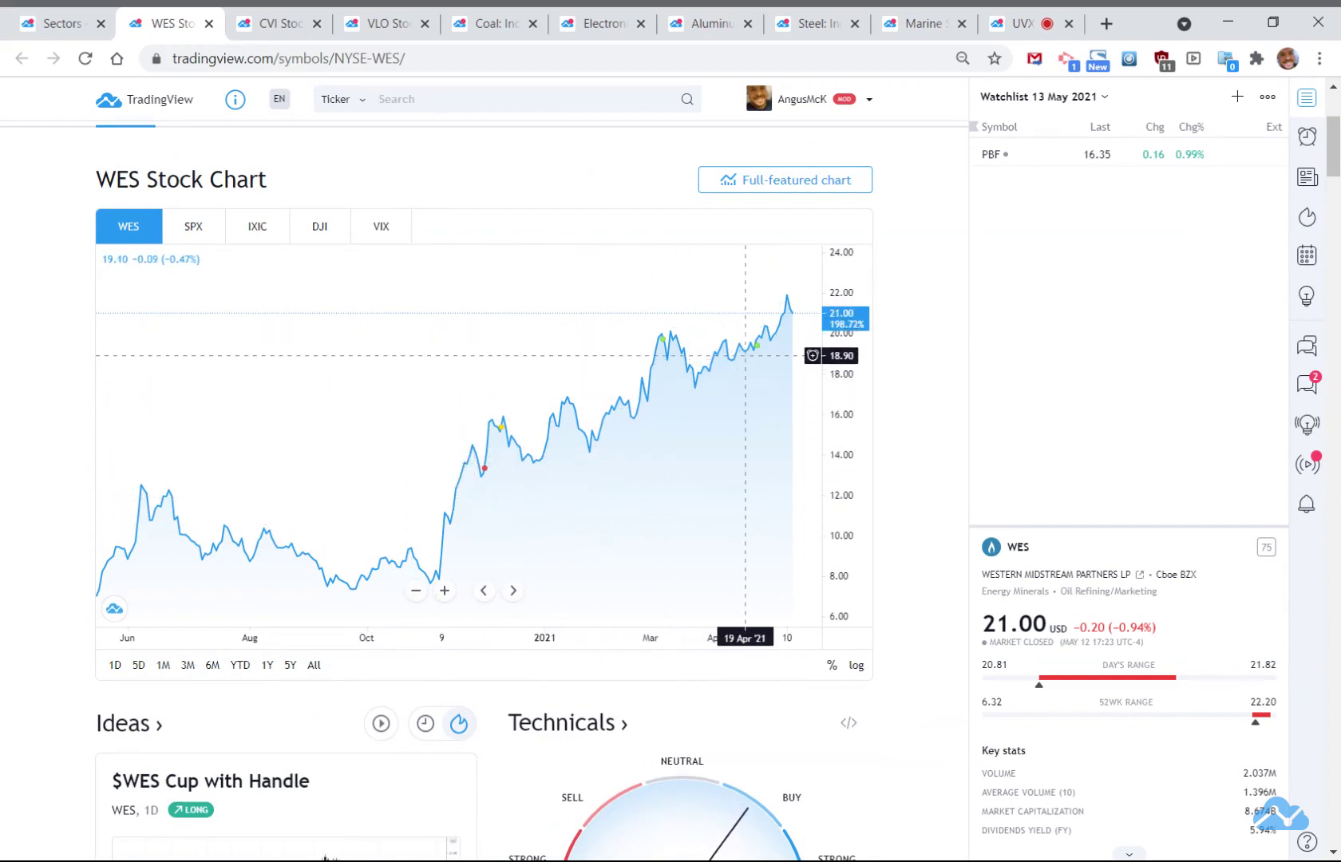
mouse_move(668, 351)
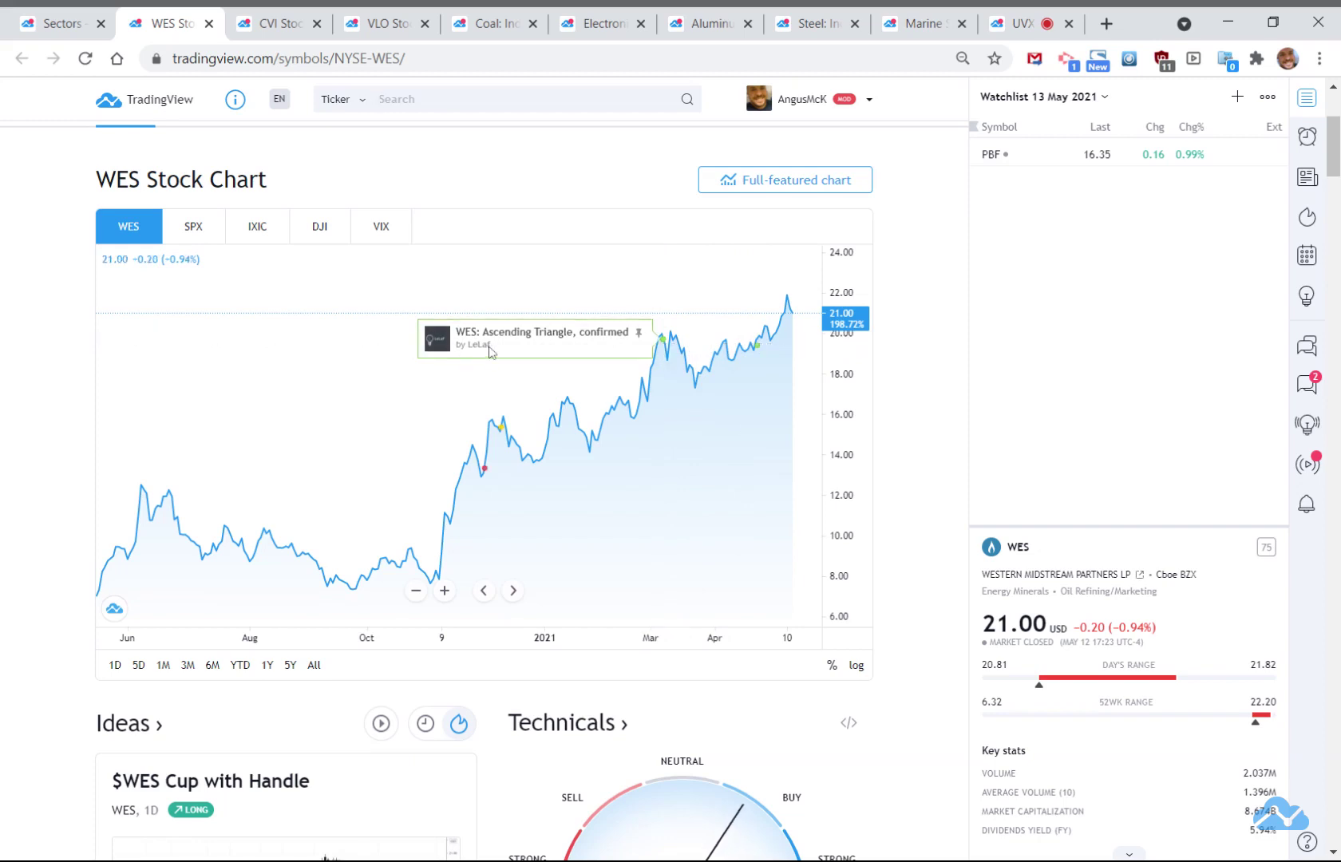
mouse_move(756, 356)
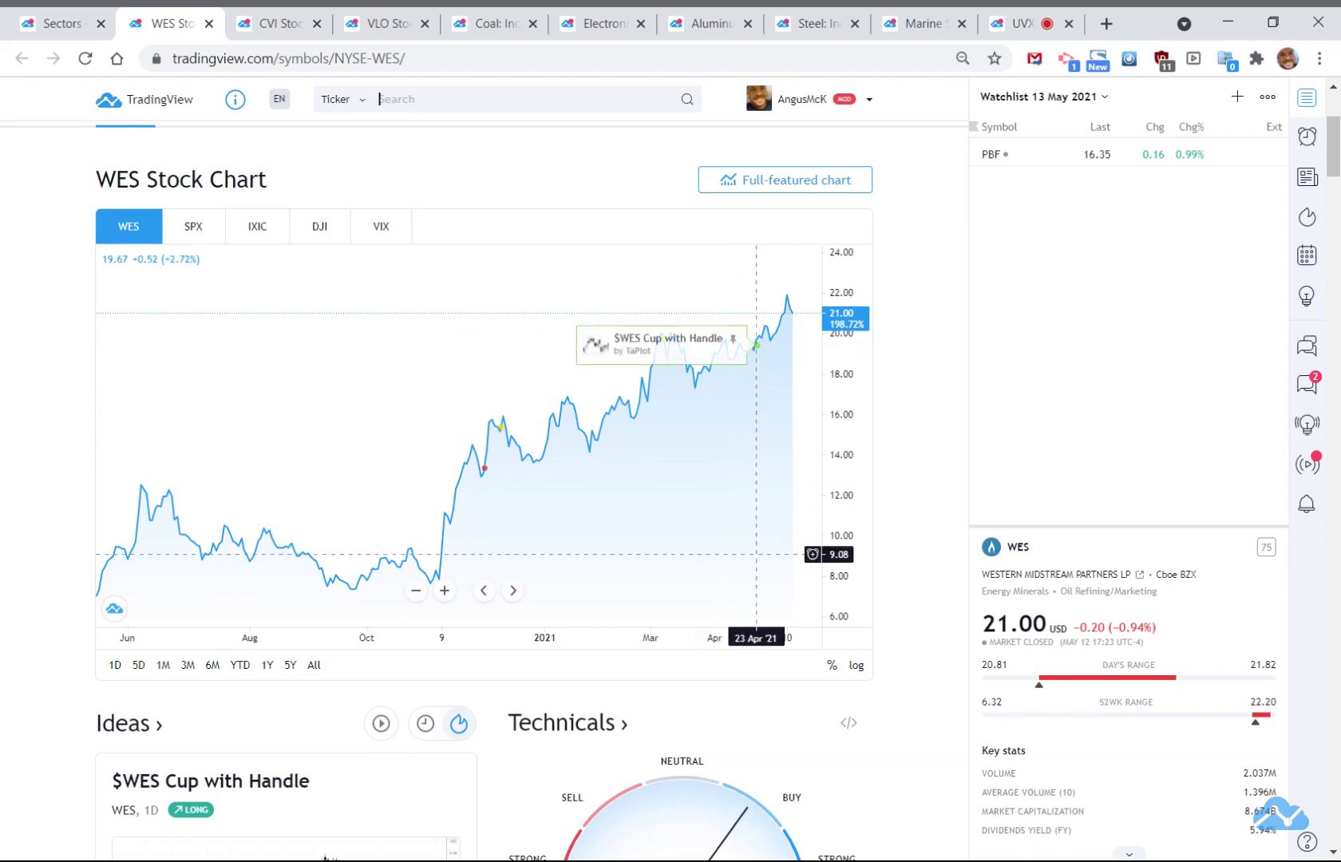
scroll(693, 621, down, 5)
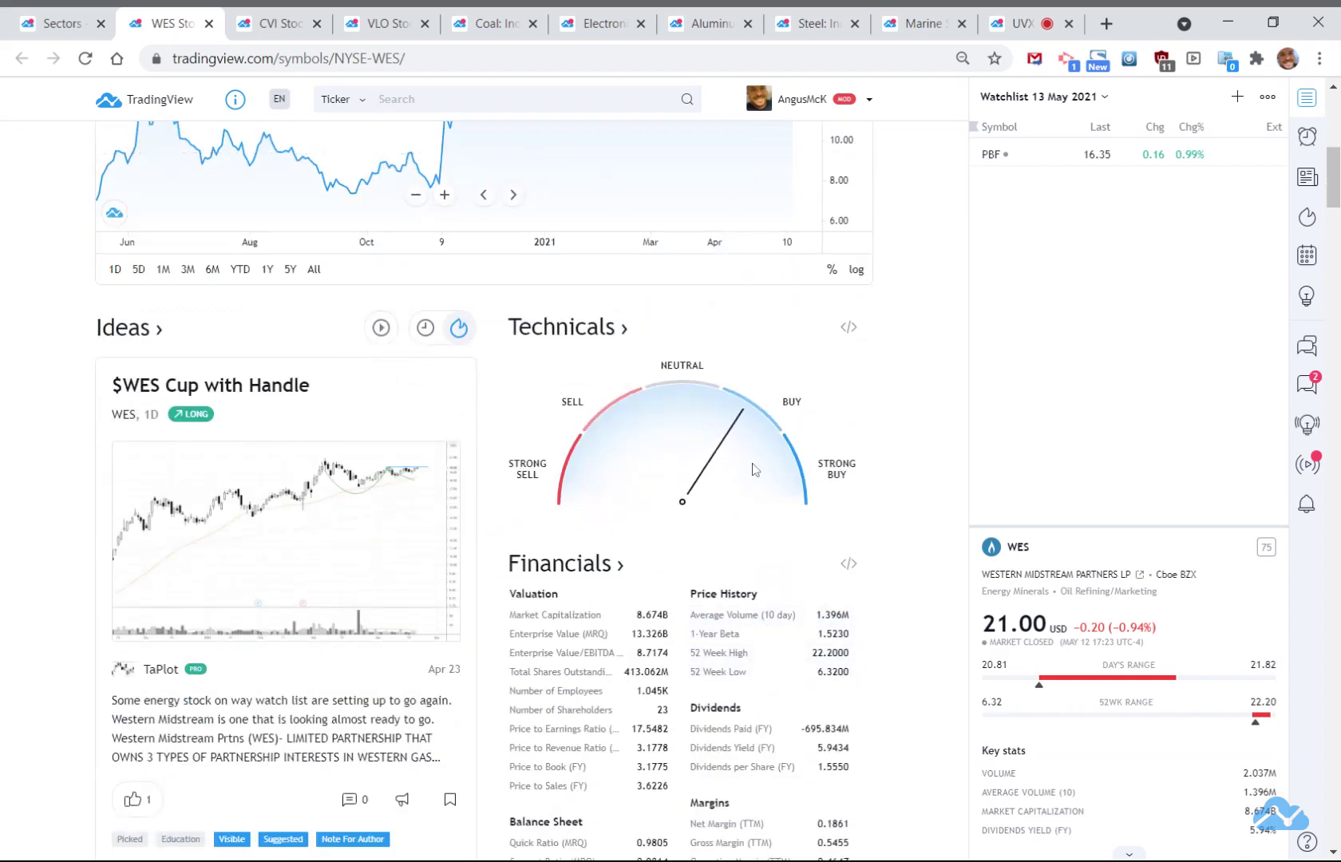
scroll(802, 449, up, 5)
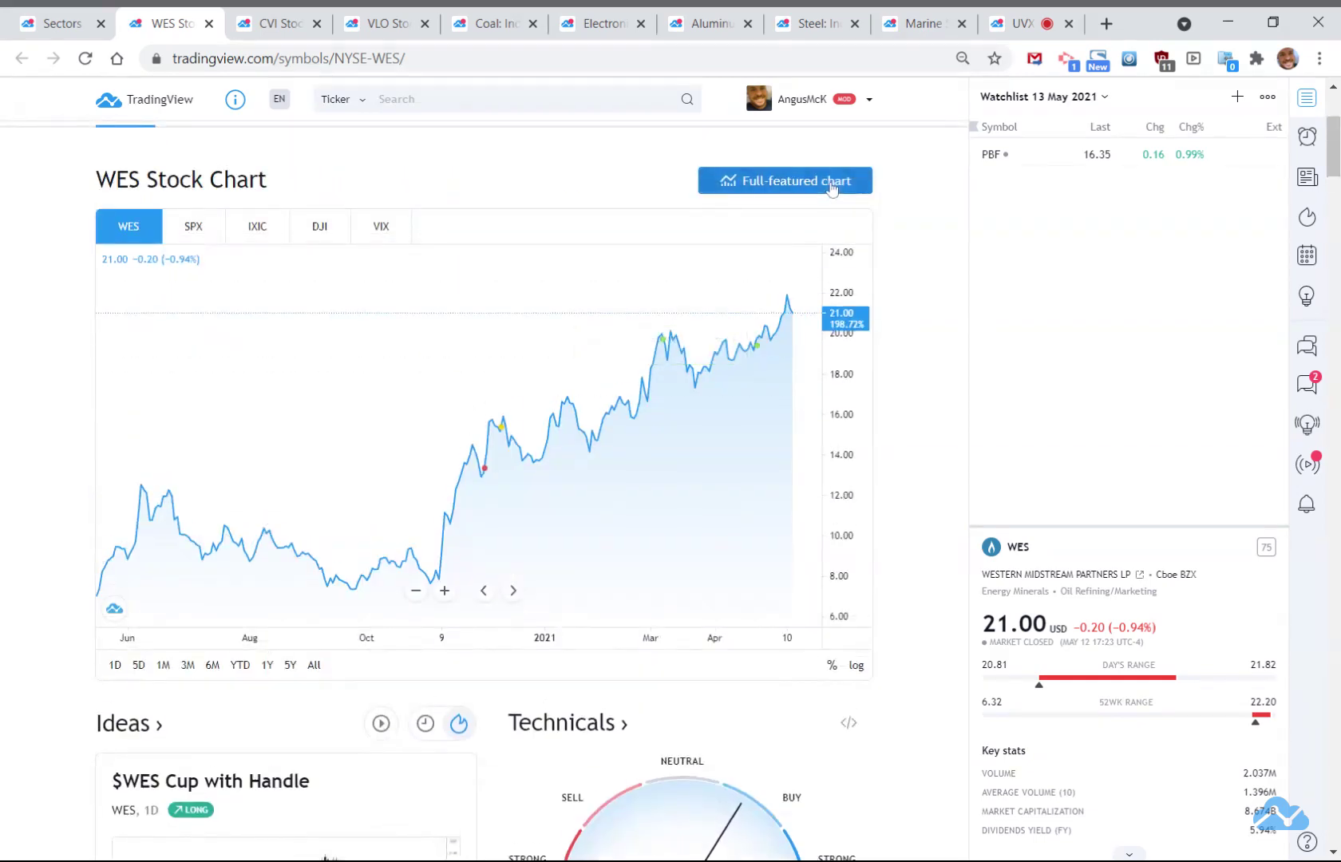
click(831, 183)
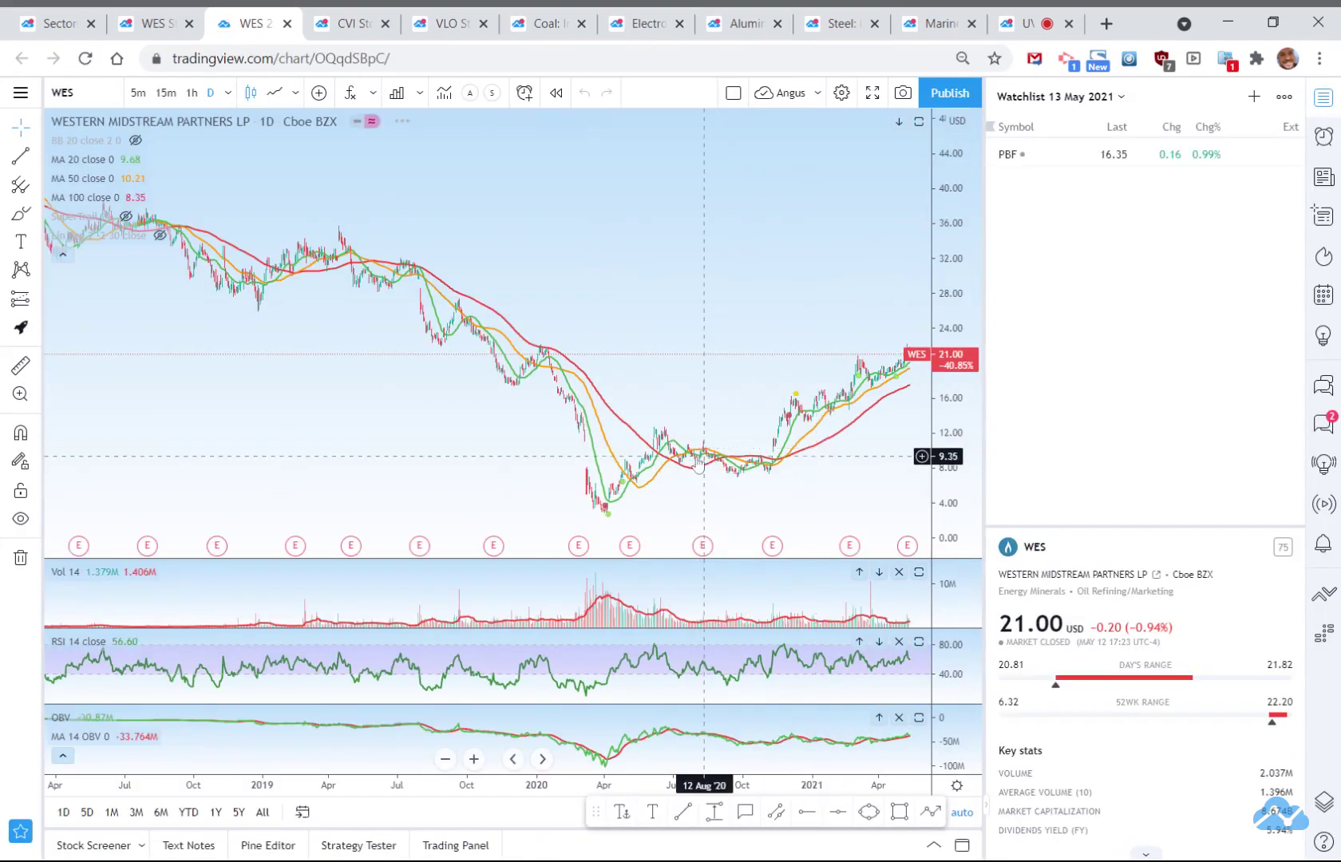
Examine WES's daily price action from 2020 to May 2021 together with its moving averages, volume, RSI and OBV
scroll(747, 420, up, 1)
scroll(746, 419, up, 2)
scroll(758, 443, up, 1)
scroll(143, 479, up, 1)
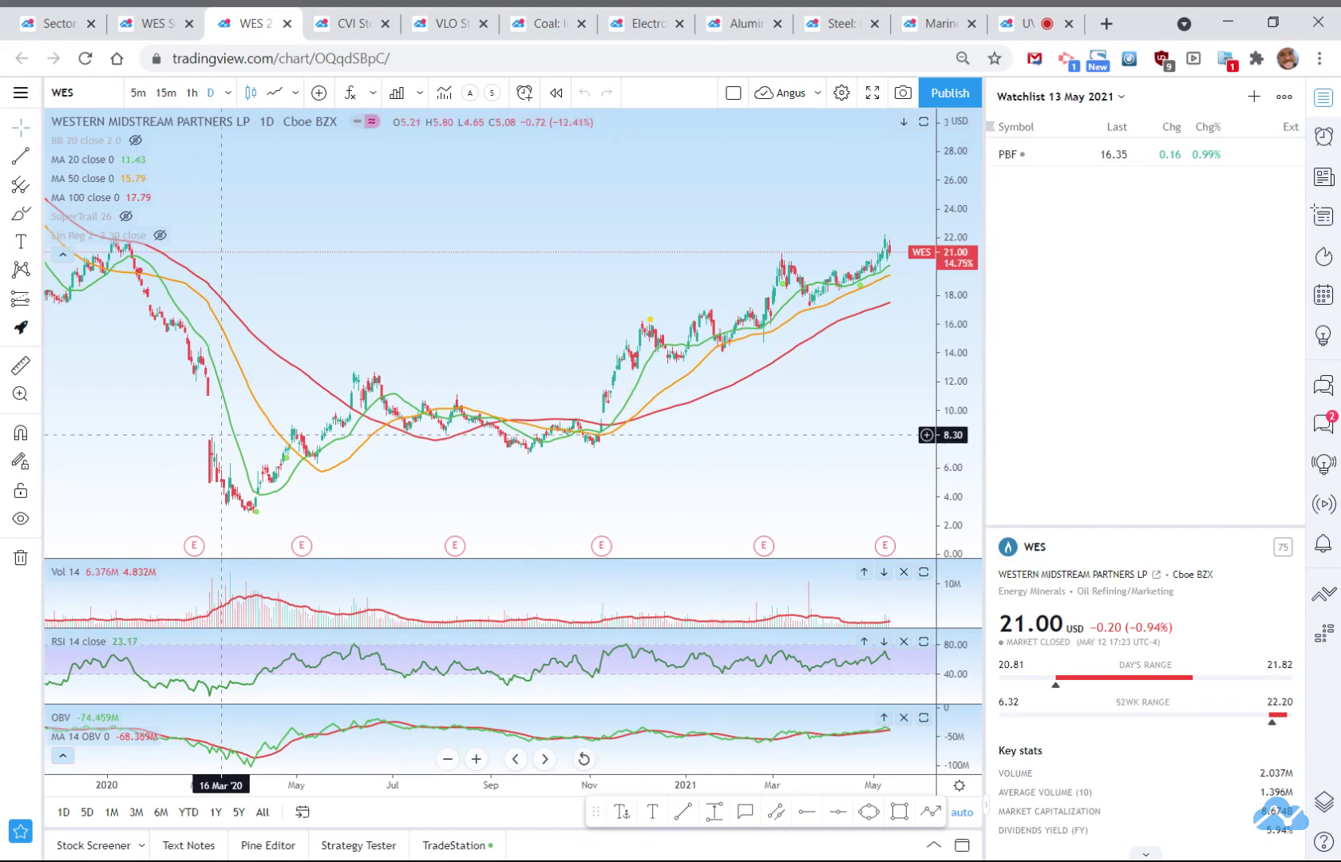
scroll(601, 469, up, 1)
scroll(601, 469, up, 1)
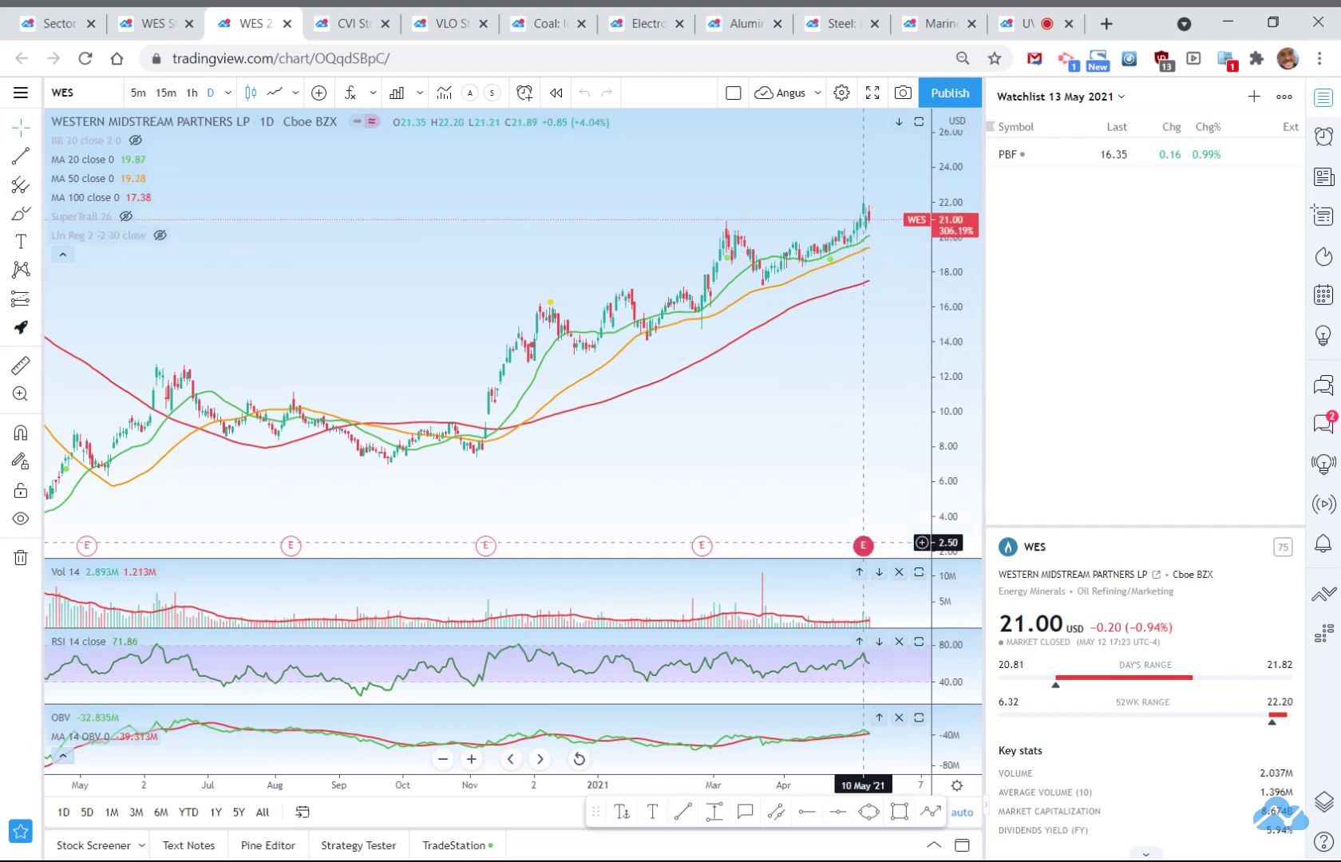
scroll(863, 375, up, 5)
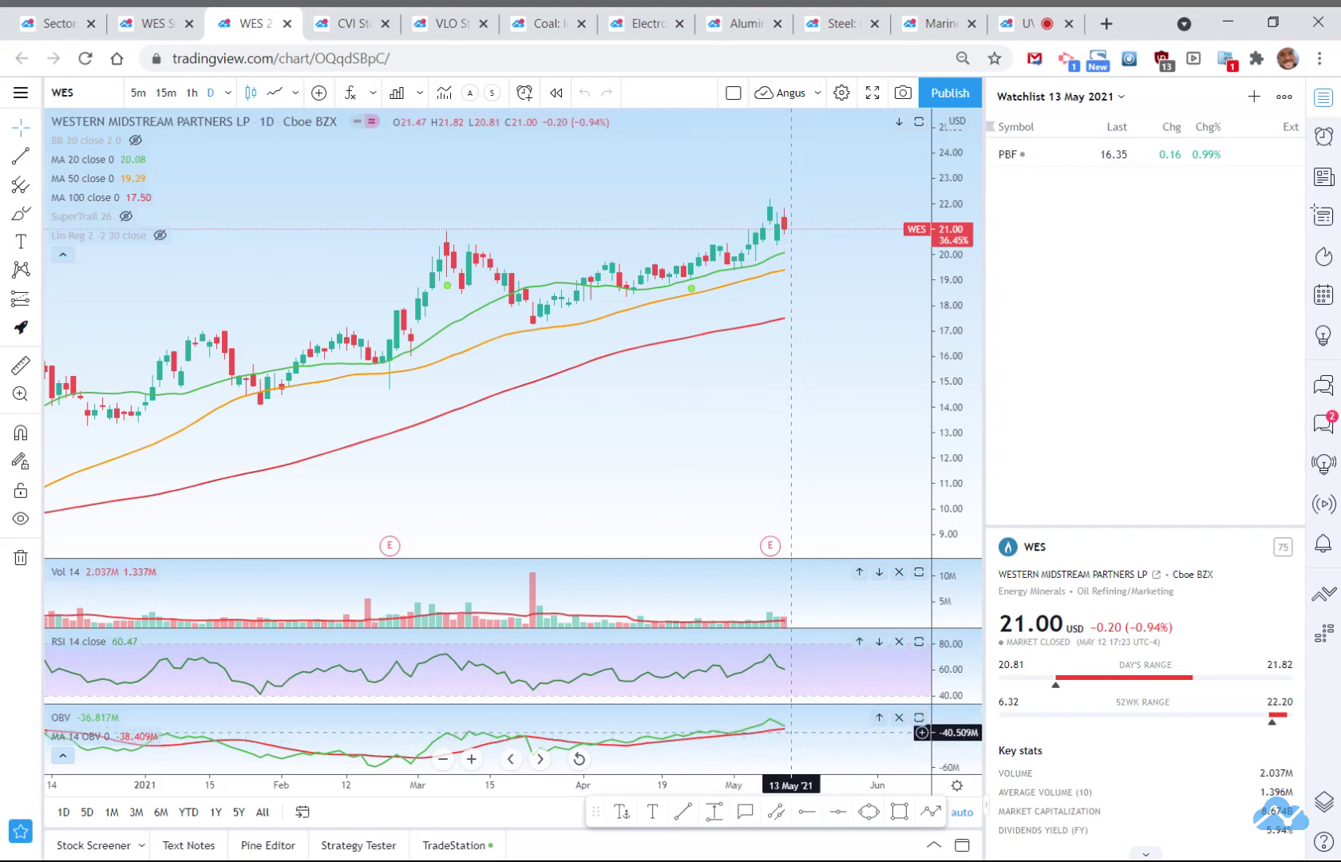
scroll(753, 328, up, 2)
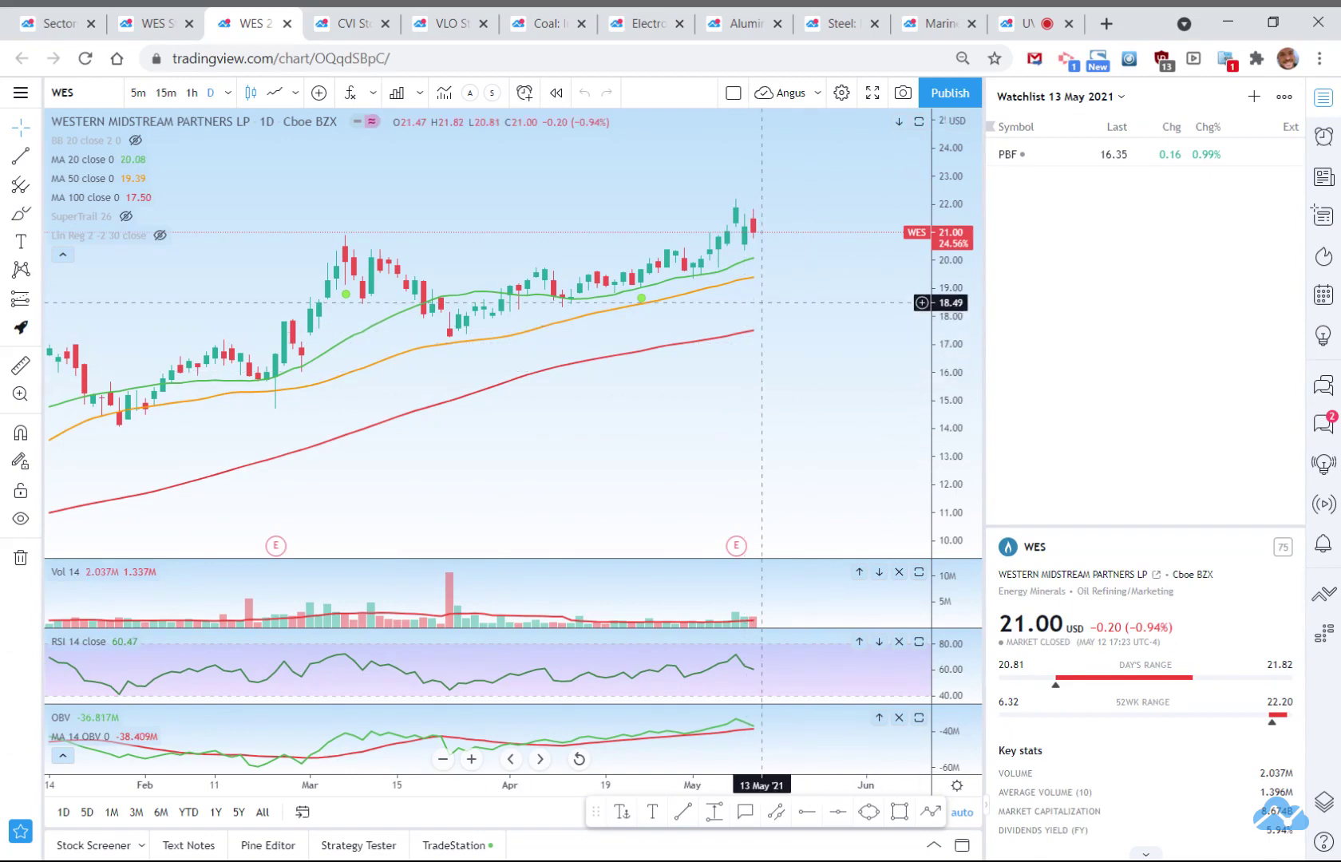
scroll(766, 307, up, 1)
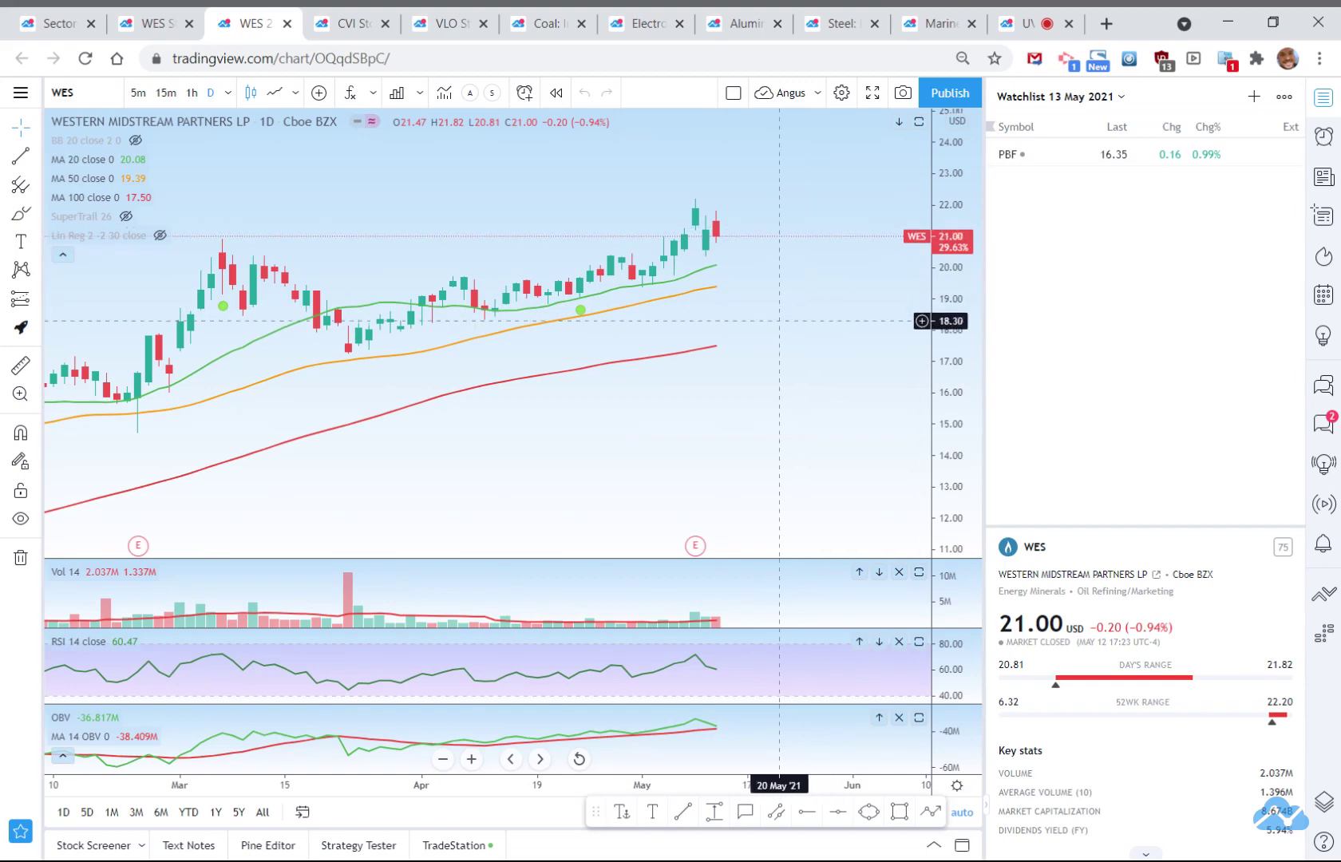
Add WES to the watchlist and draw a horizontal ray from 5 March 2021 at about 20.40 on its chart
right_click(748, 341)
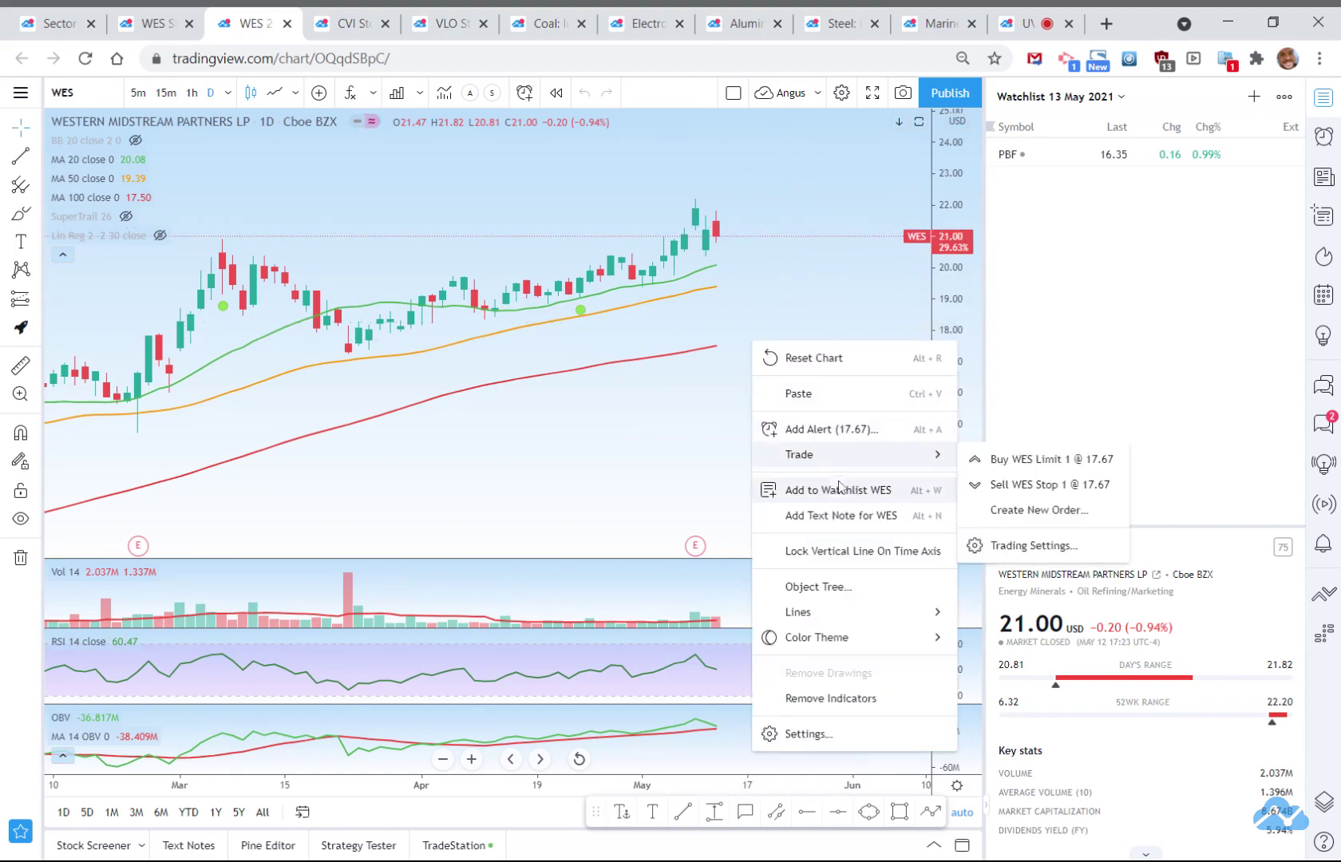
click(798, 488)
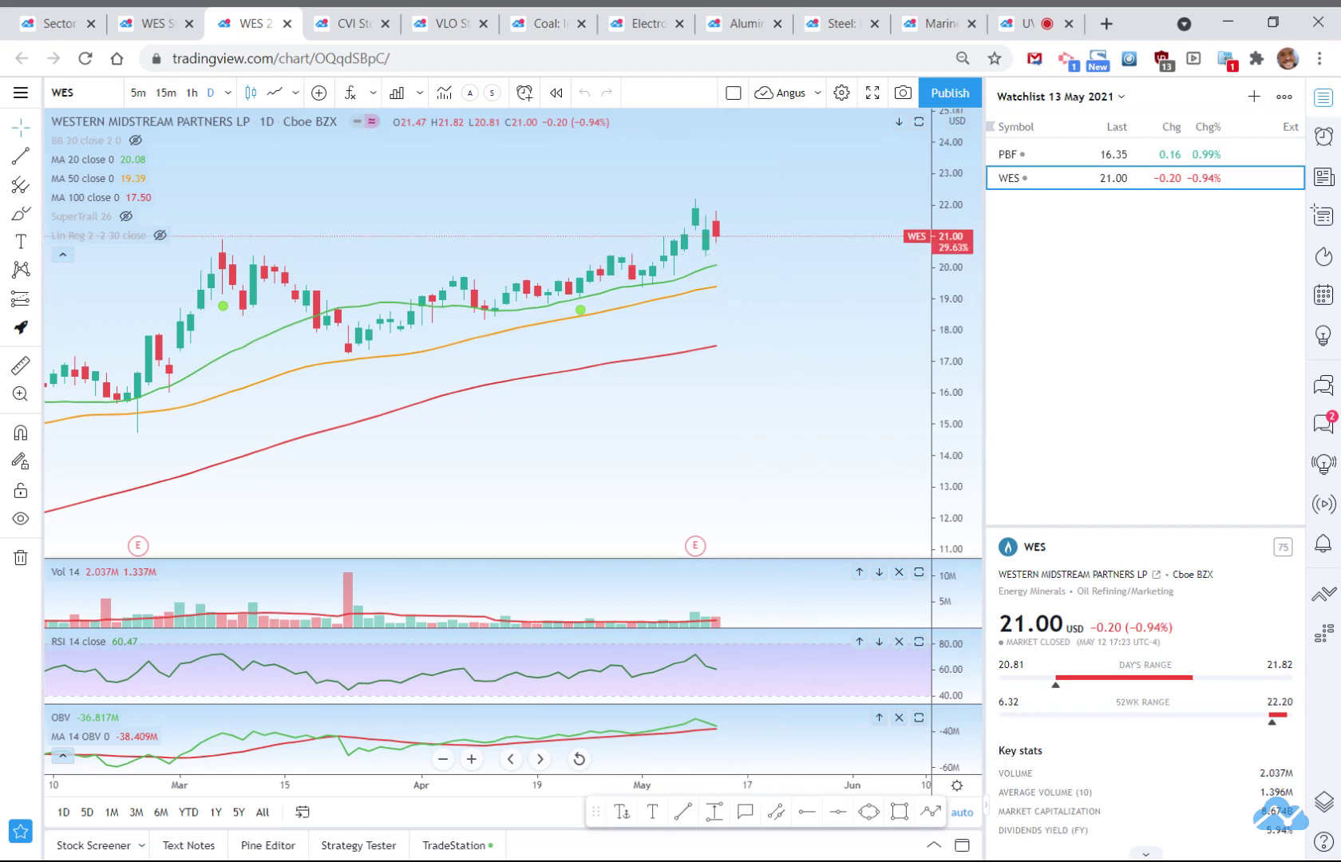
click(811, 819)
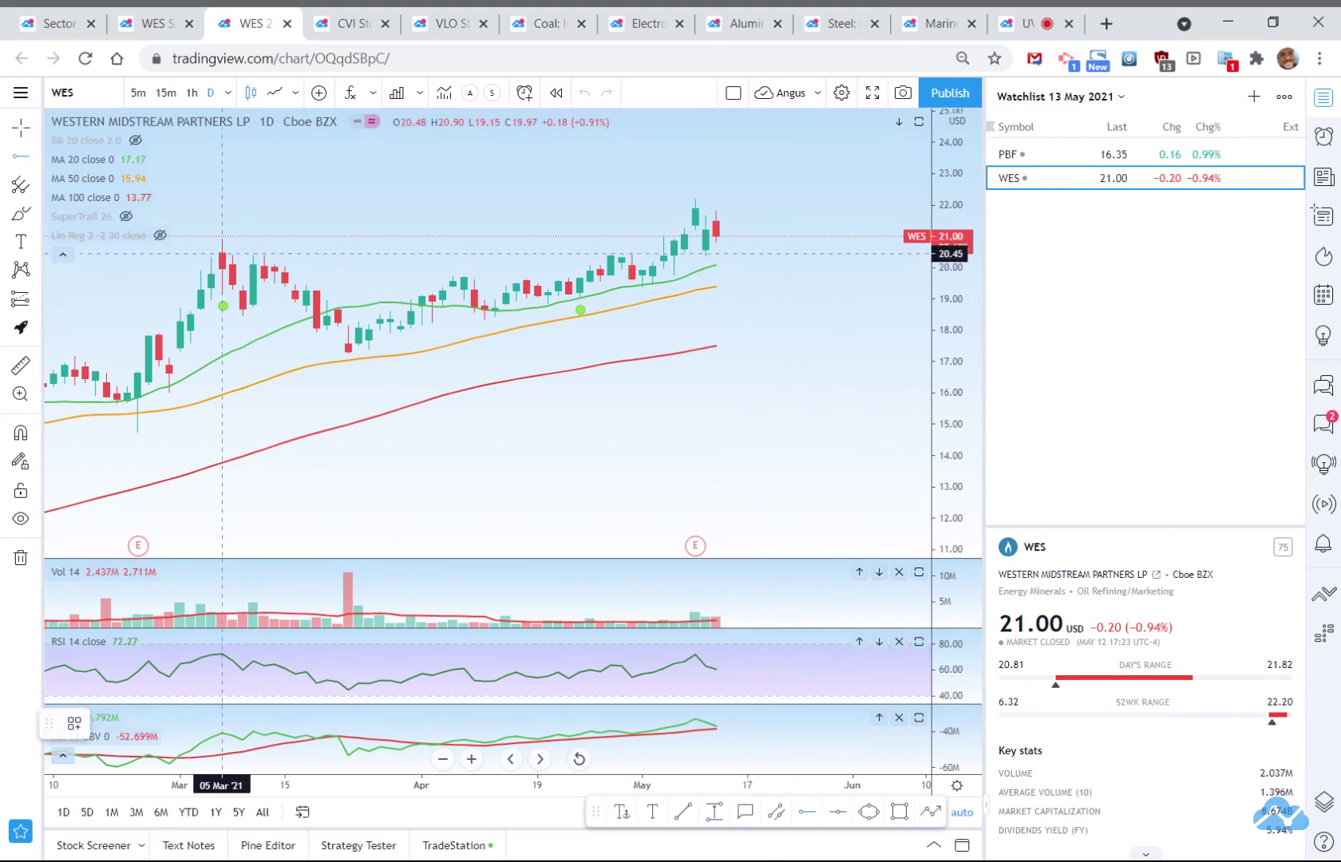
click(222, 255)
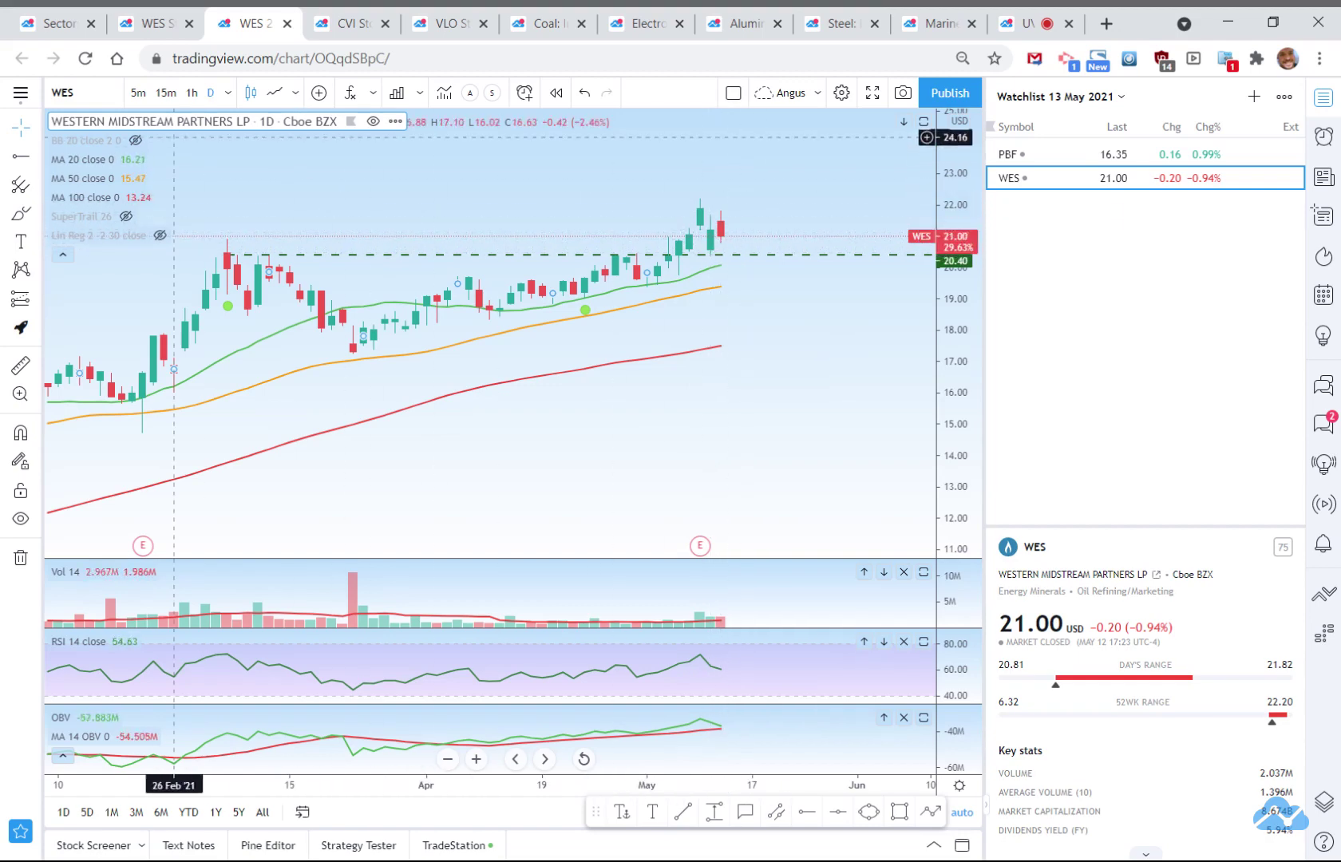
Show the Bollinger Bands on the WES chart to compare them with recent price action, and hide them again
click(137, 142)
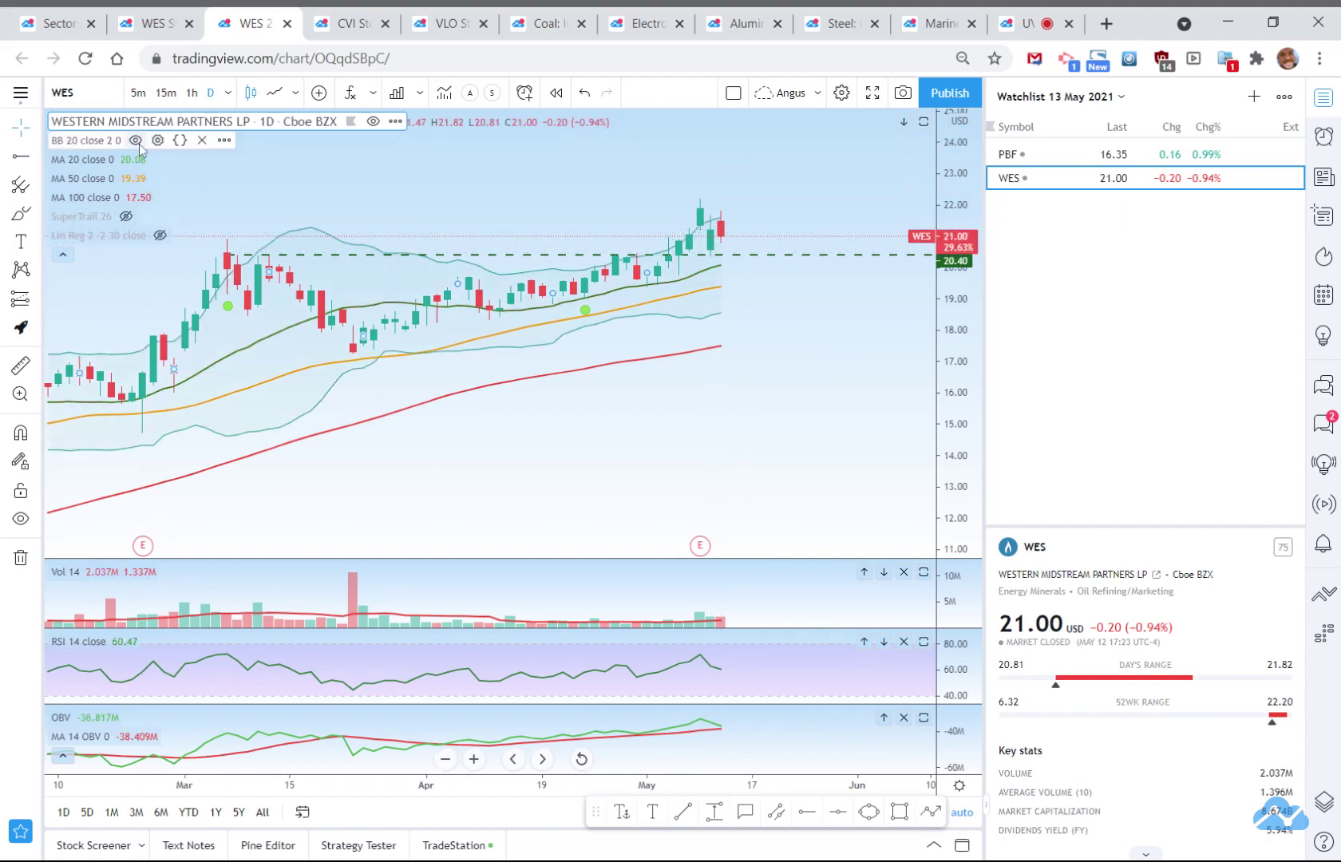
click(137, 141)
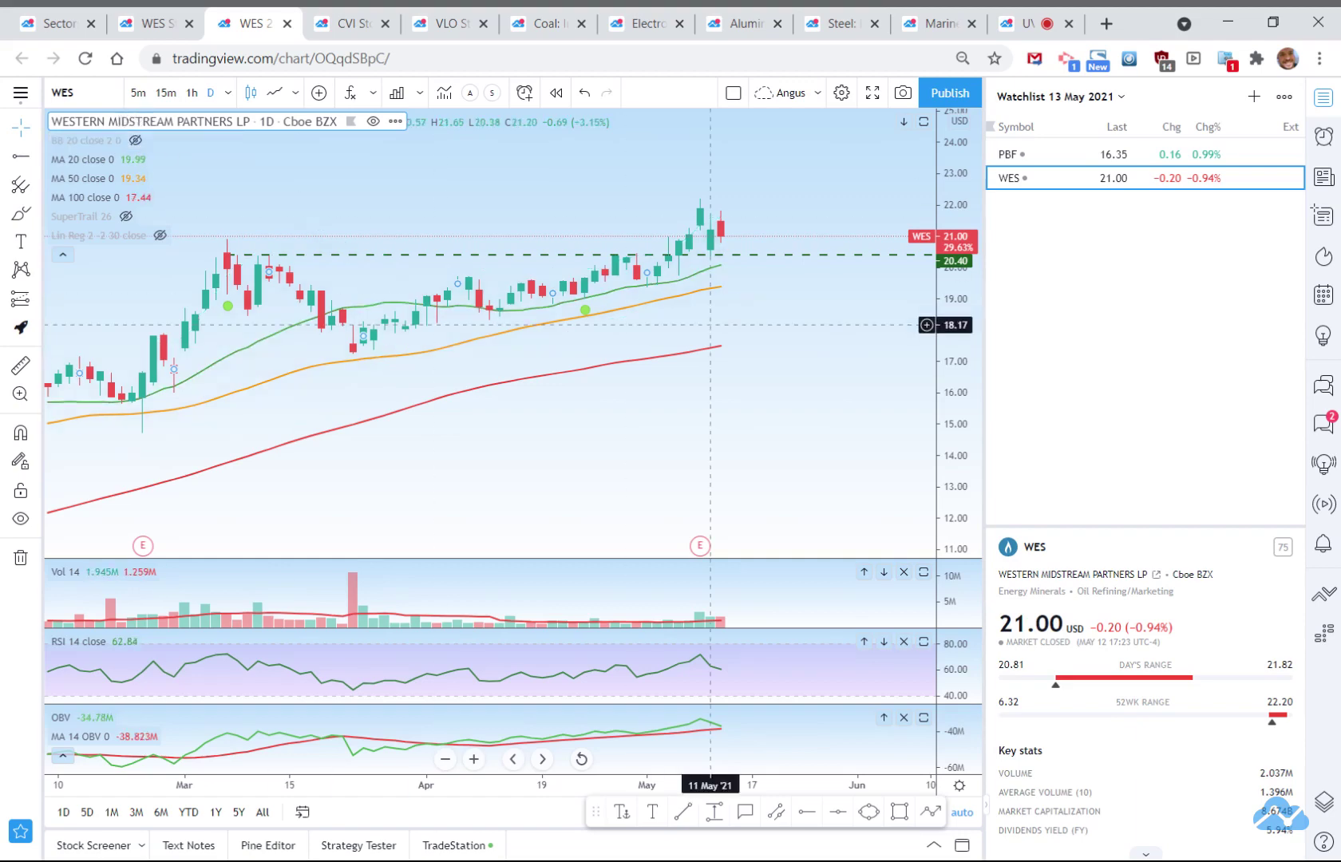
scroll(742, 359, down, 1)
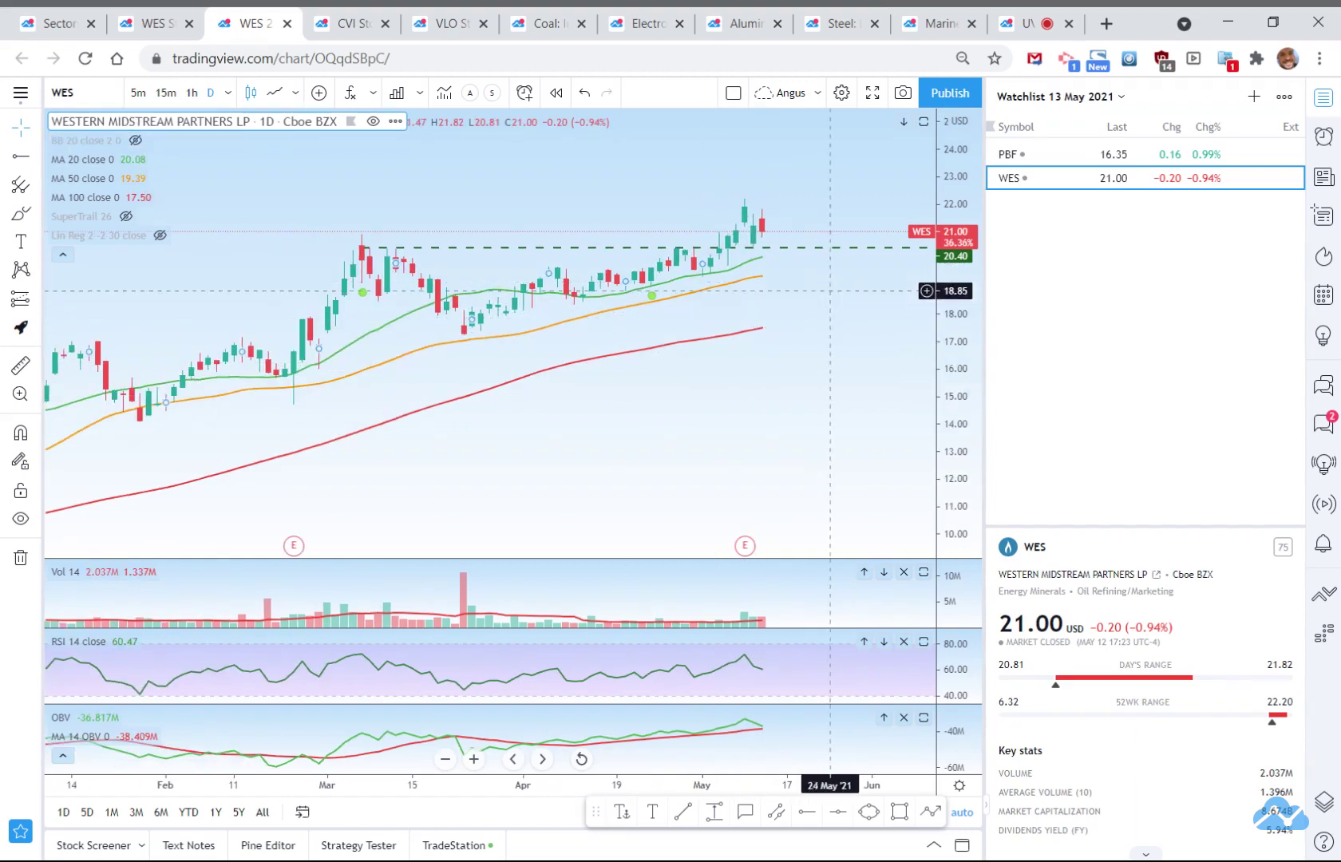
scroll(787, 256, down, 1)
Create a price alert on WES at 21.27, just above the latest daily close
scroll(742, 224, up, 2)
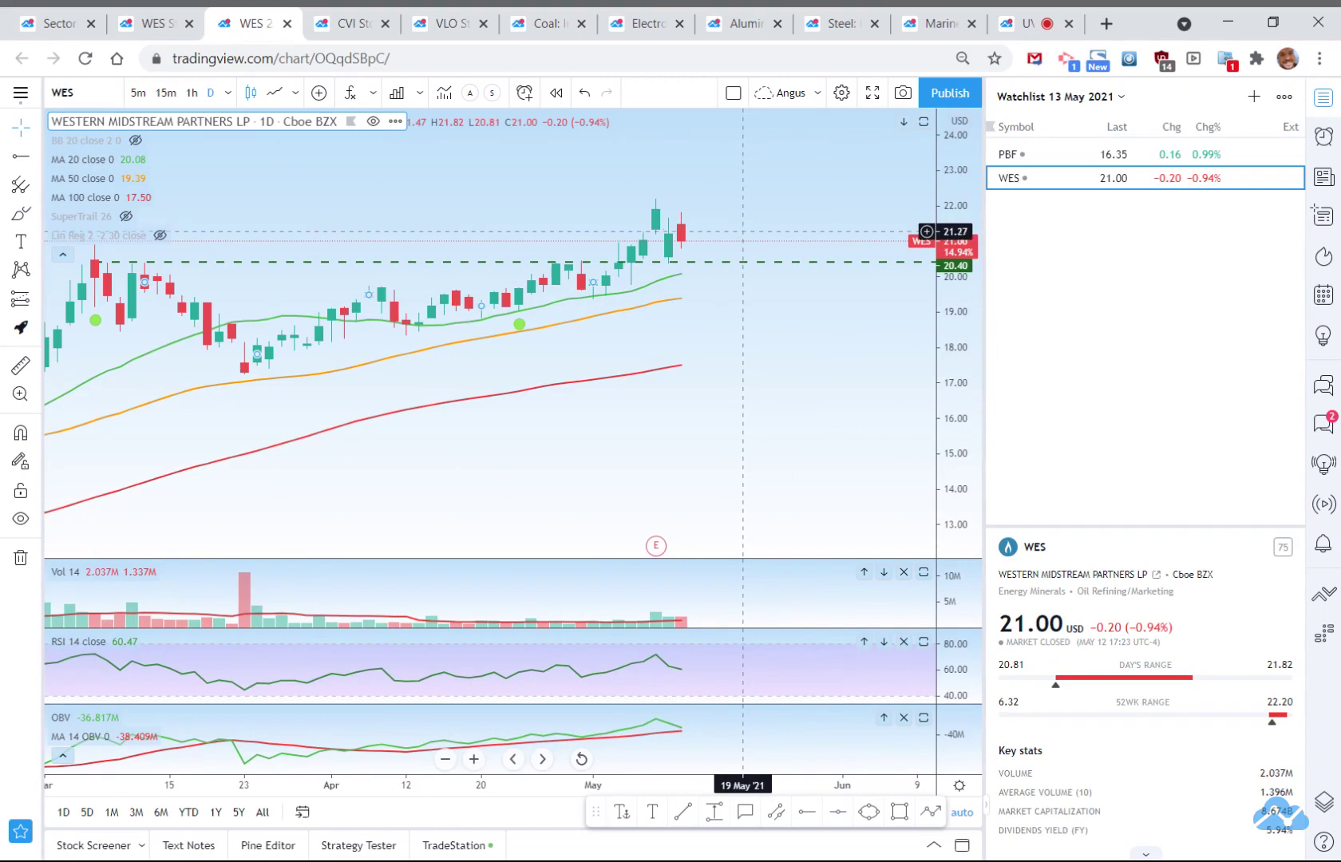
right_click(743, 232)
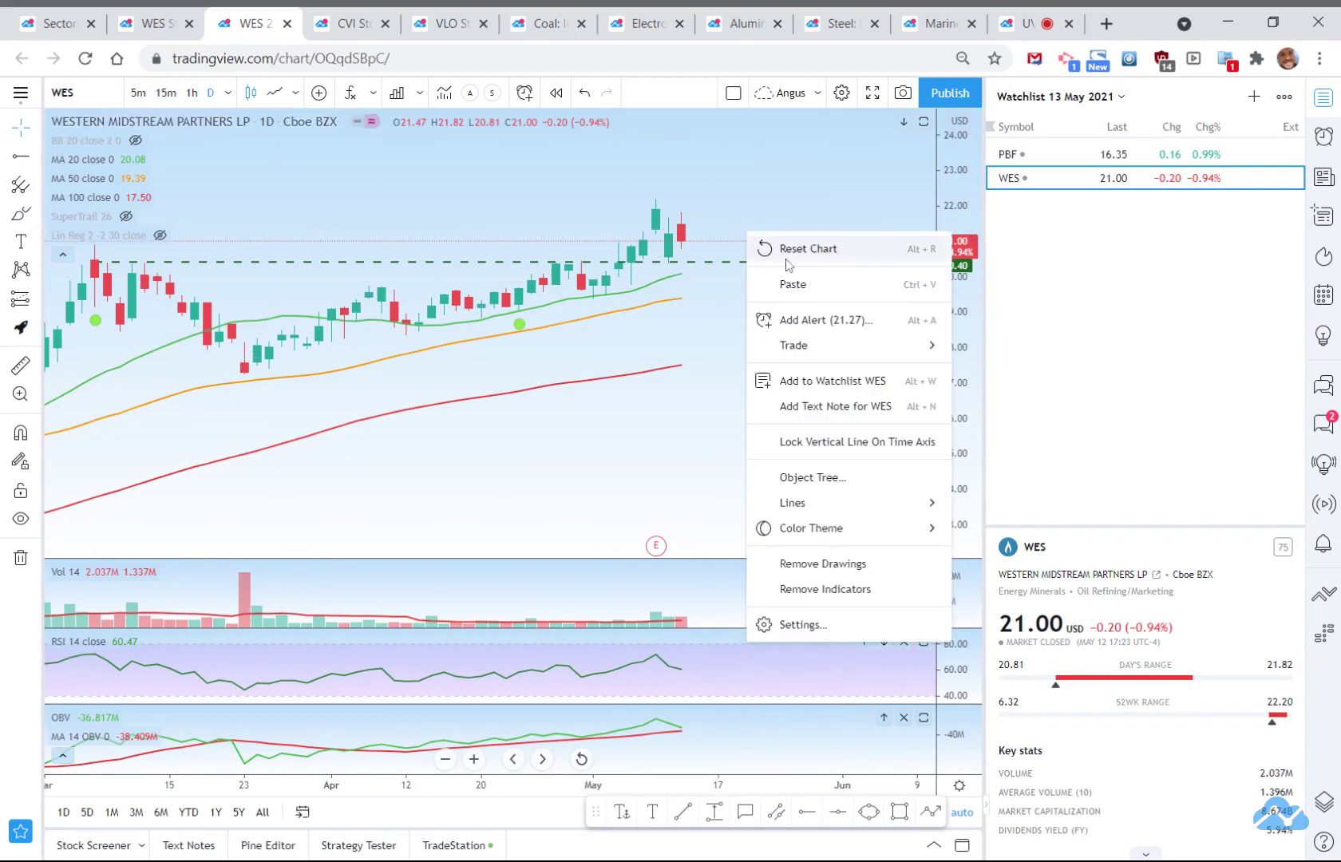
click(828, 330)
click(793, 788)
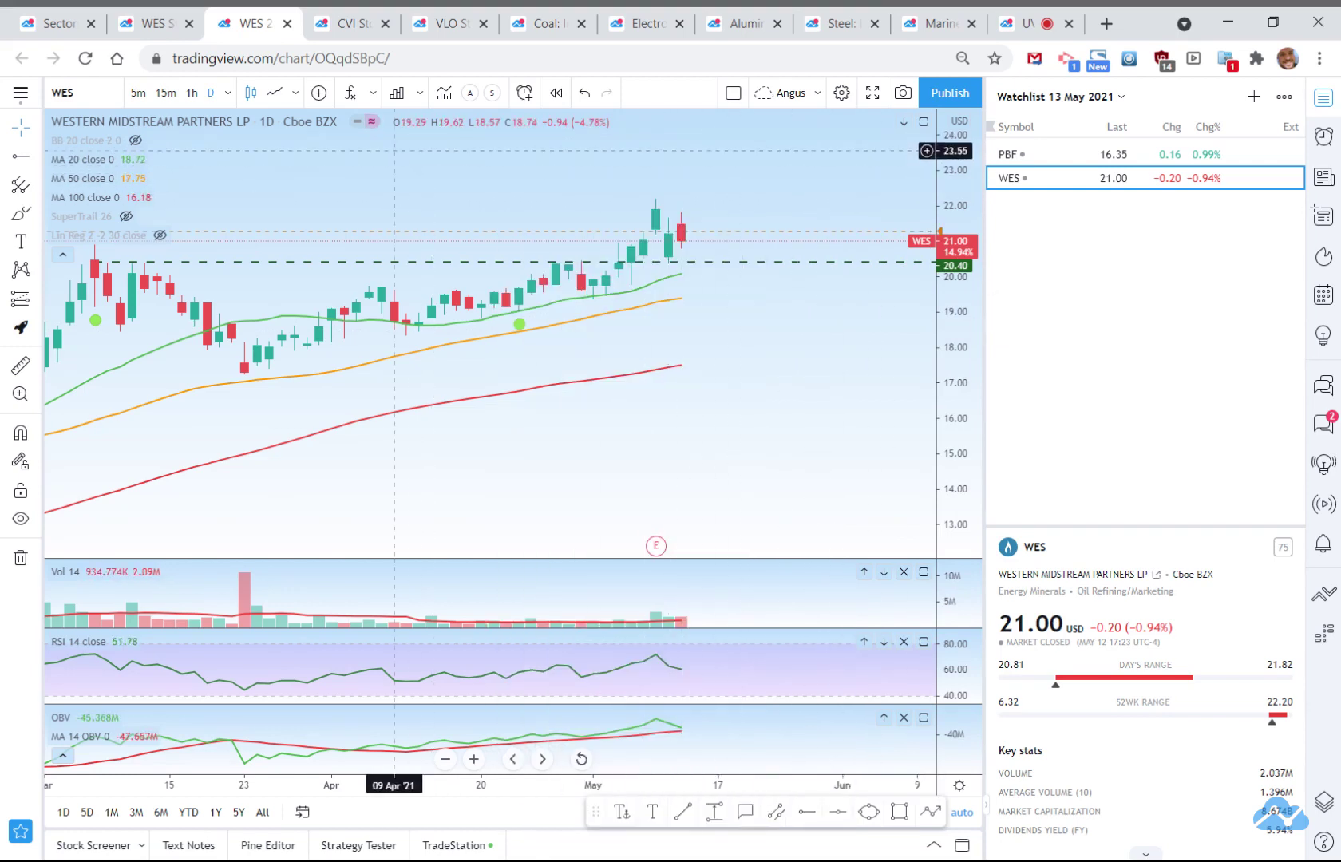
Close the WES chart and overview pages, open CVR Energy's (CVI) full-featured chart and close its overview page
click(288, 30)
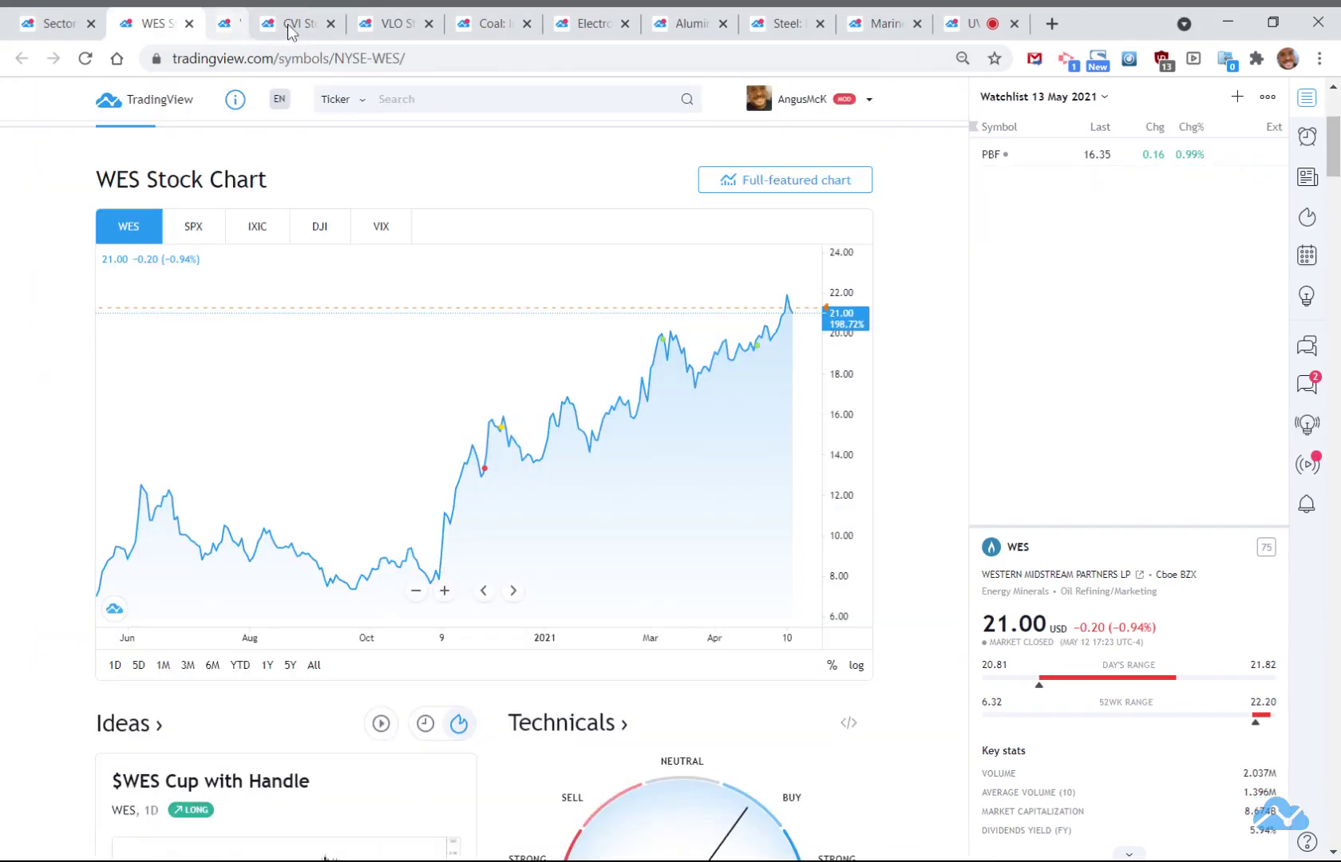
click(189, 23)
mouse_move(398, 220)
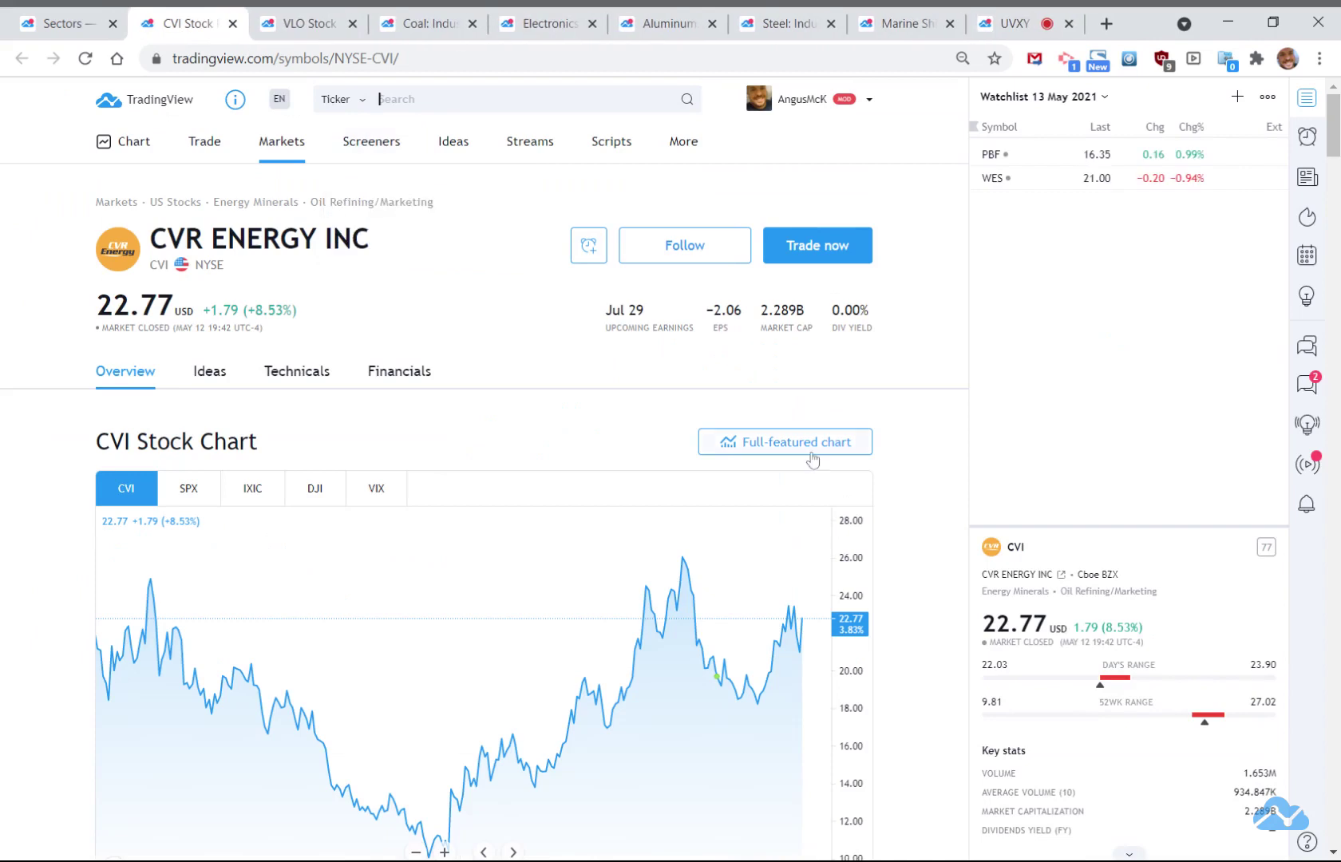
scroll(889, 488, down, 1)
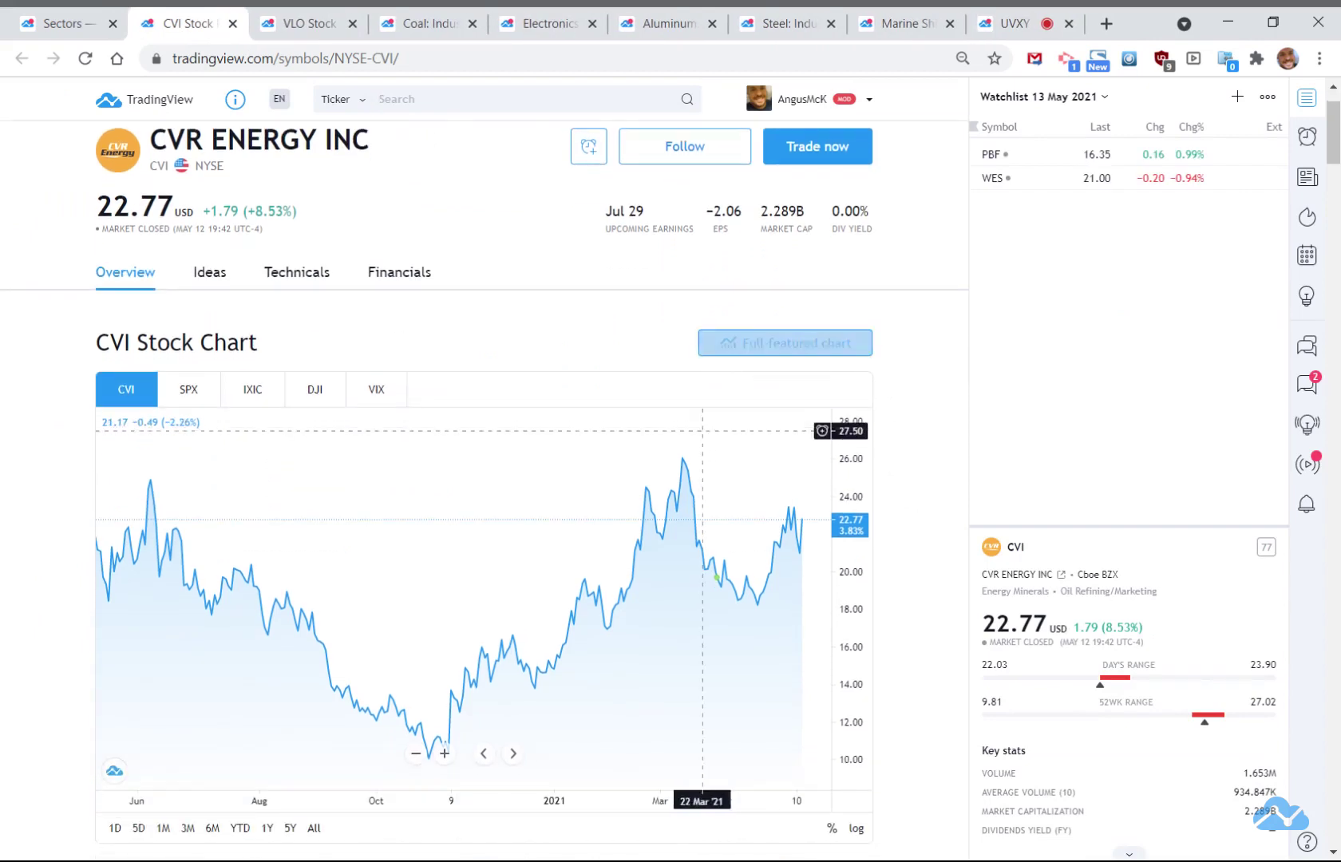
click(811, 351)
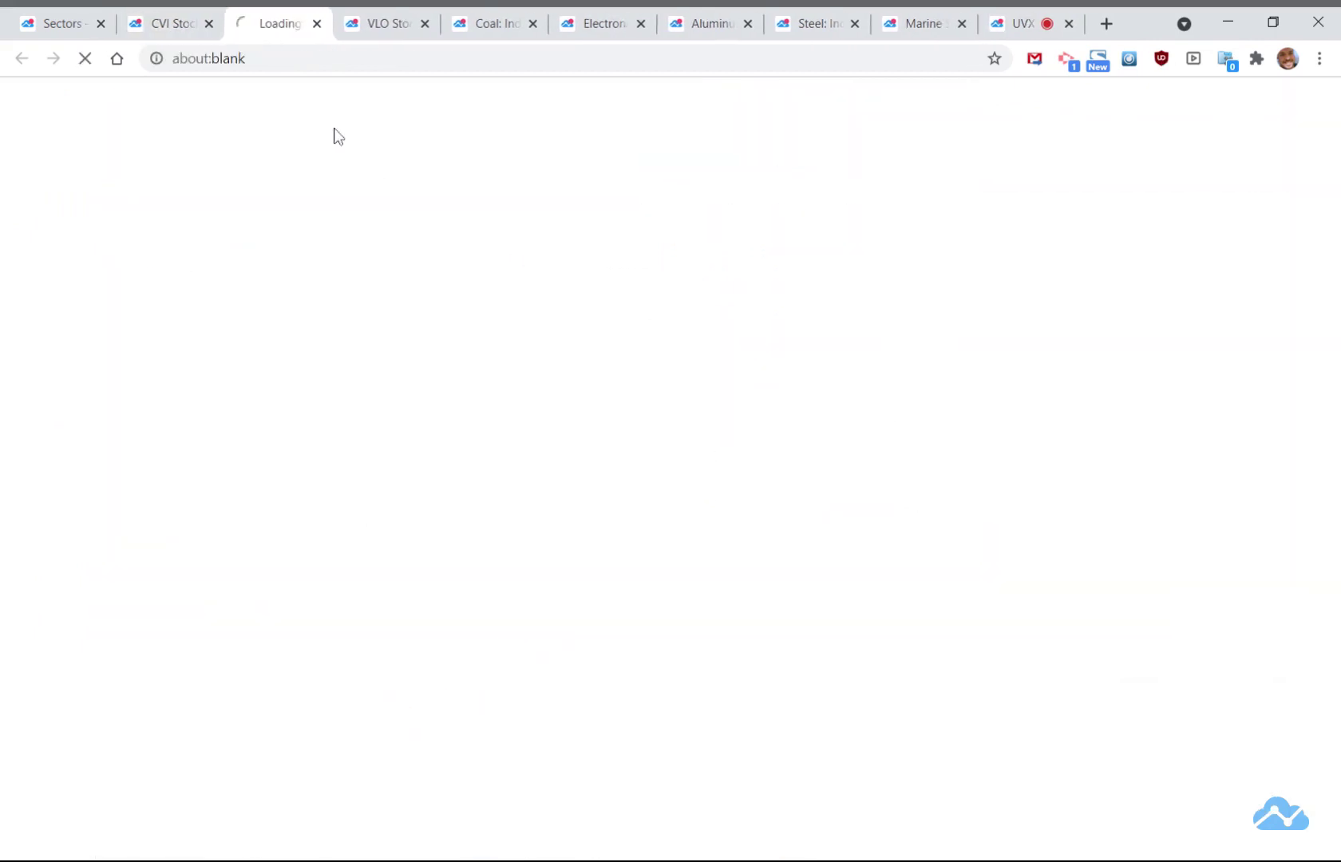
click(209, 23)
Examine CVI's daily price action from mid-2019 to May 2021 together with its moving averages, volume, RSI and OBV
scroll(766, 471, down, 6)
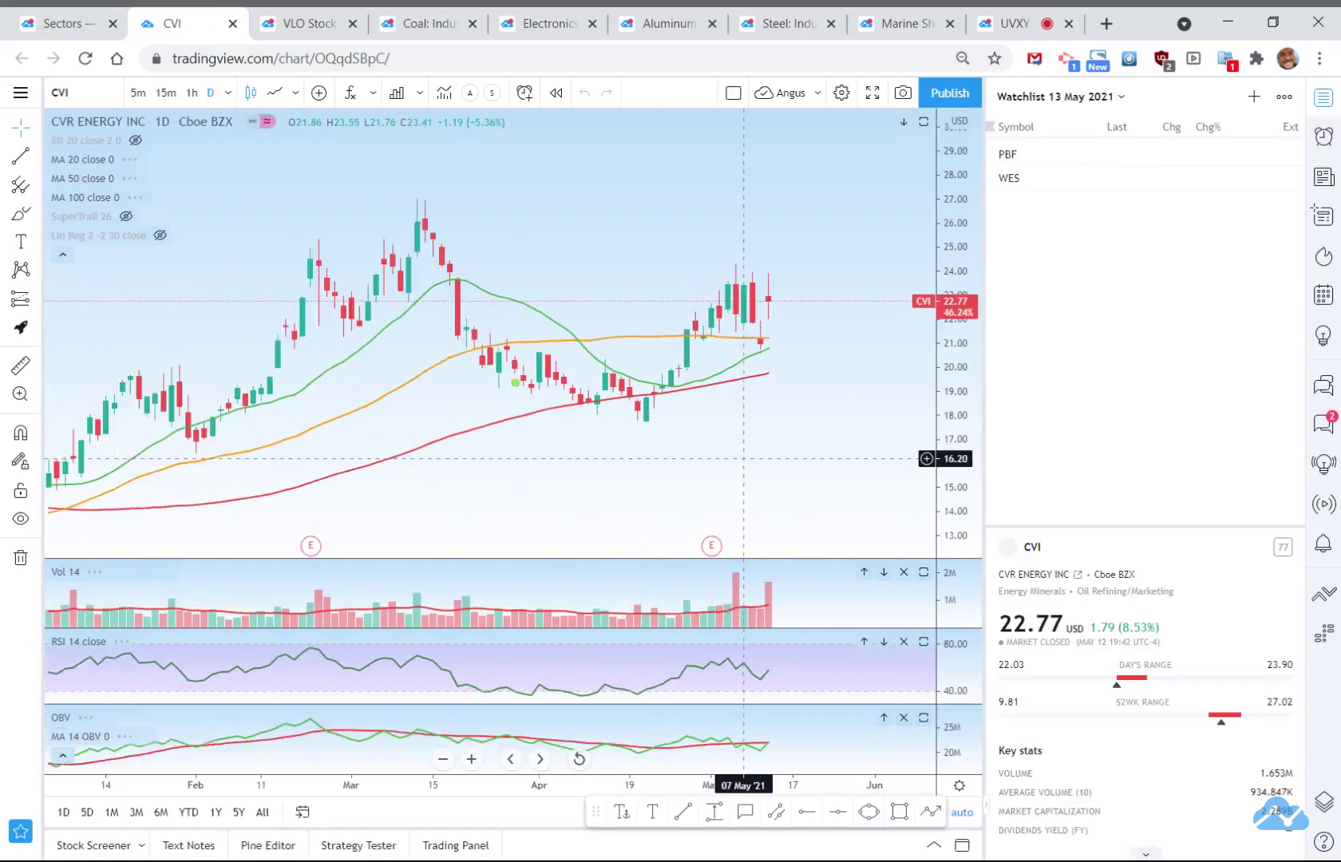
scroll(801, 485, down, 2)
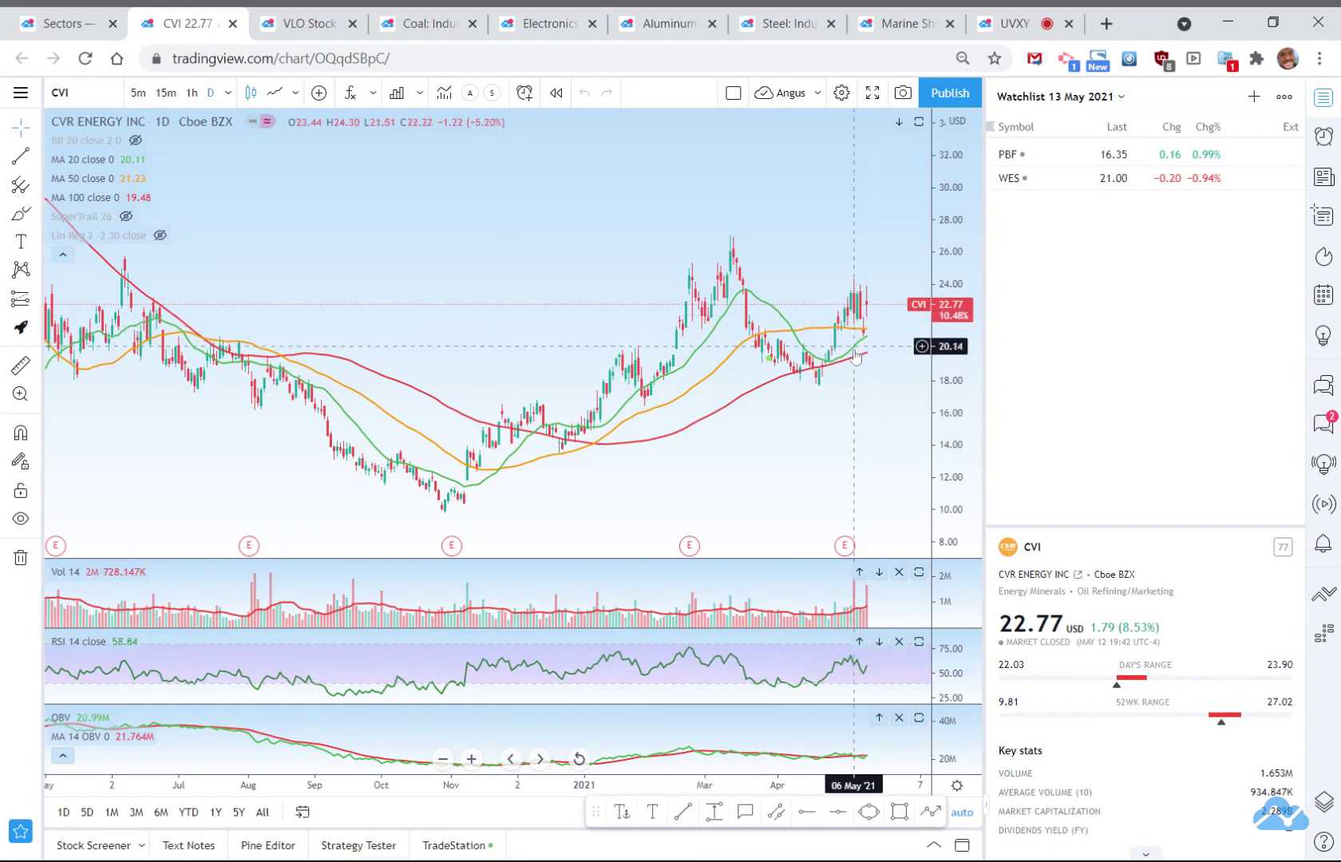
scroll(830, 458, down, 4)
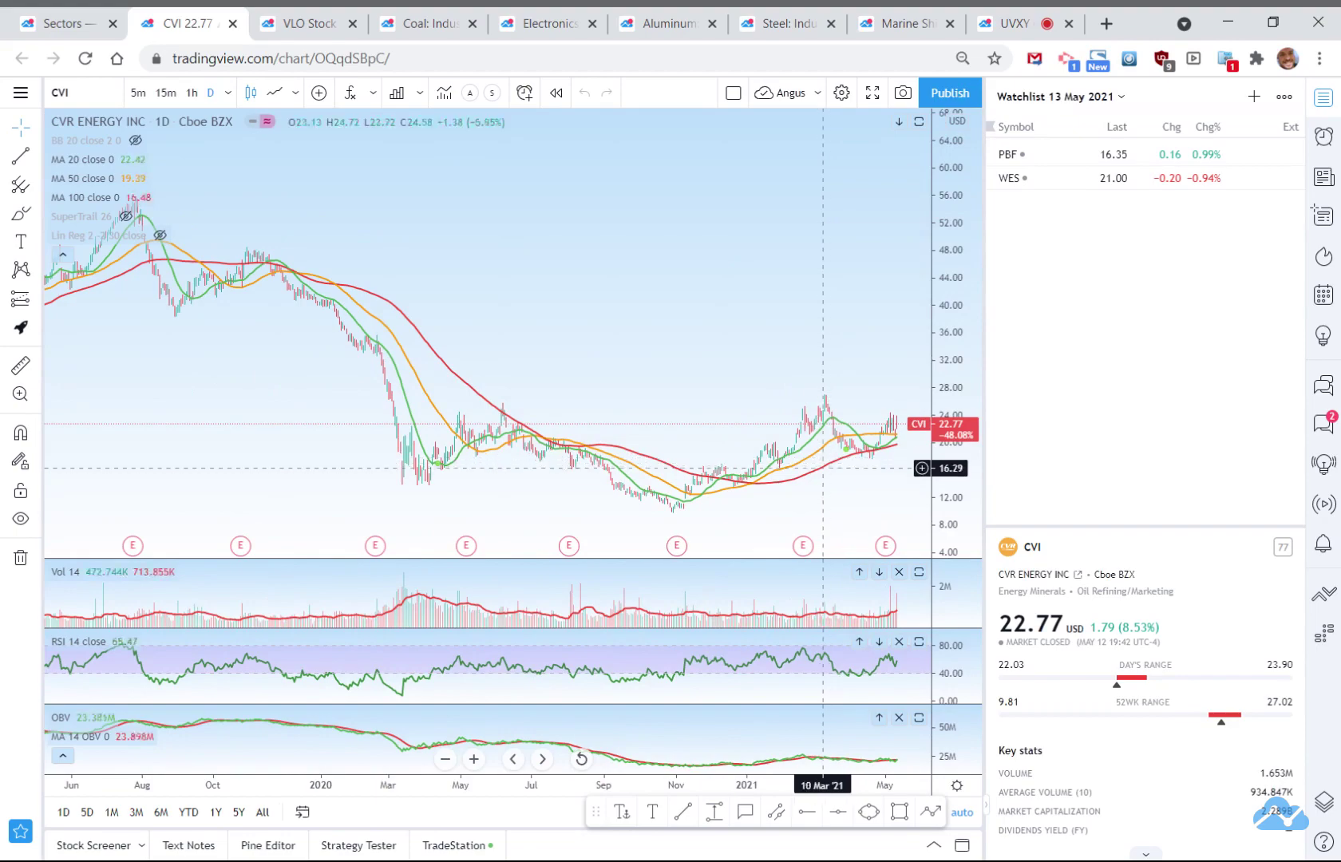
scroll(876, 514, up, 3)
Create a one-time alert on CVI for price crossing 24.02, with pop-up and email notification
scroll(875, 515, up, 5)
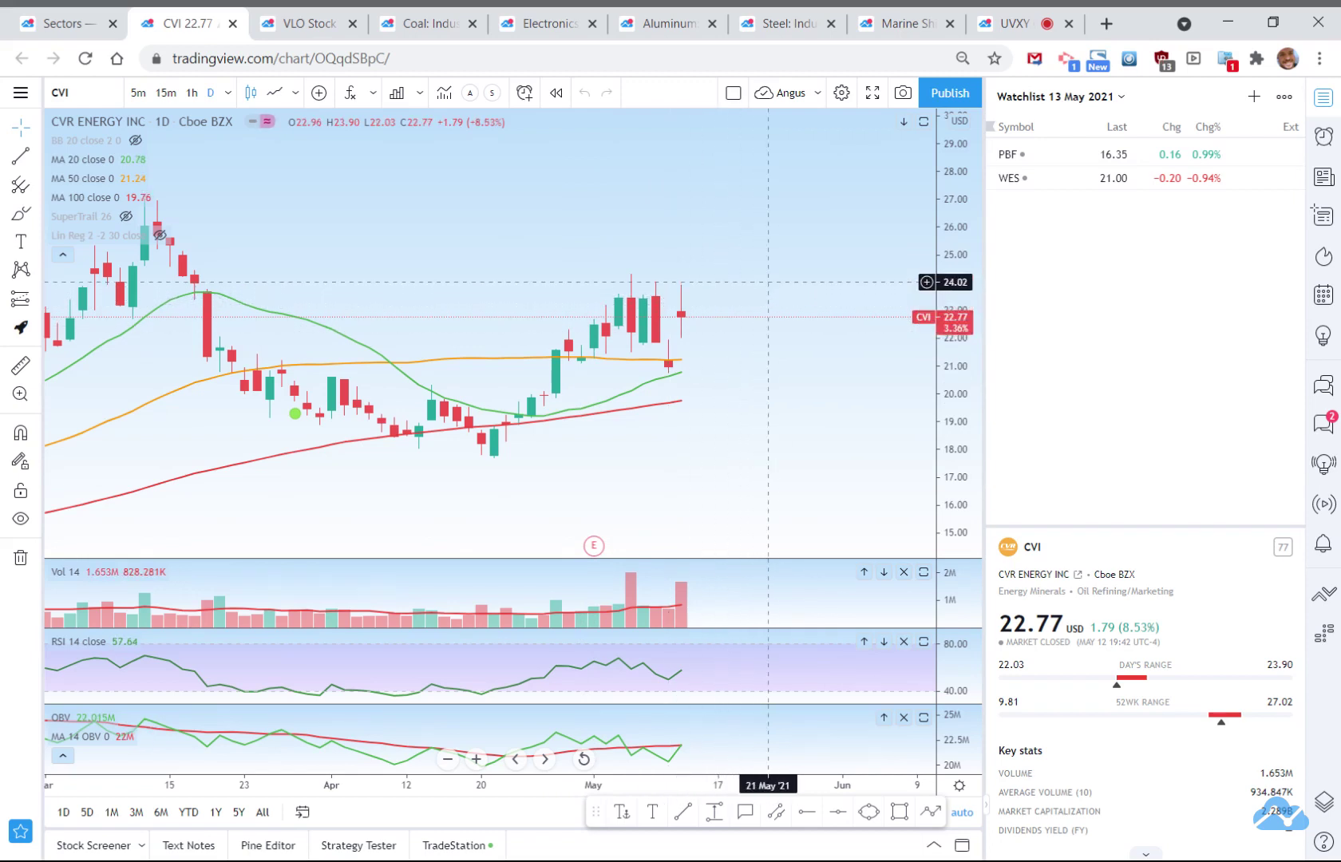
right_click(768, 282)
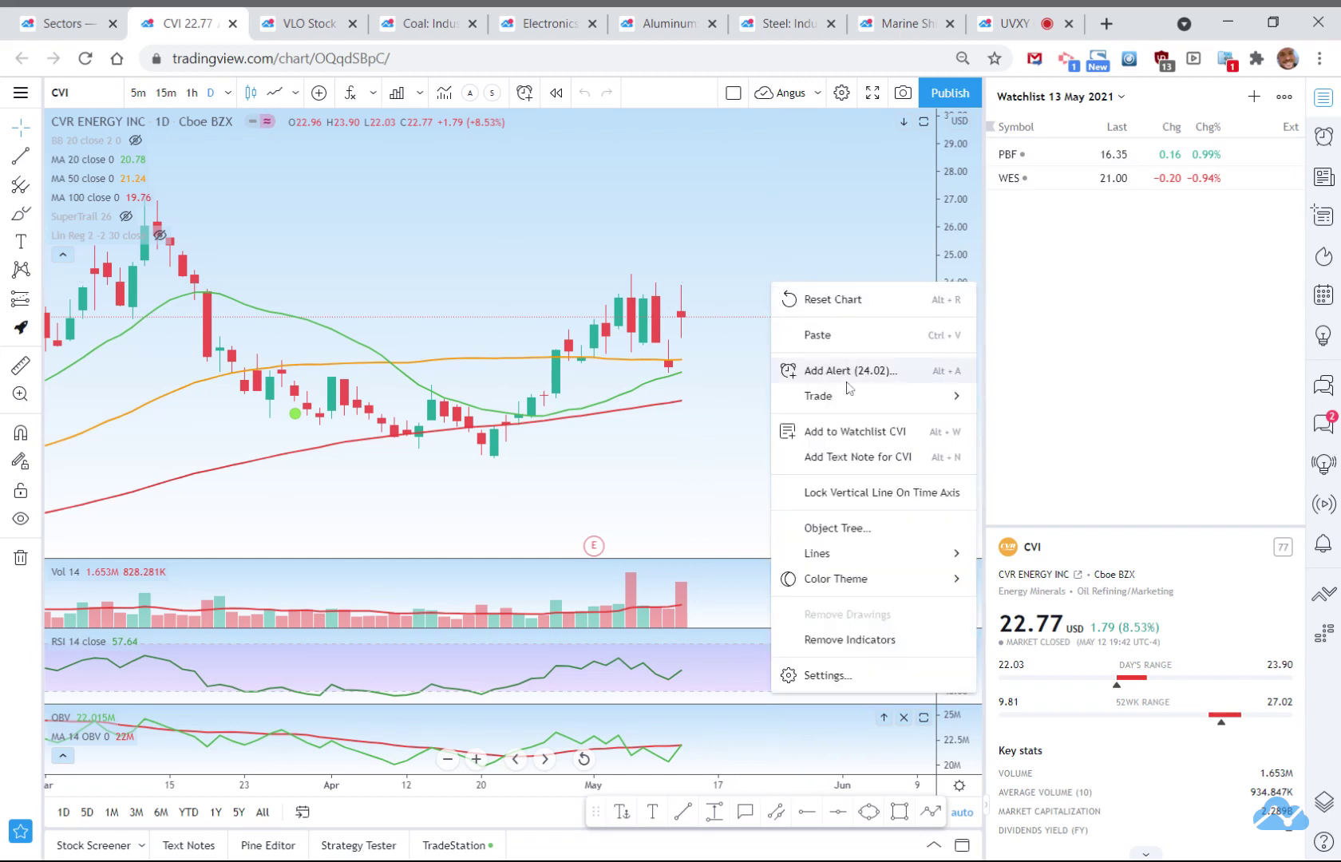
click(851, 372)
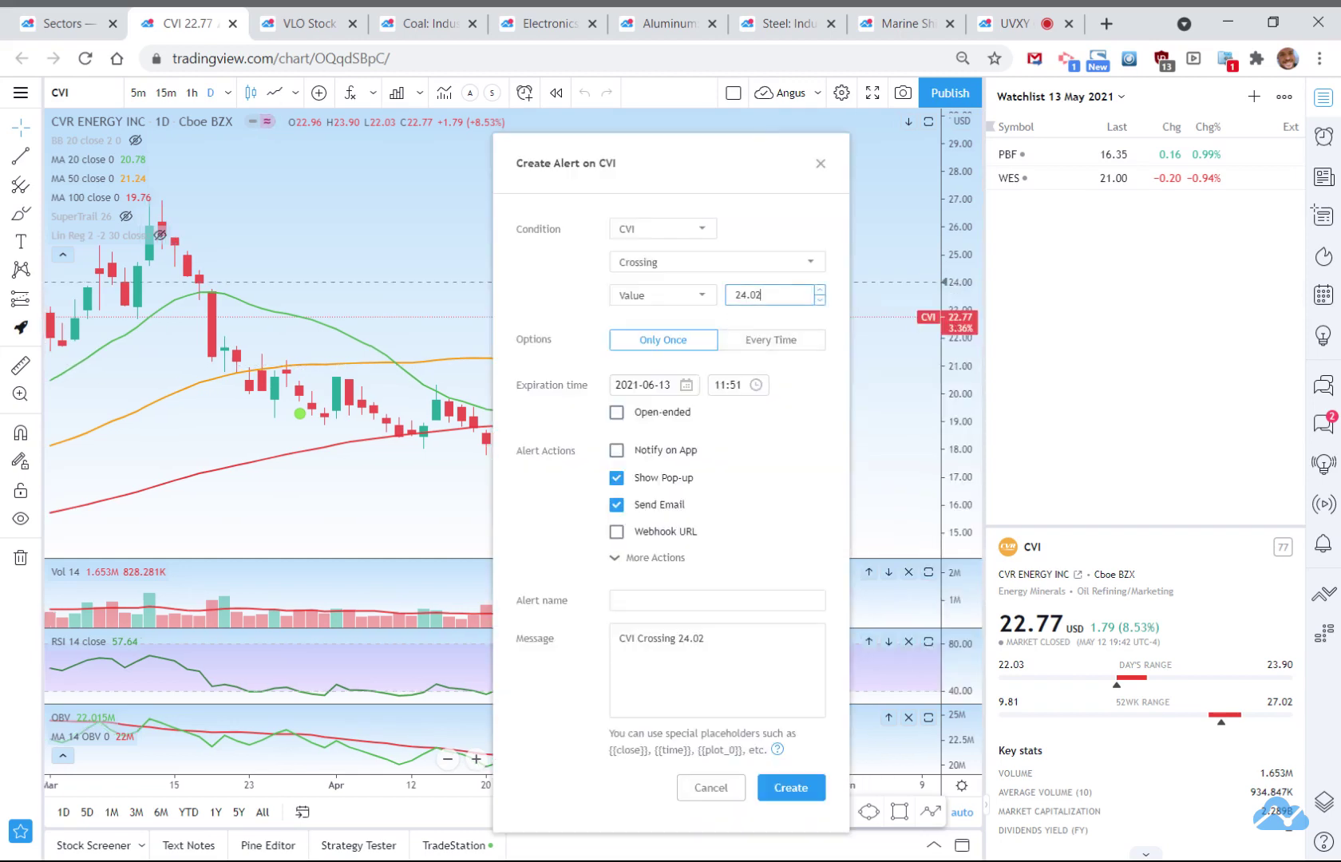
click(772, 790)
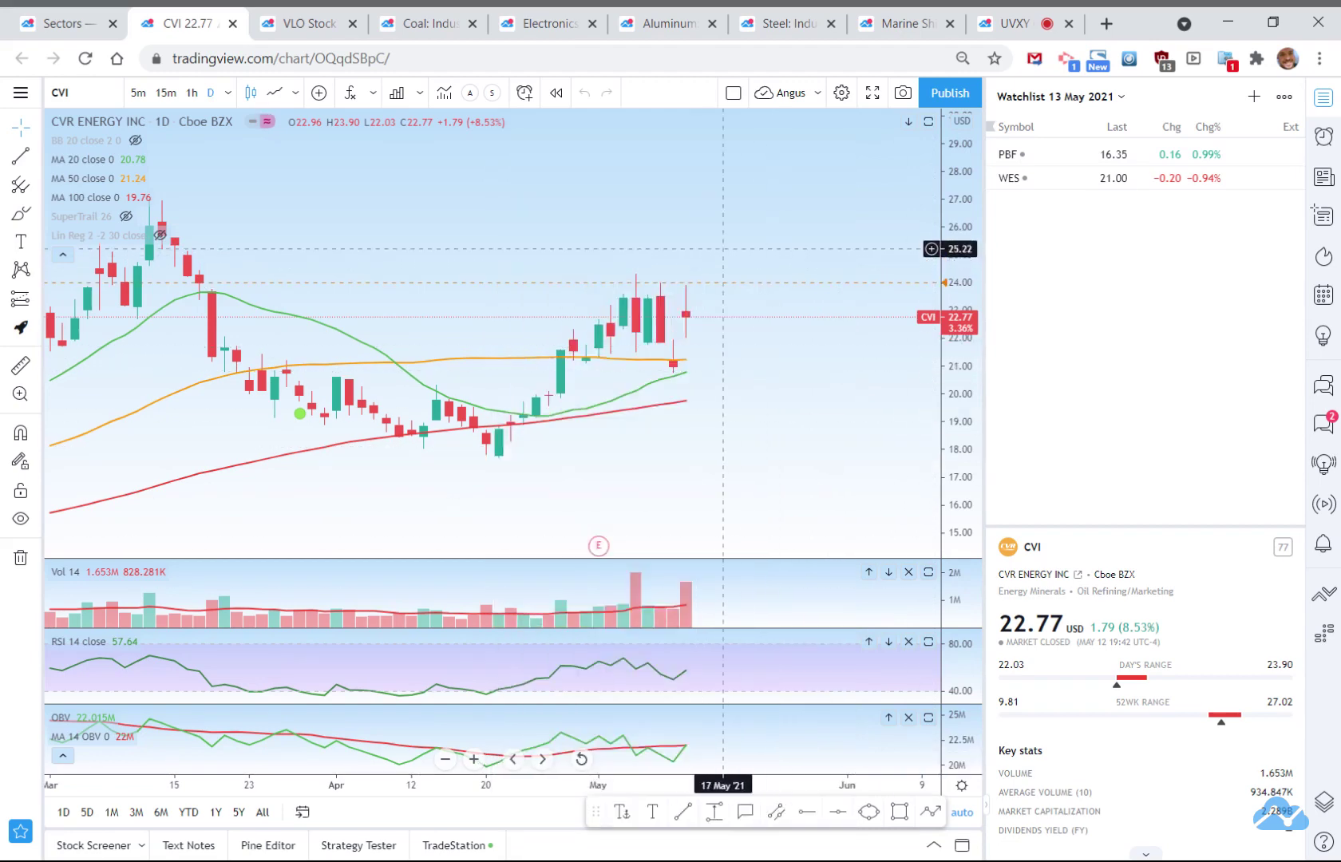
Compare the CVI alert level with the price swings since November 2020 and add CVI to the watchlist
scroll(720, 425, down, 4)
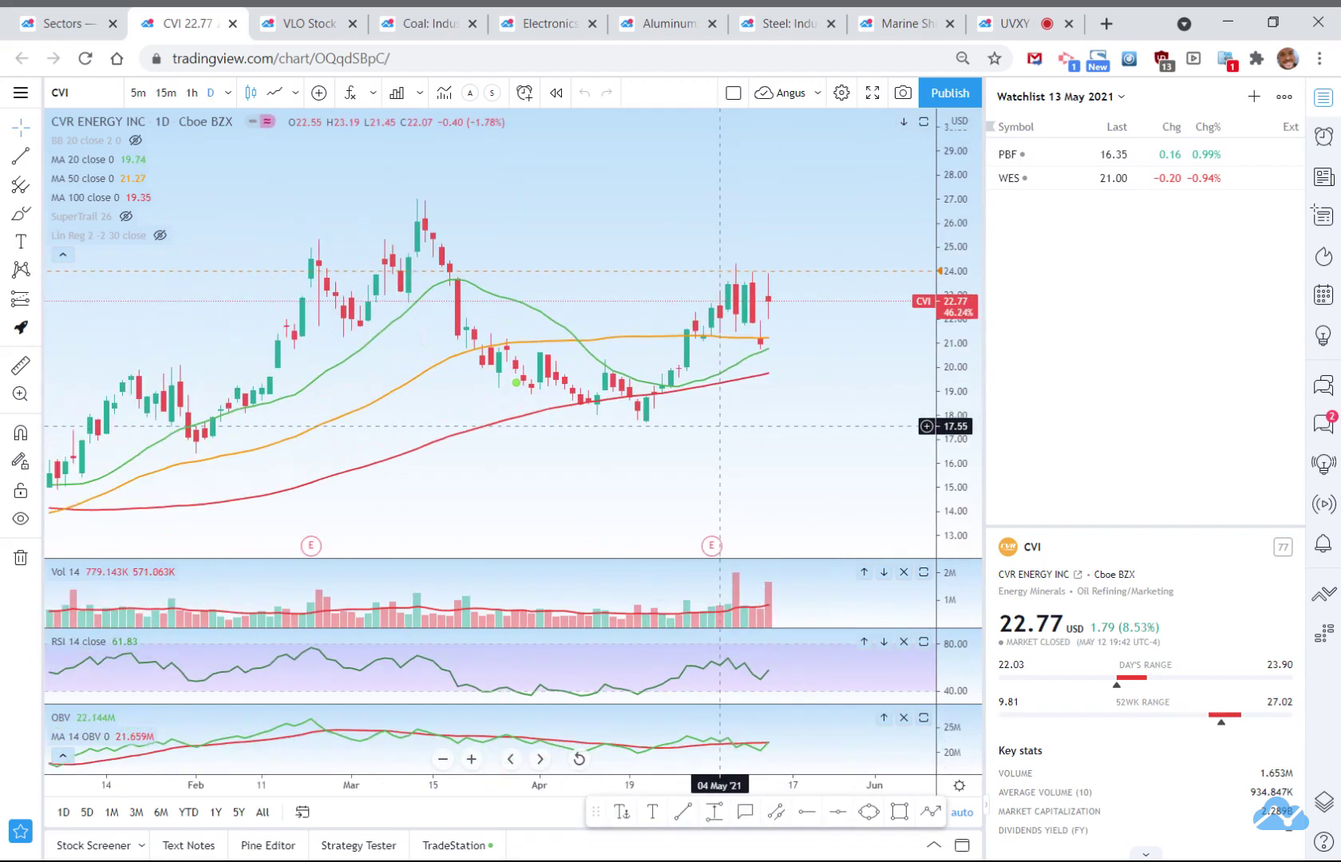
scroll(723, 399, up, 2)
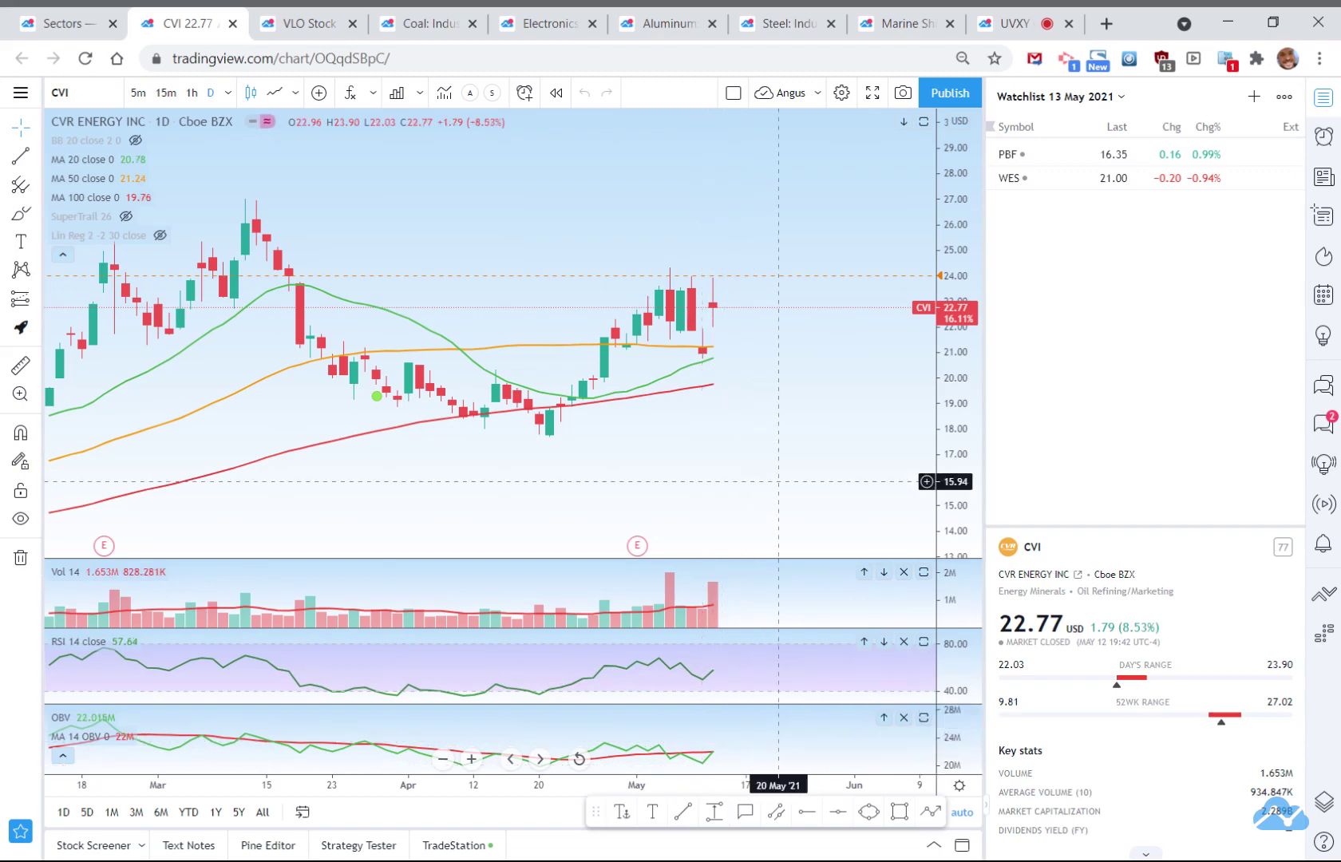
scroll(772, 466, down, 3)
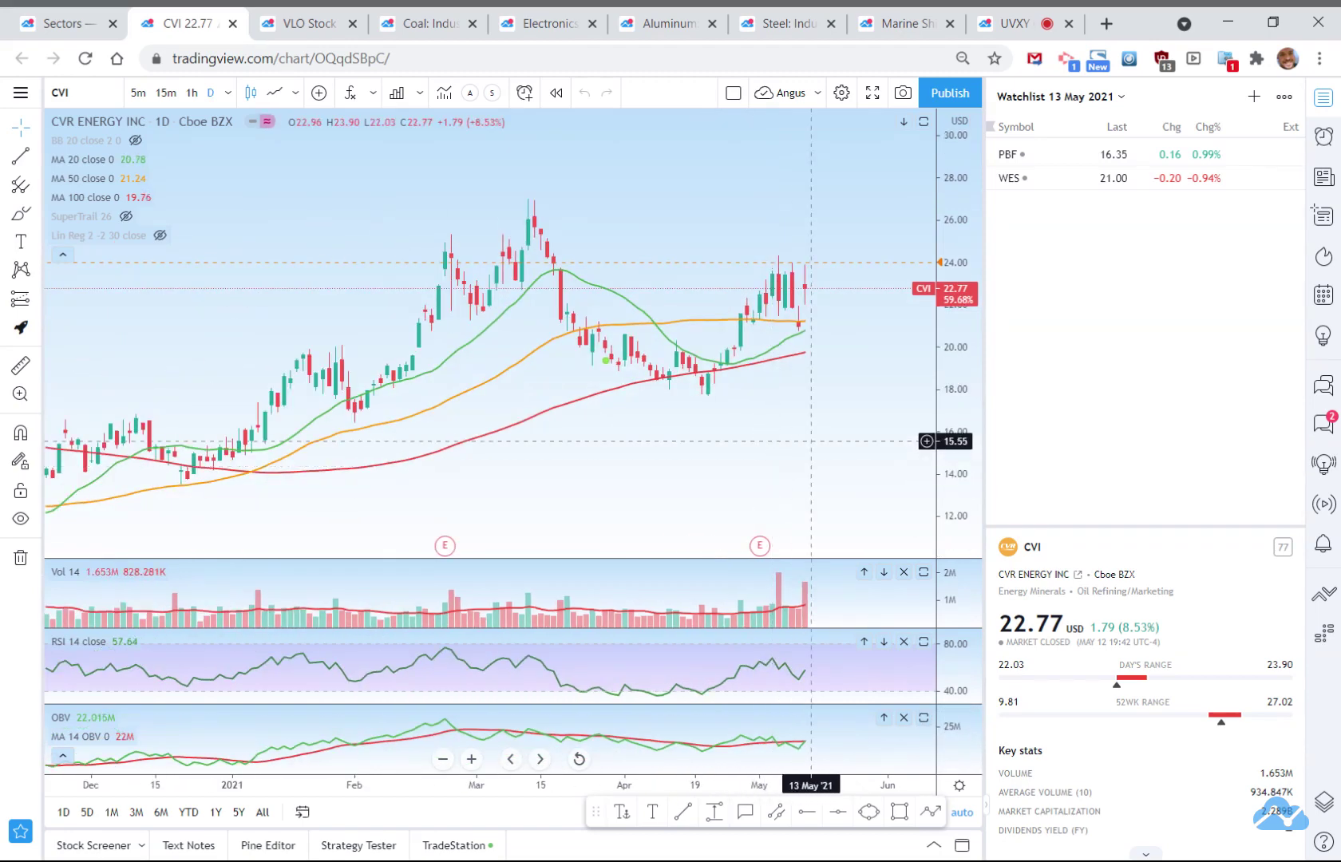
scroll(772, 466, down, 1)
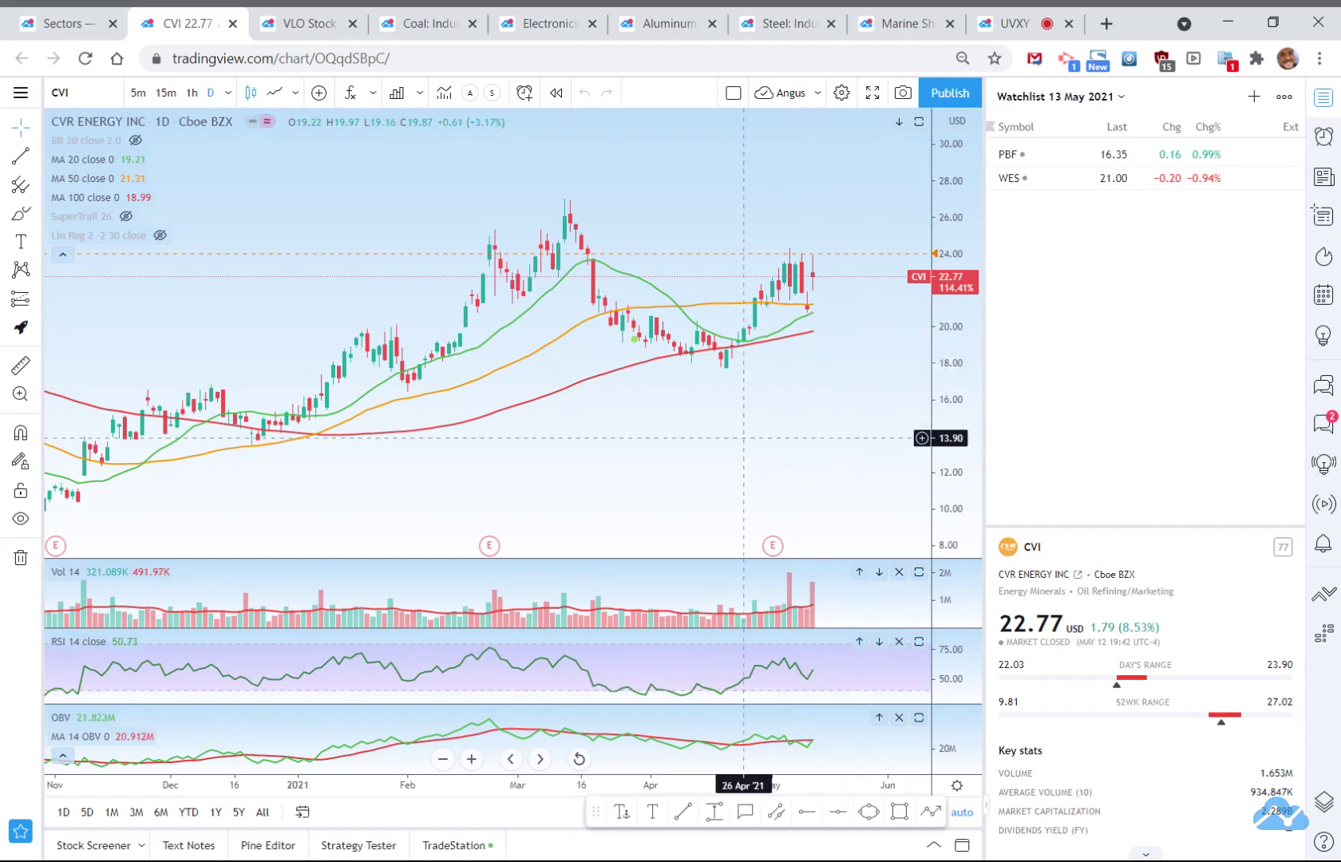
key(alt+w)
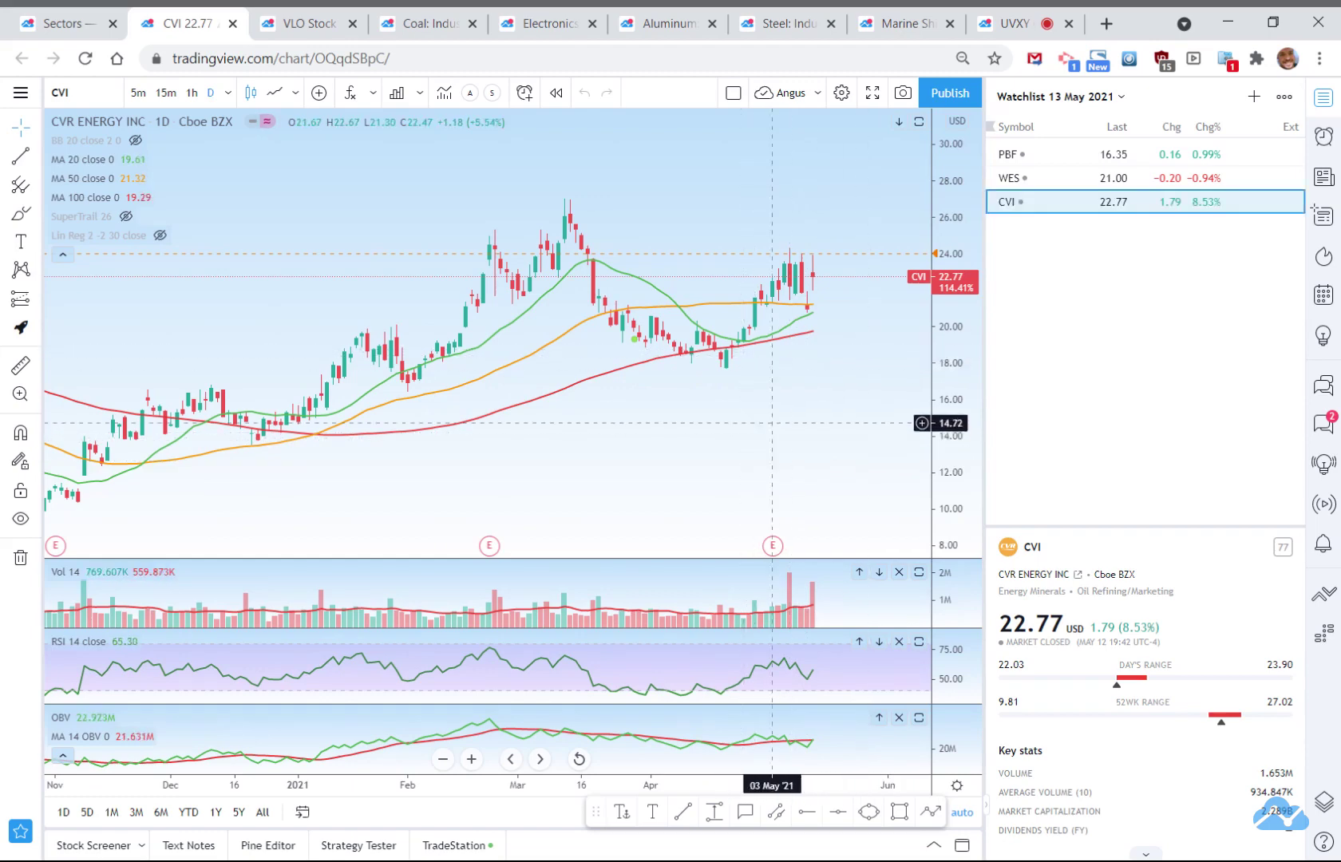
right_click(784, 383)
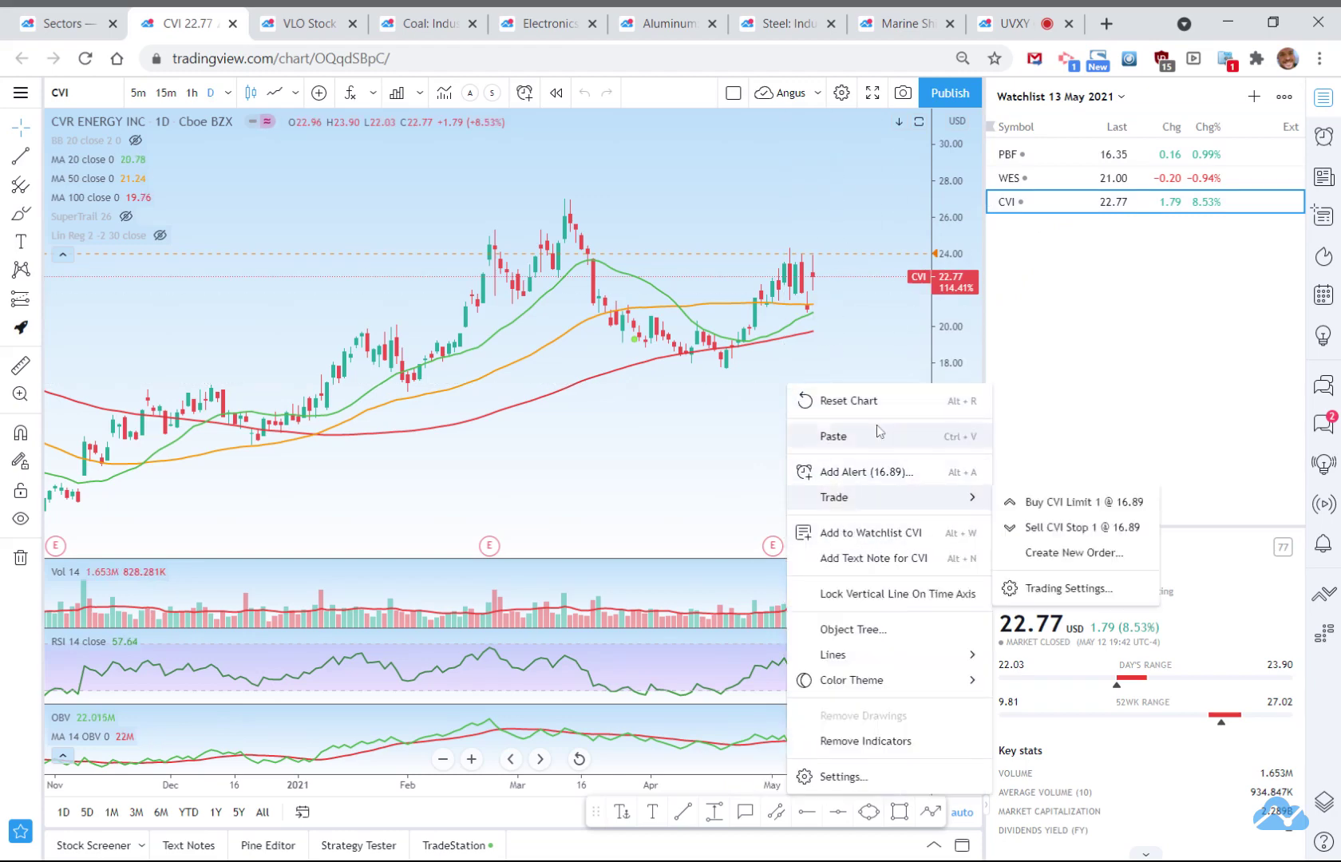
click(818, 339)
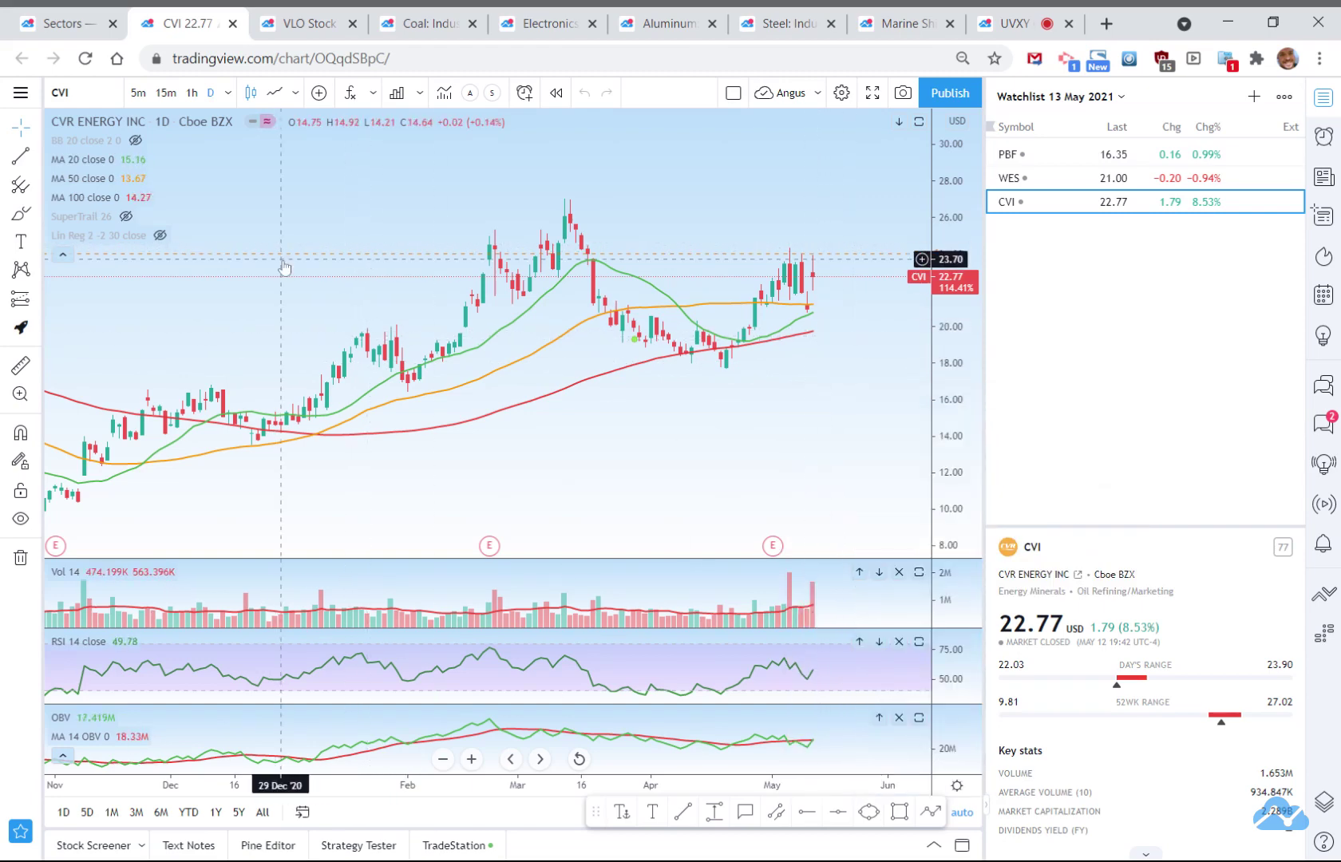
Move the UVXY chart's browser tab ahead of all the others and return to the CVI chart
click(1013, 24)
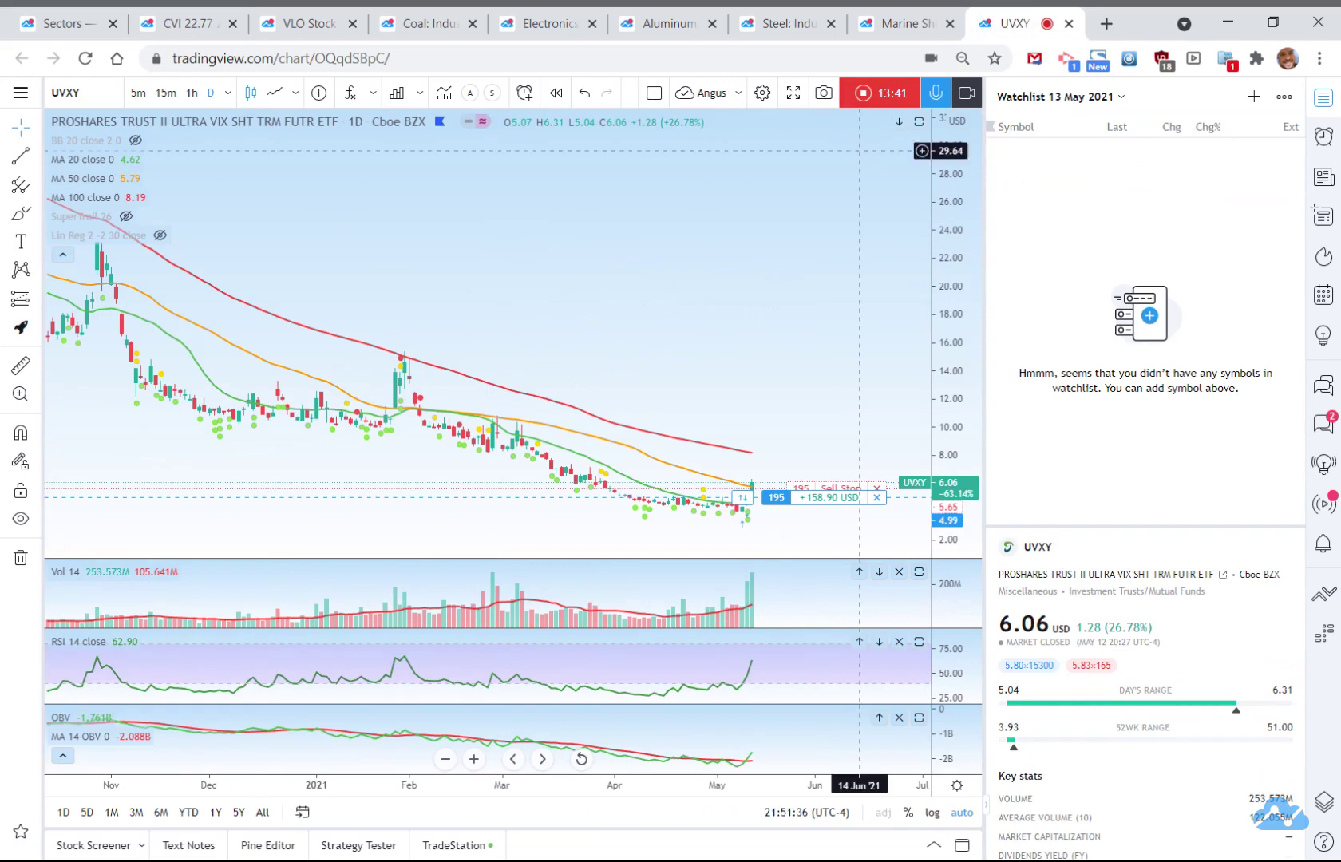
drag(1002, 24, 36, 30)
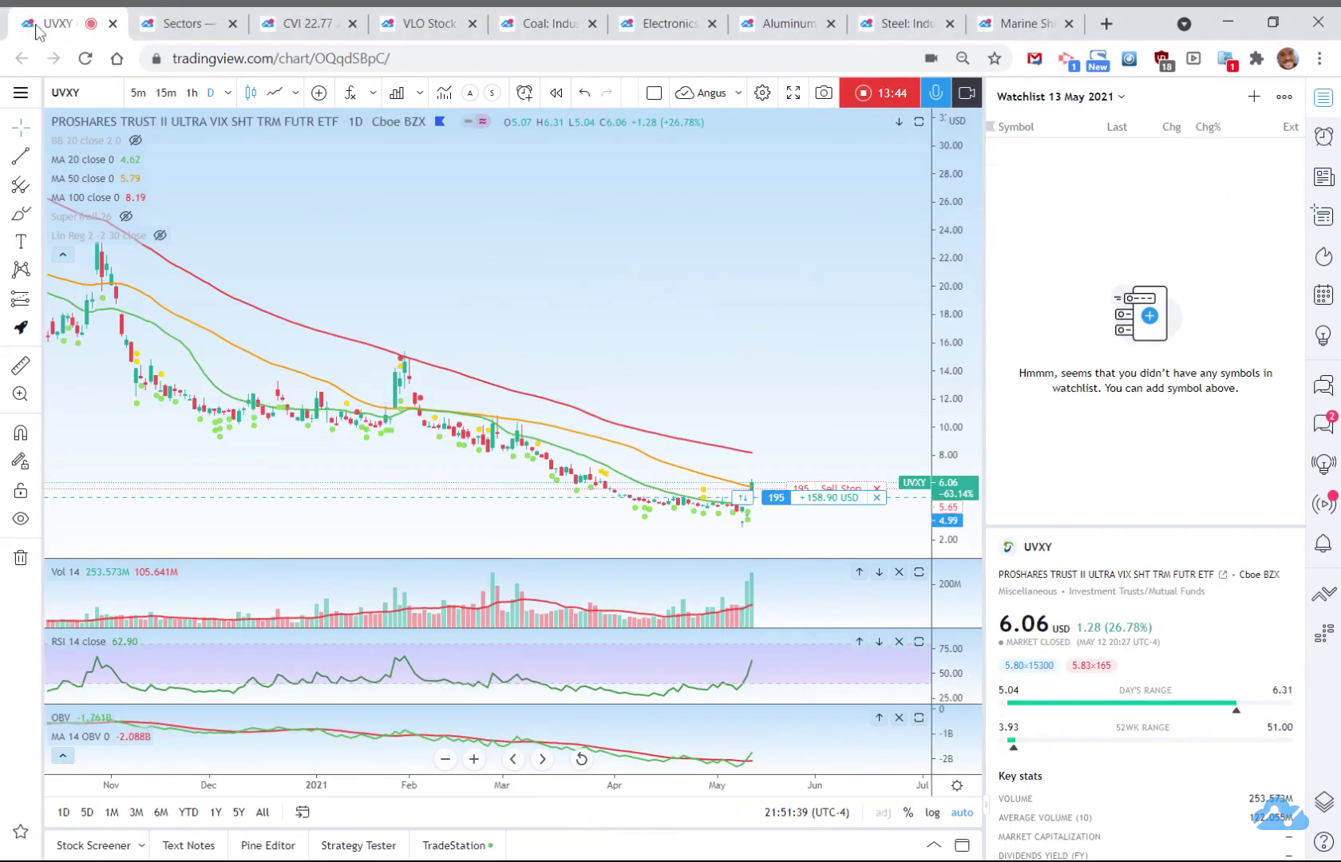
click(199, 25)
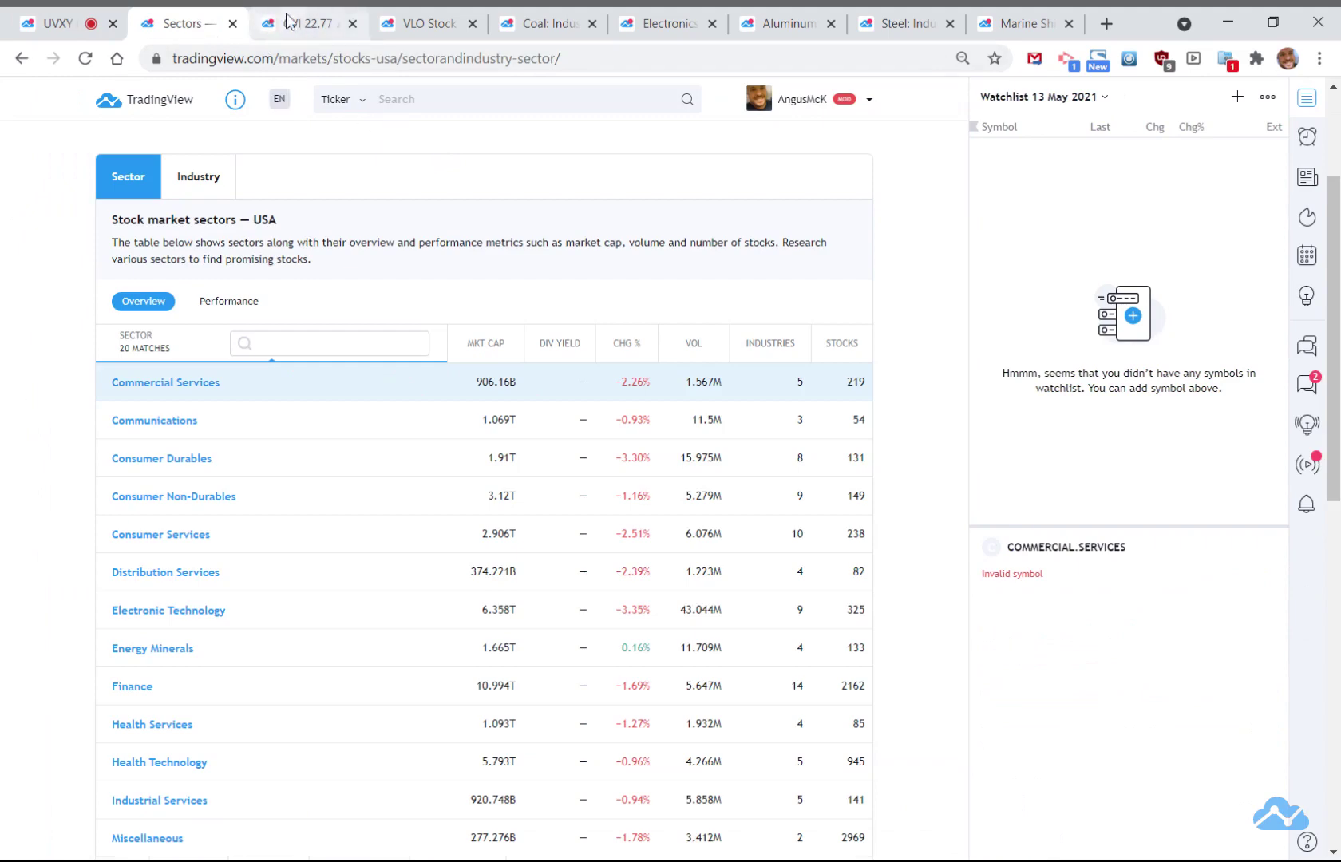
click(310, 30)
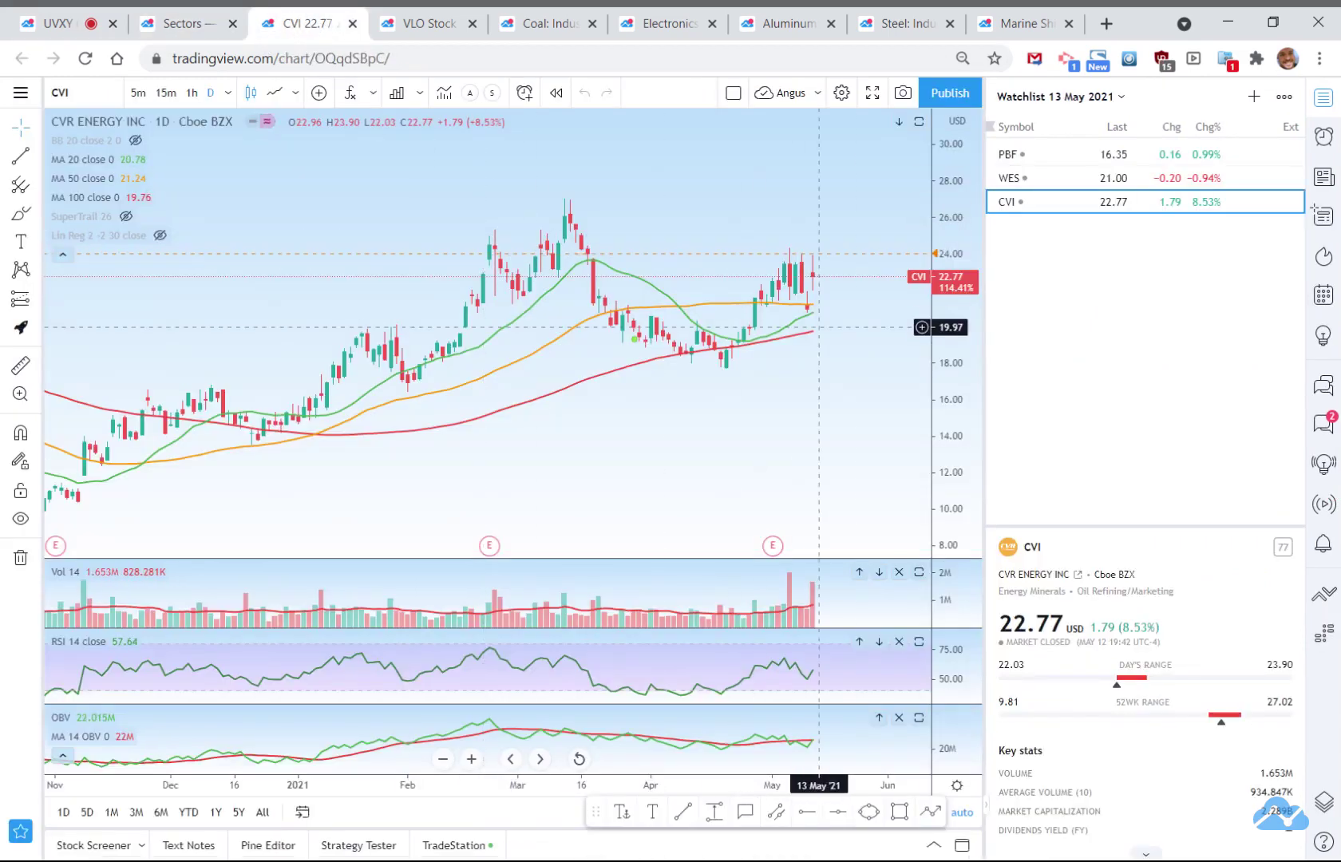
Close the CVI chart, open Valero Energy's (VLO) full-featured chart and close its overview page
key(ctrl+w)
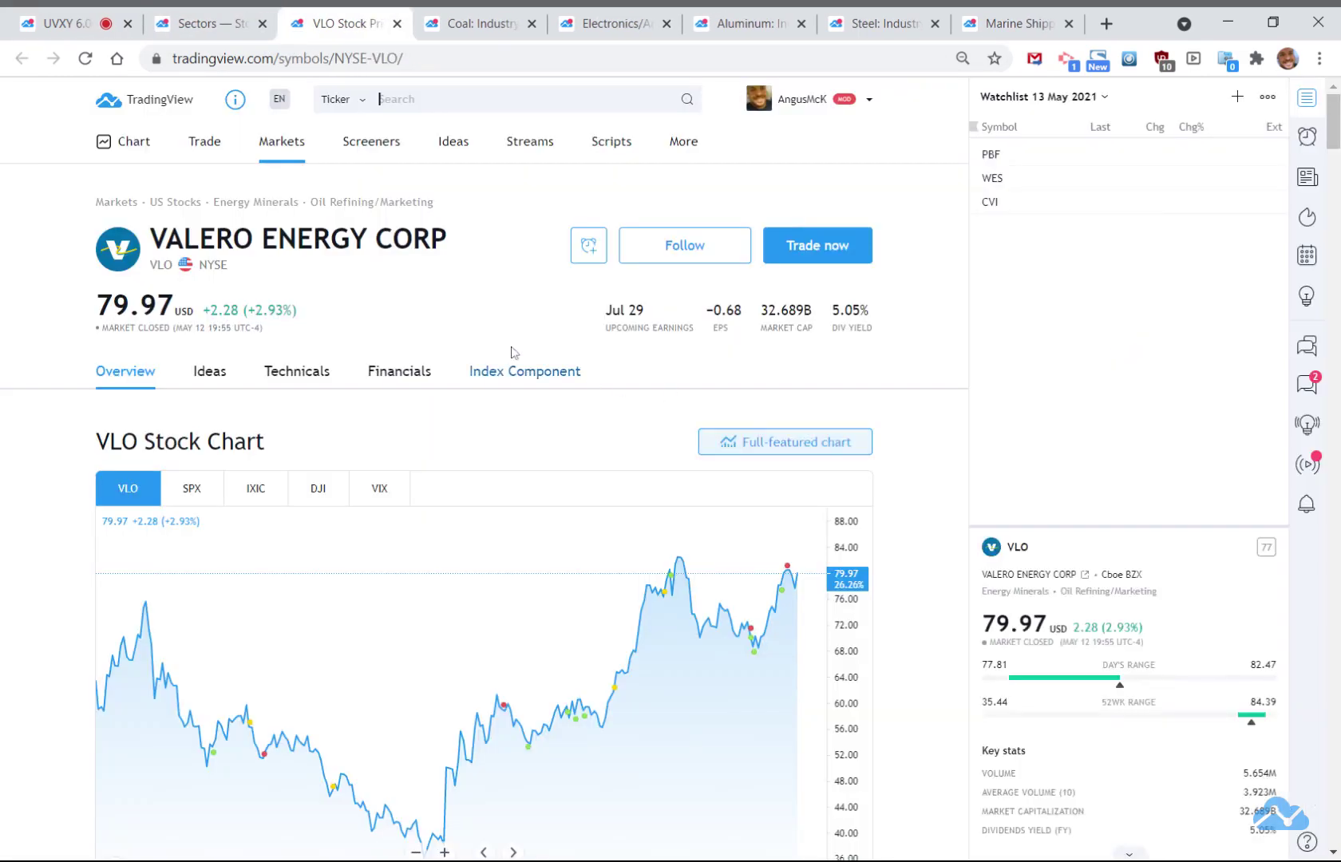
scroll(752, 375, down, 2)
scroll(752, 376, down, 1)
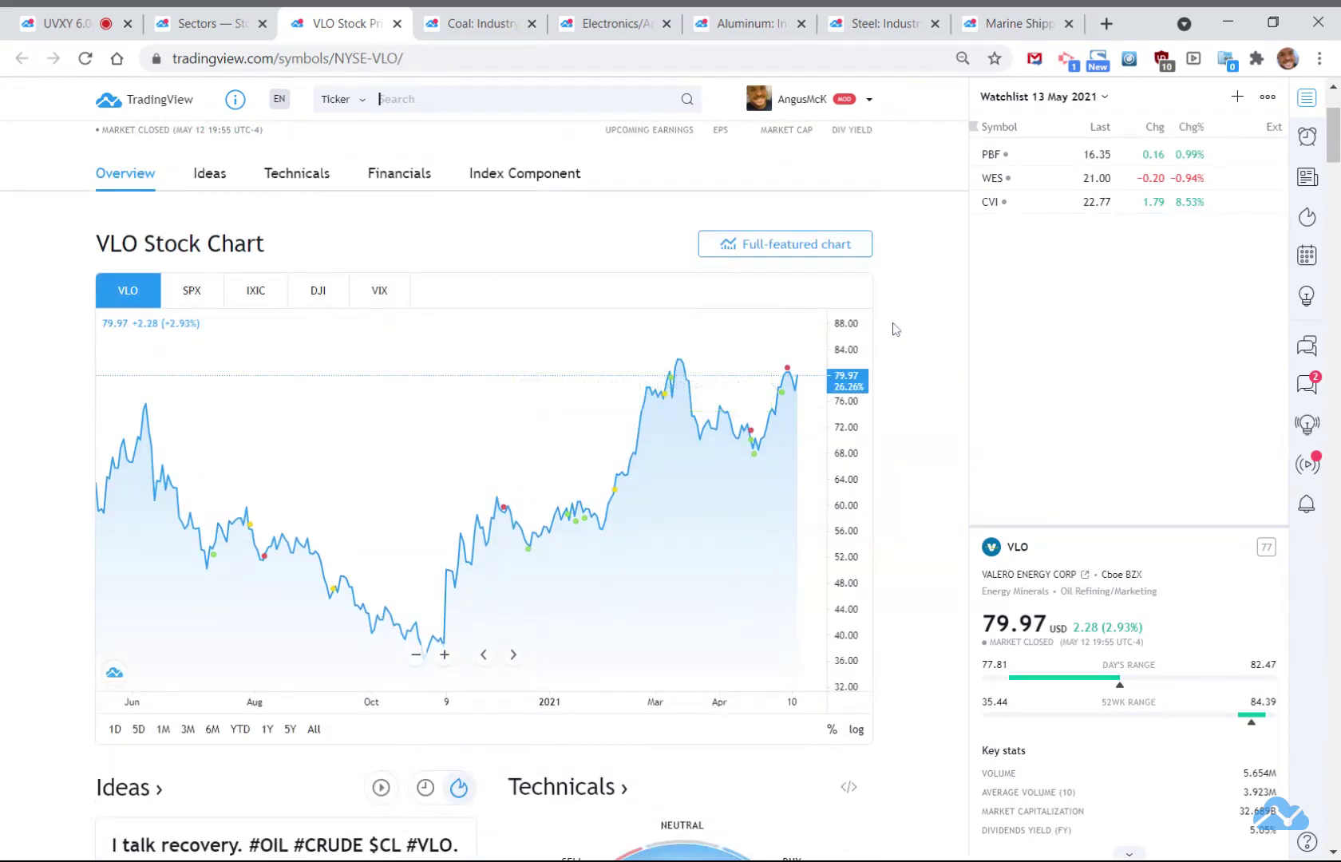
click(809, 254)
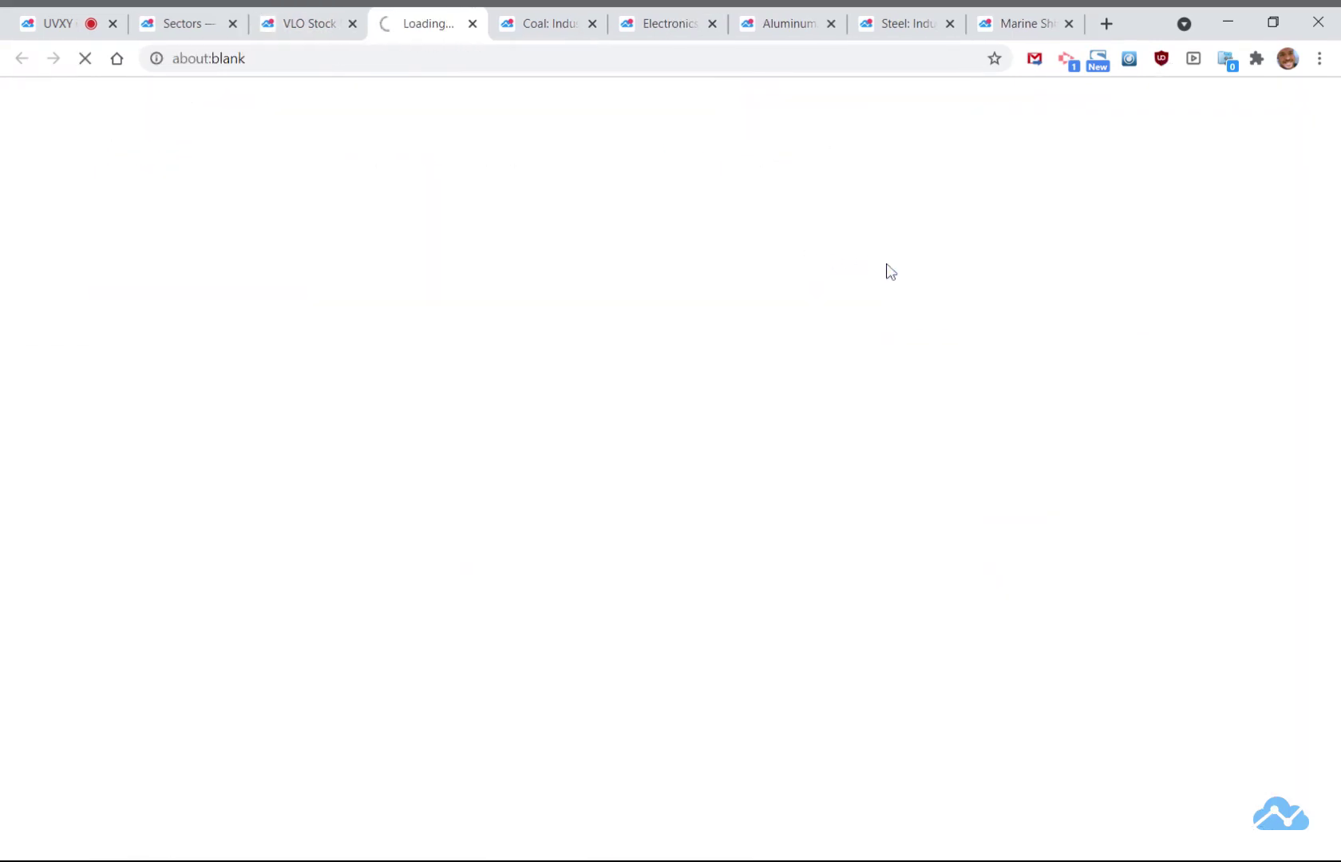
click(352, 24)
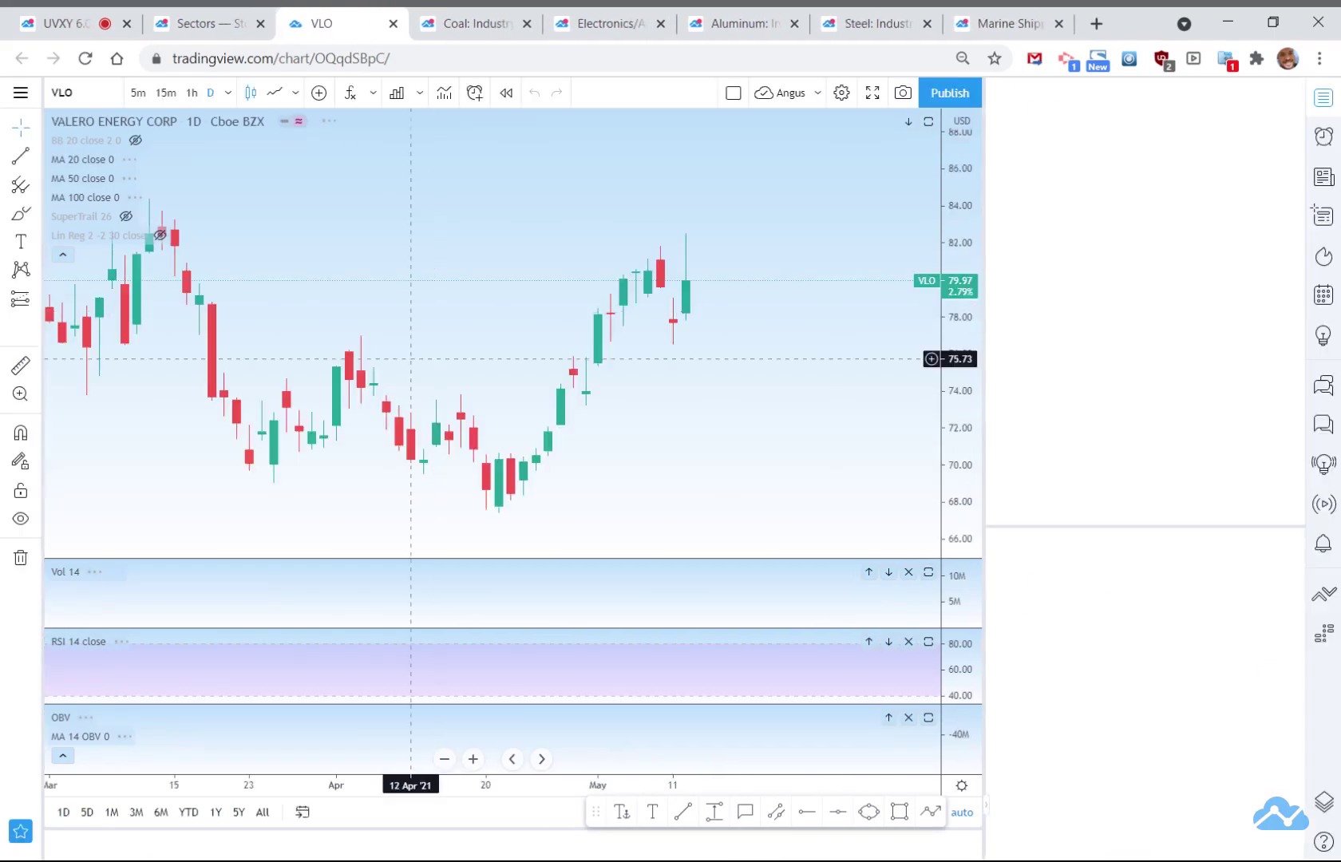
Examine Valero Energy's daily price swings, moving averages and indicators from late 2020 to May 2021
scroll(693, 415, down, 6)
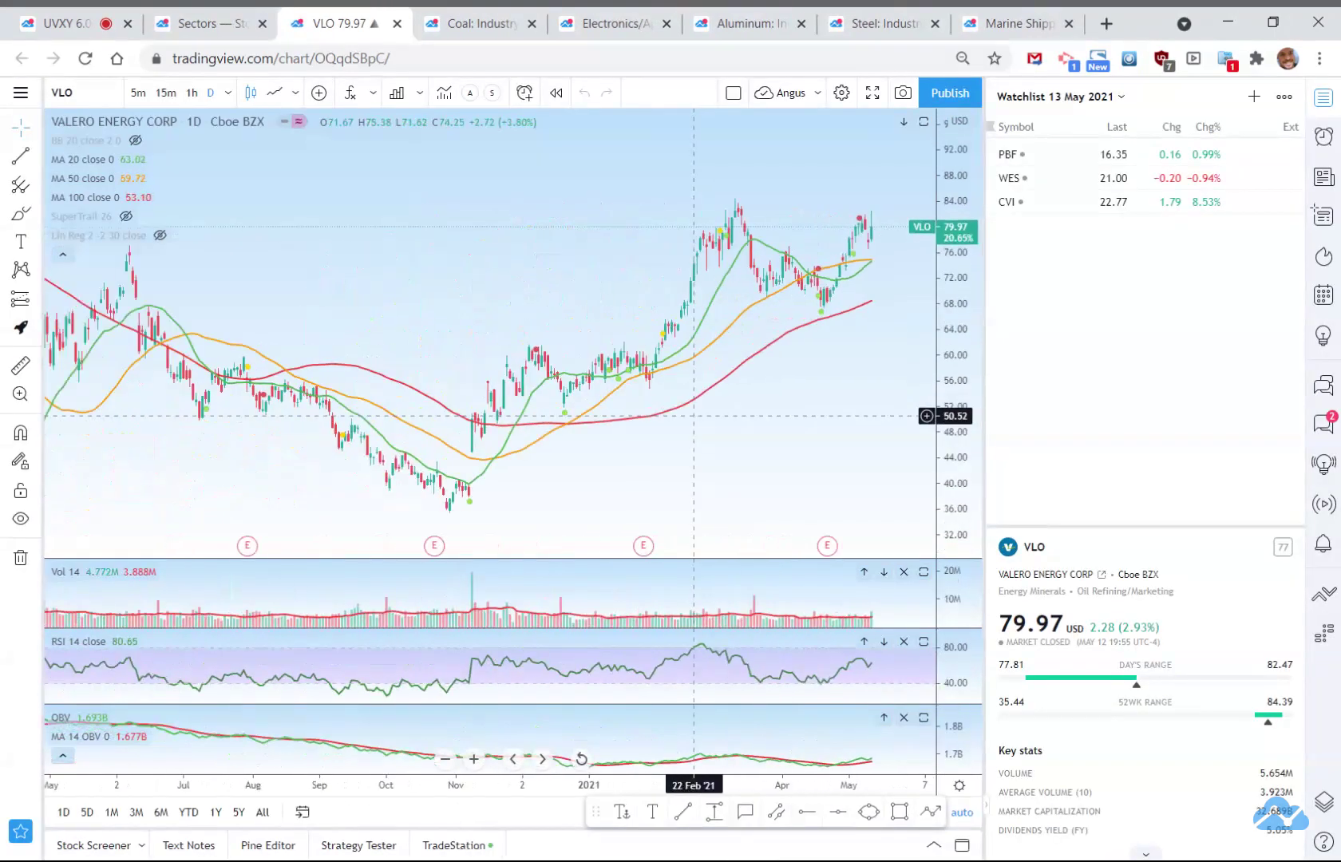
scroll(694, 415, down, 5)
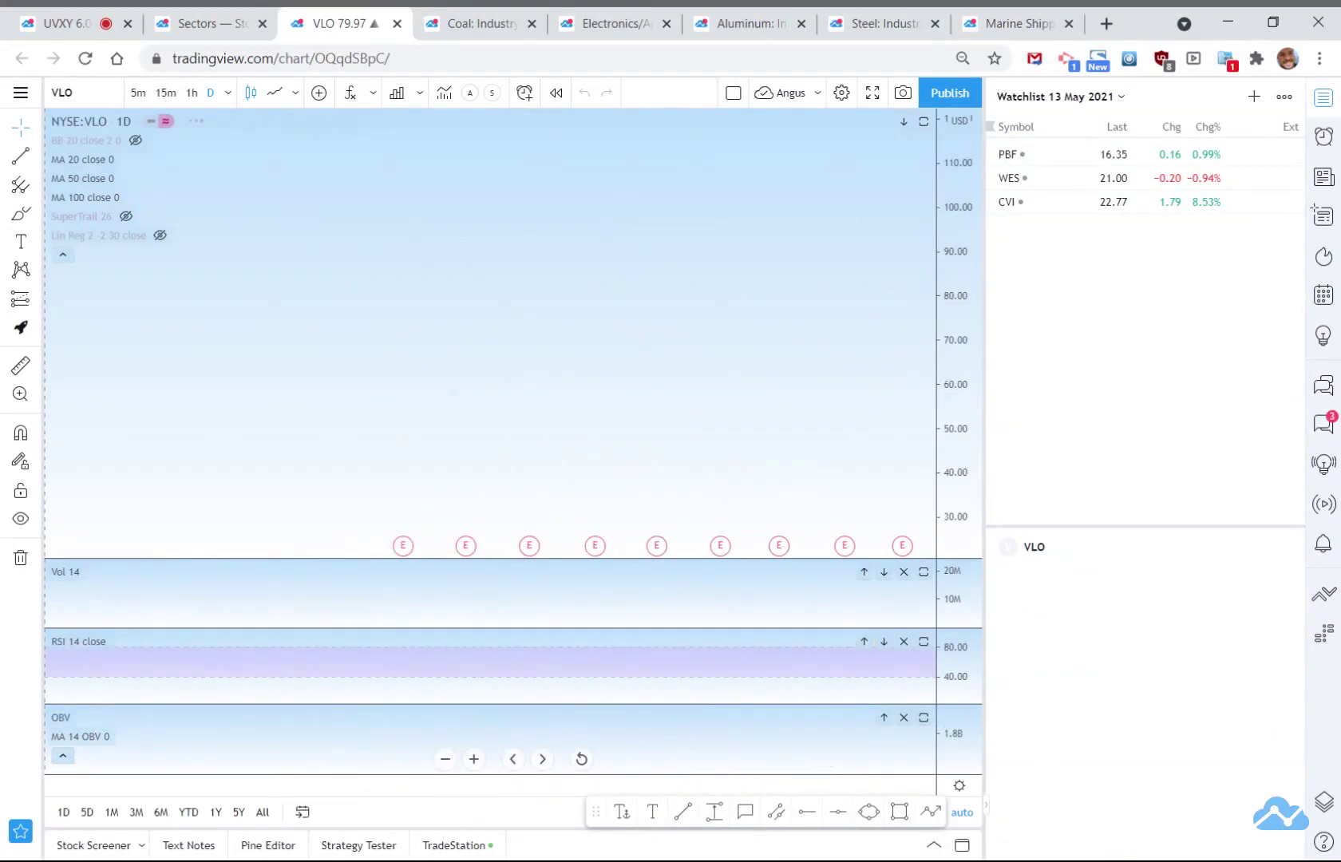
scroll(724, 415, up, 4)
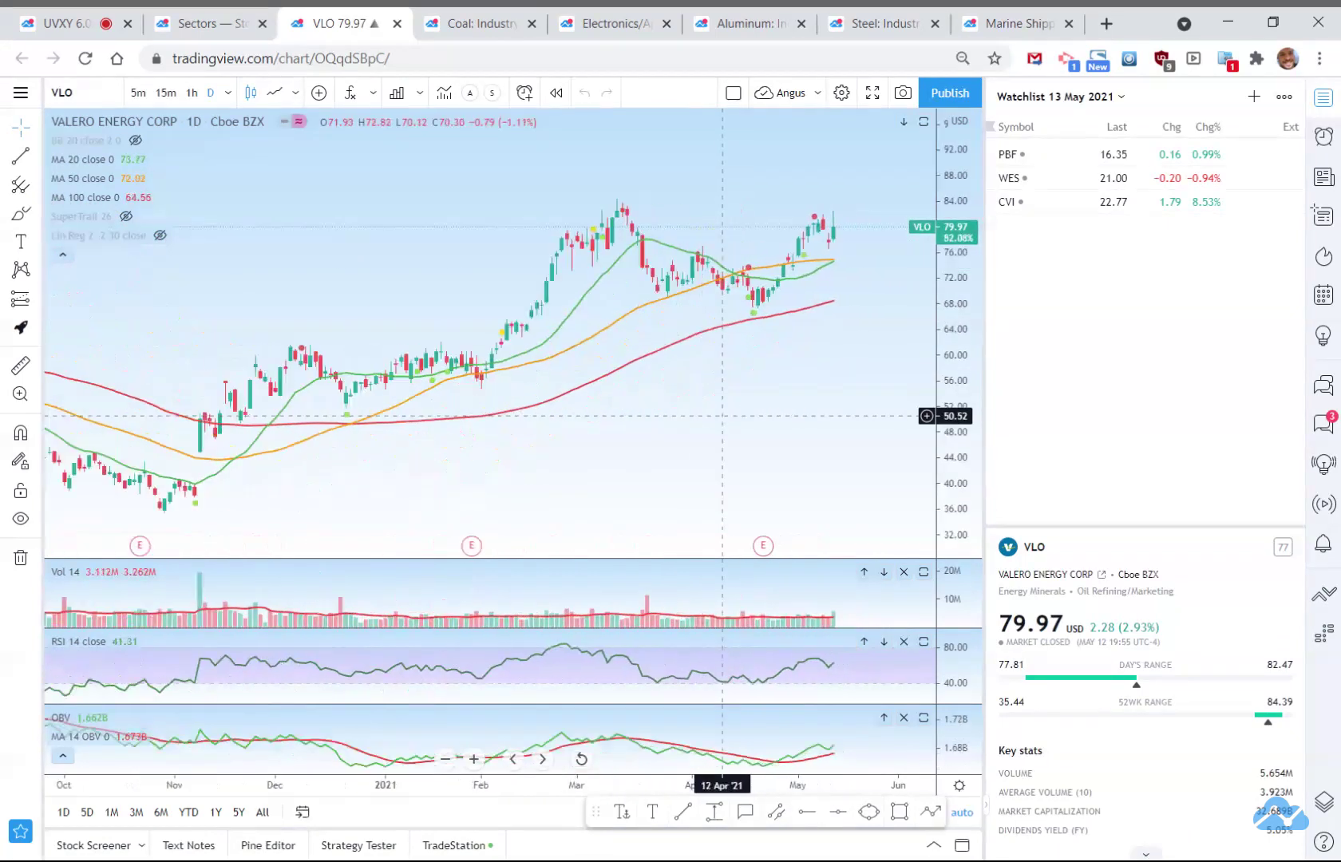
scroll(724, 416, up, 4)
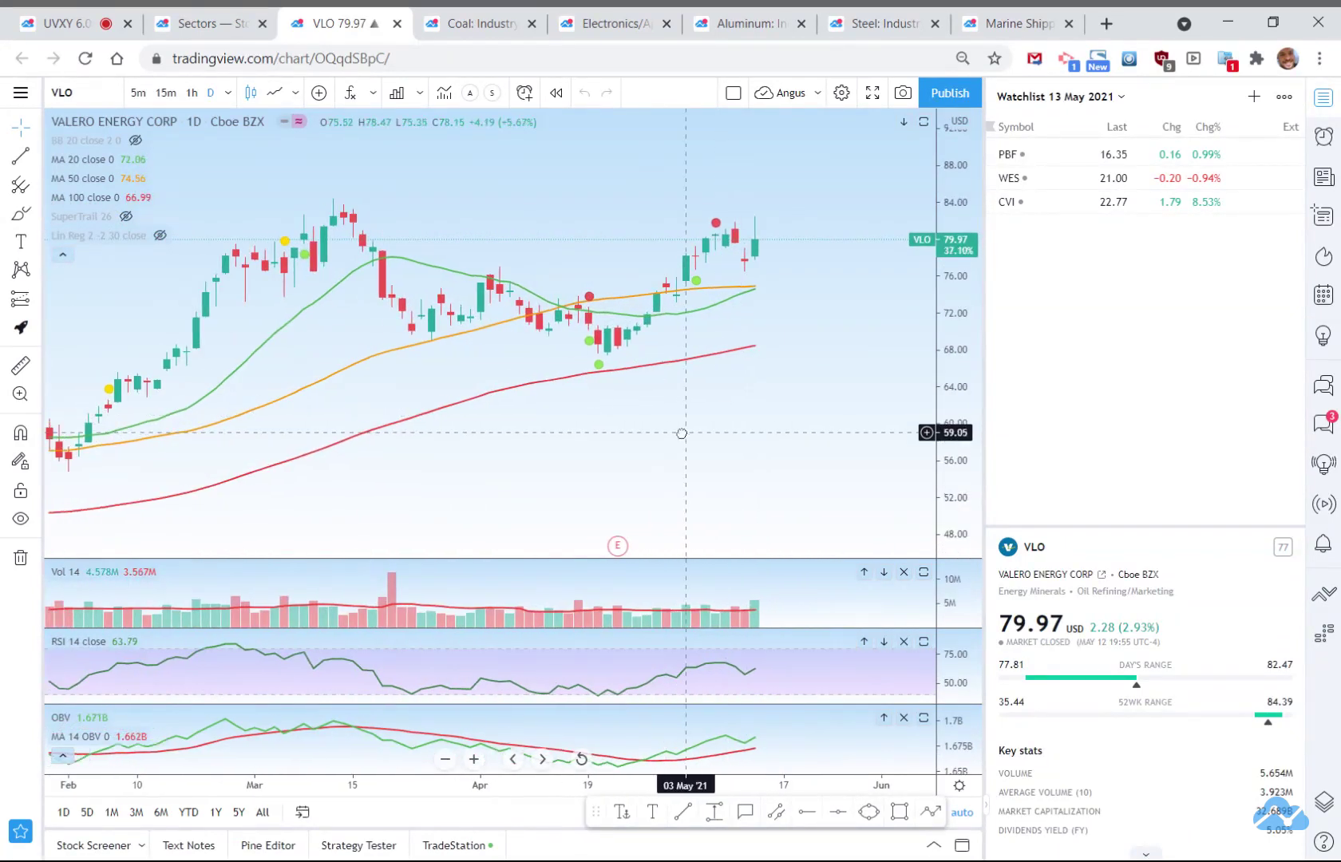
scroll(682, 433, left, 2)
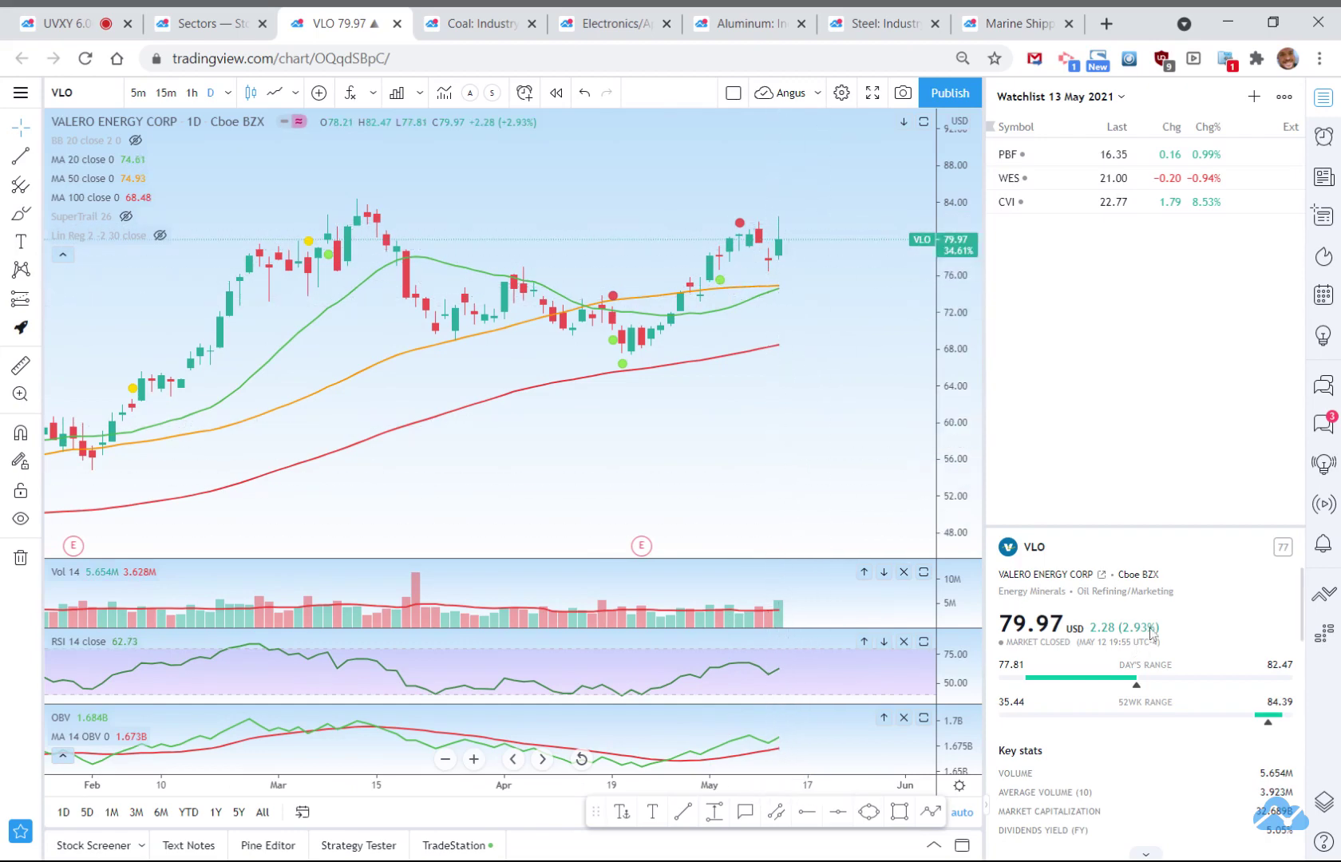
scroll(790, 482, up, 1)
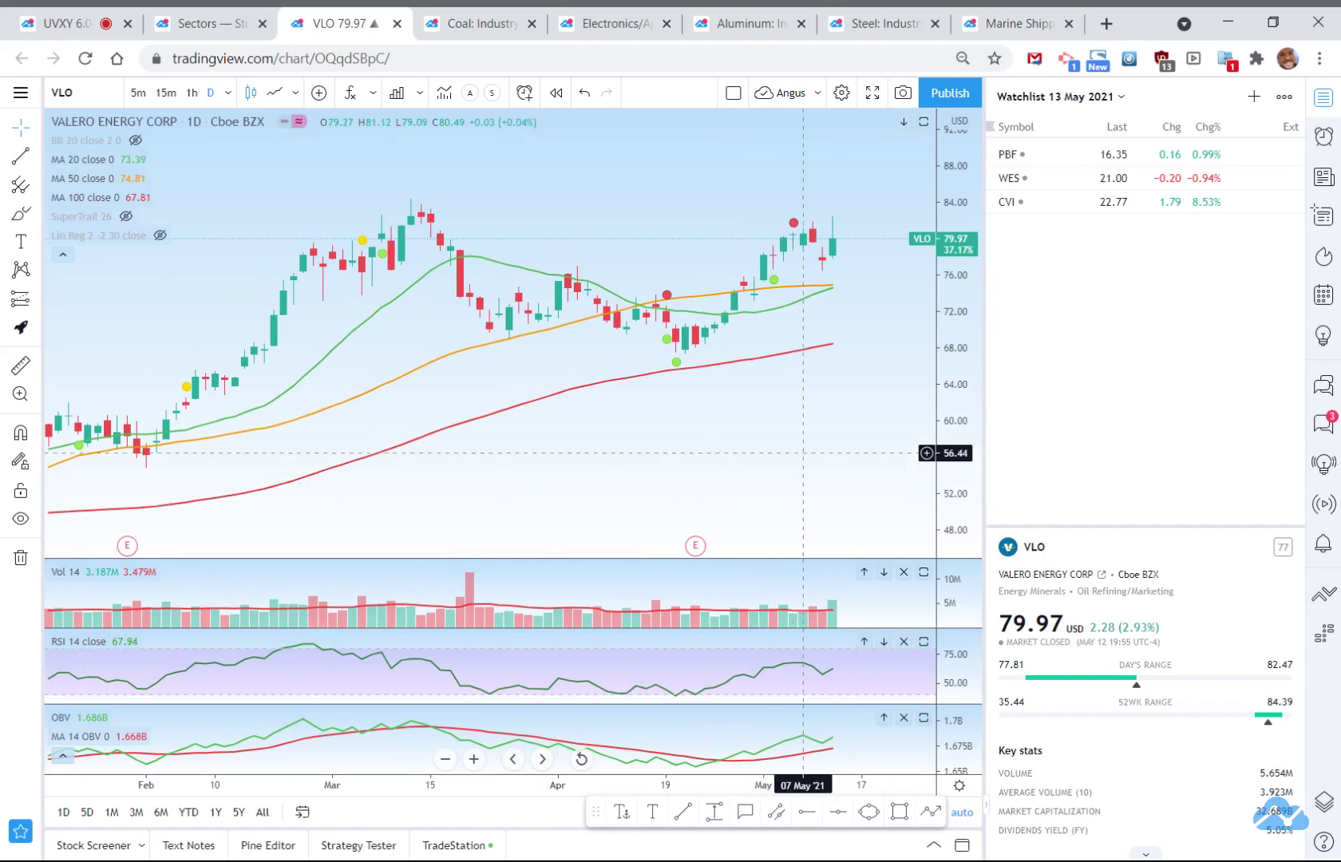
scroll(797, 453, up, 1)
scroll(798, 452, up, 1)
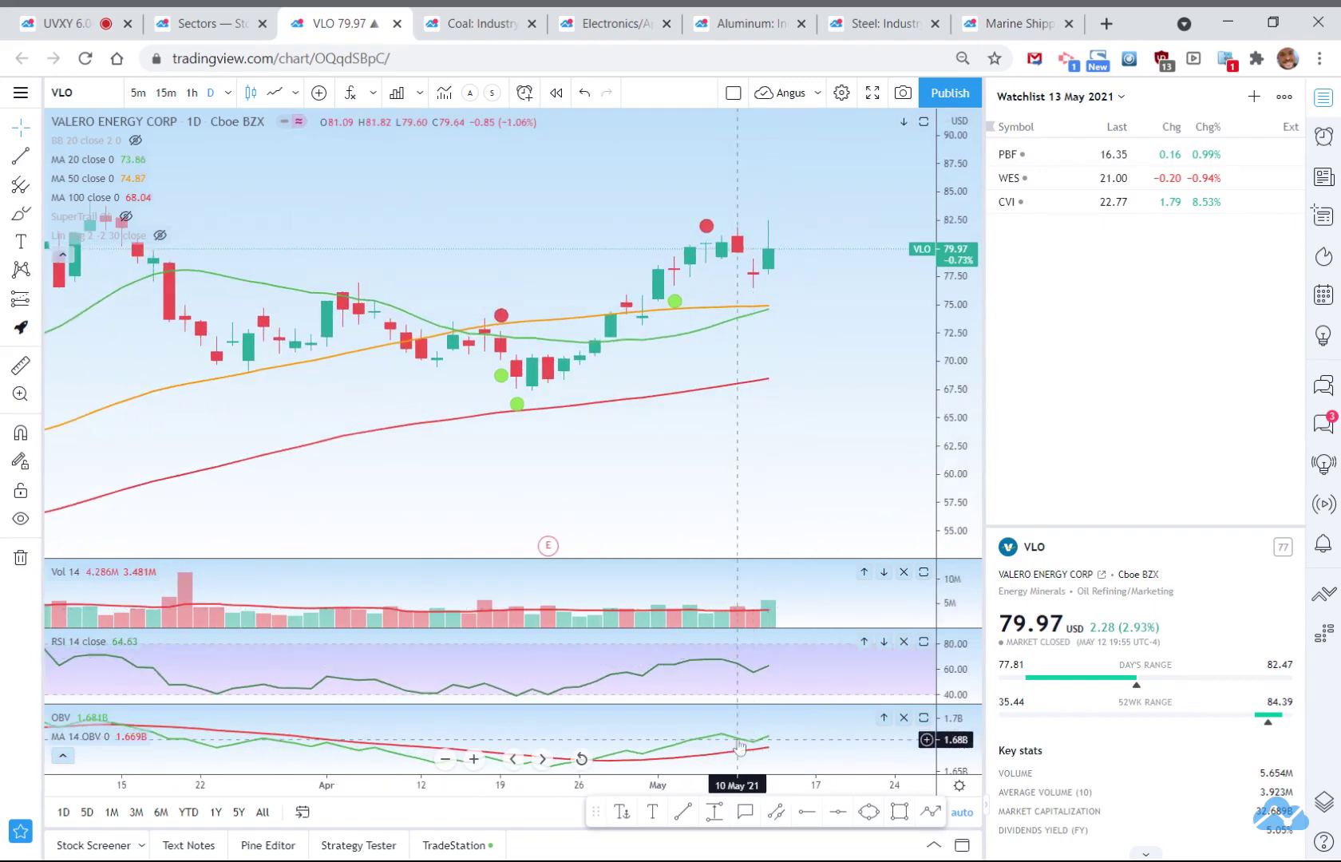
scroll(772, 263, up, 1)
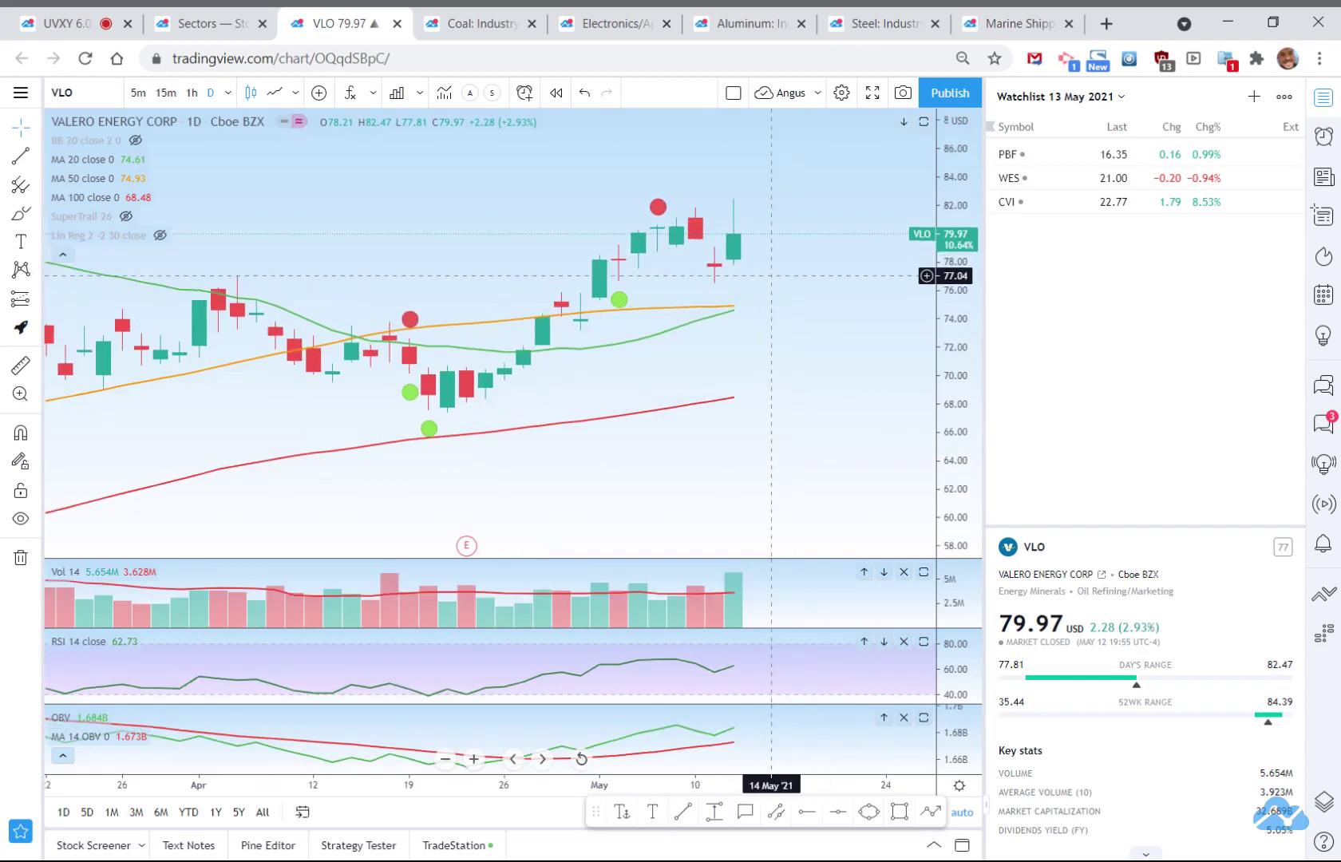
Create a one-time alert on VLO for price crossing 80.25, with pop-up and email notification
right_click(771, 227)
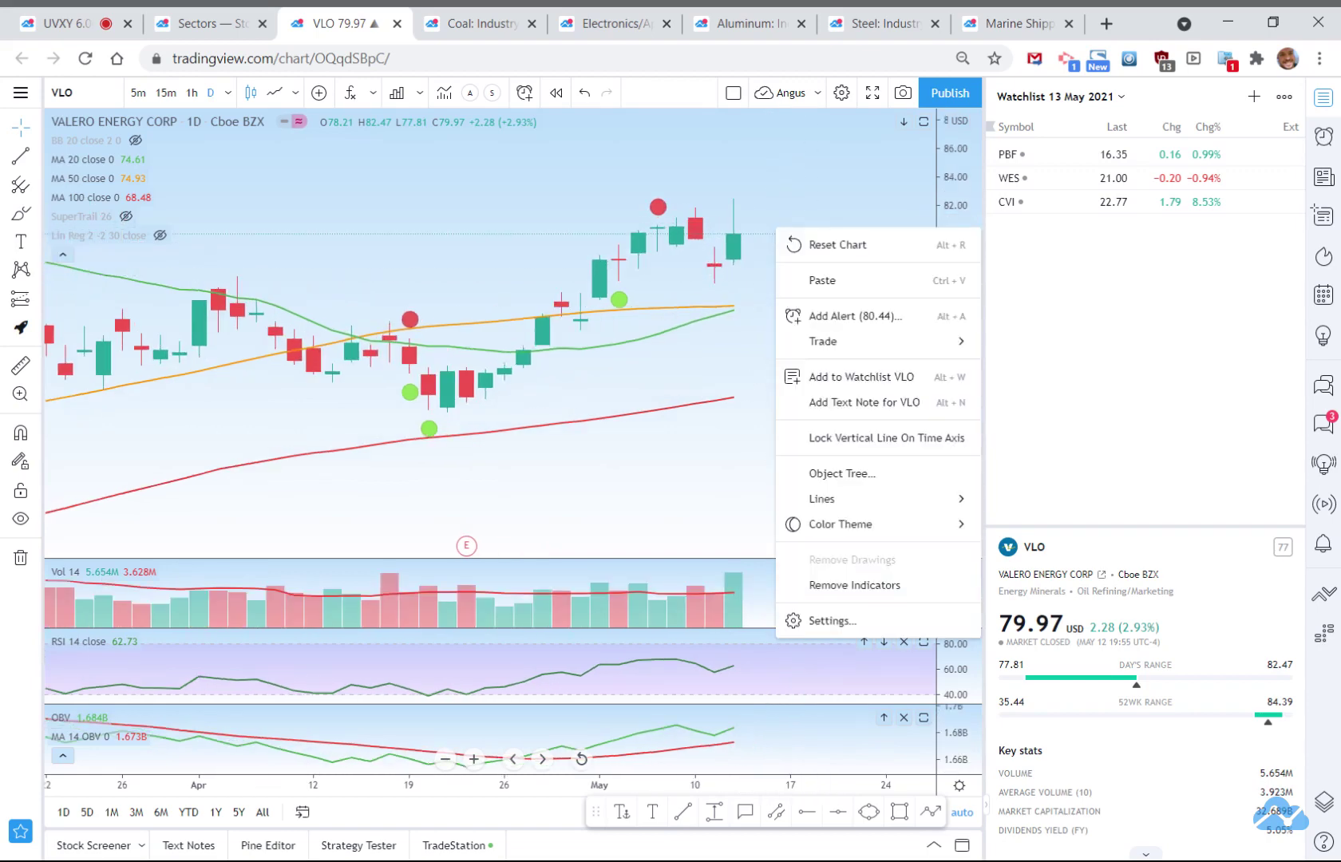
click(827, 317)
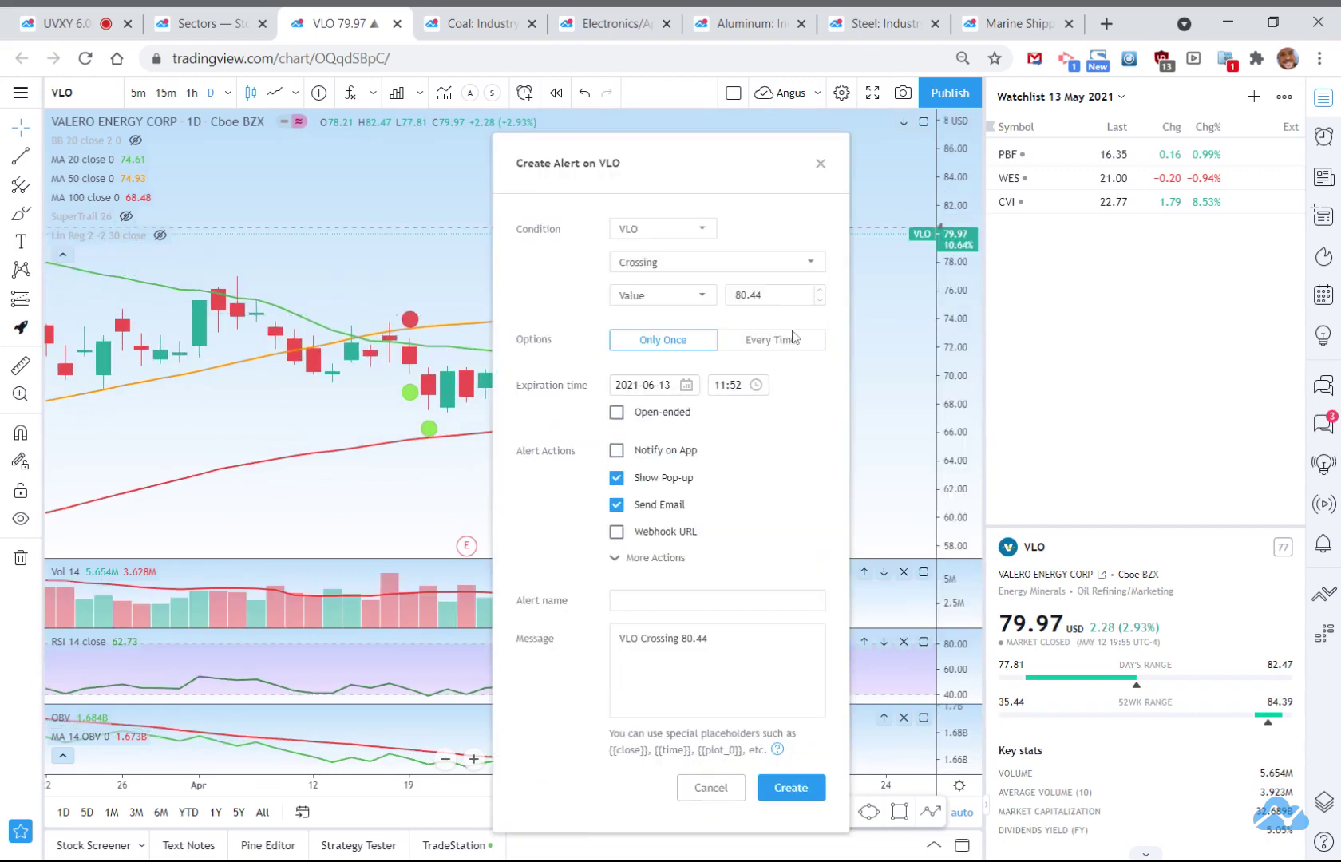
click(750, 294)
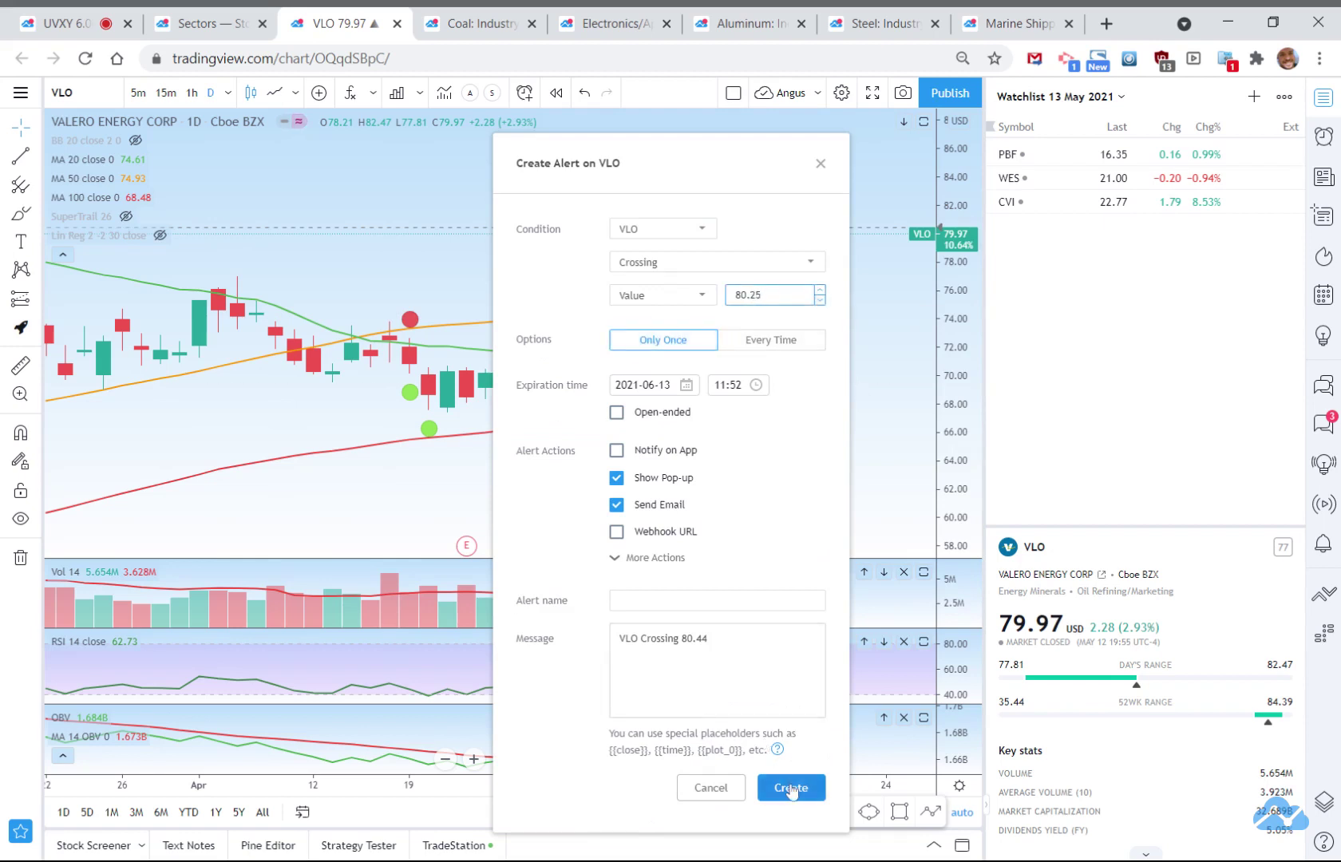
click(790, 788)
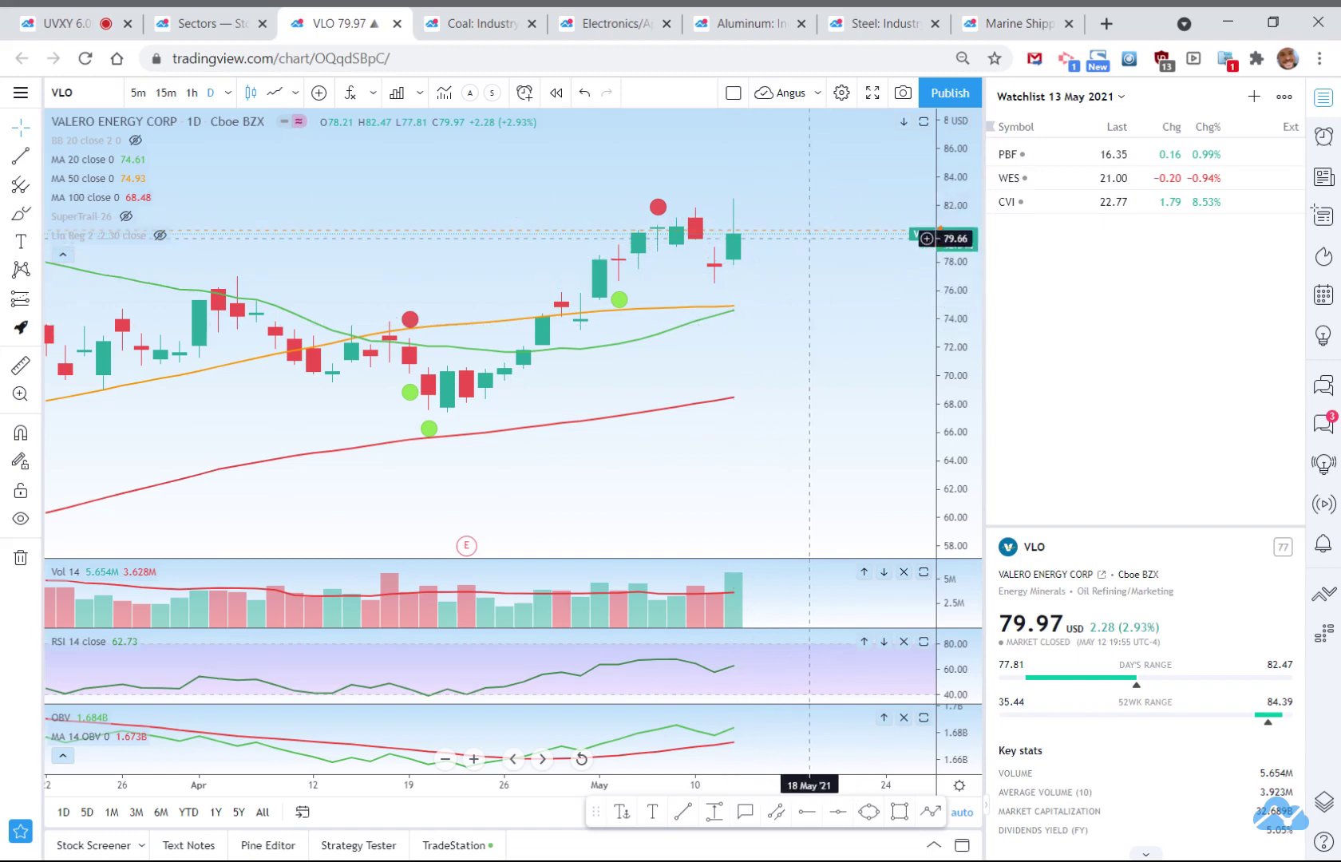
Open the community idea marked on VLO's 20 April 2021 candle, pause its video and close the idea
scroll(746, 402, down, 2)
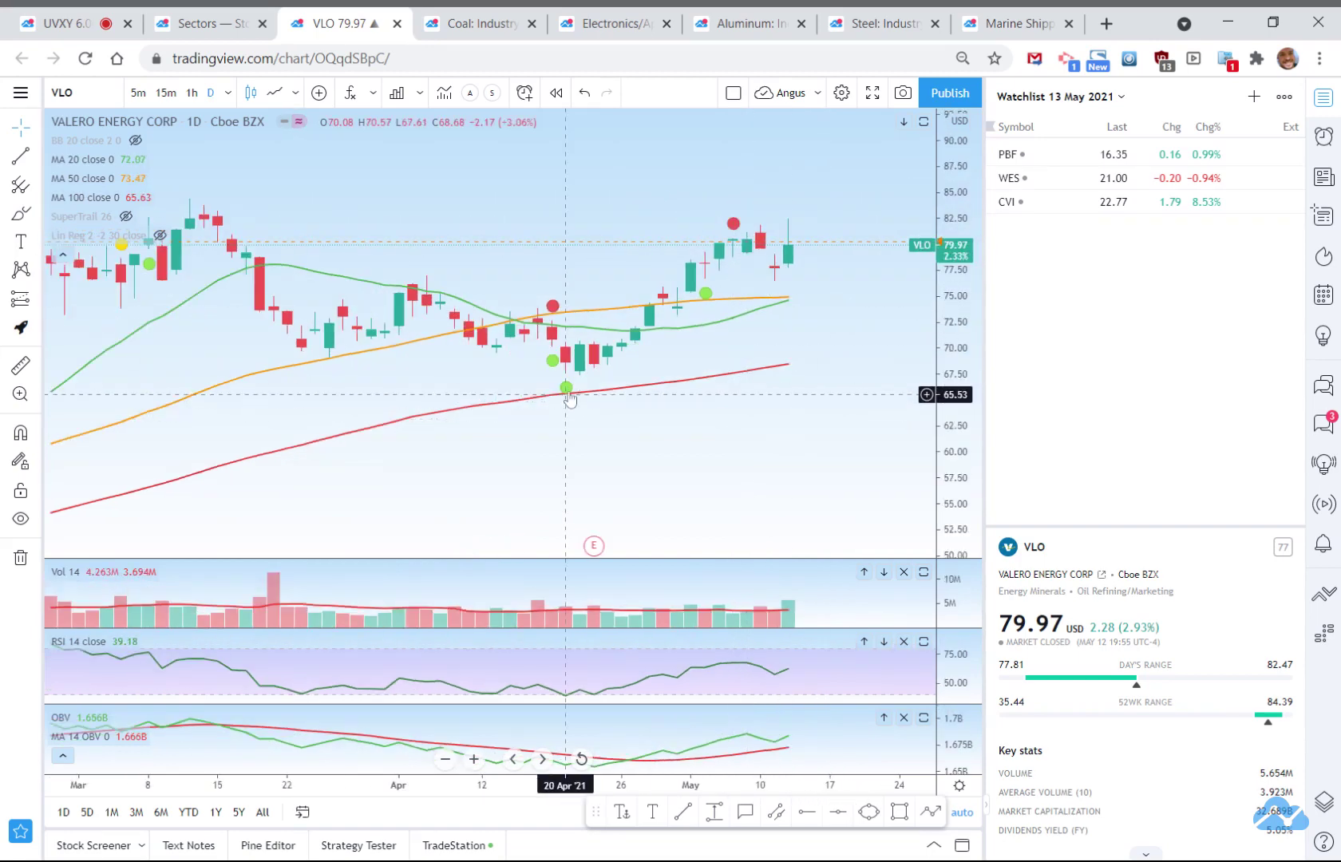
mouse_move(567, 390)
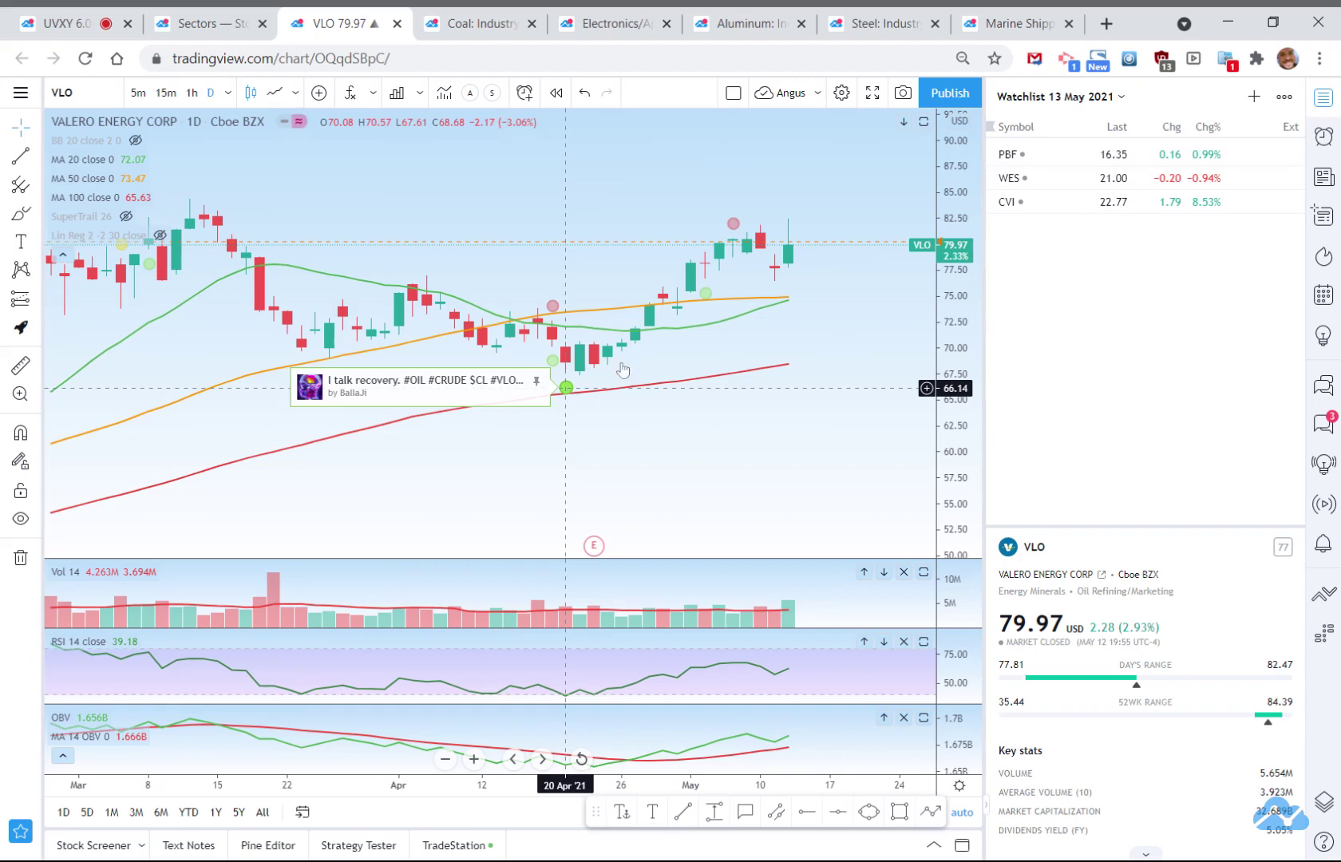
click(567, 389)
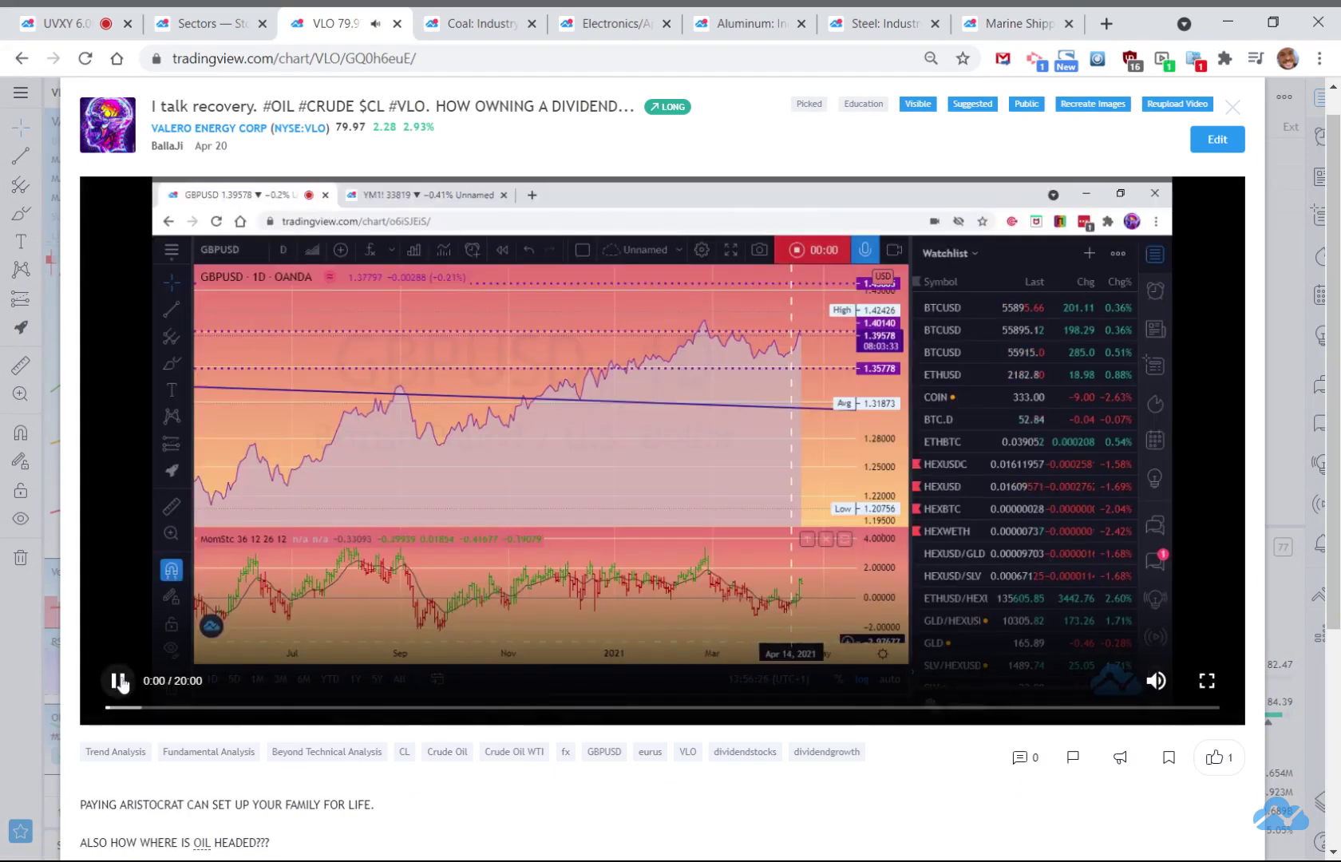
click(118, 681)
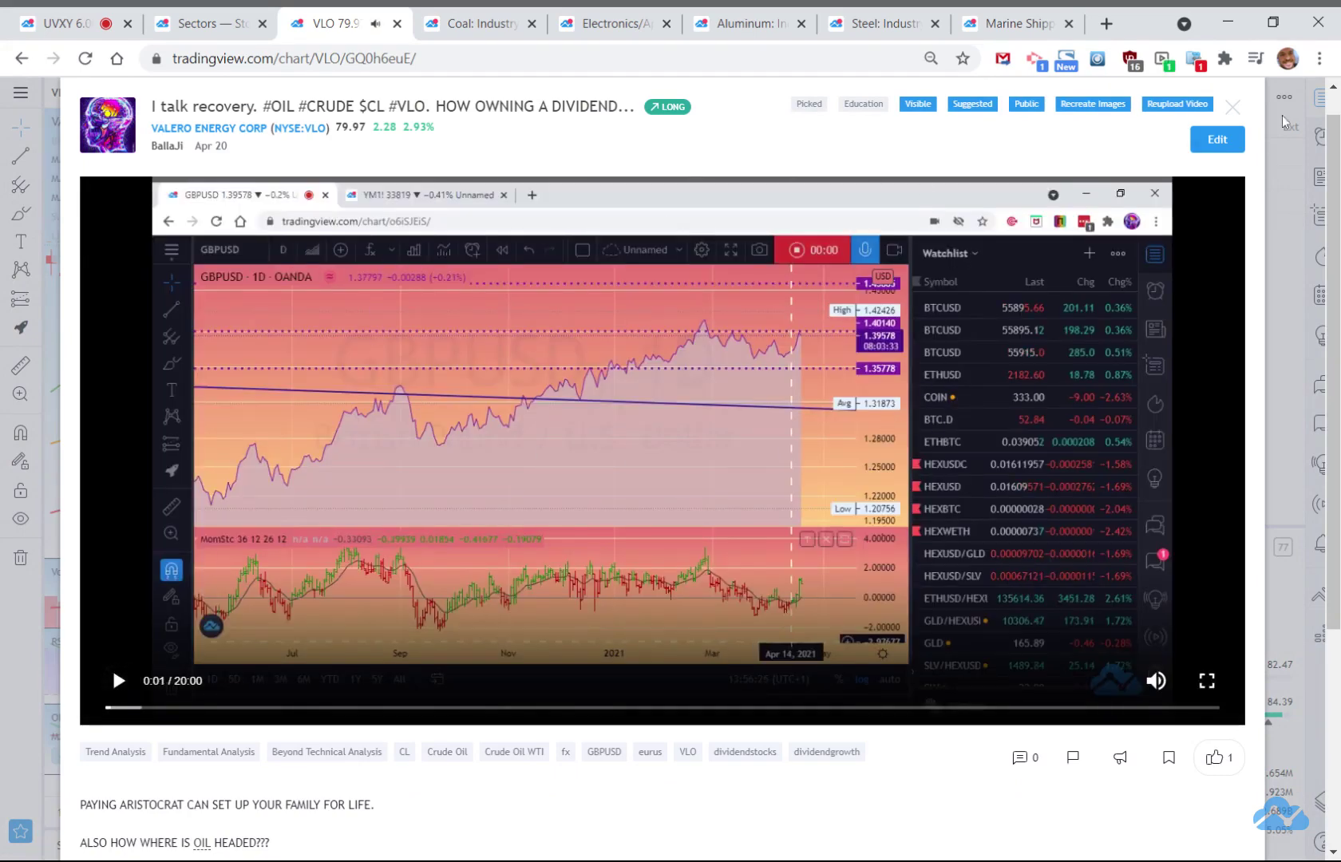
click(1233, 107)
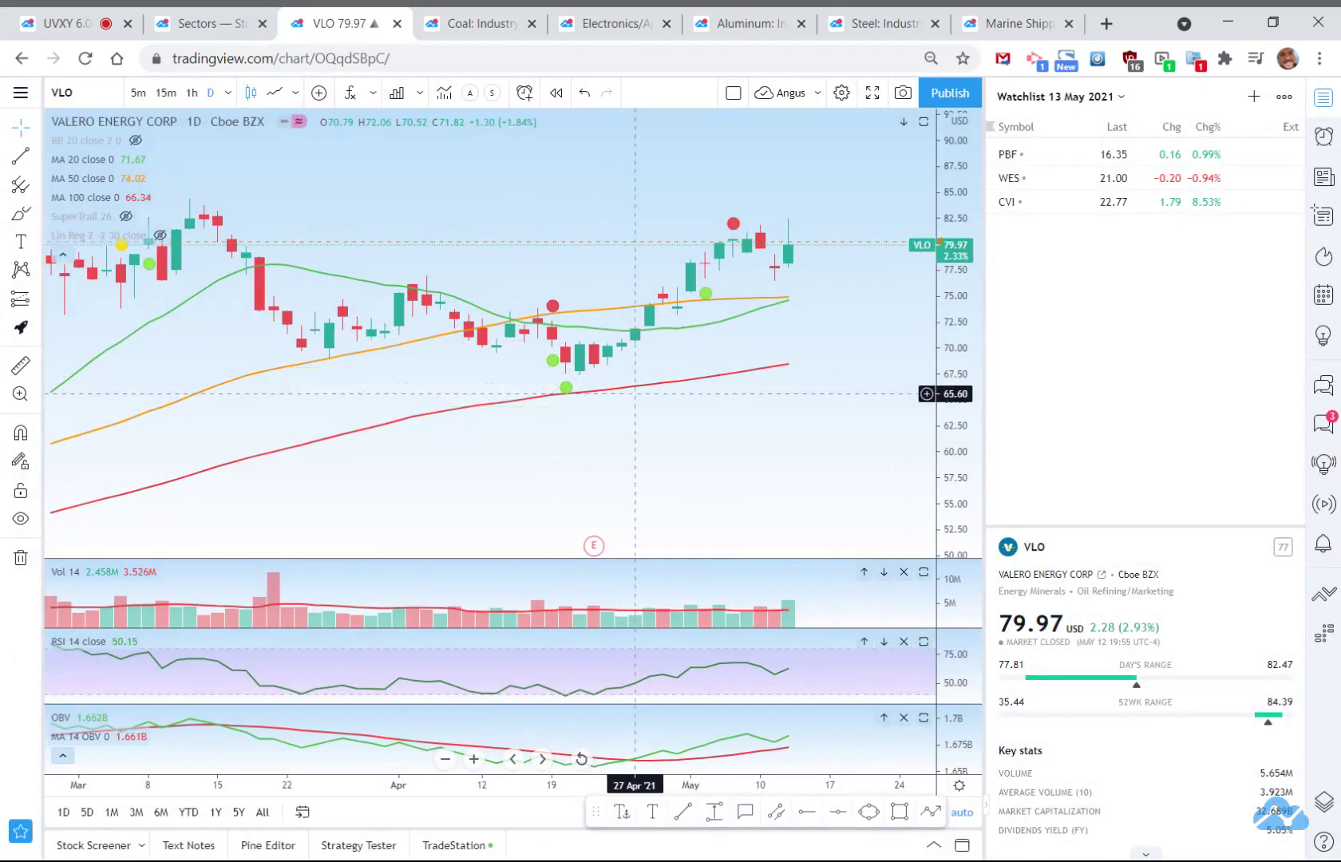
Check the other community idea markers on the VLO chart and add VLO to the watchlist
mouse_move(555, 311)
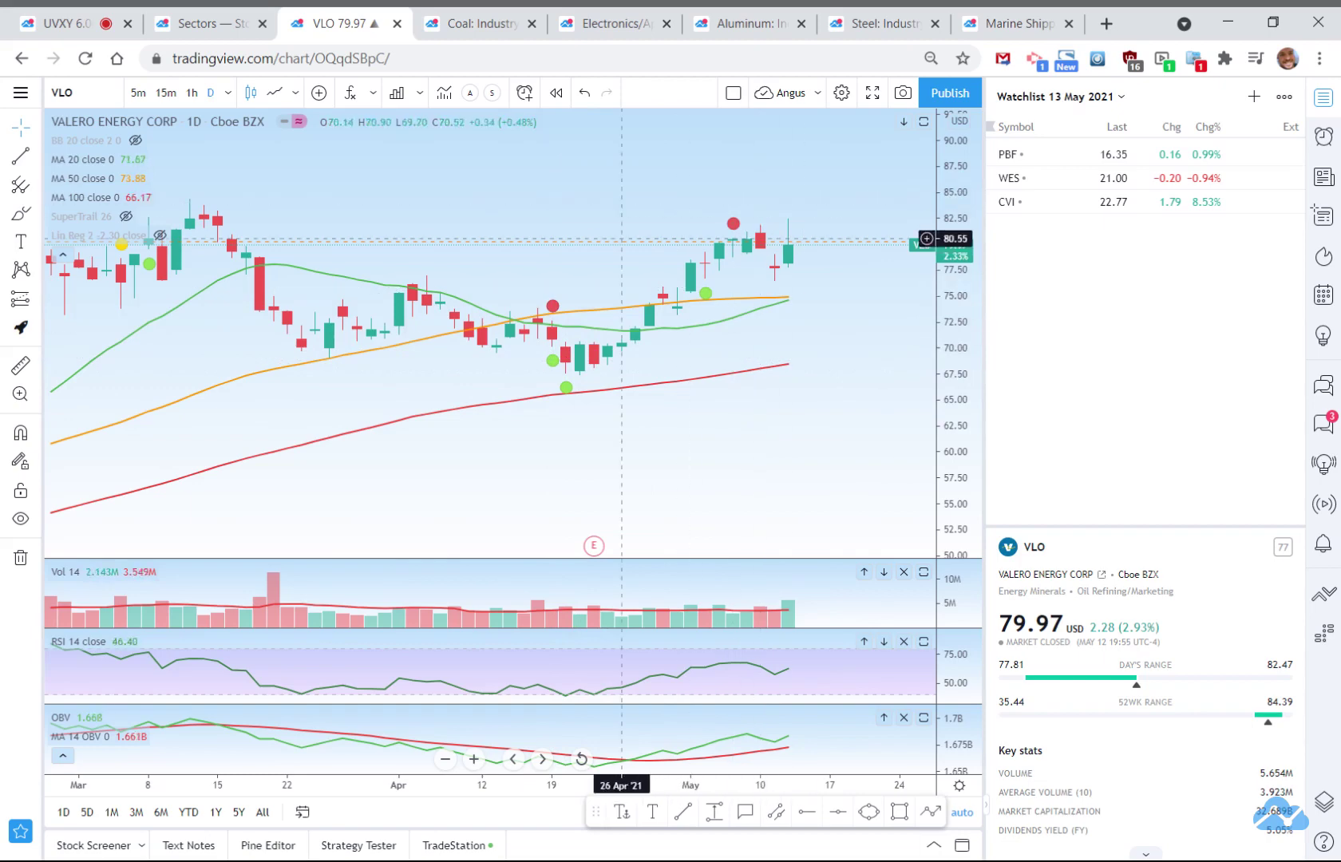
mouse_move(733, 227)
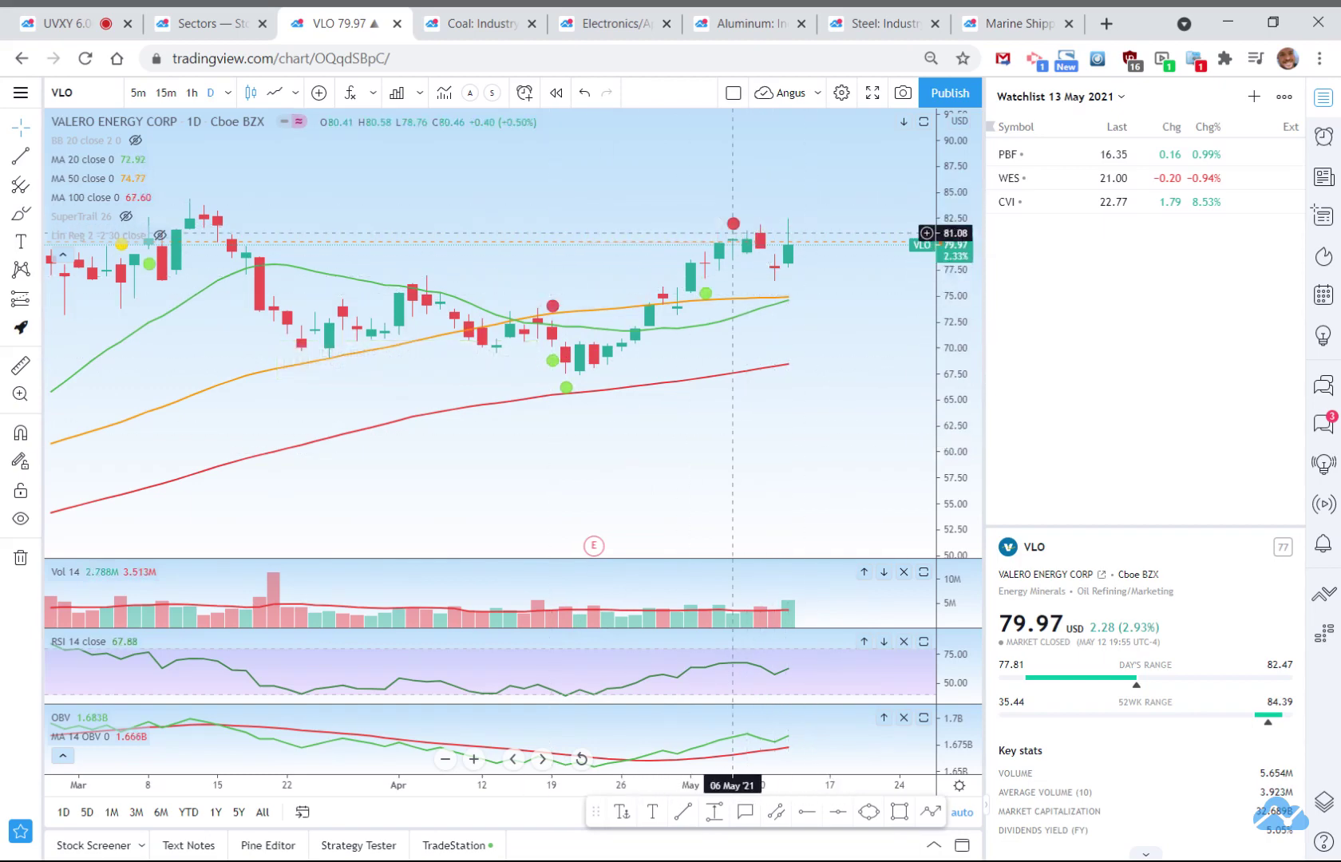
scroll(815, 399, down, 2)
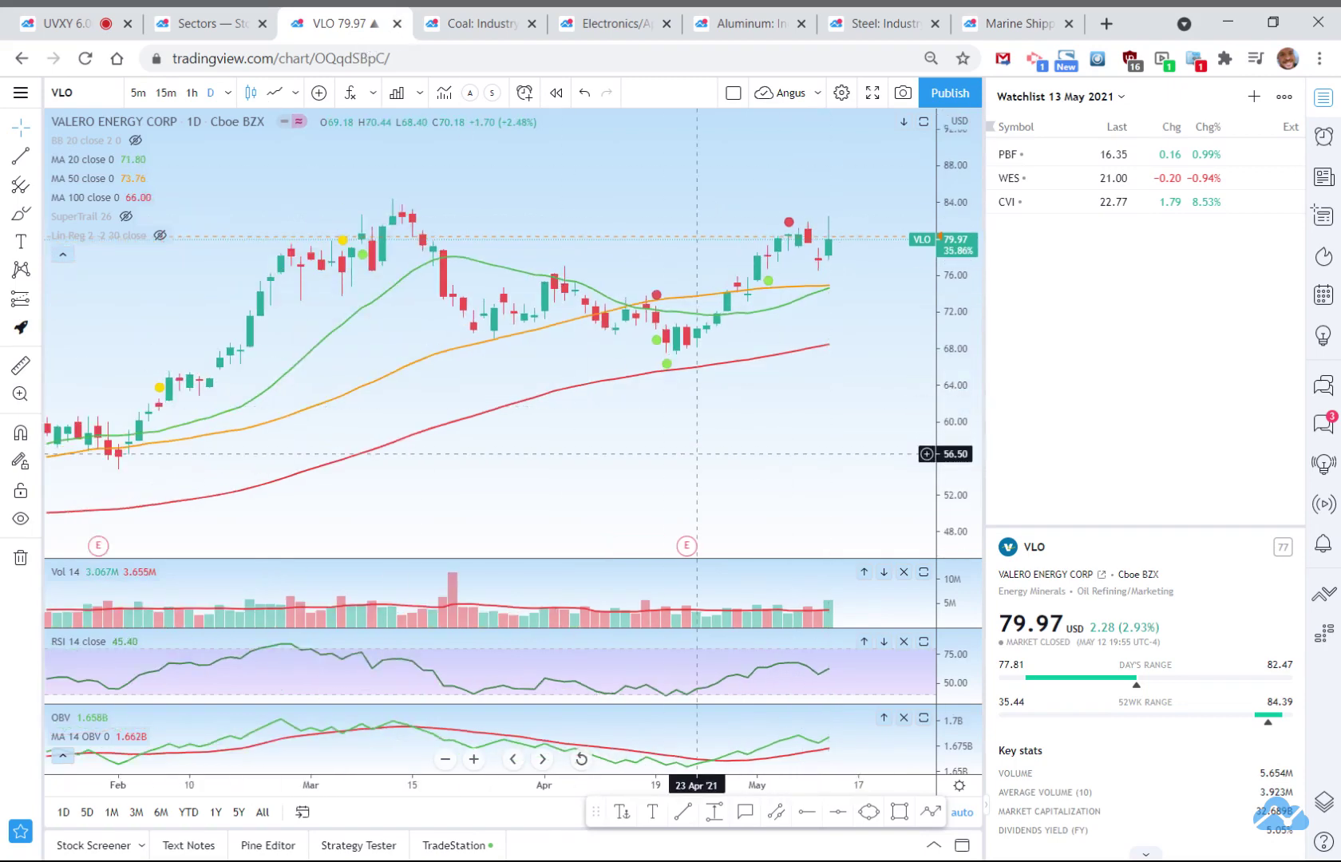
key(alt+w)
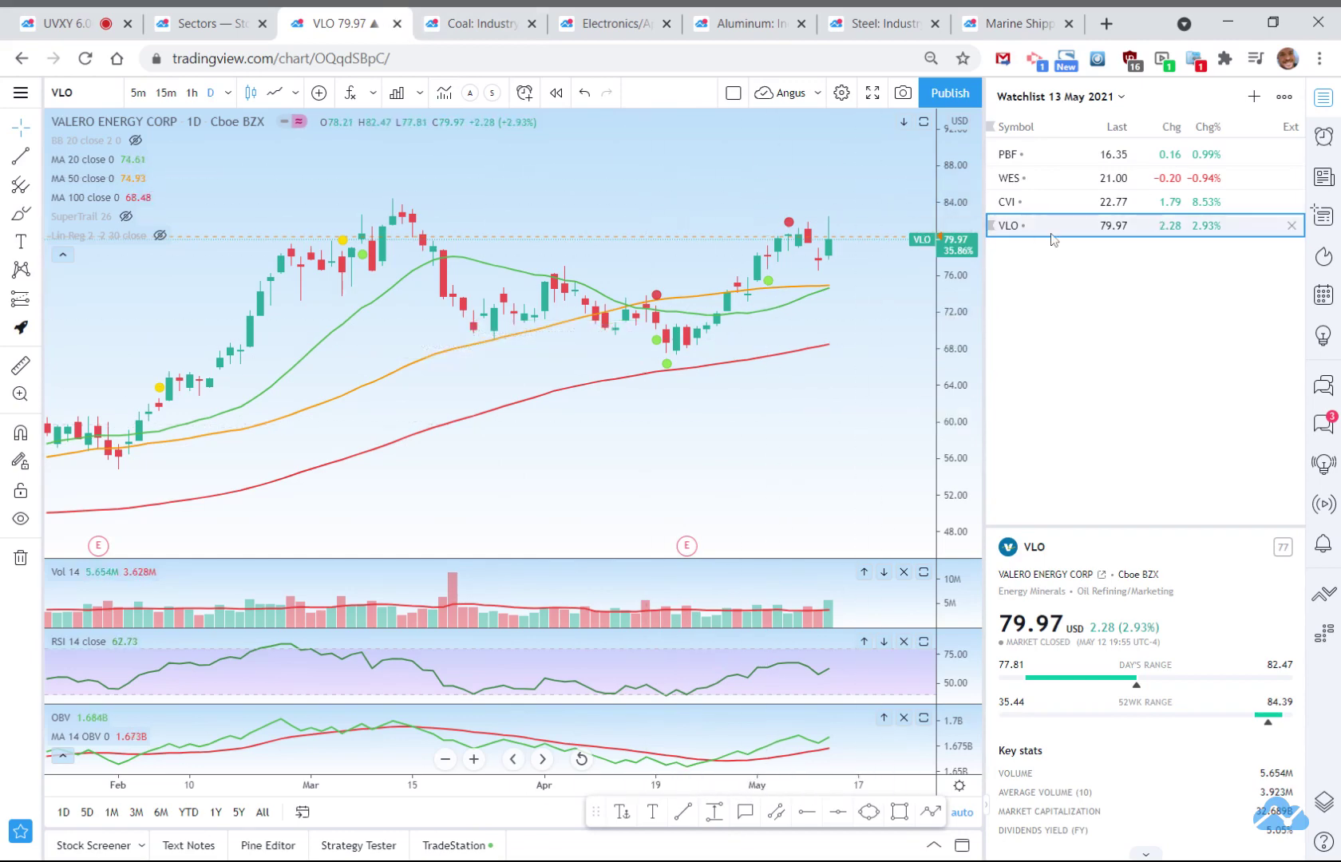
Draw a horizontal ray on the VLO chart from late February 2021 at about 79.77
mouse_move(284, 247)
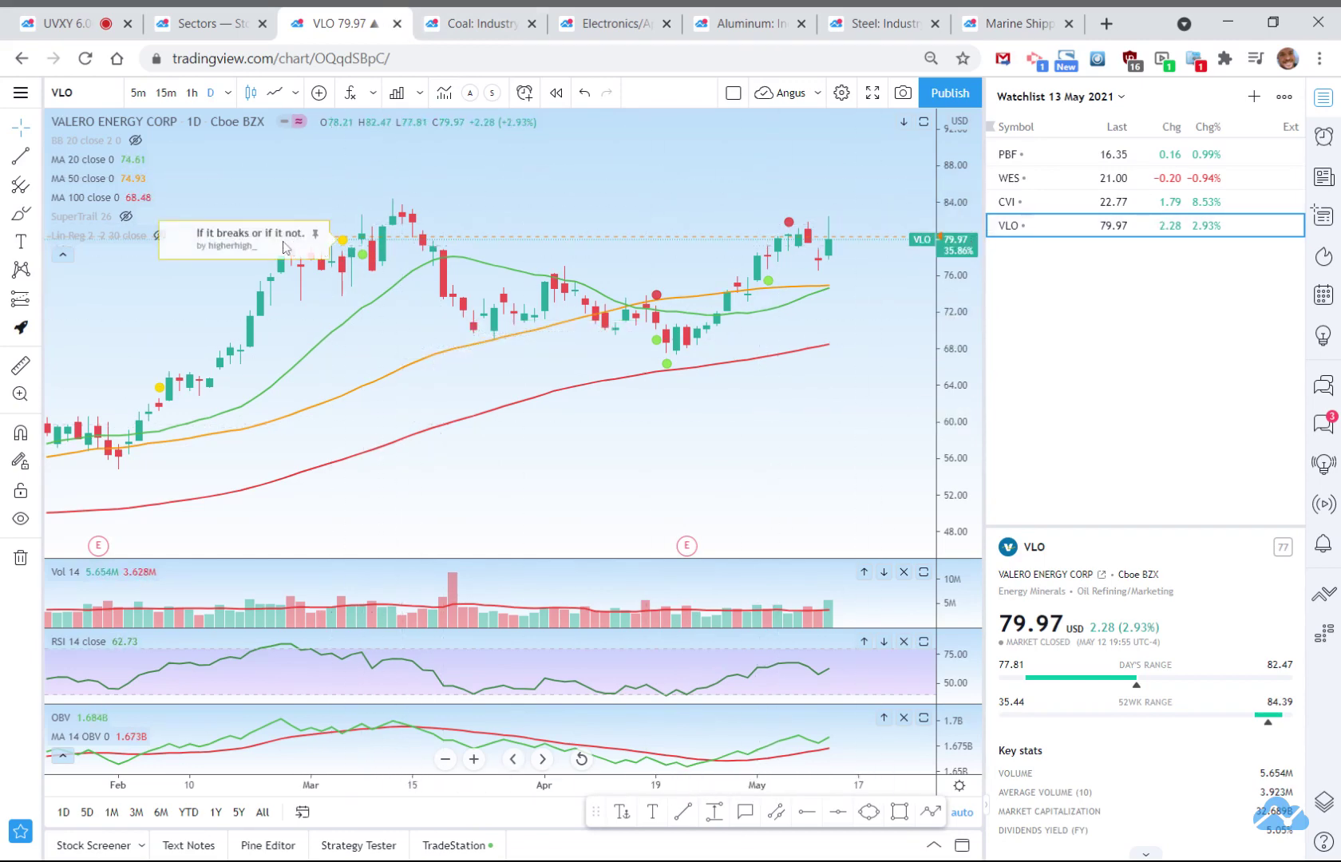
click(804, 814)
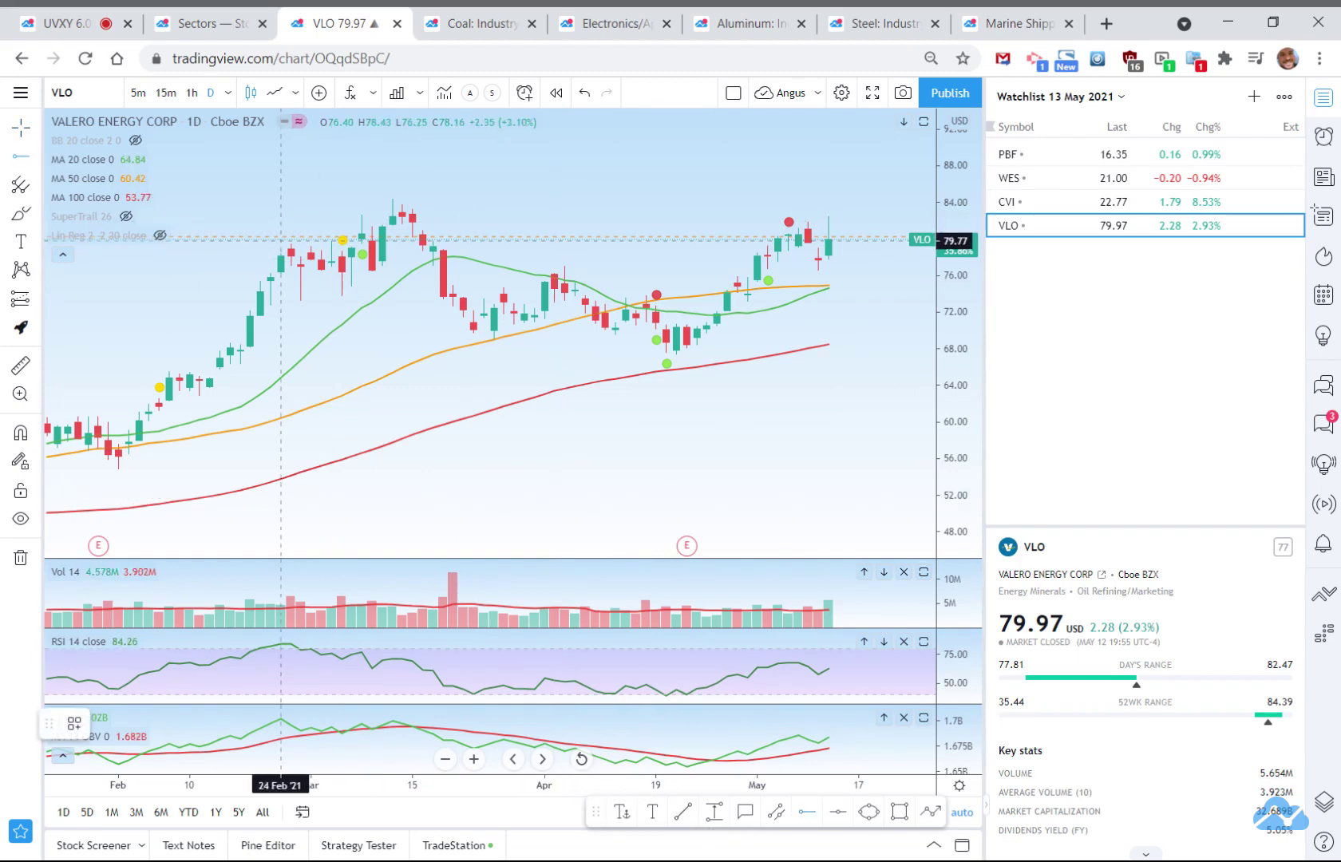
click(292, 239)
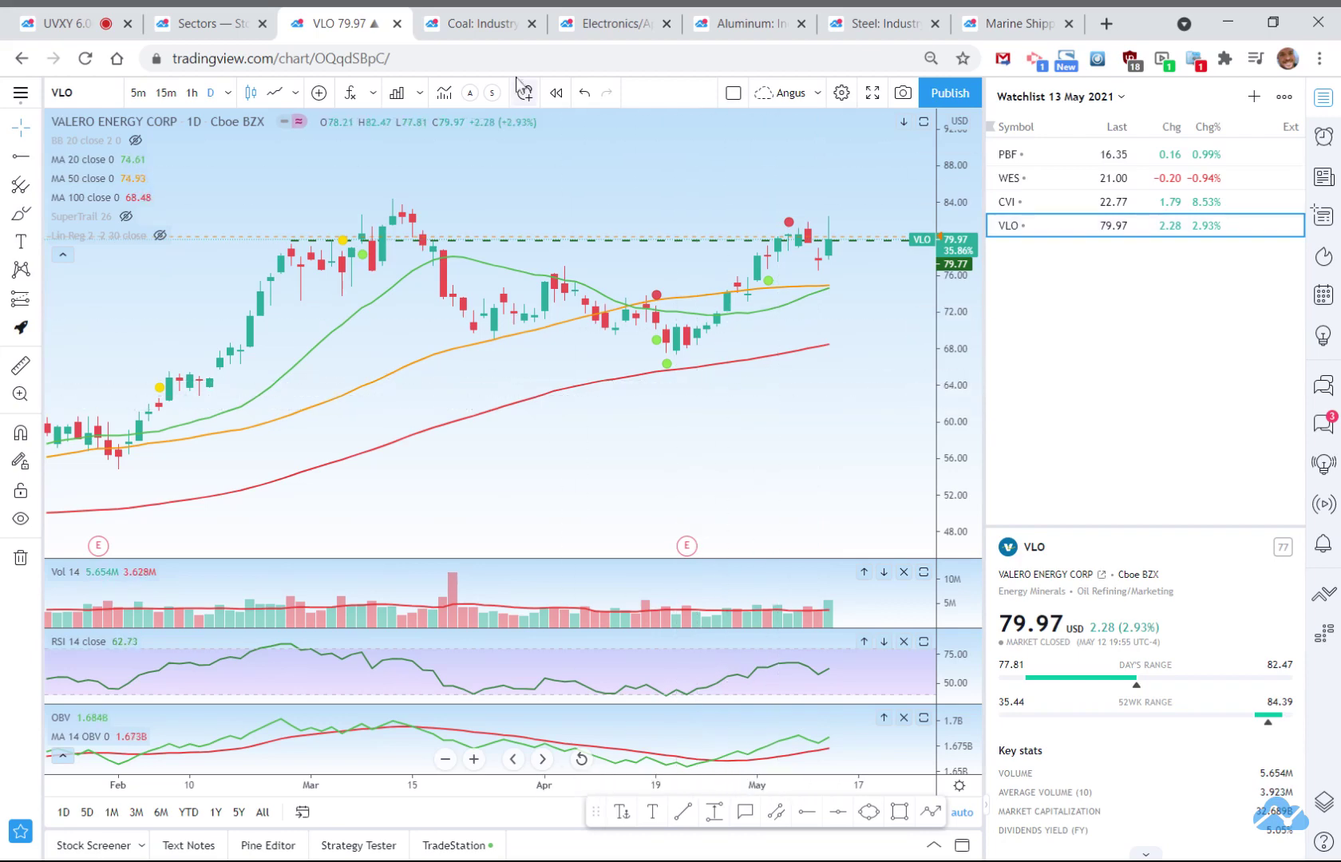
Close the VLO chart and the US stock sectors page to reach the Coal industry page
click(397, 29)
click(264, 31)
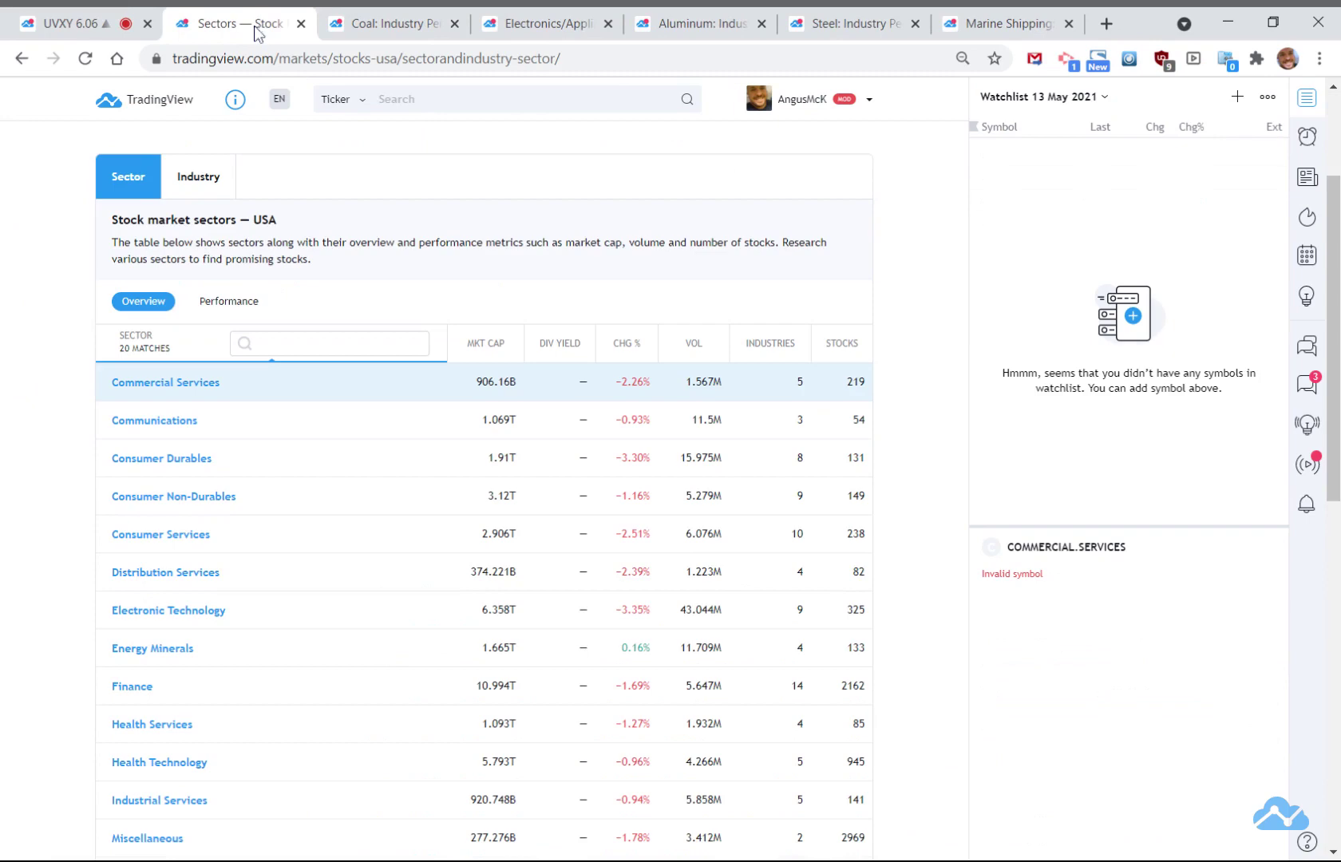
click(303, 26)
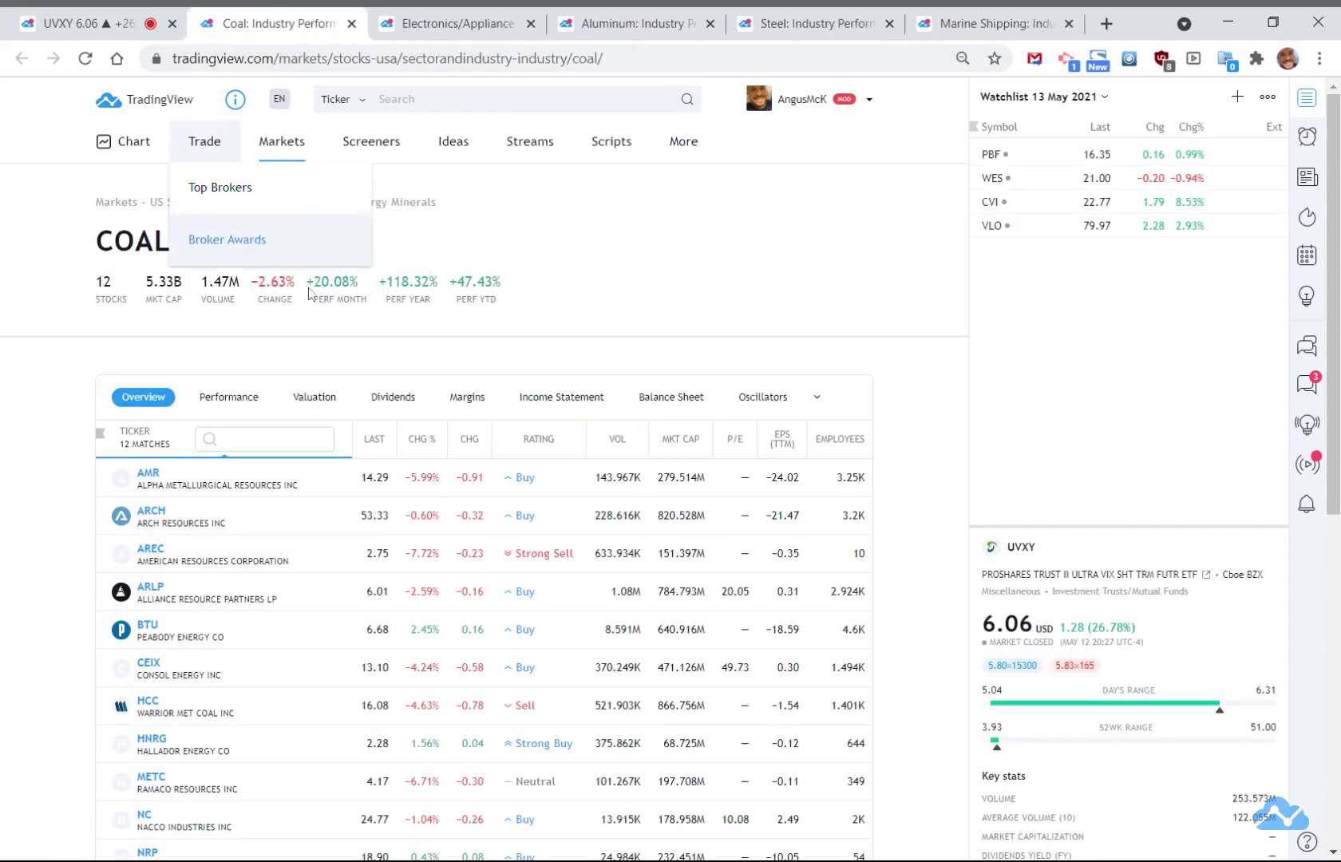
Rank the coal companies by highest 6-month performance and open Peabody Energy (BTU) in a background browser tab
click(249, 403)
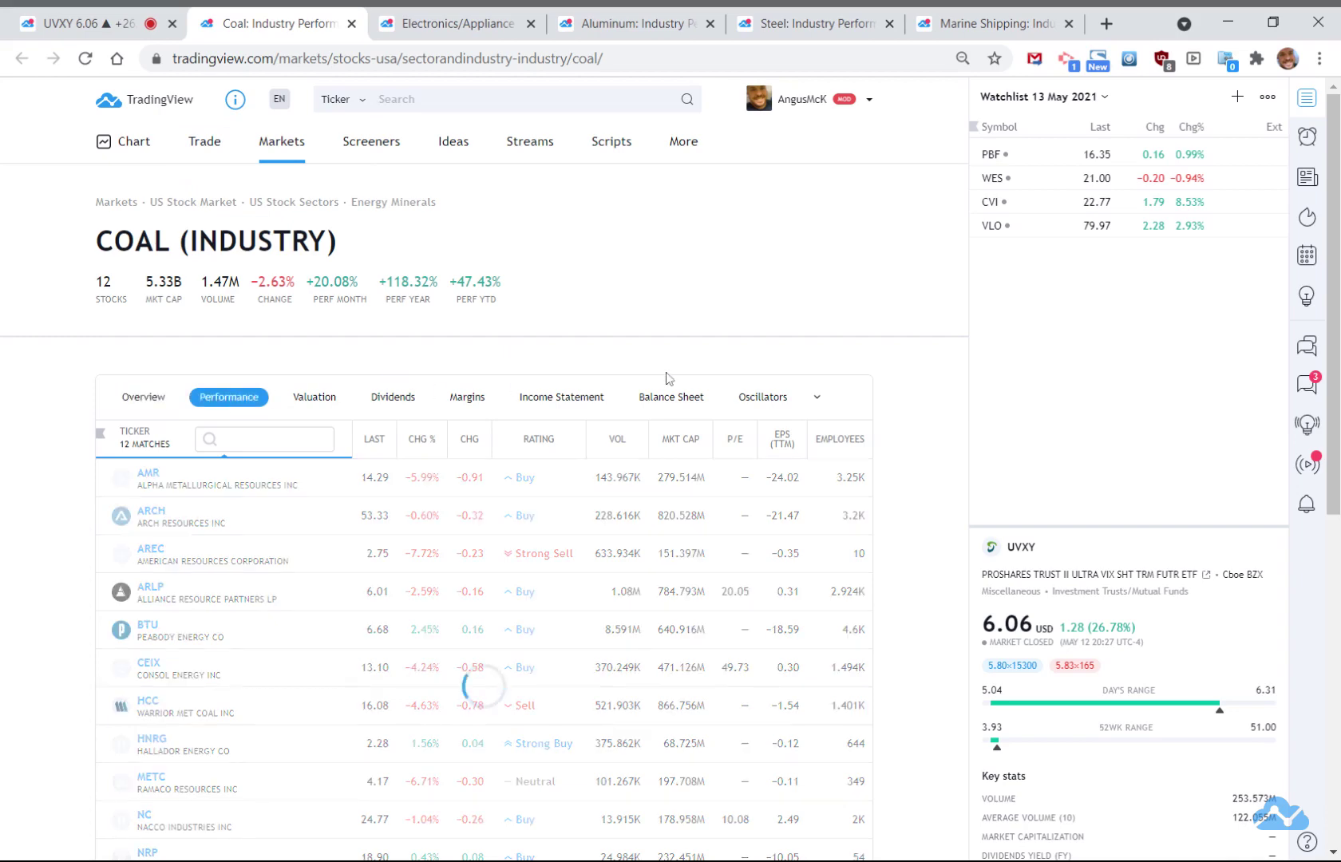
click(837, 444)
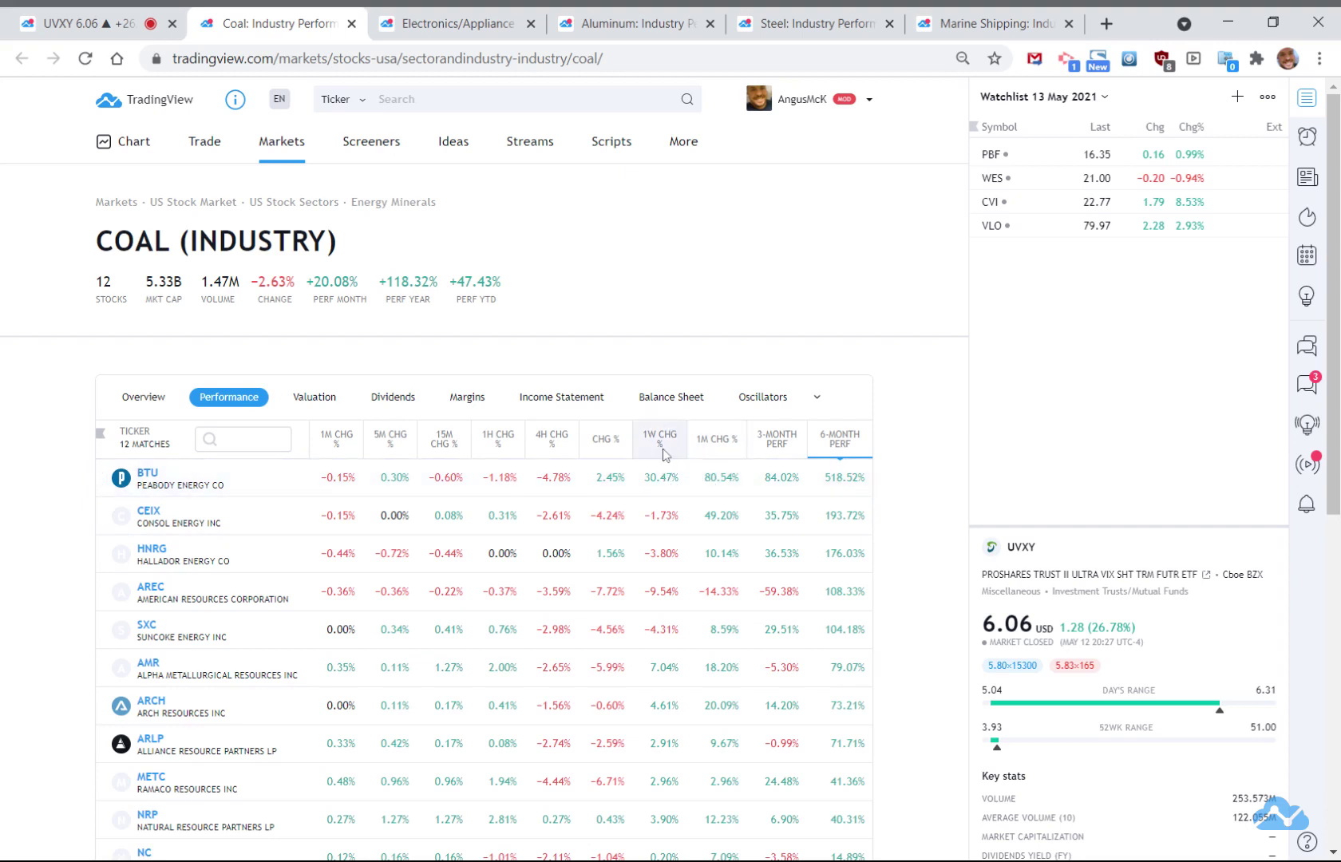
middle_click(155, 476)
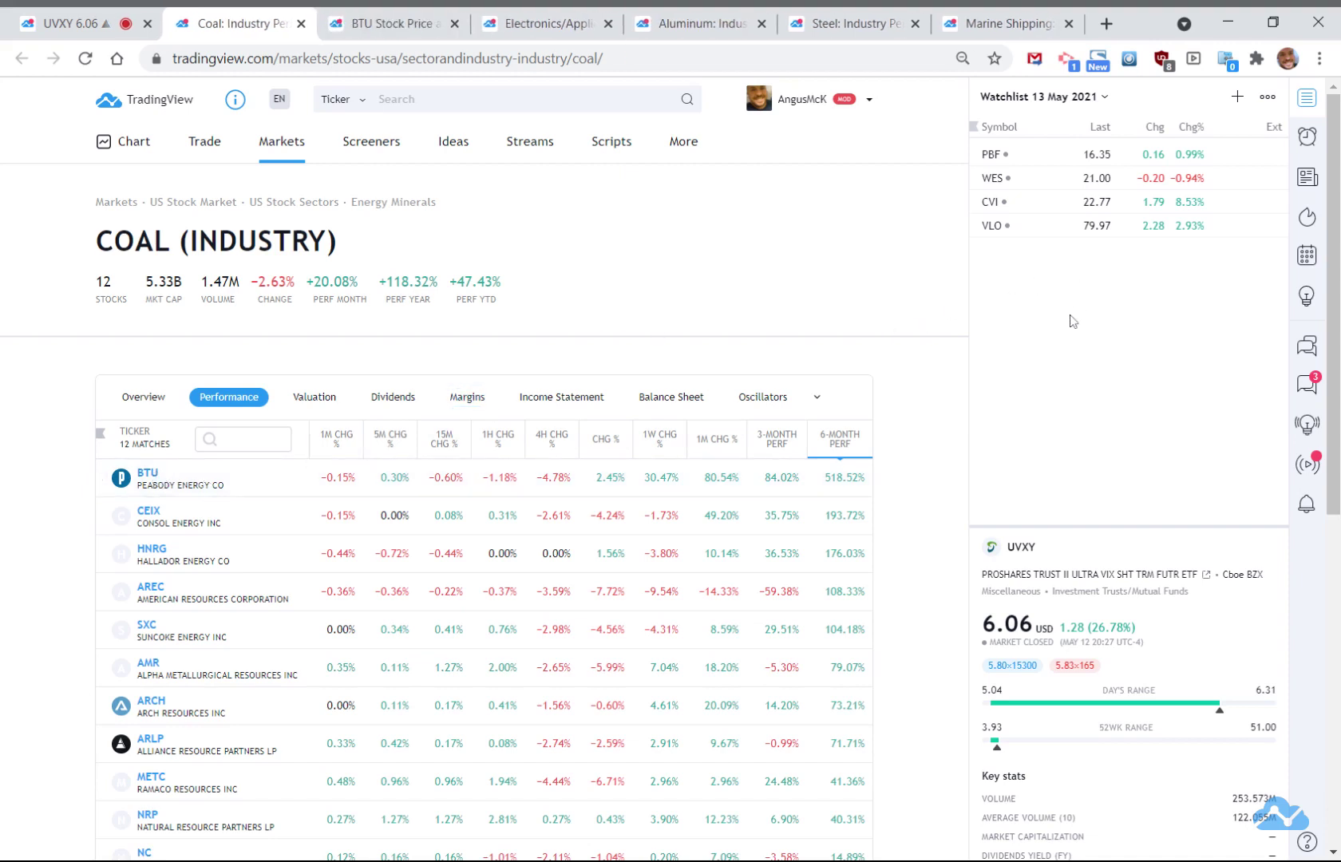
Add a watchlist section named COAL and place it below VLO
right_click(1012, 228)
click(1023, 334)
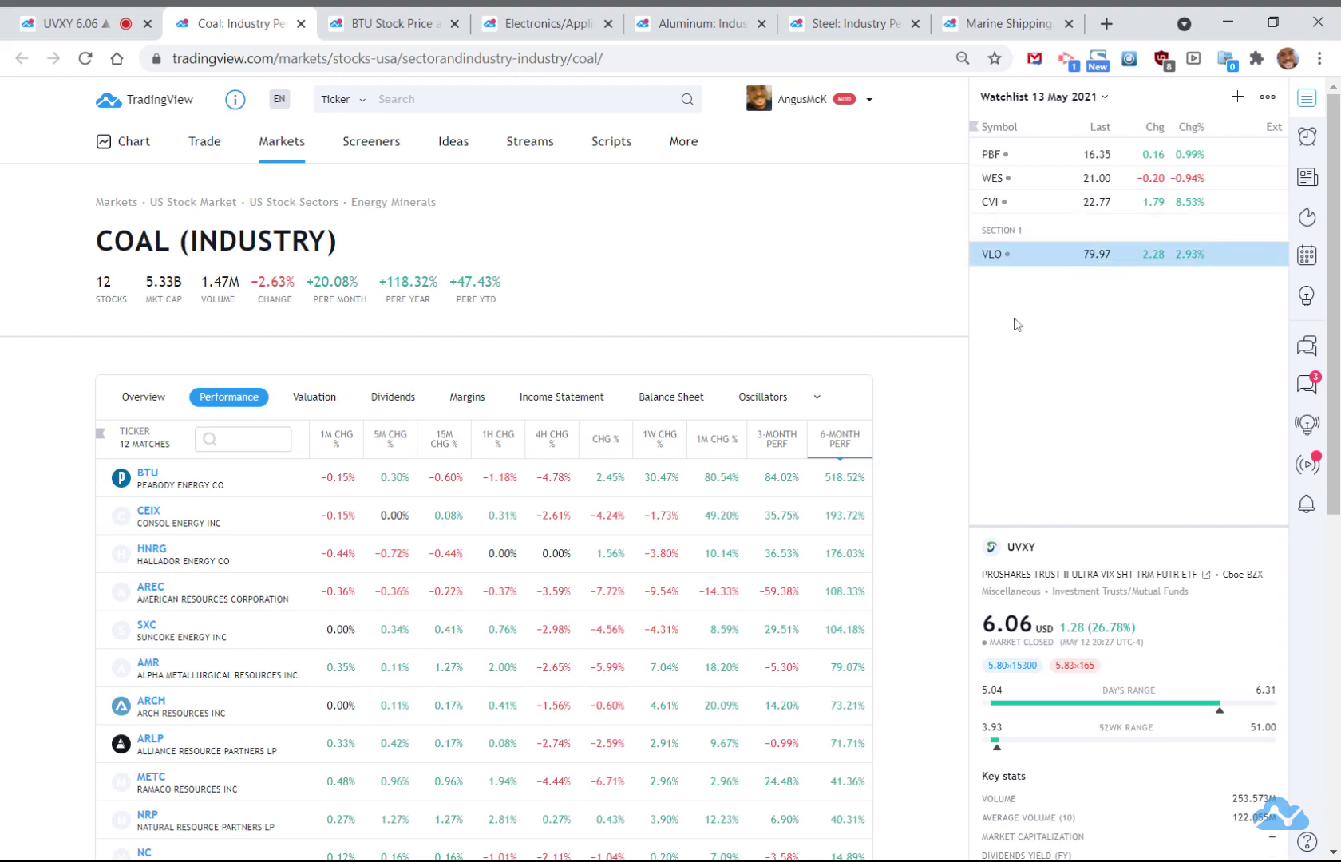
click(1015, 239)
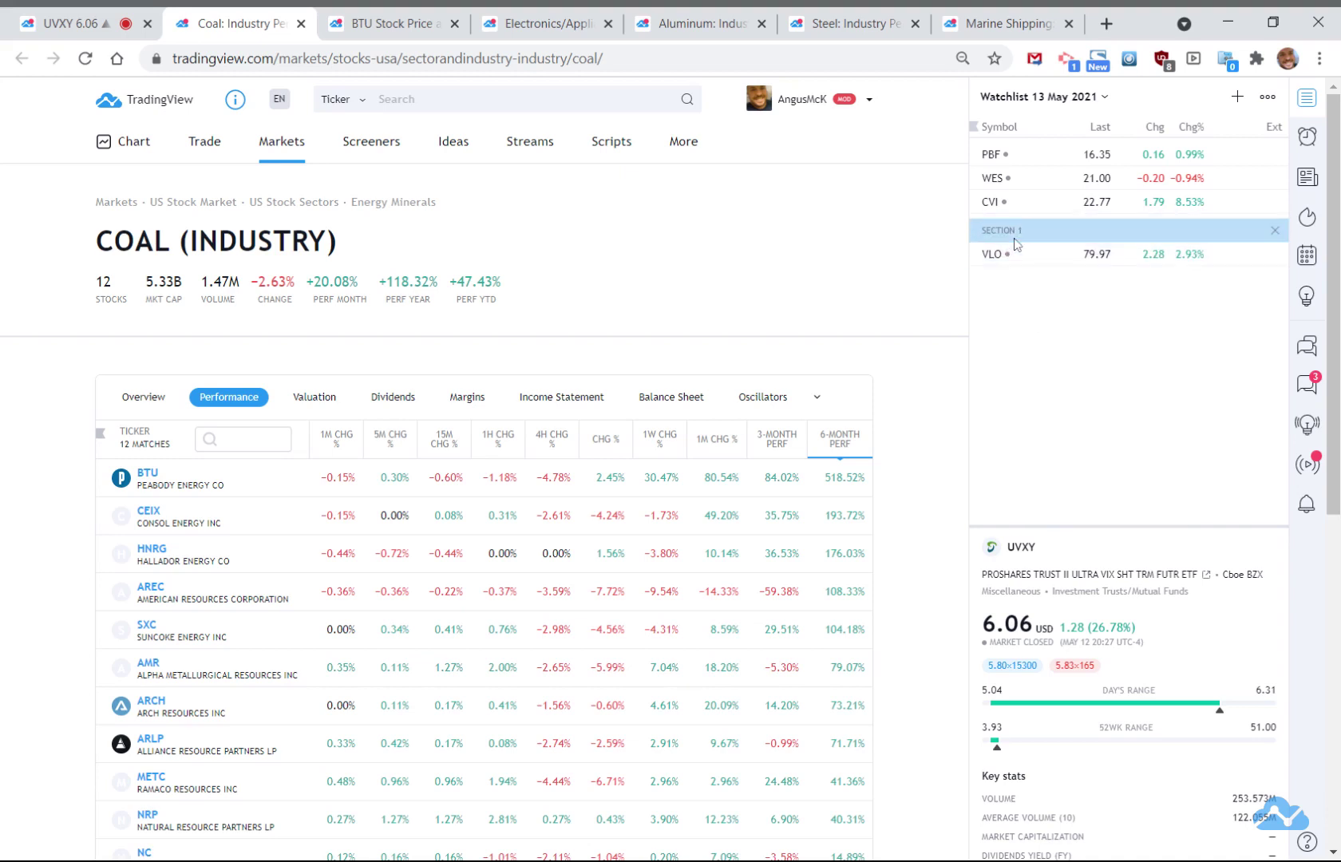
double_click(1013, 237)
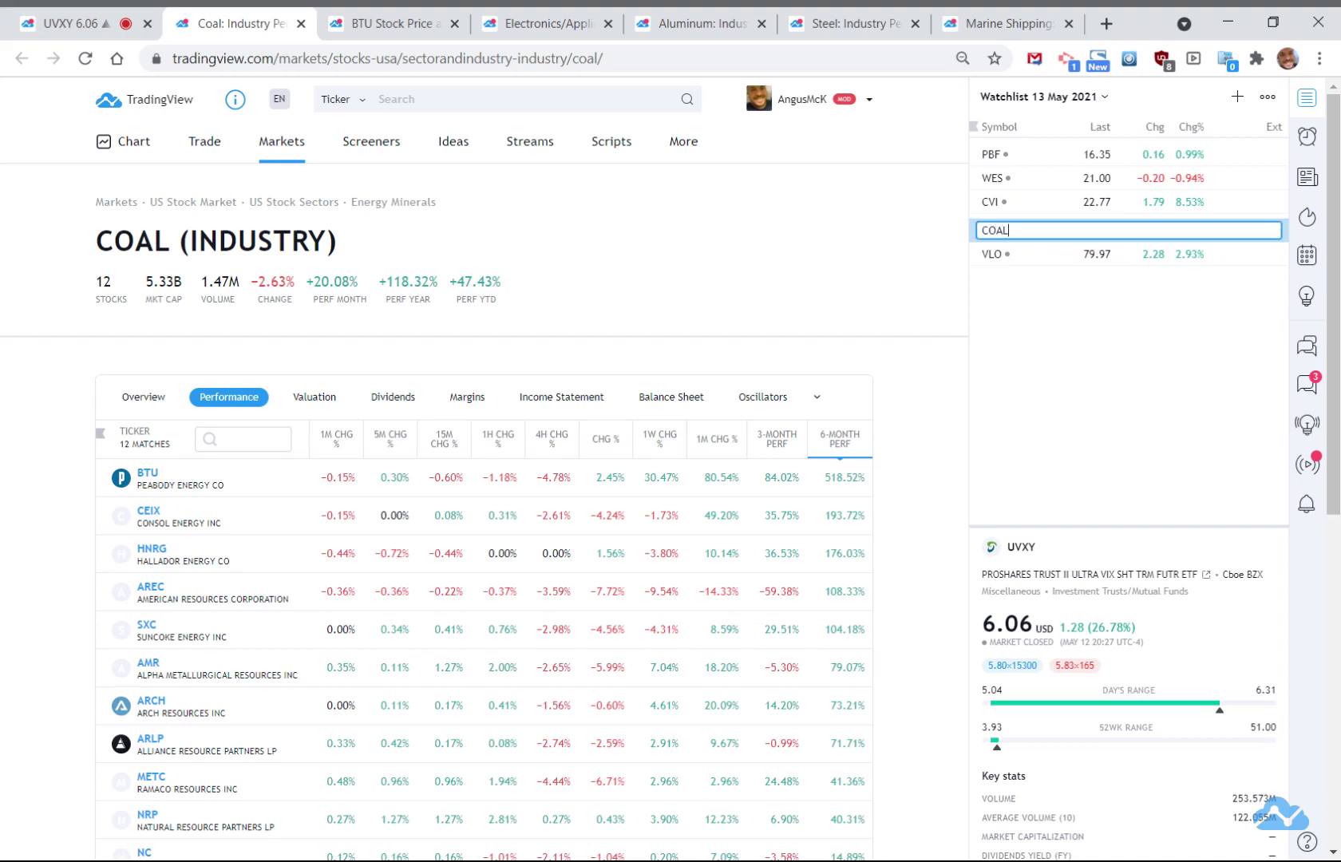
key(Return)
drag(1060, 229, 1048, 276)
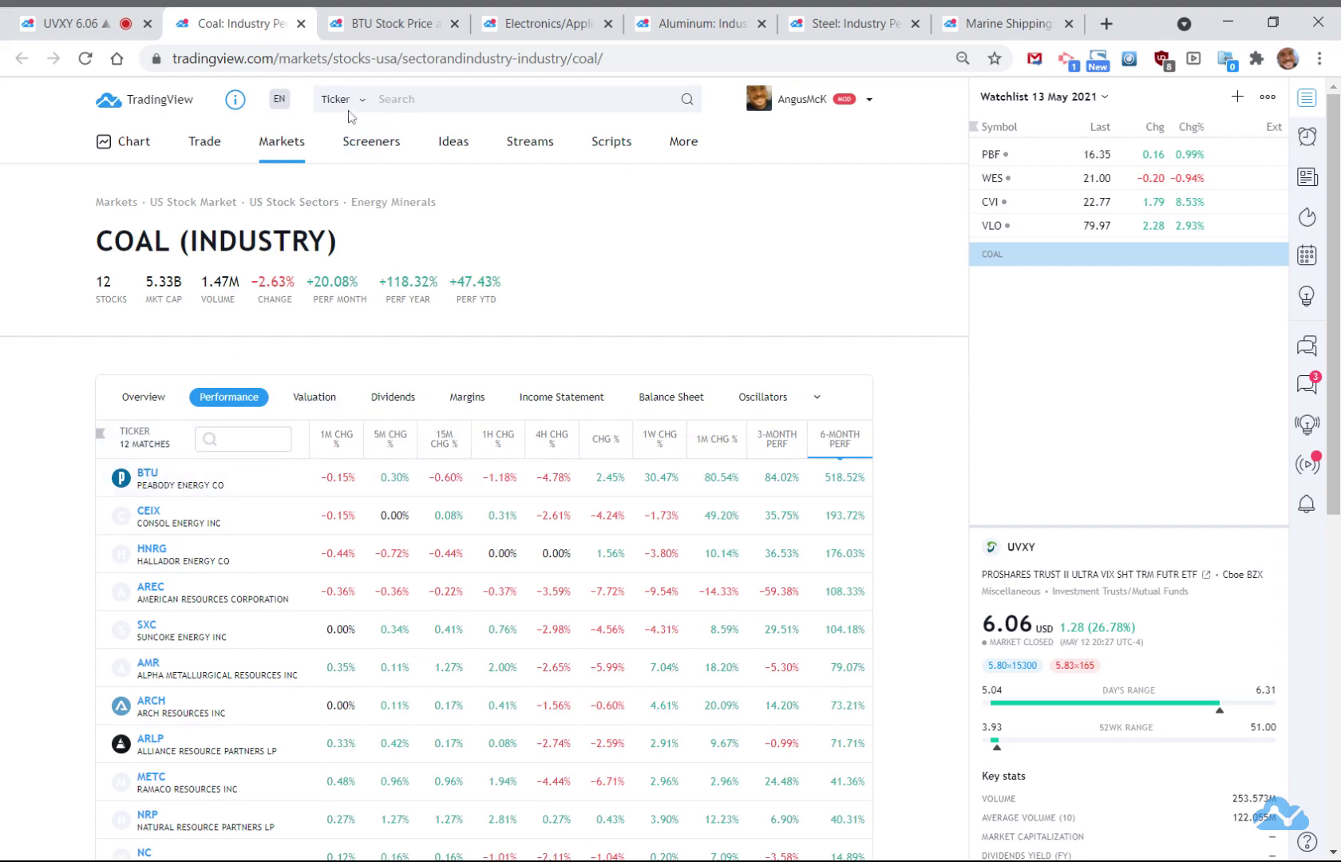
Open Consol Energy's (CEIX) overview page from the coal list and return to the Coal industry page
click(150, 513)
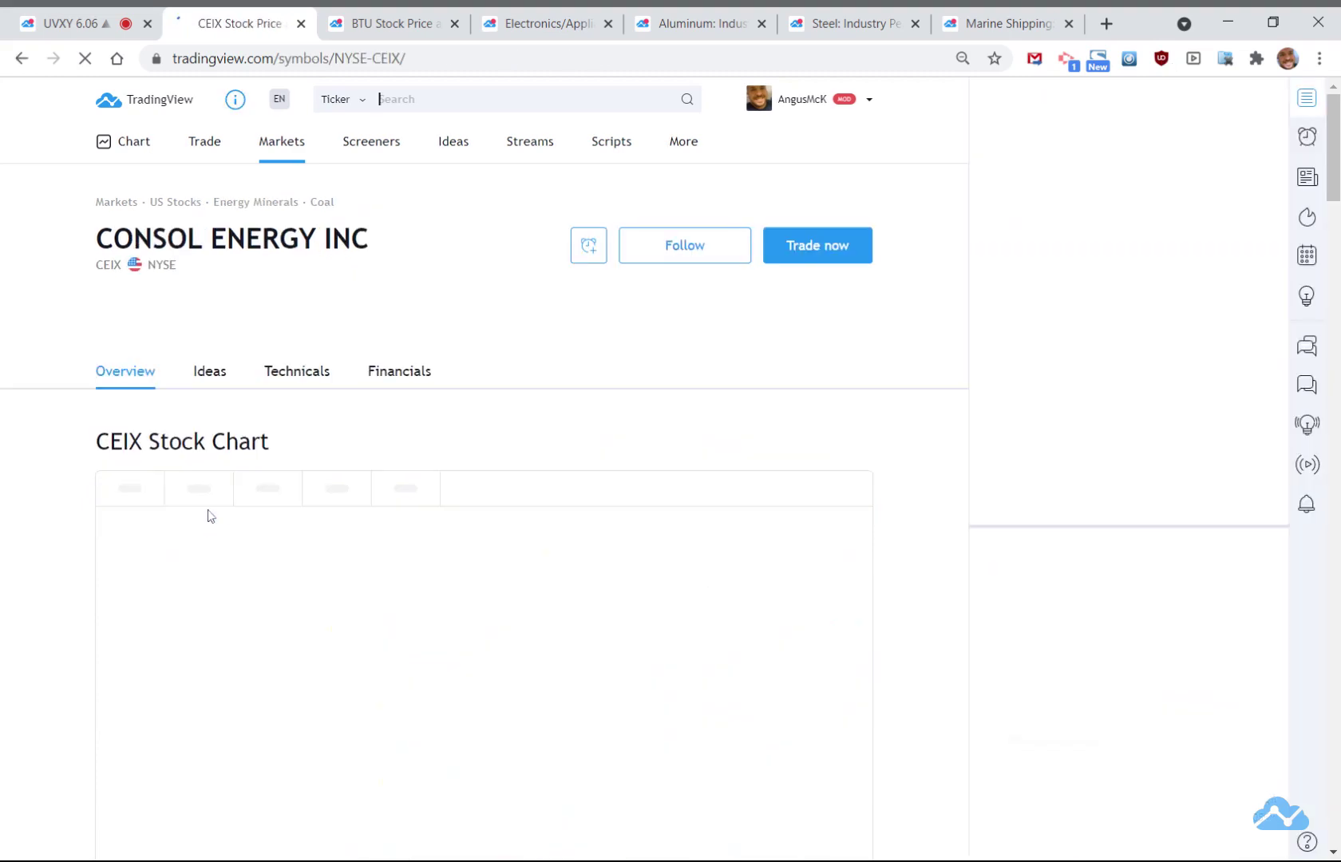
click(22, 59)
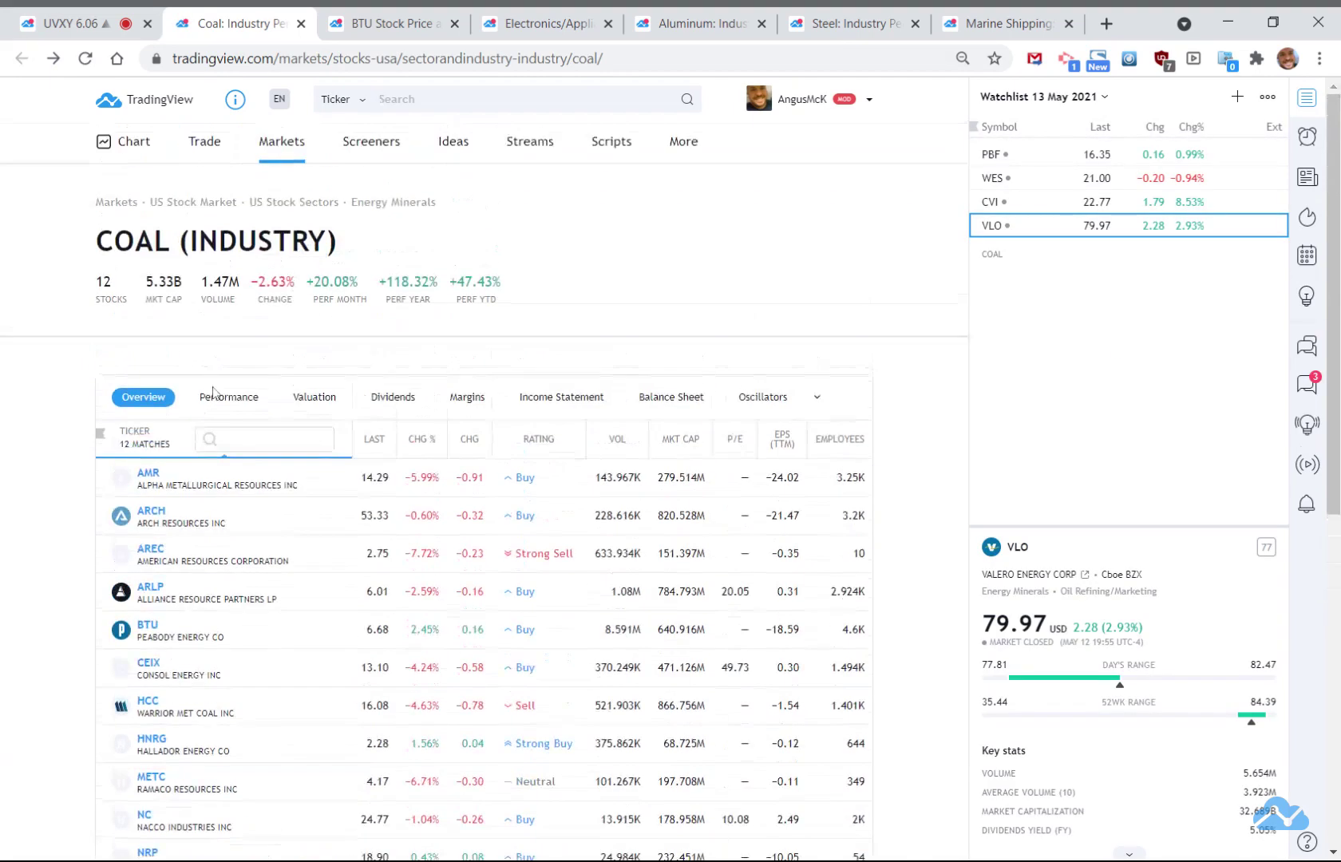
Rank the coal companies by highest 6-month performance and open CEIX, HNRG and AREC in background browser tabs
click(212, 397)
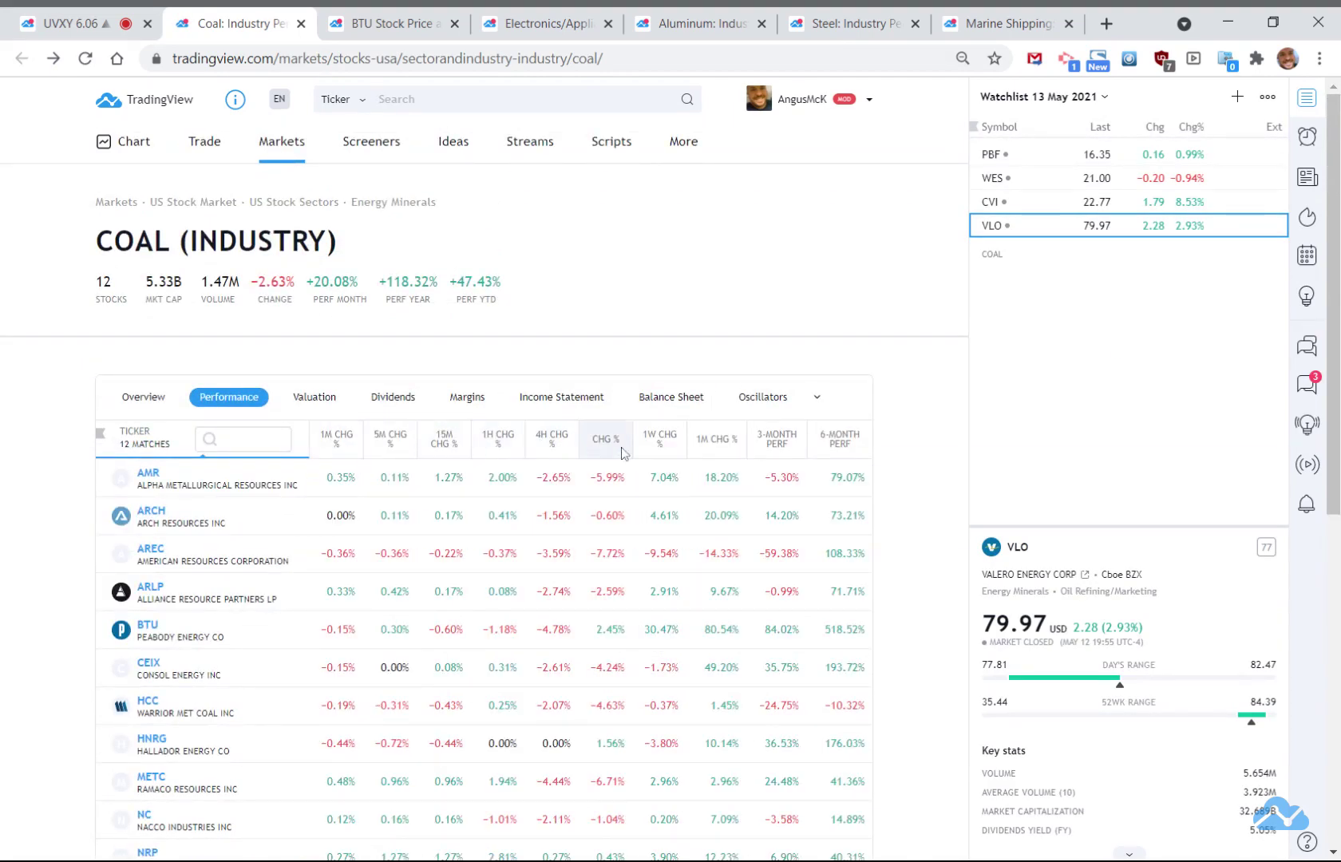
click(839, 450)
click(837, 446)
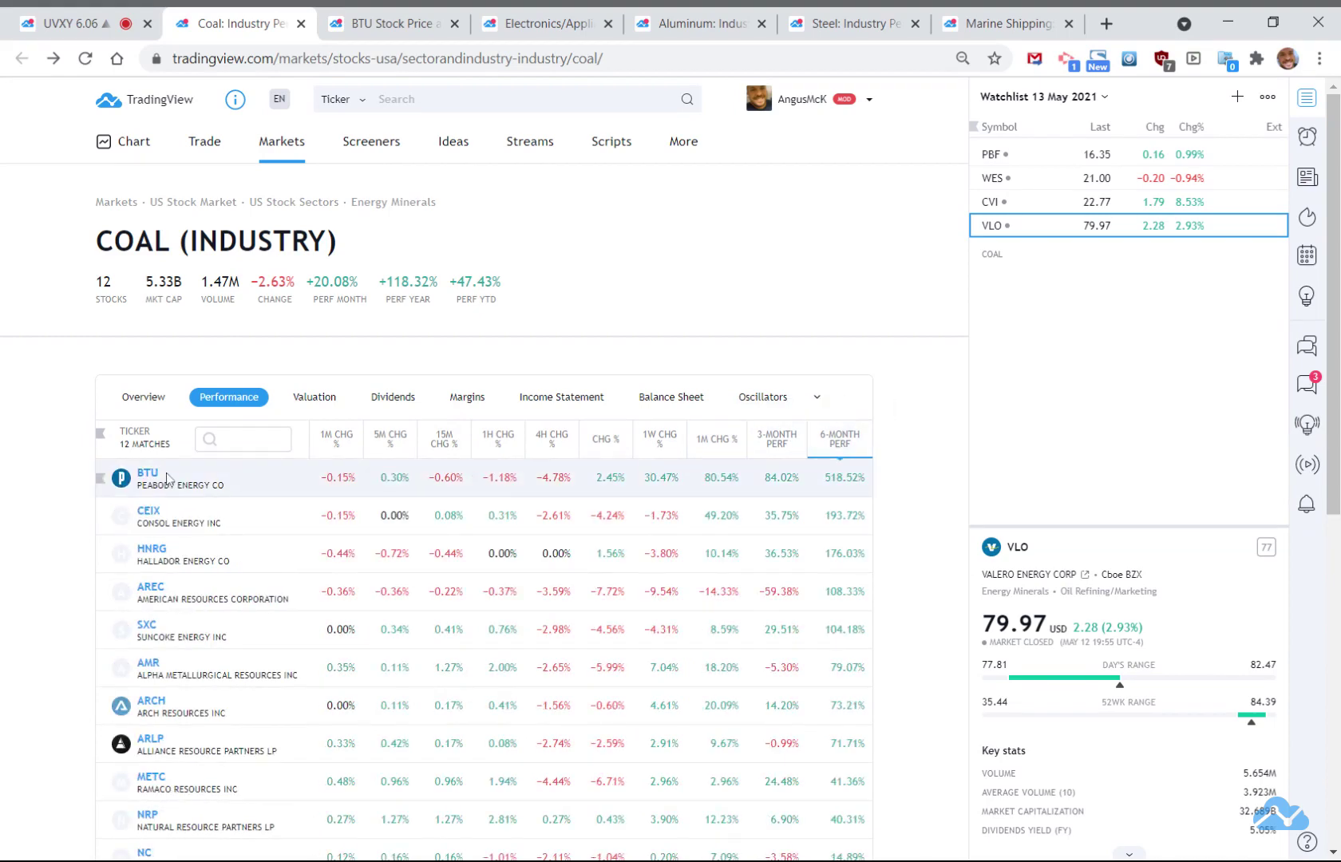
ctrl+click(148, 511)
ctrl+click(153, 550)
ctrl+click(150, 588)
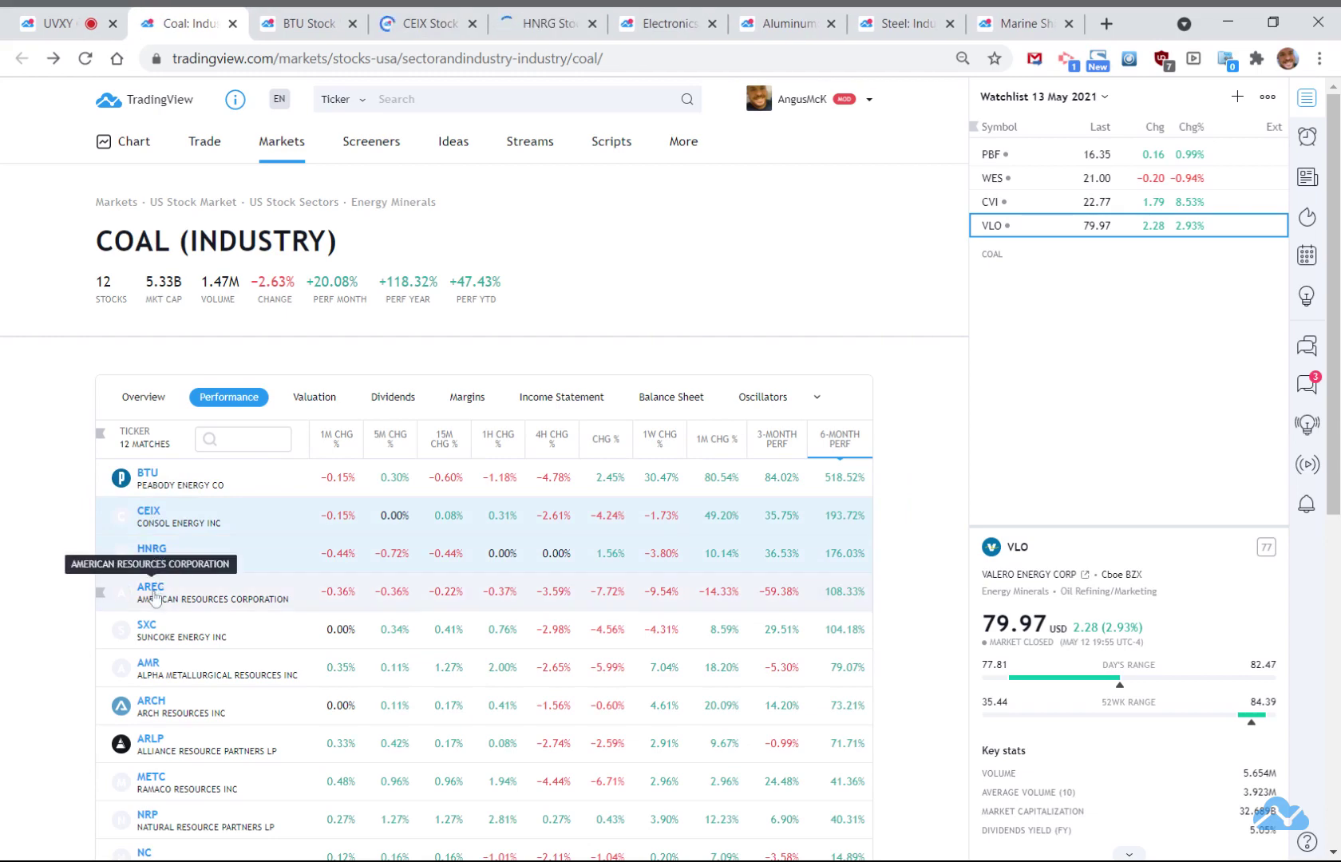
Open Alpha Metallurgical Resources (AMR) in a background tab from the highest weekly-change ranking and close the Coal industry page
click(660, 445)
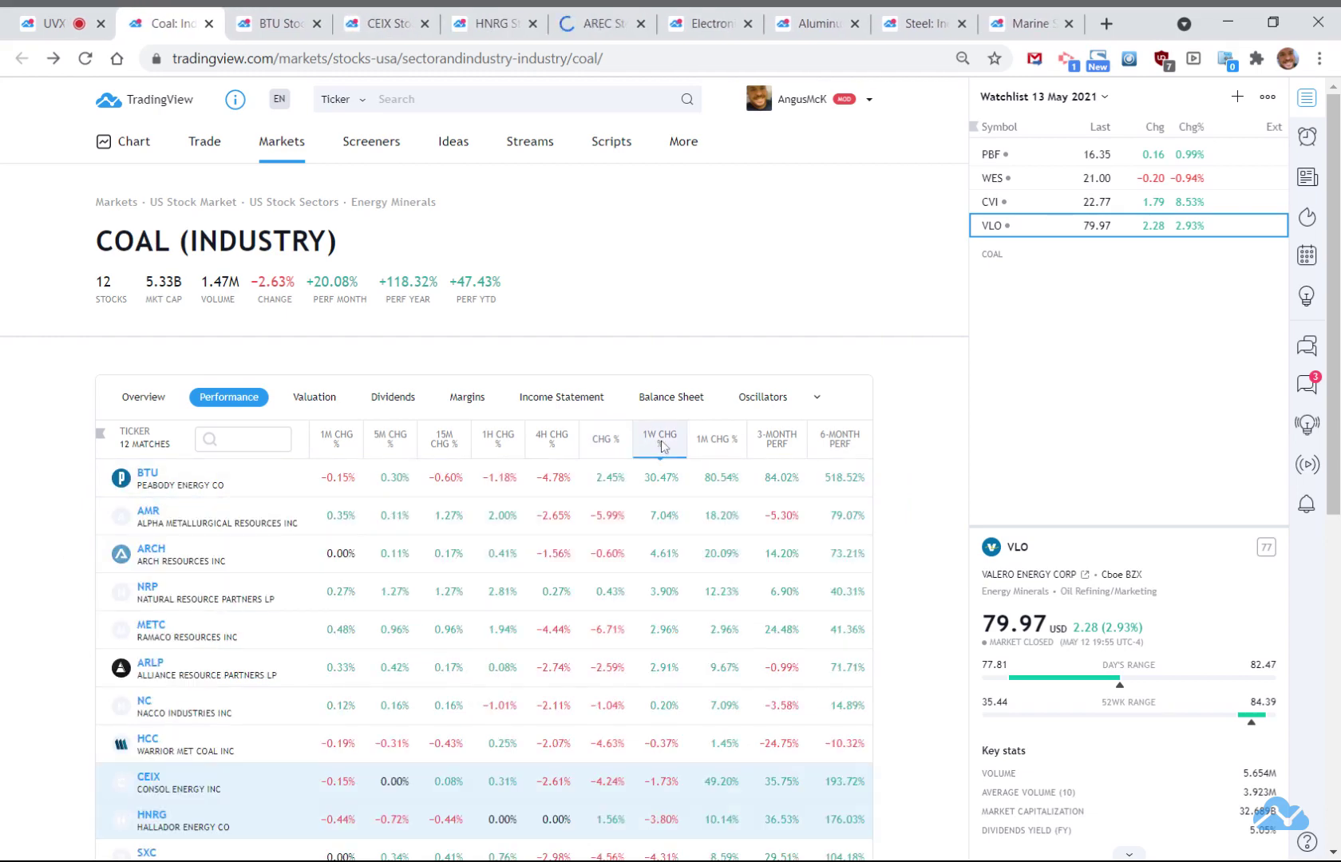
middle_click(146, 515)
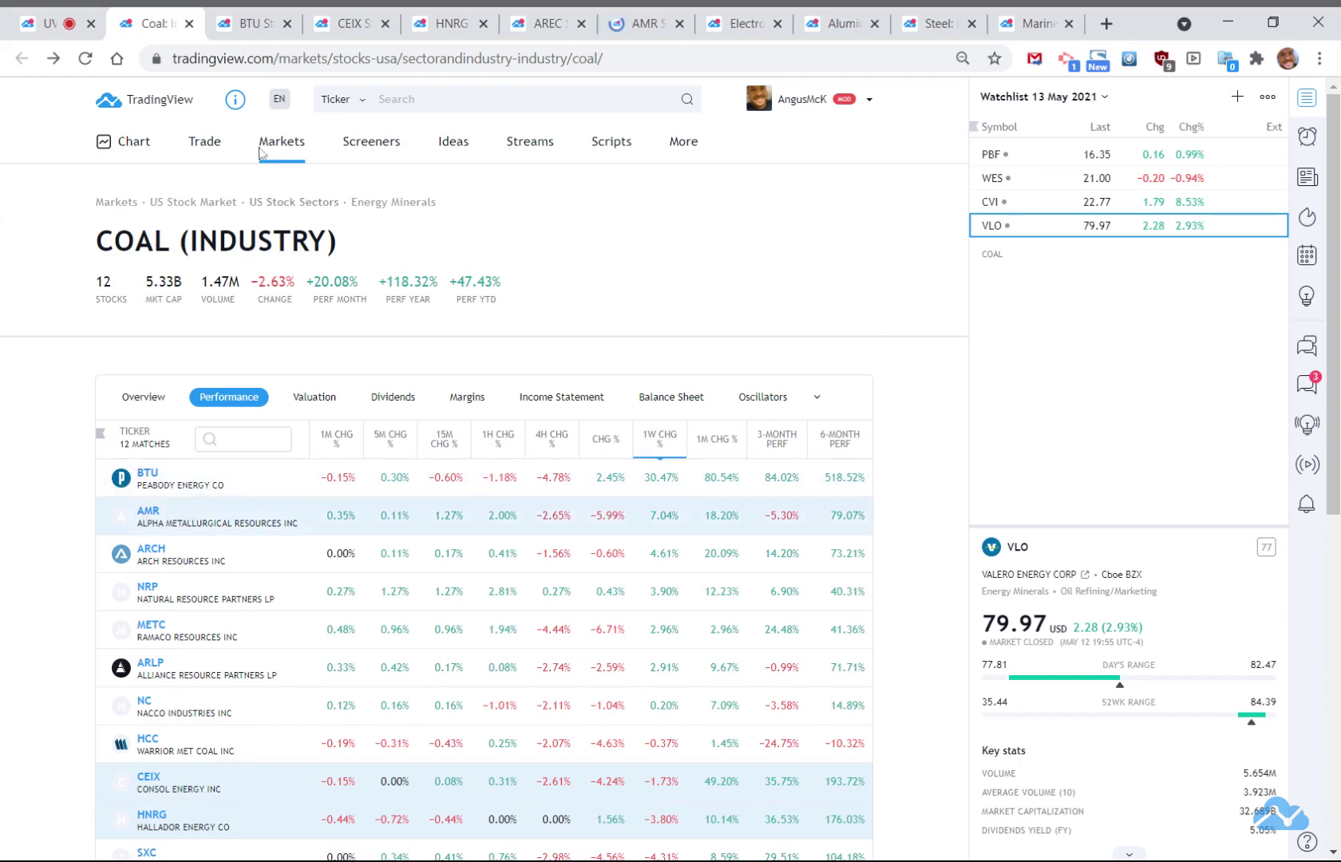
click(190, 24)
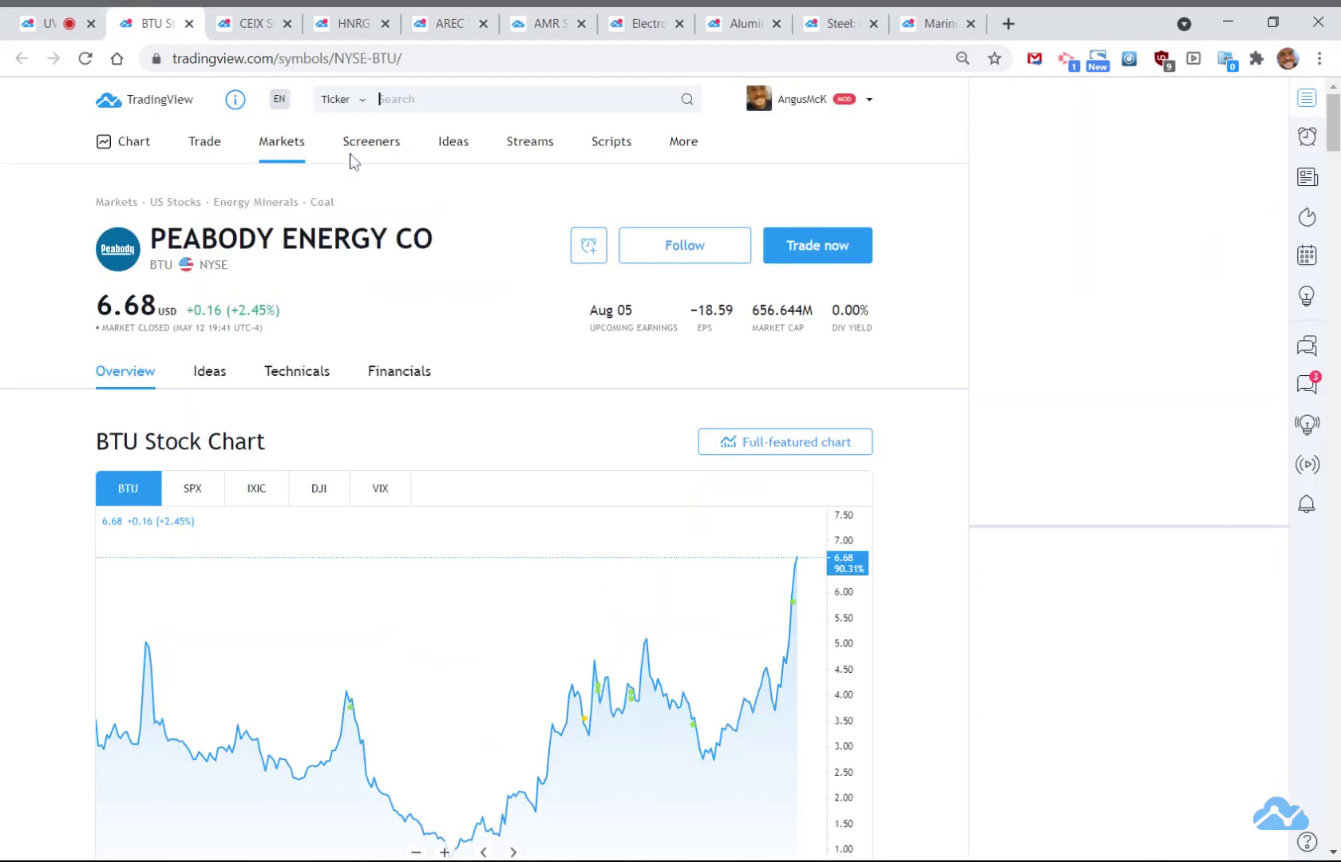
Open Peabody Energy's (BTU) full-featured chart and close its overview page
click(839, 451)
click(178, 28)
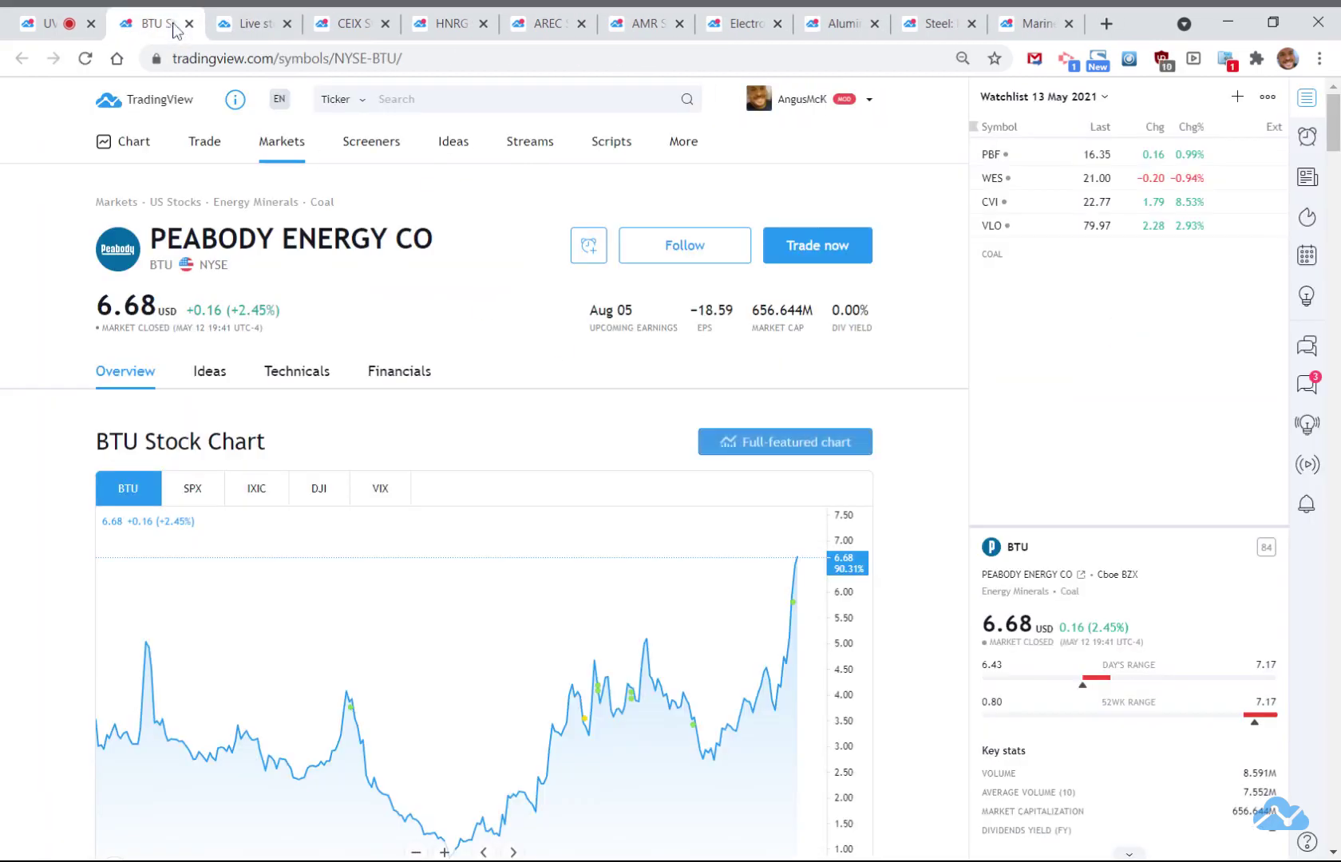
click(189, 24)
Create a one-time alert on BTU's daily RSI (14, close) crossing 65.00, with pop-up and email notification
scroll(760, 363, down, 3)
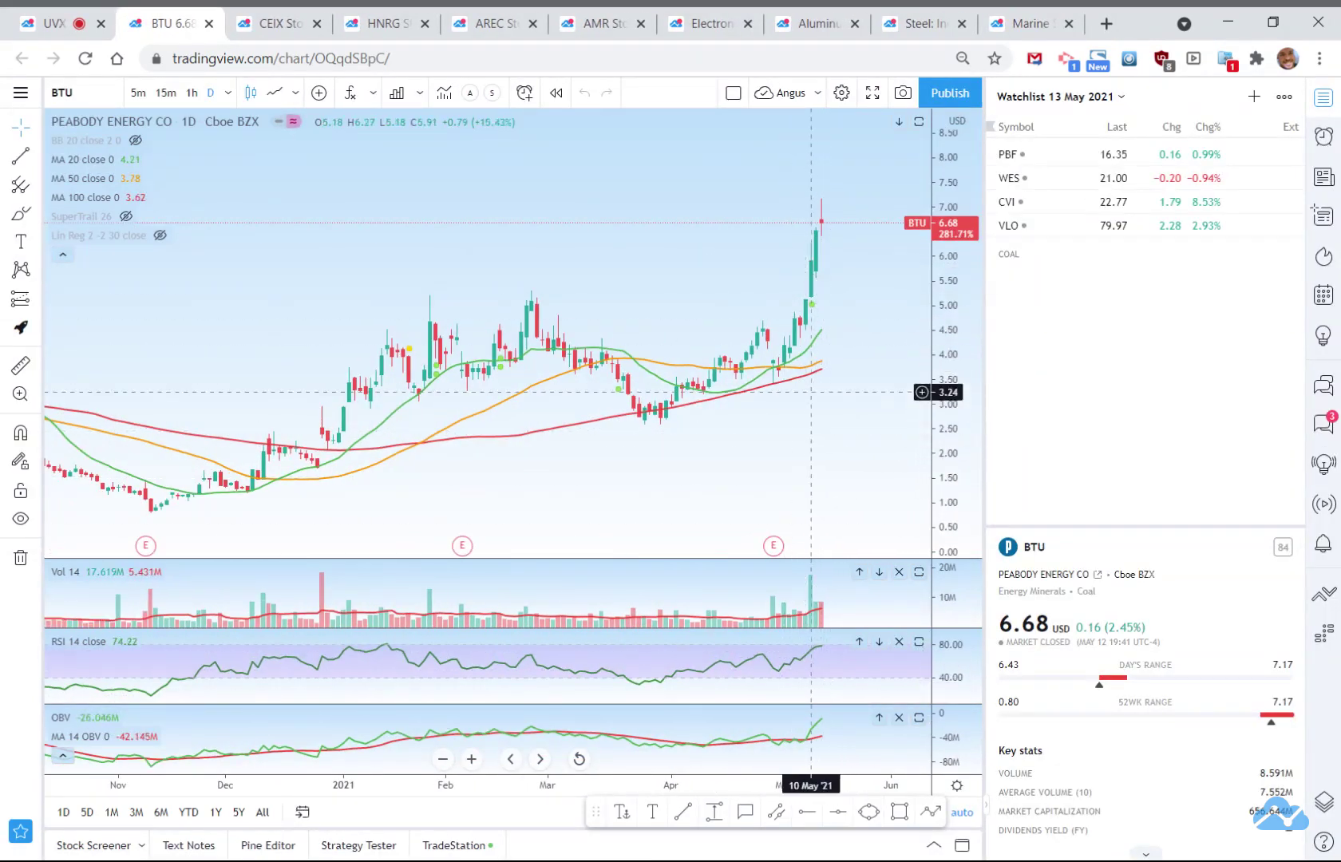
scroll(811, 411, up, 3)
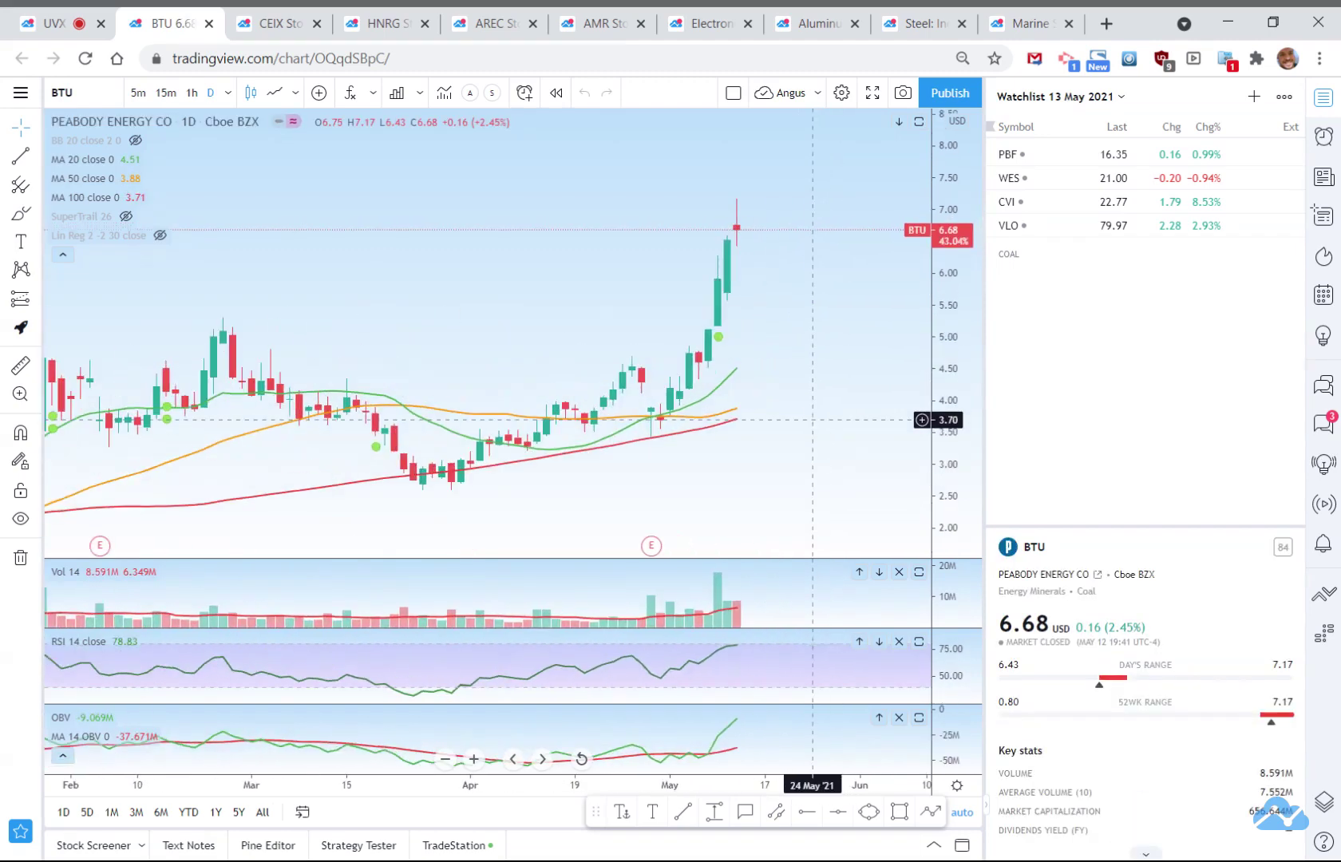
scroll(813, 419, up, 1)
mouse_move(673, 343)
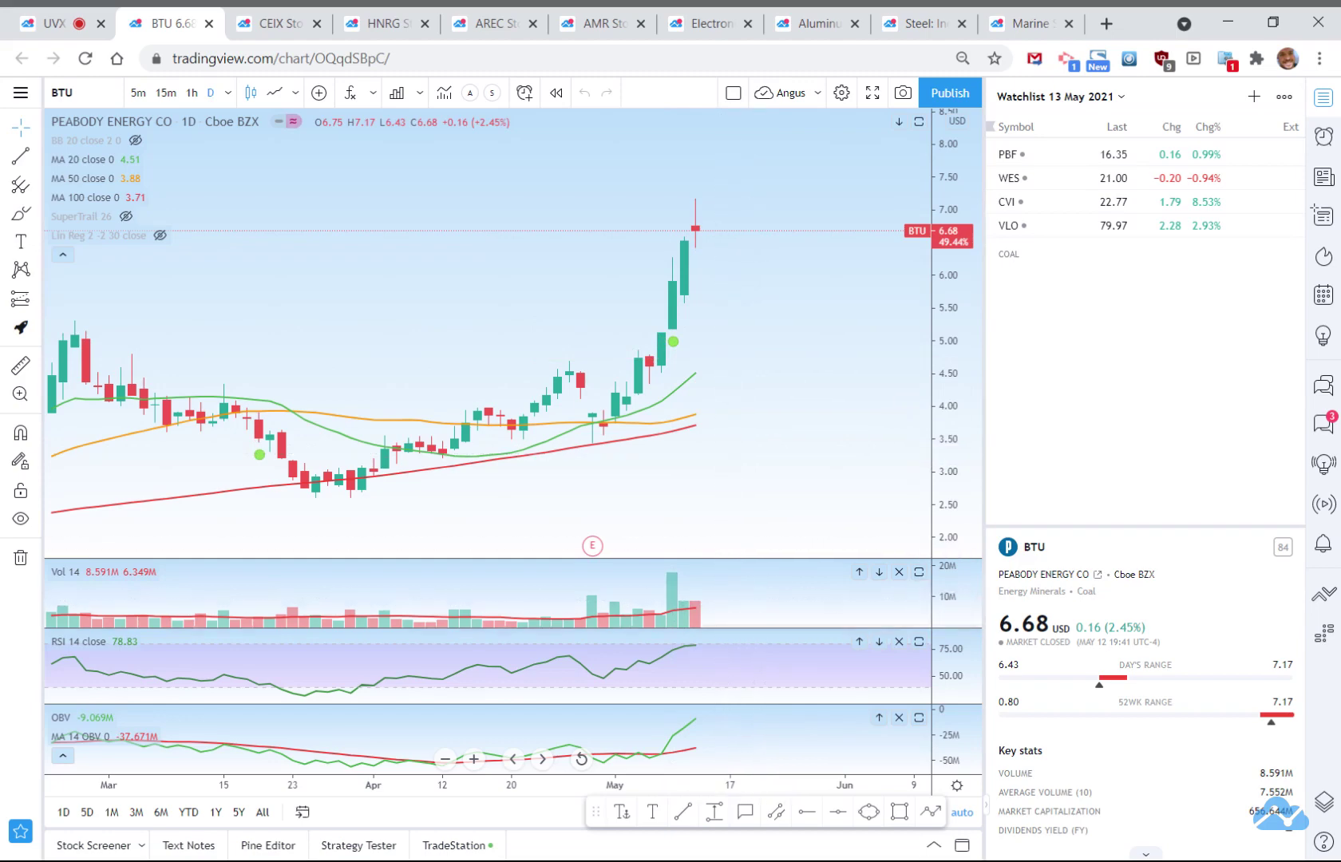
click(667, 661)
right_click(667, 661)
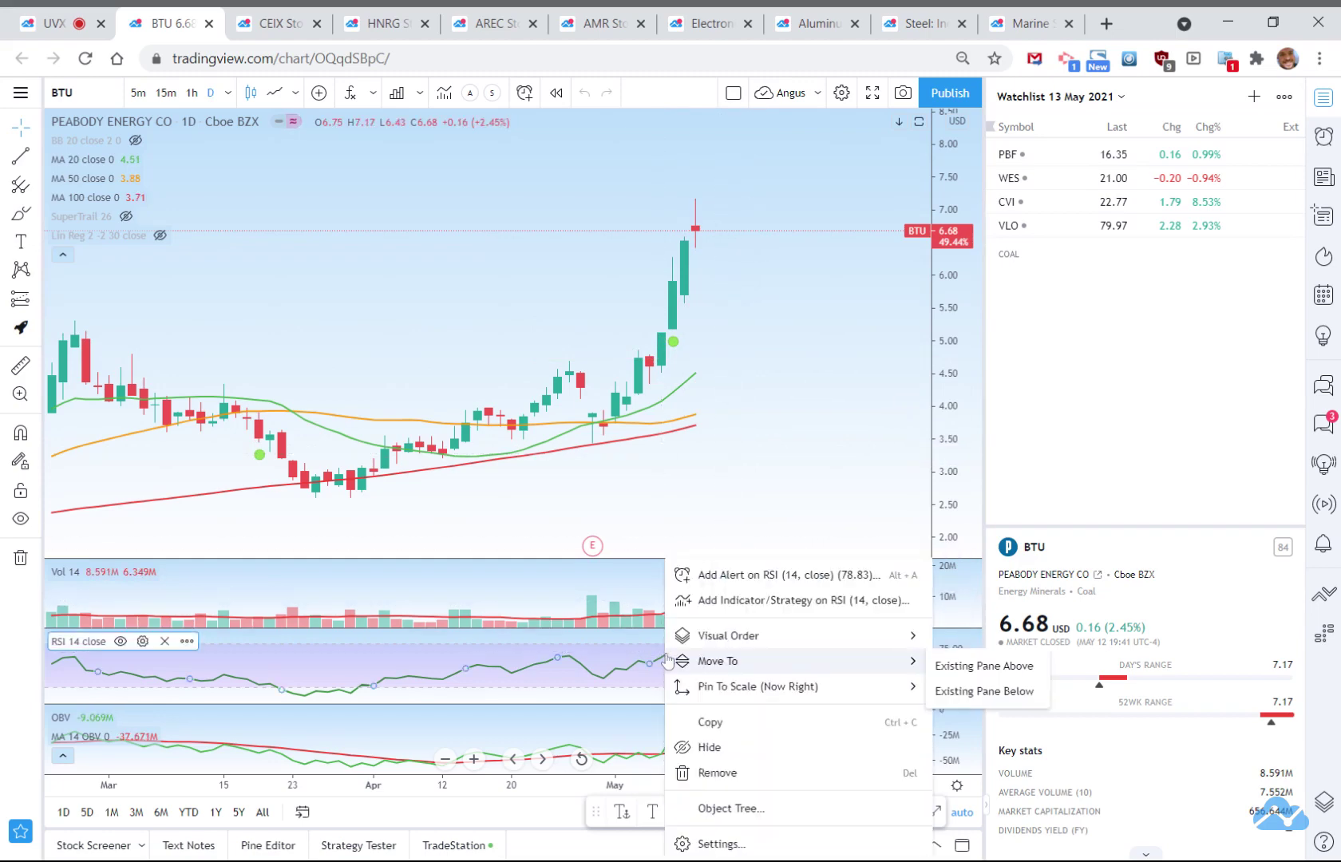
click(765, 575)
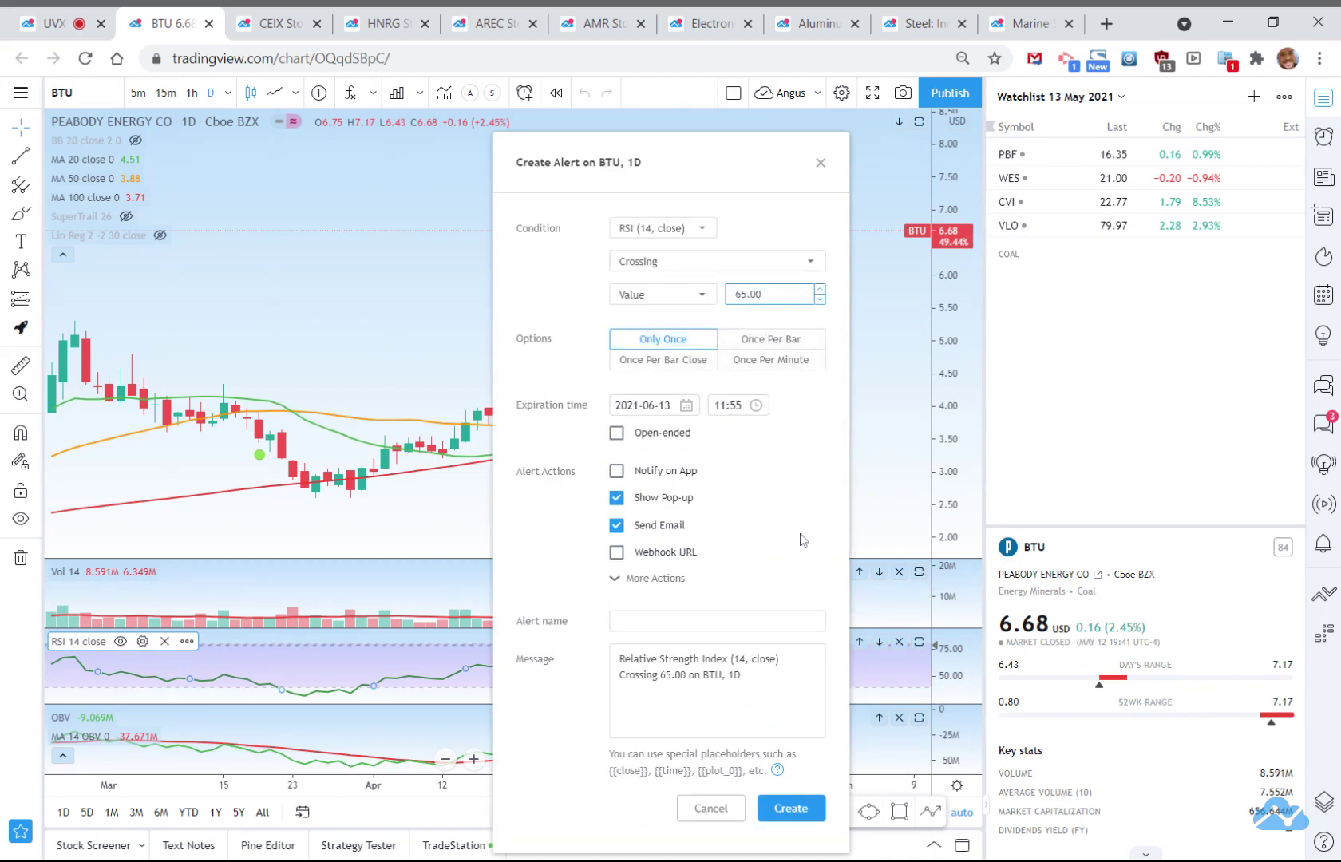
click(790, 808)
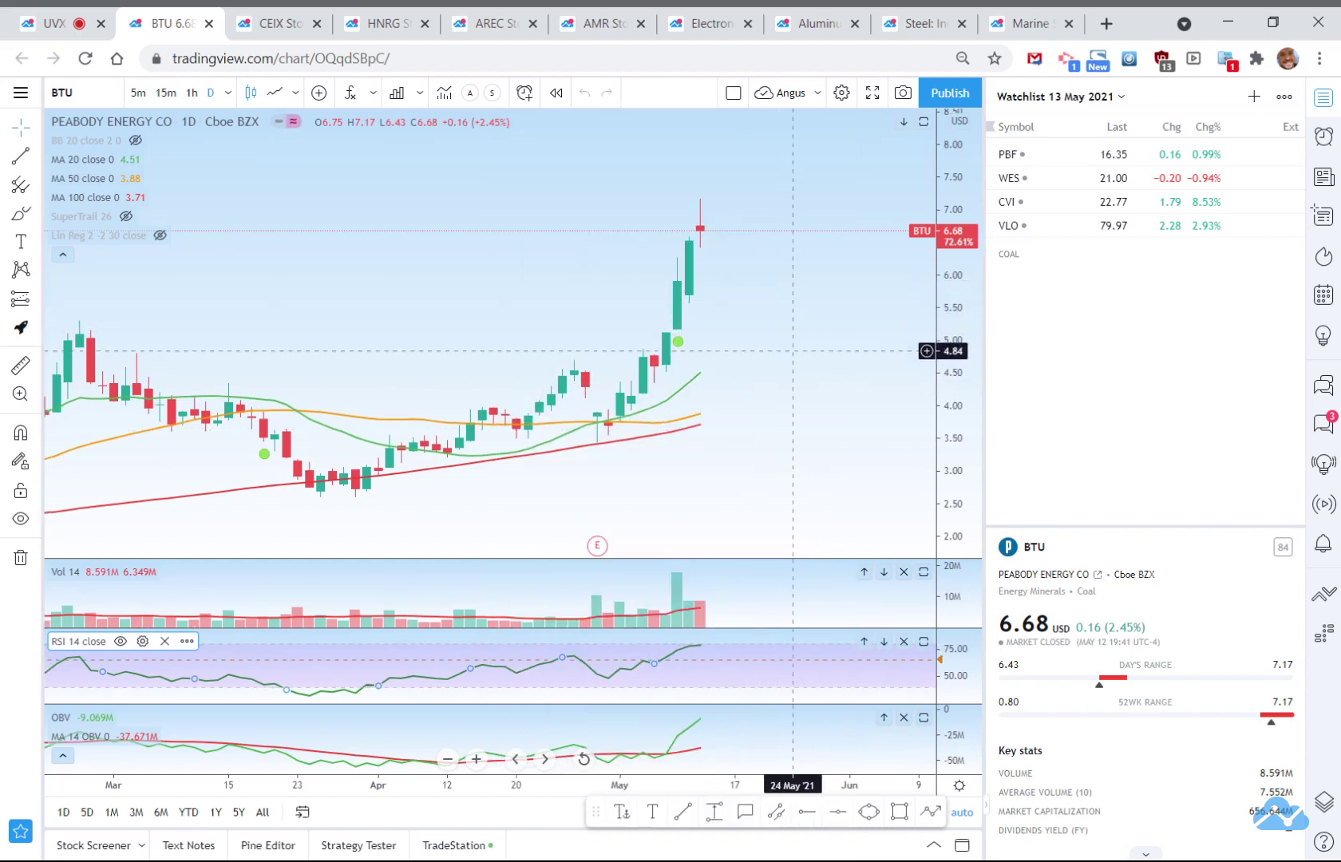
Add BTU to the watchlist under the COAL section and close its chart
click(793, 350)
key(alt+w)
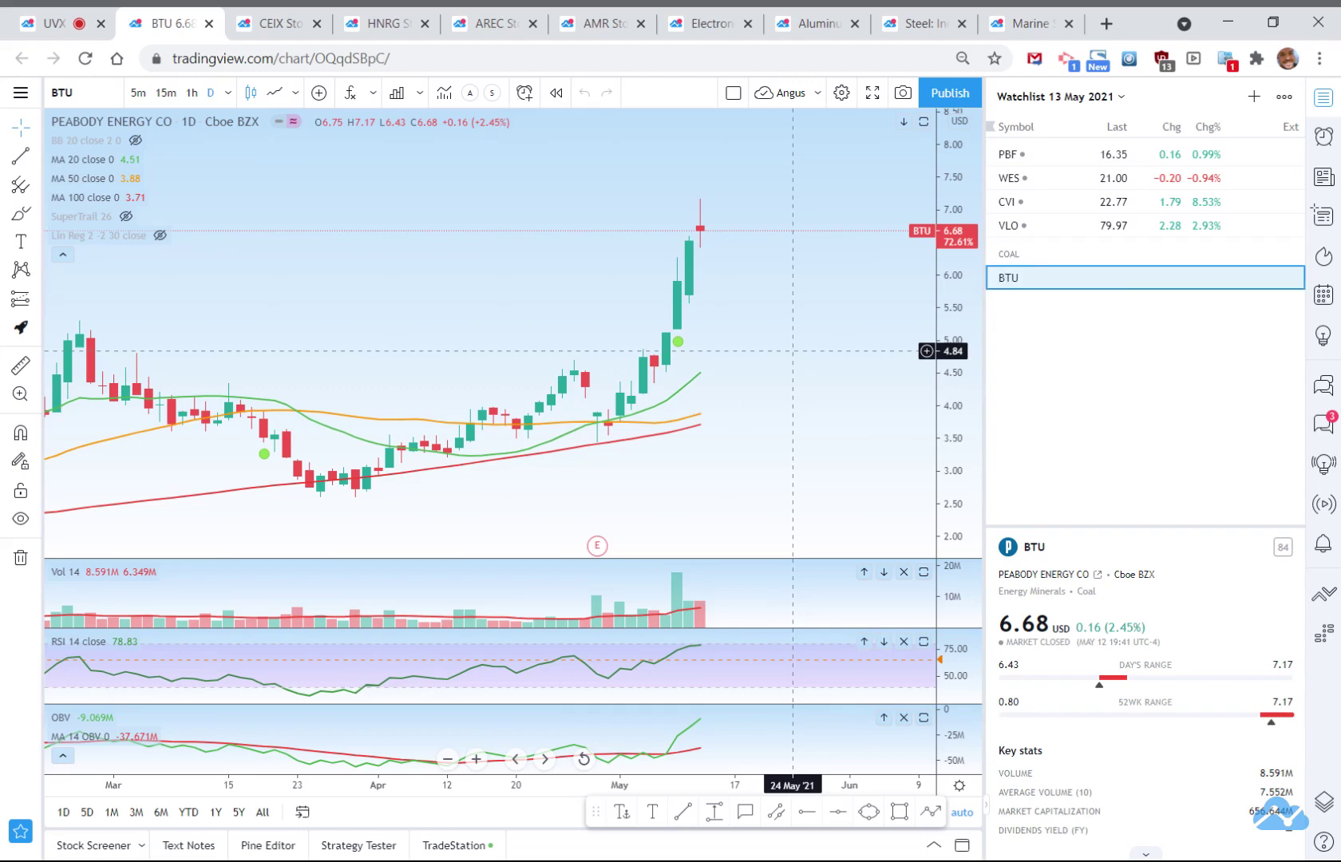
click(211, 25)
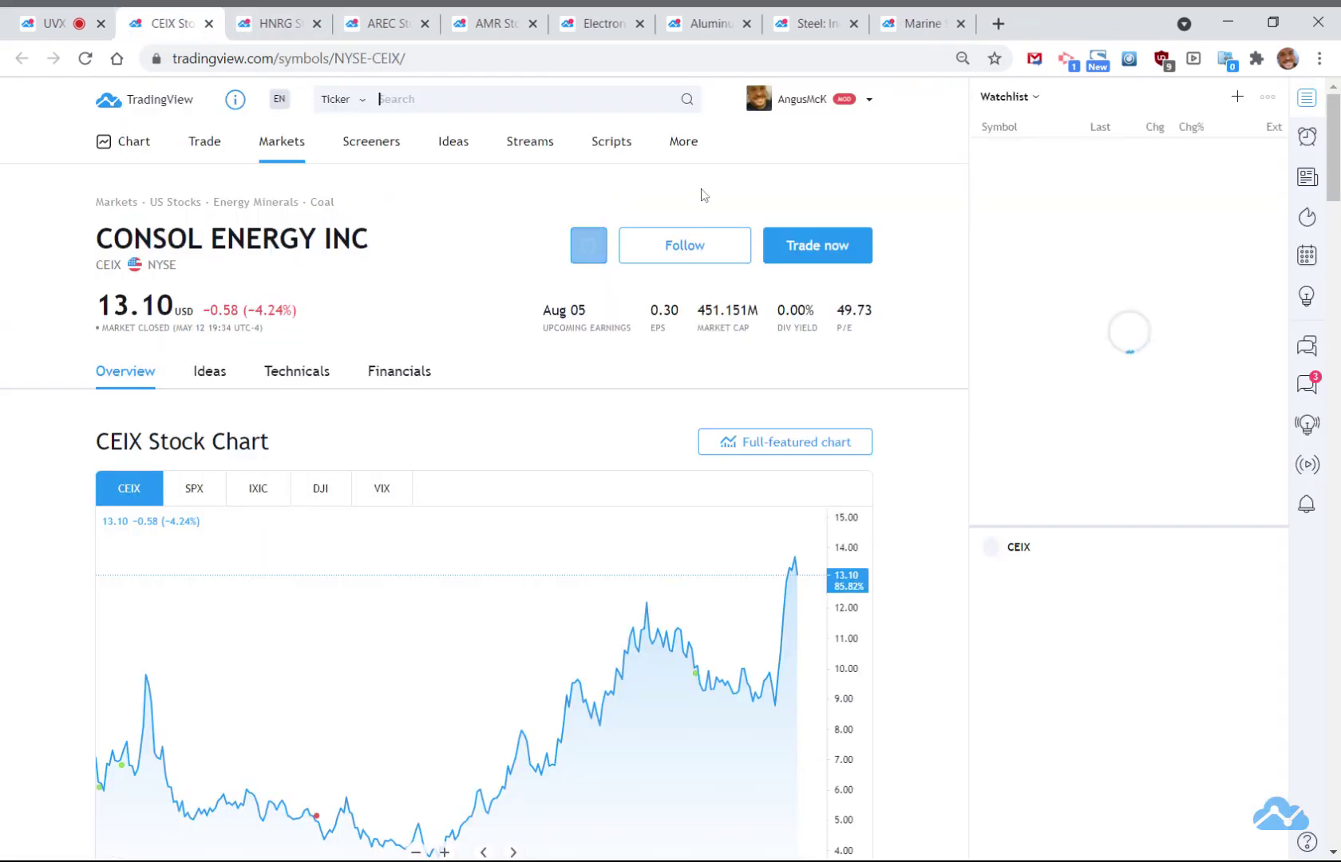
Open Consol Energy's (CEIX) full-featured chart and close its overview page
click(840, 456)
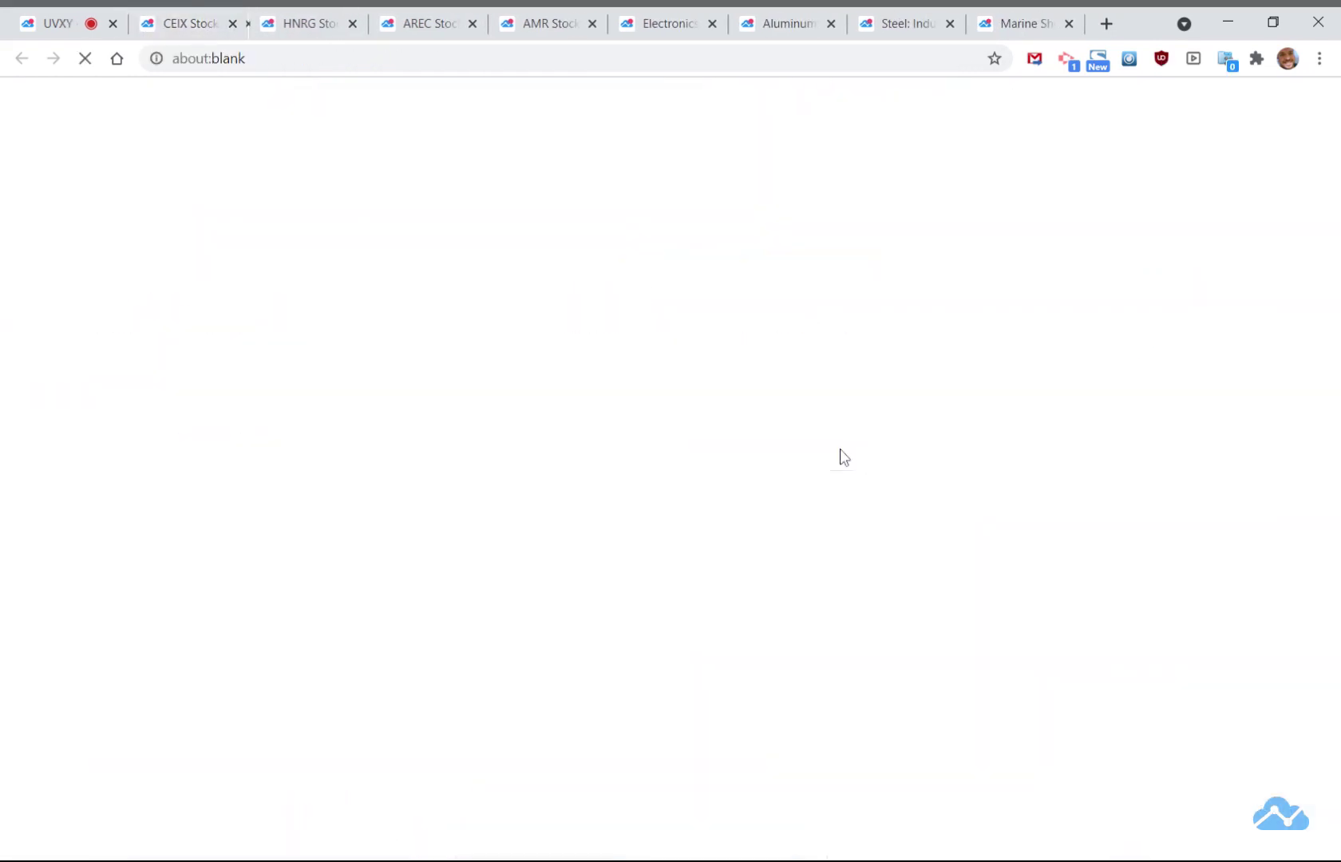
click(183, 30)
click(211, 24)
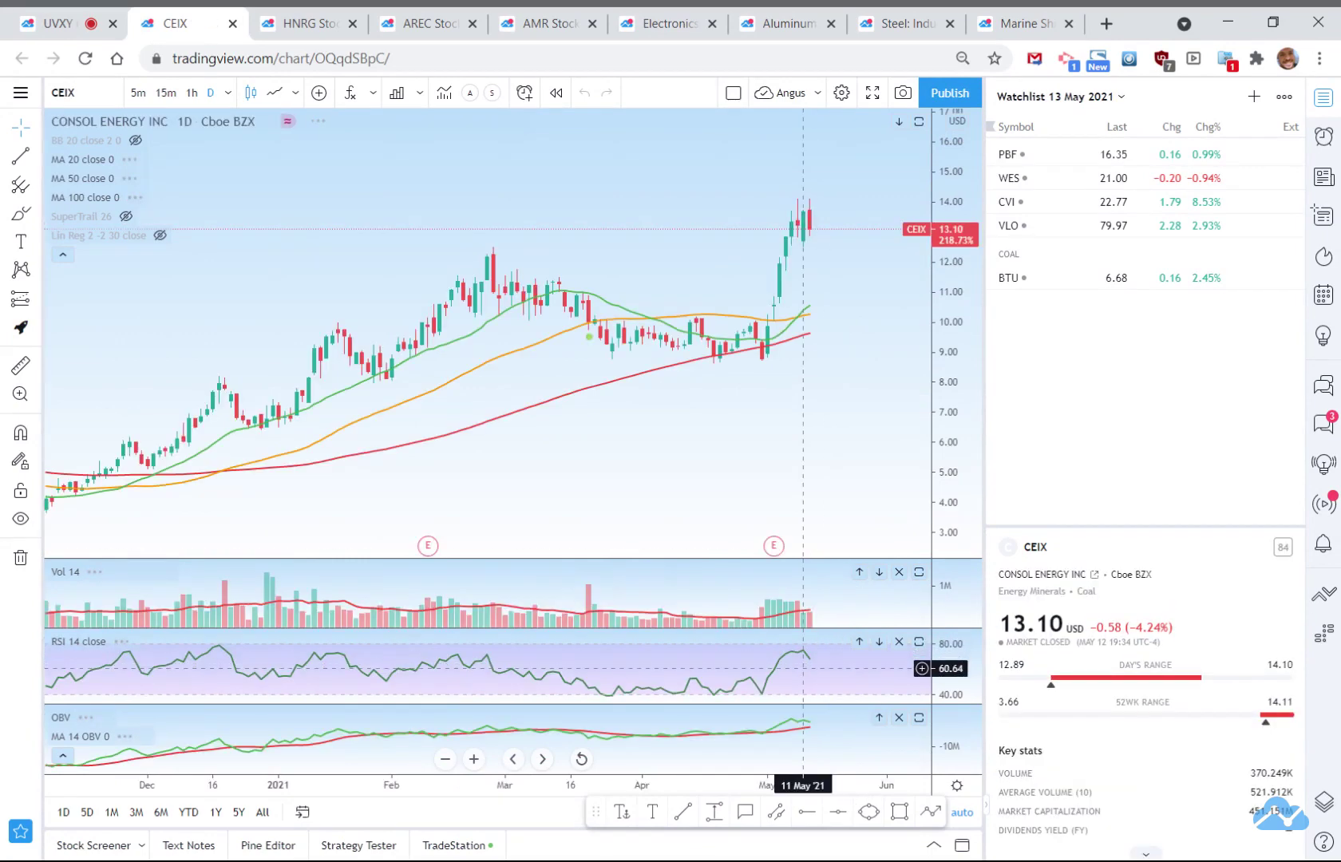
Create a one-time price alert on CEIX crossing 12.25, near the February high, with pop-up and email notification
click(808, 658)
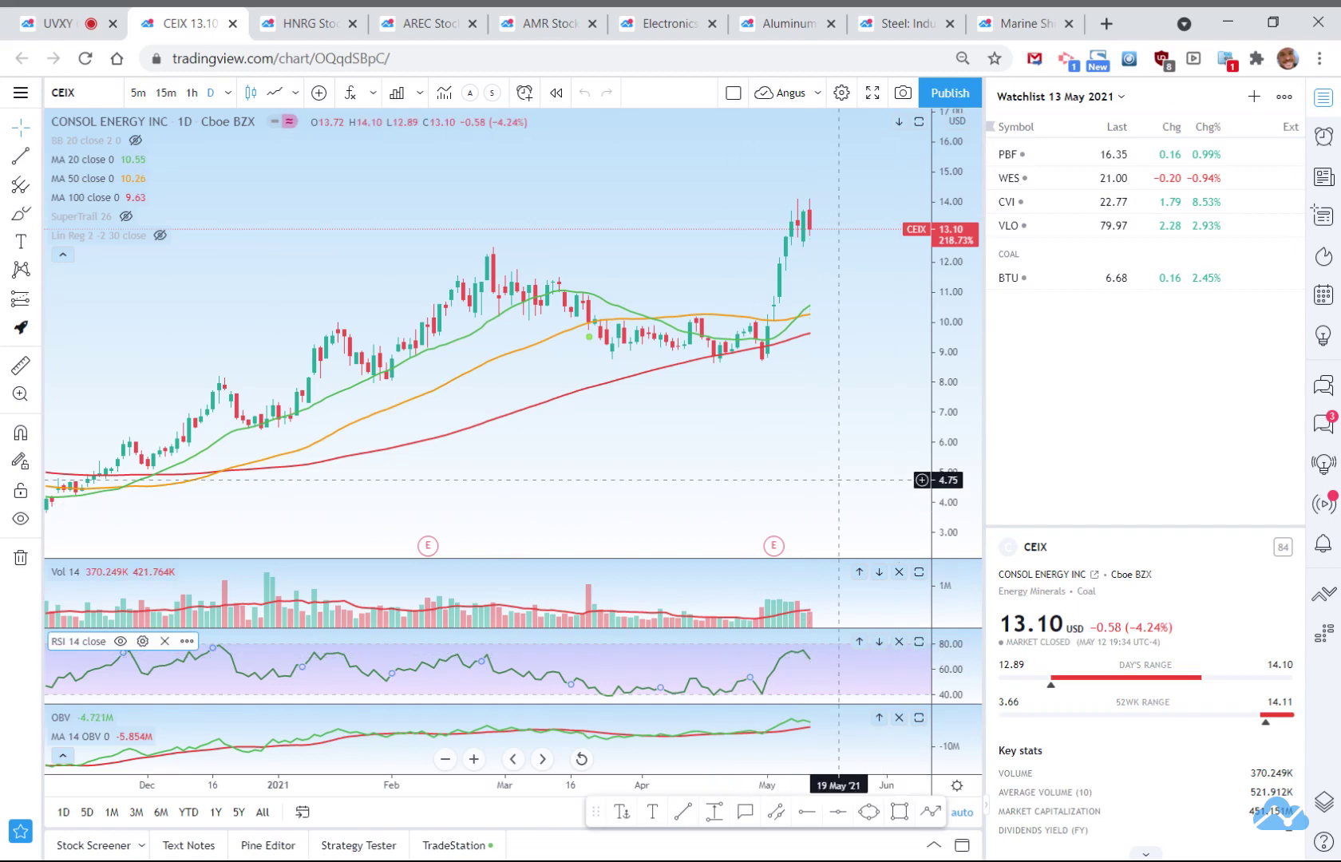
click(838, 480)
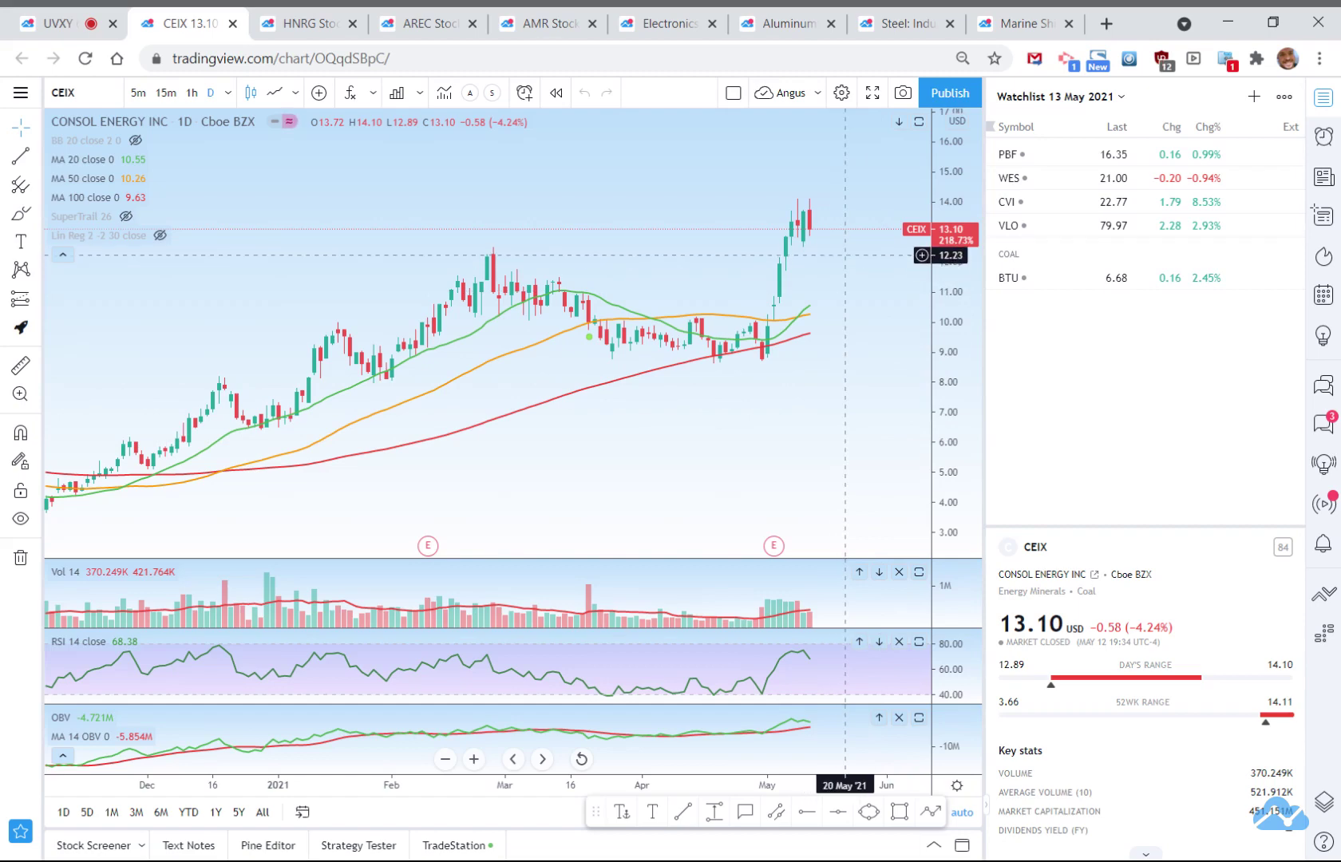
right_click(846, 255)
click(886, 343)
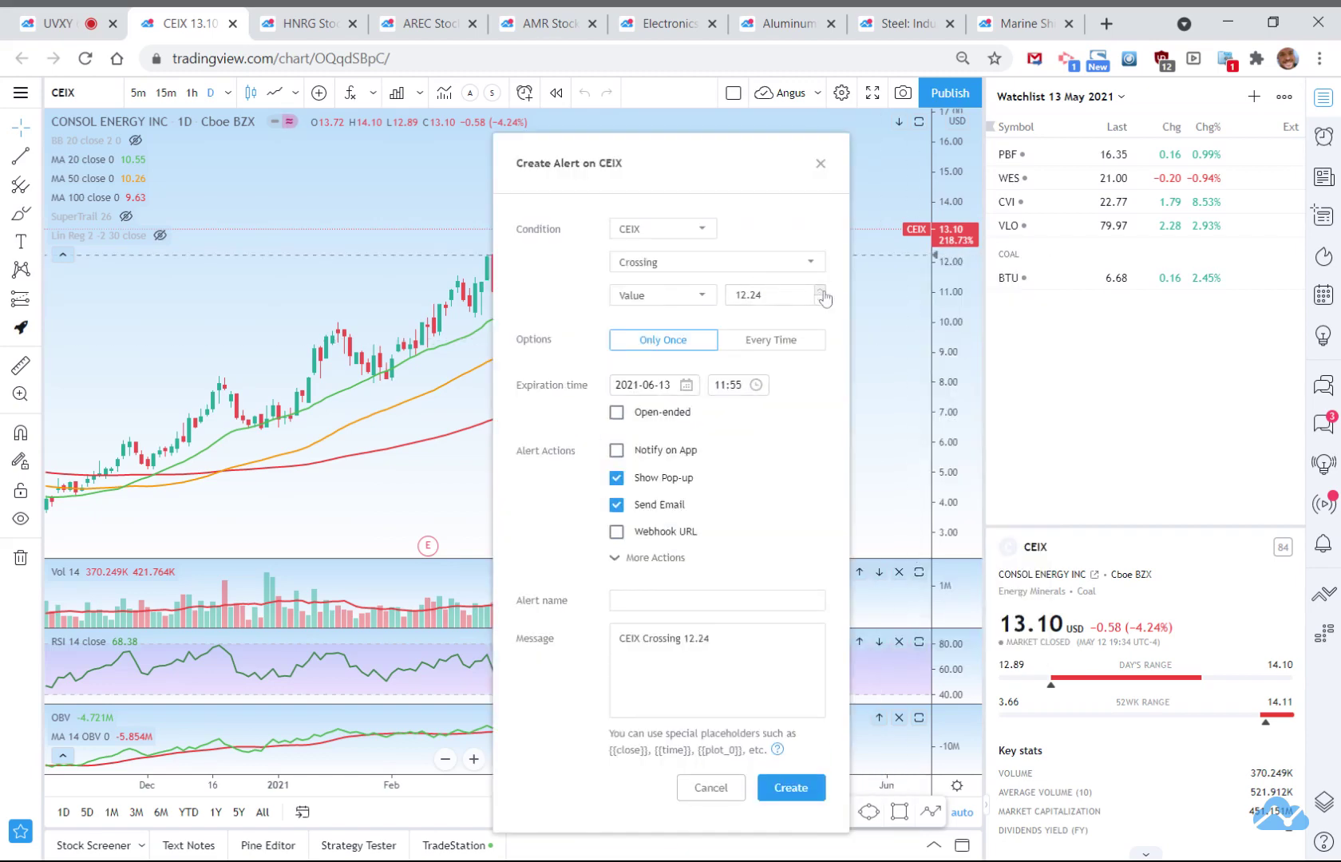
click(813, 796)
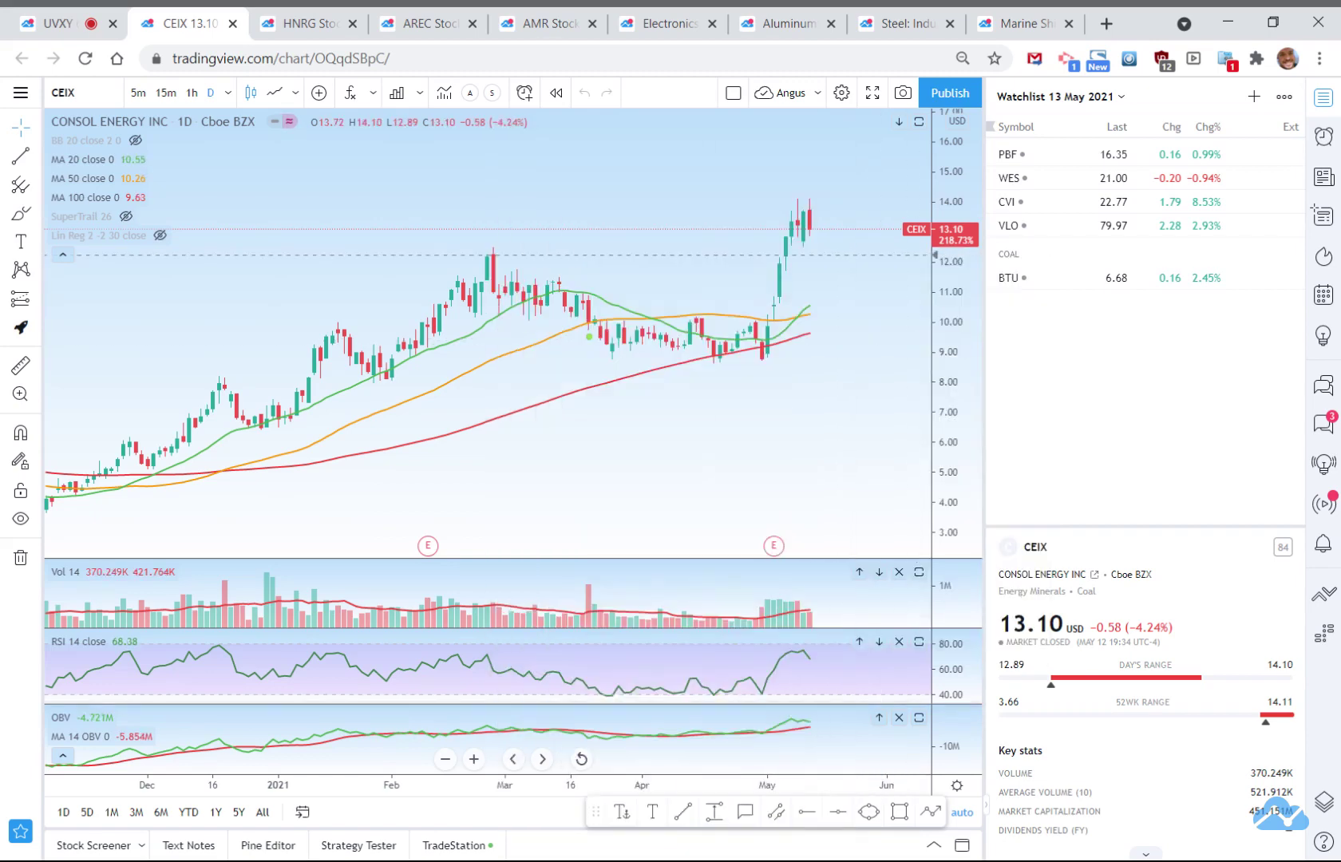
Draw a horizontal ray on the CEIX chart from the 24 February 2021 peak at about 12.18
click(808, 814)
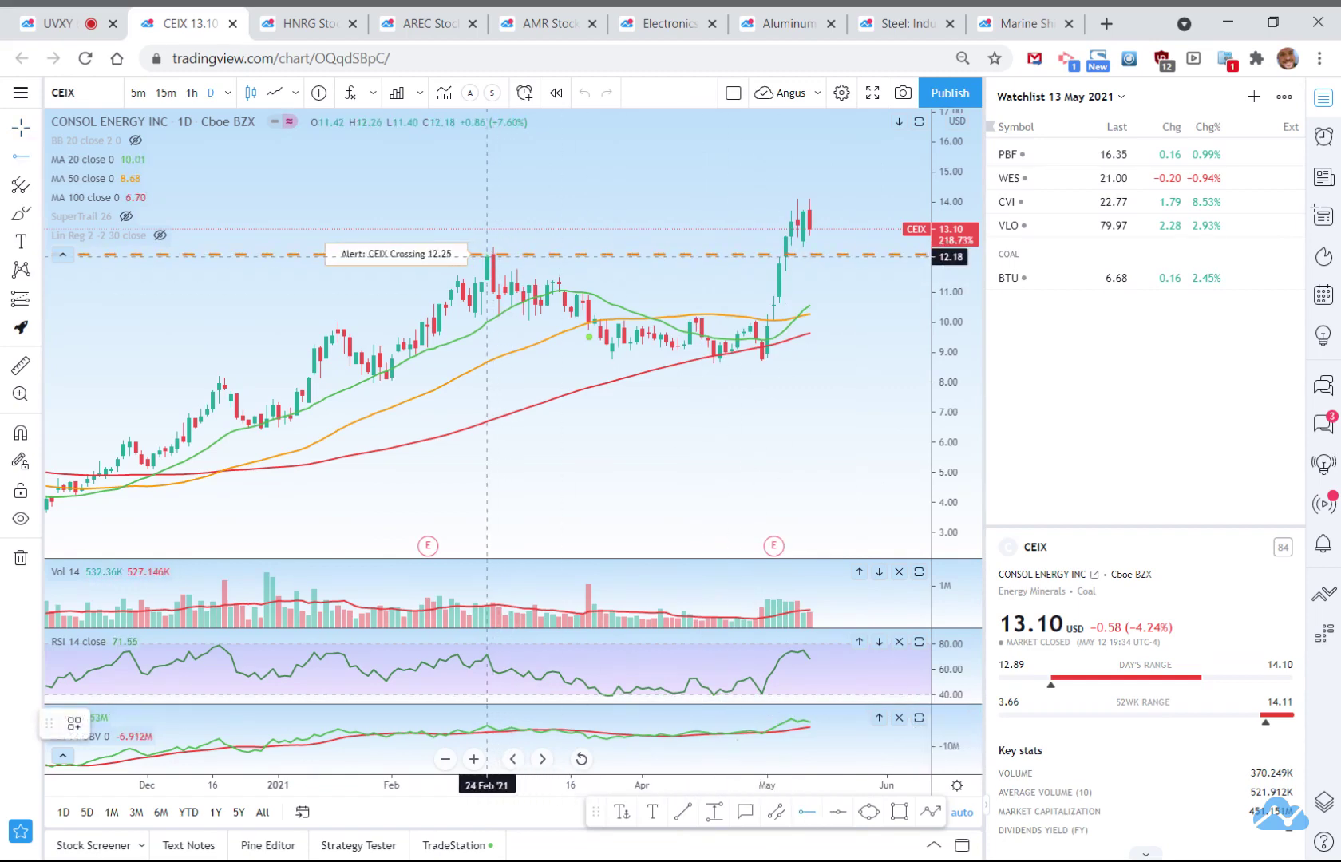
click(486, 256)
click(499, 261)
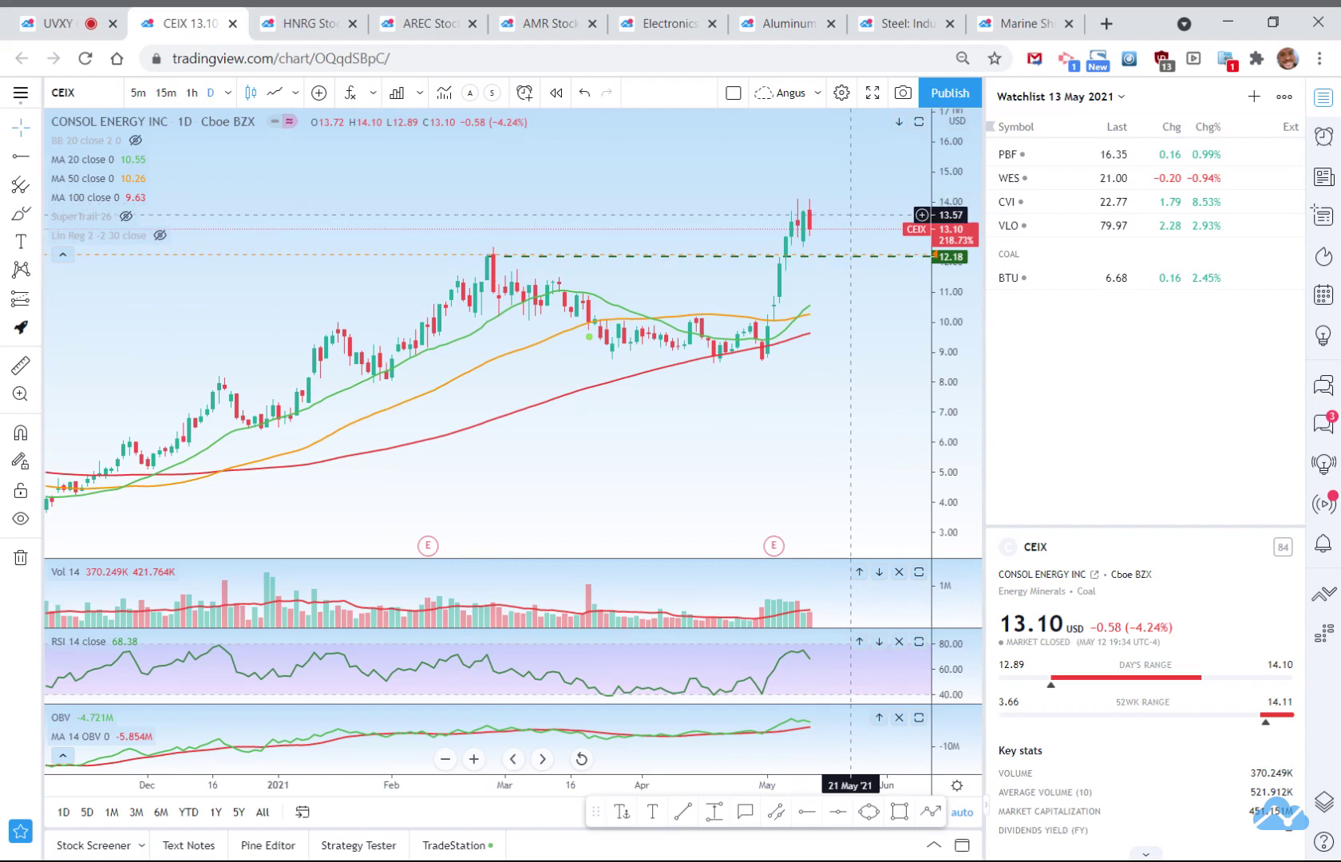
Create a second one-time price alert on CEIX crossing 13.57, with pop-up and email notification
right_click(850, 215)
click(907, 303)
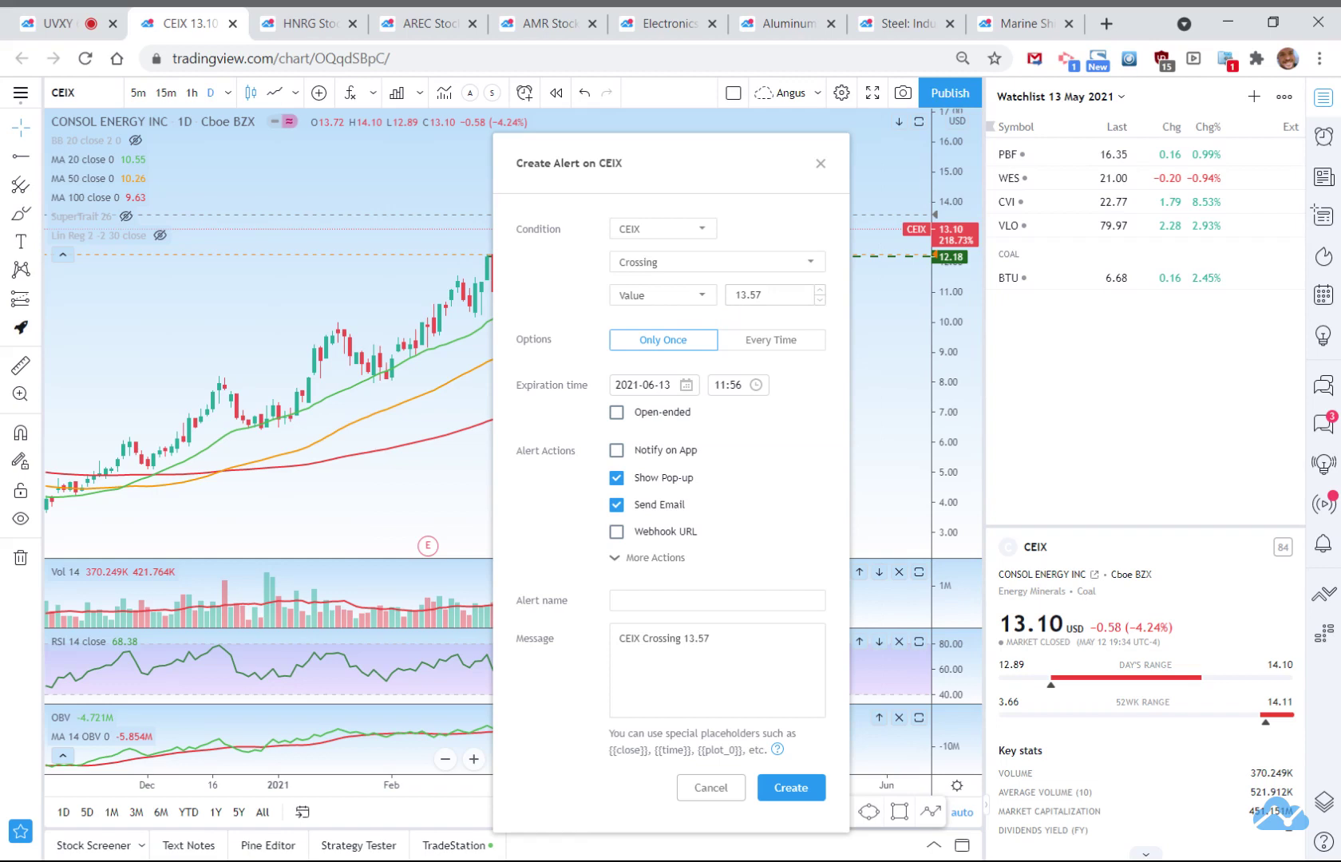
click(791, 789)
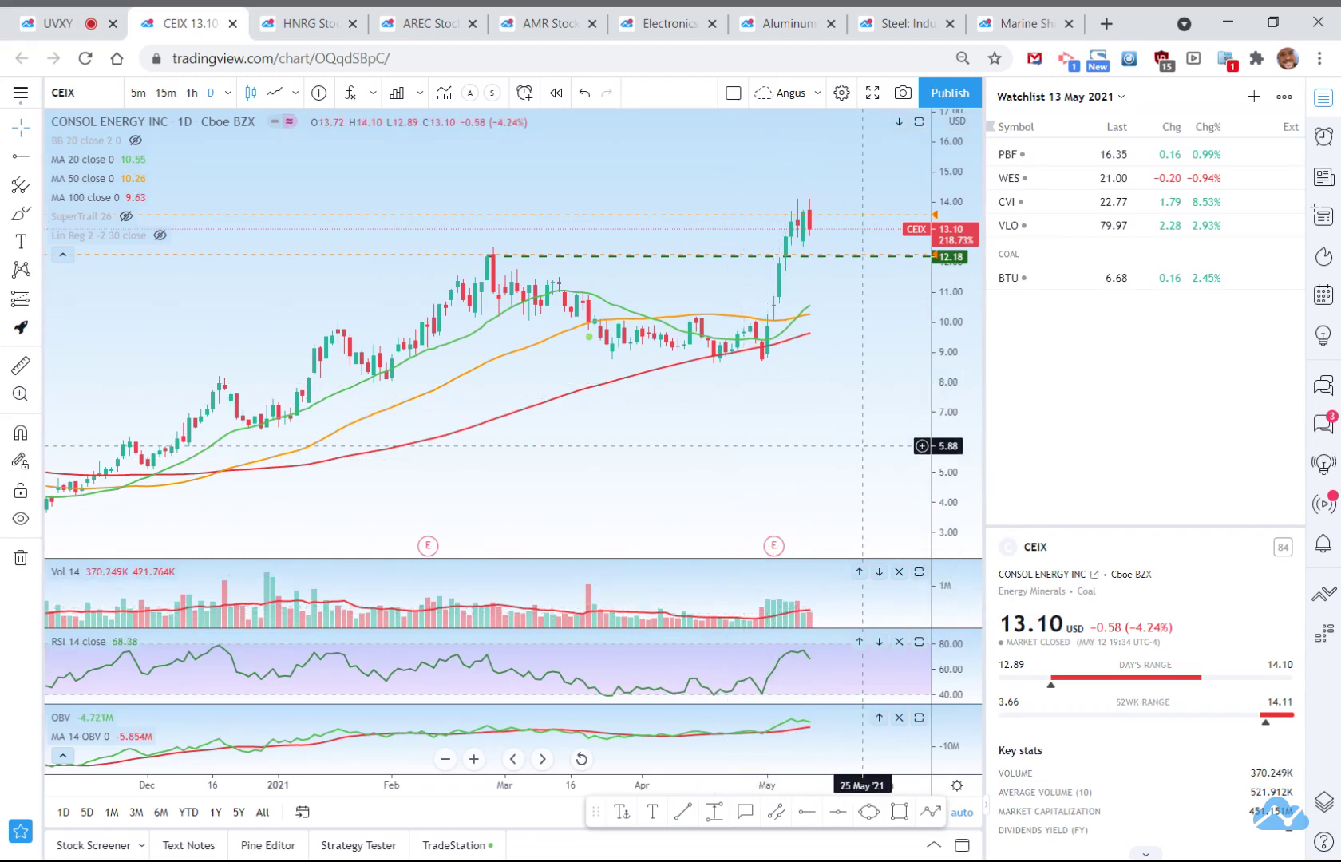
Add CEIX to the watchlist below BTU and check the recording time on the UVXY chart
key(alt+w)
click(55, 24)
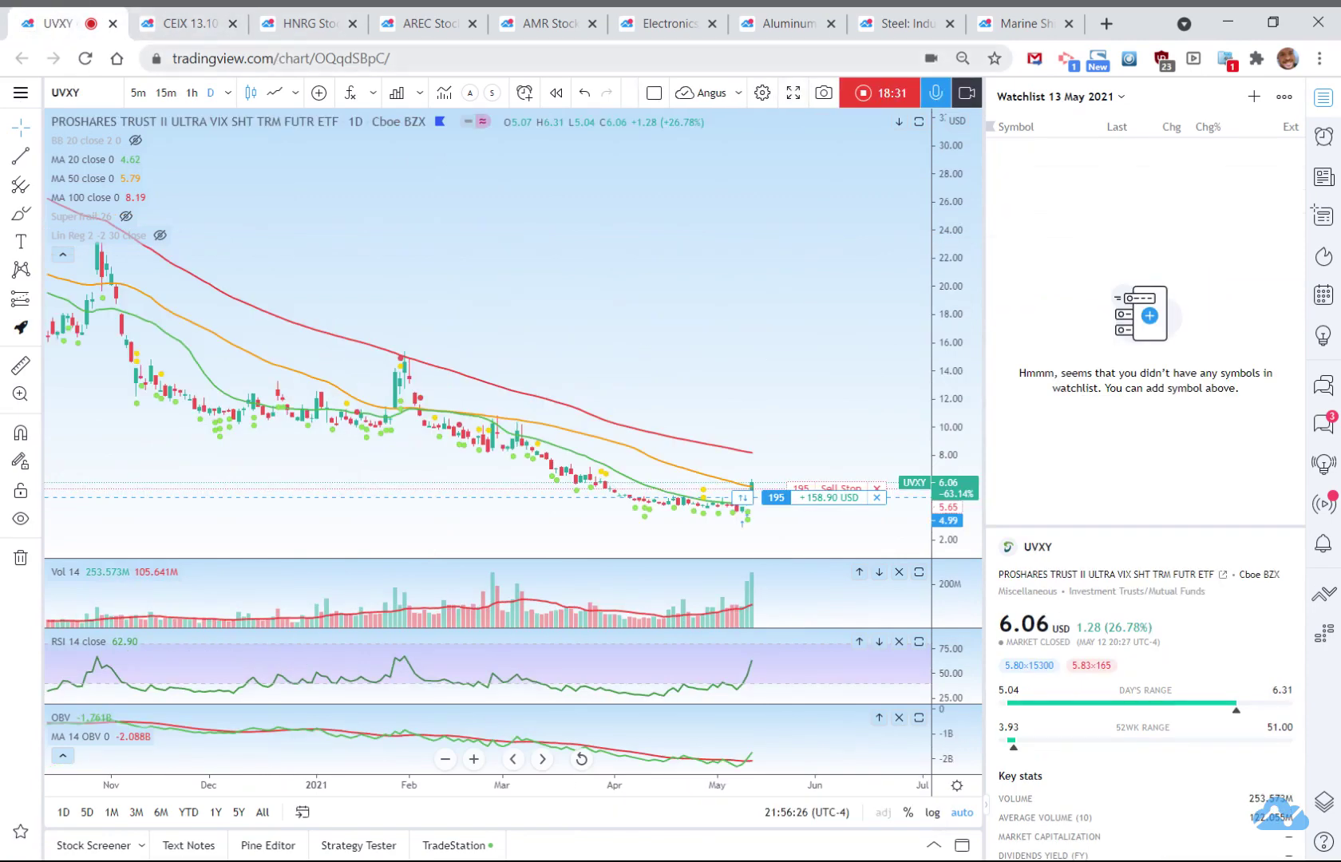
click(195, 26)
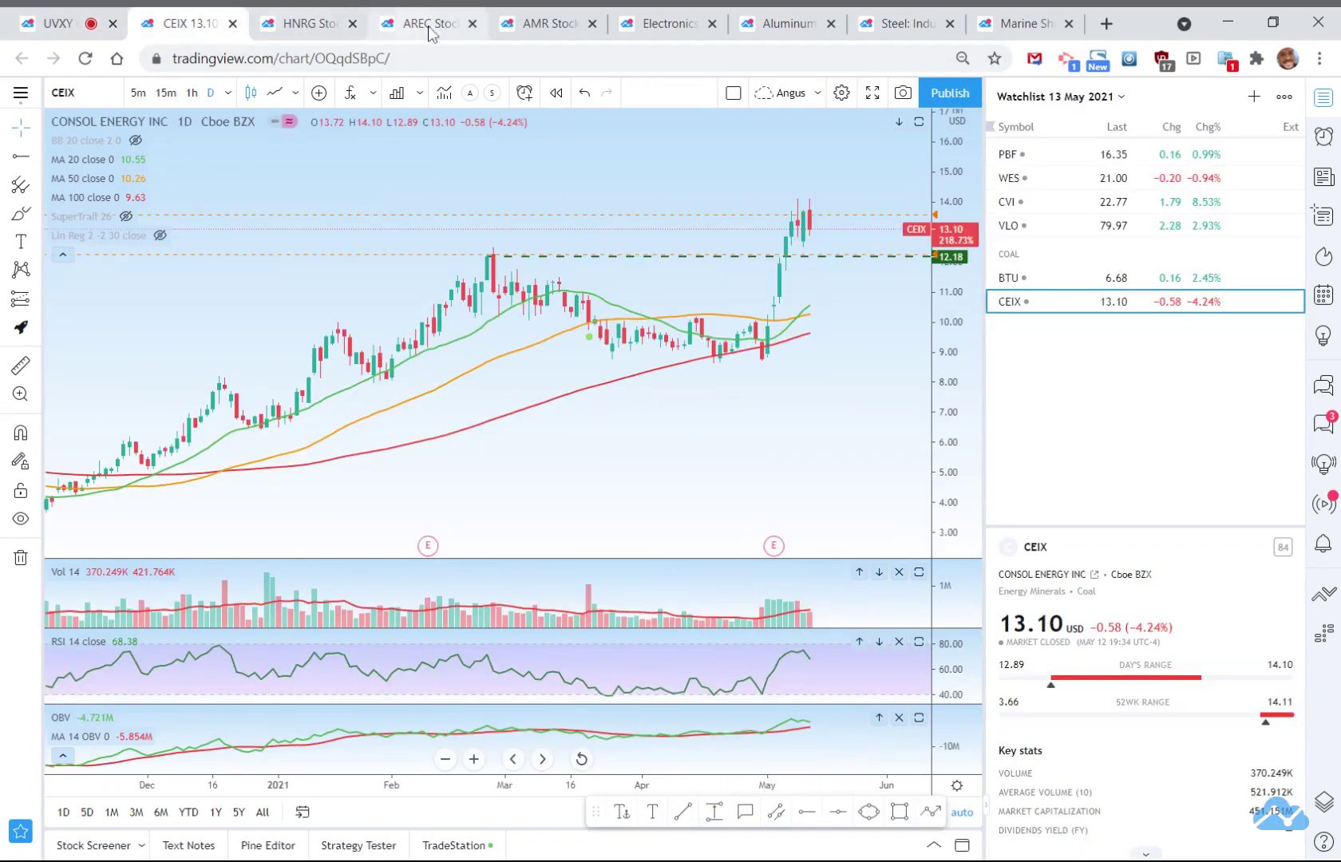
Review the Electronics/Appliance Stores companies' performance, ranked by highest weekly change
click(635, 31)
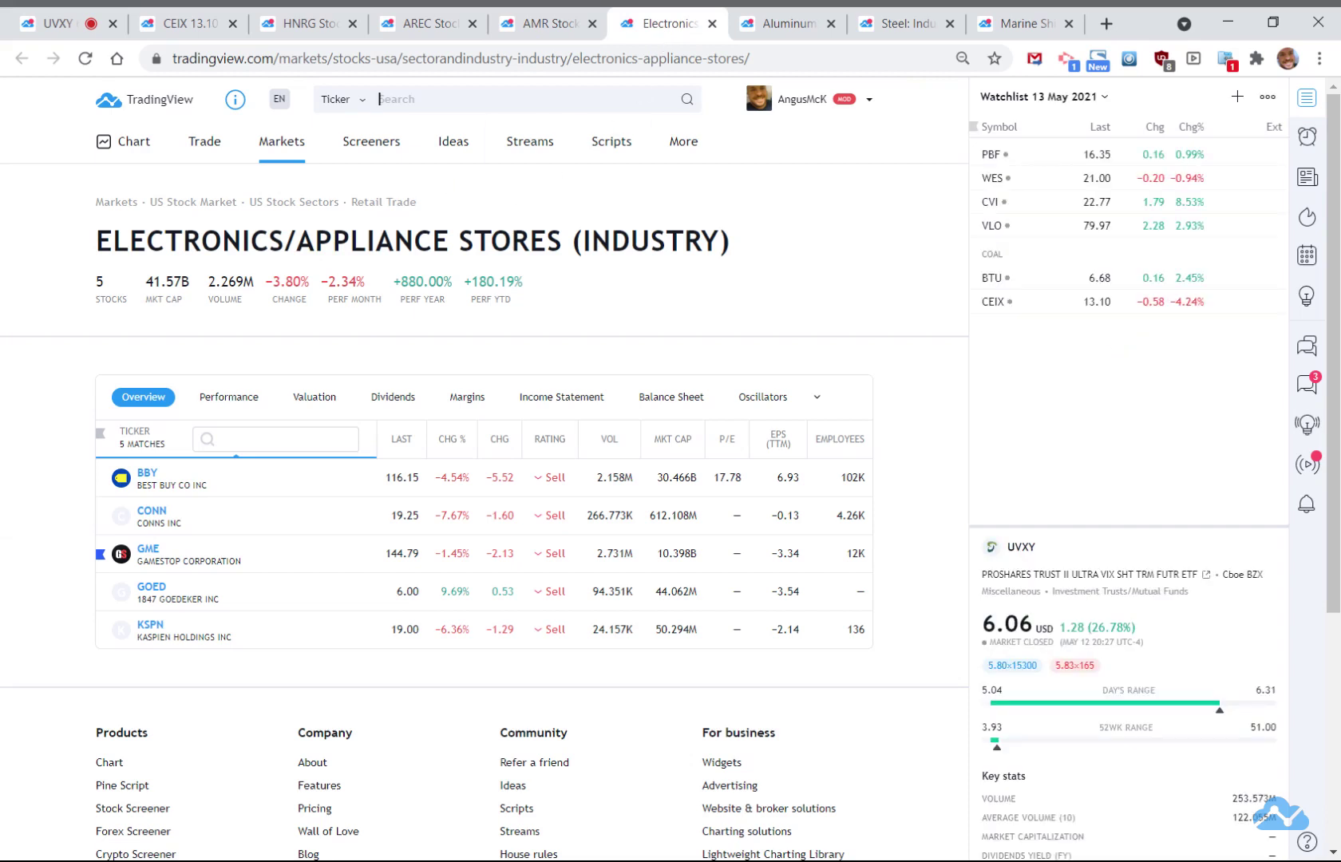
click(230, 399)
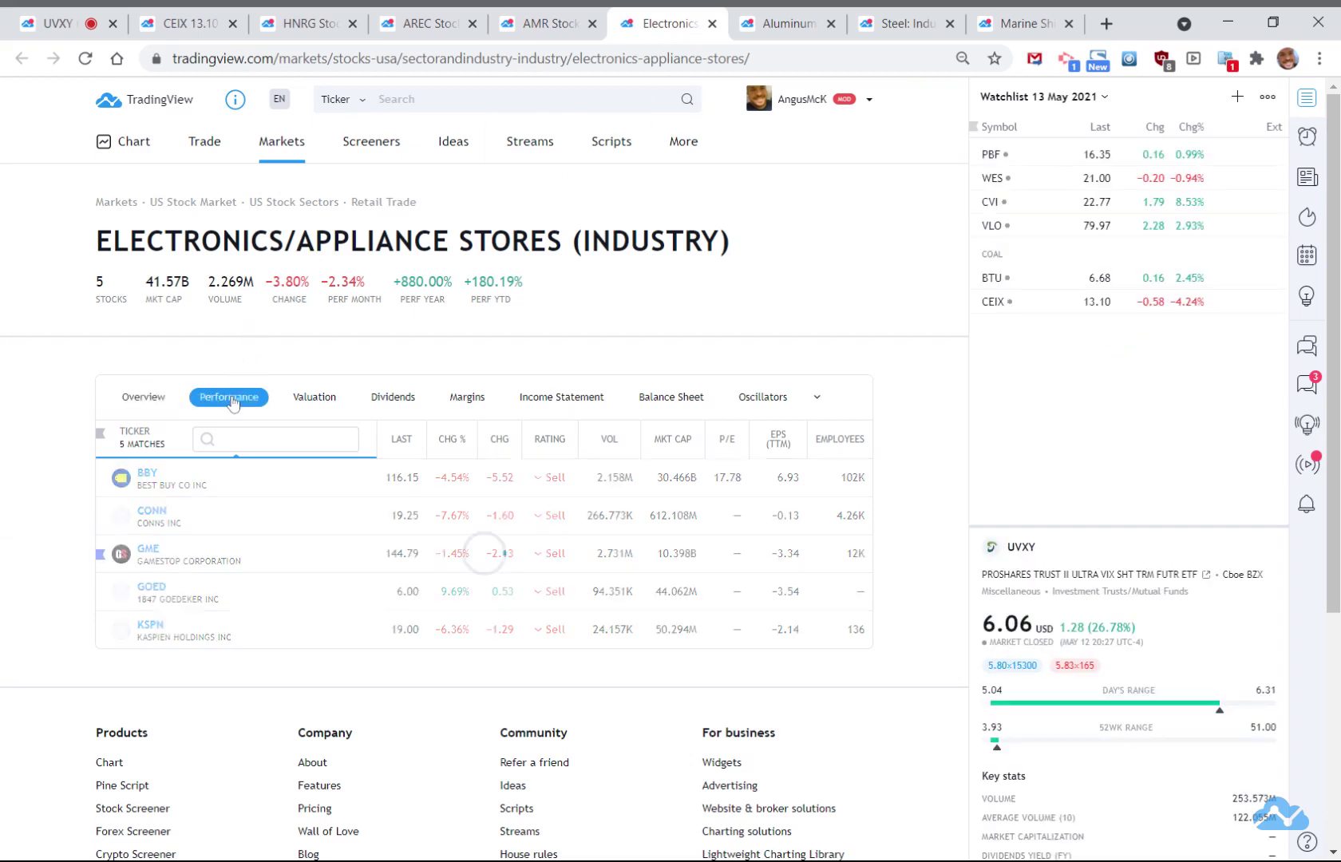
scroll(638, 455, down, 1)
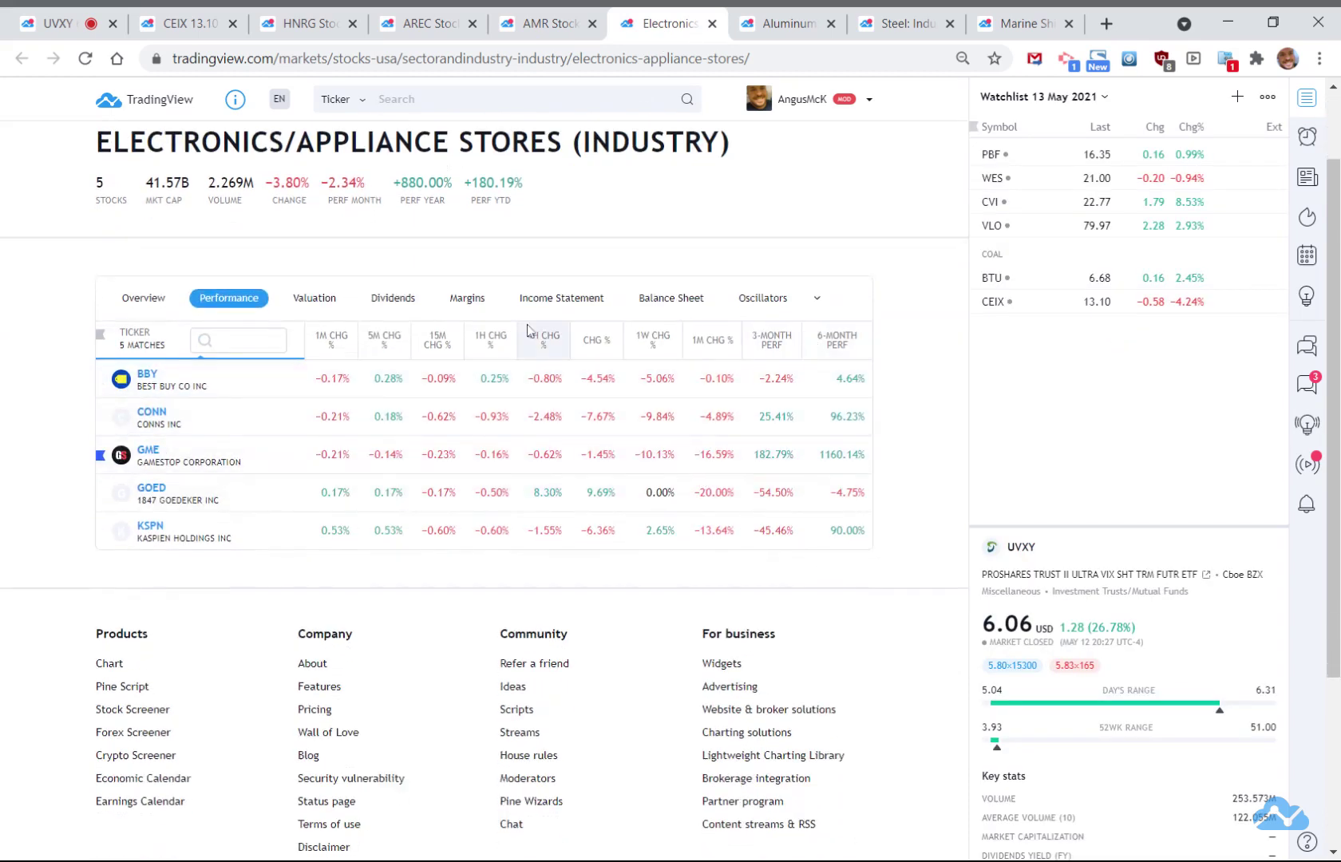
scroll(236, 276, up, 1)
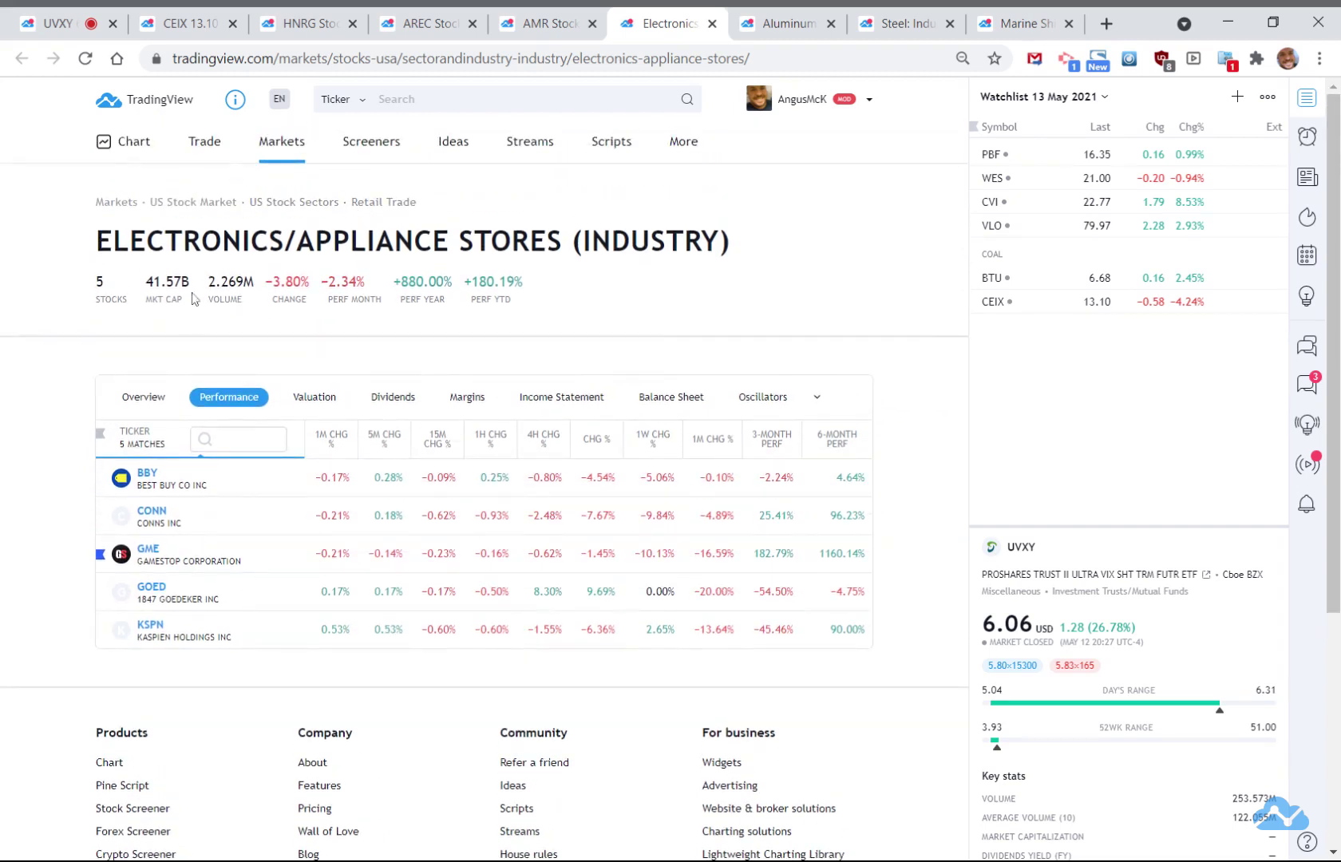
click(653, 451)
click(653, 451)
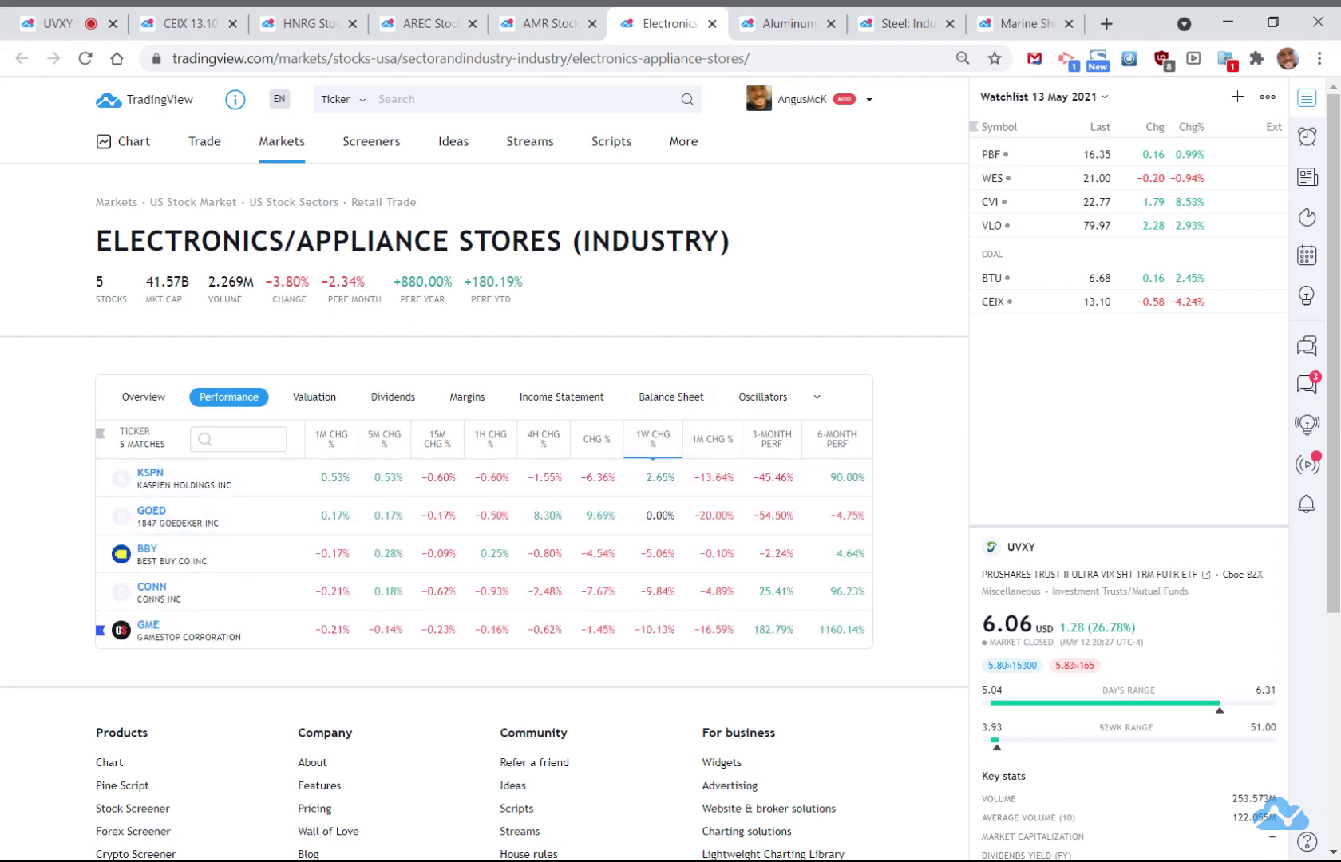
Show the Aluminum industry companies' performance figures and rank them by weekly change
click(769, 28)
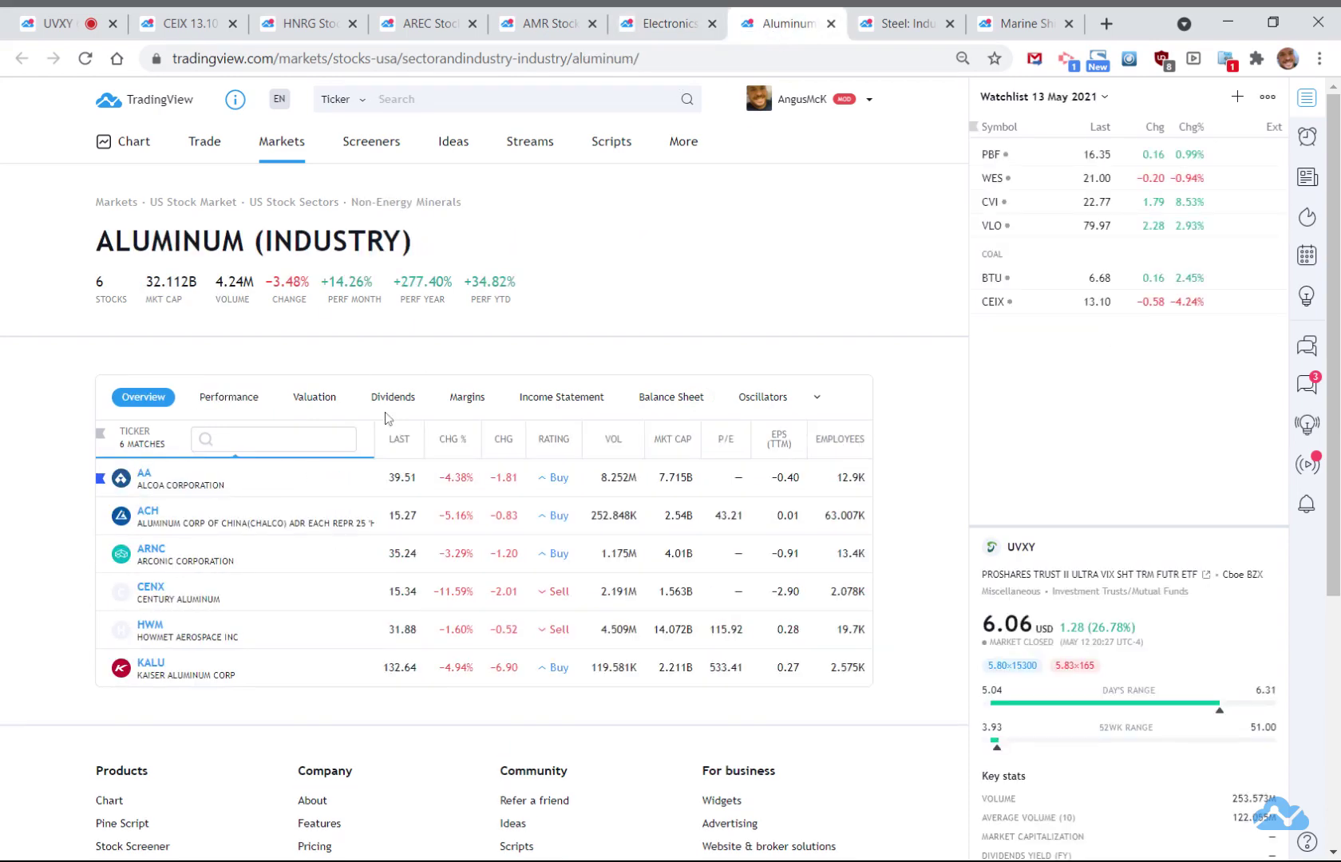
click(202, 403)
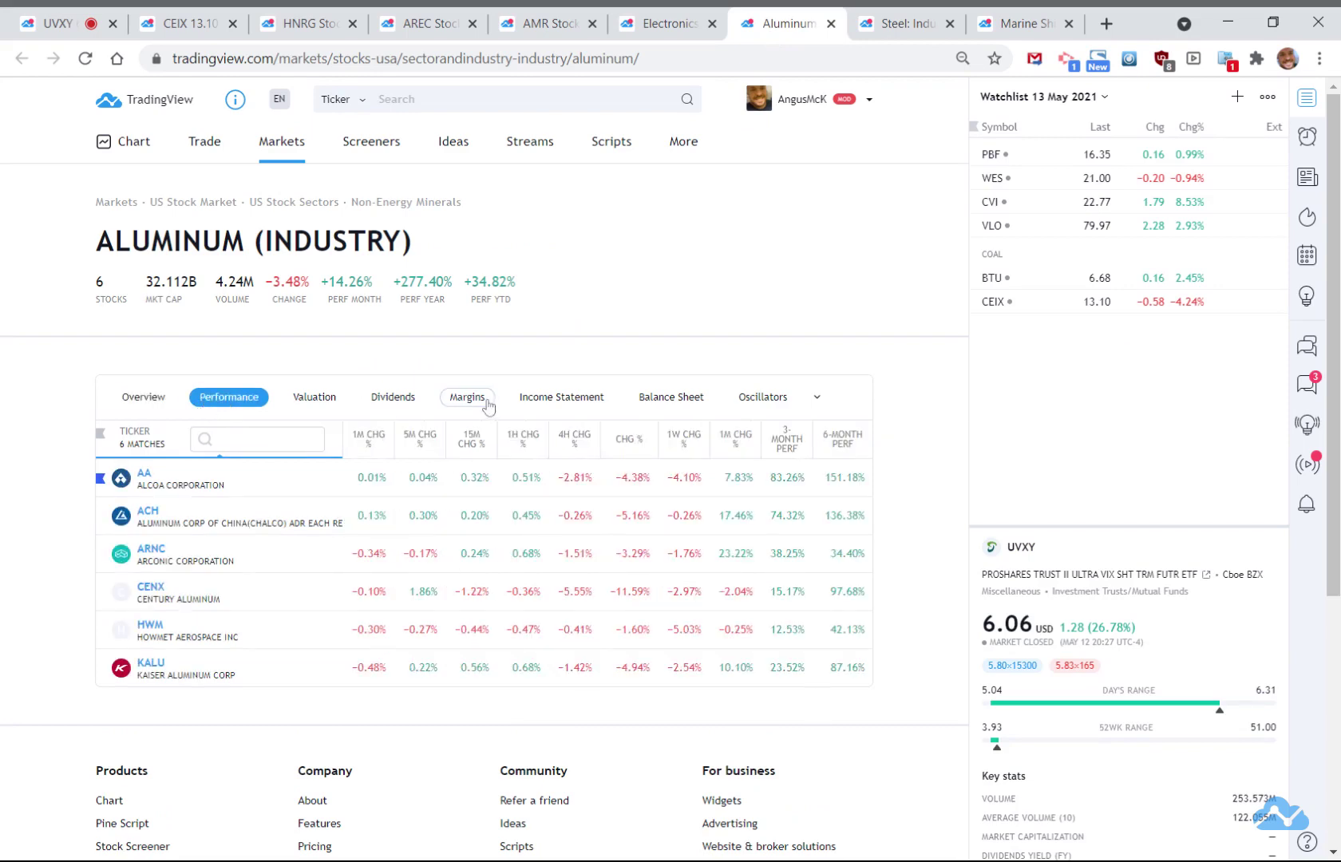
click(680, 441)
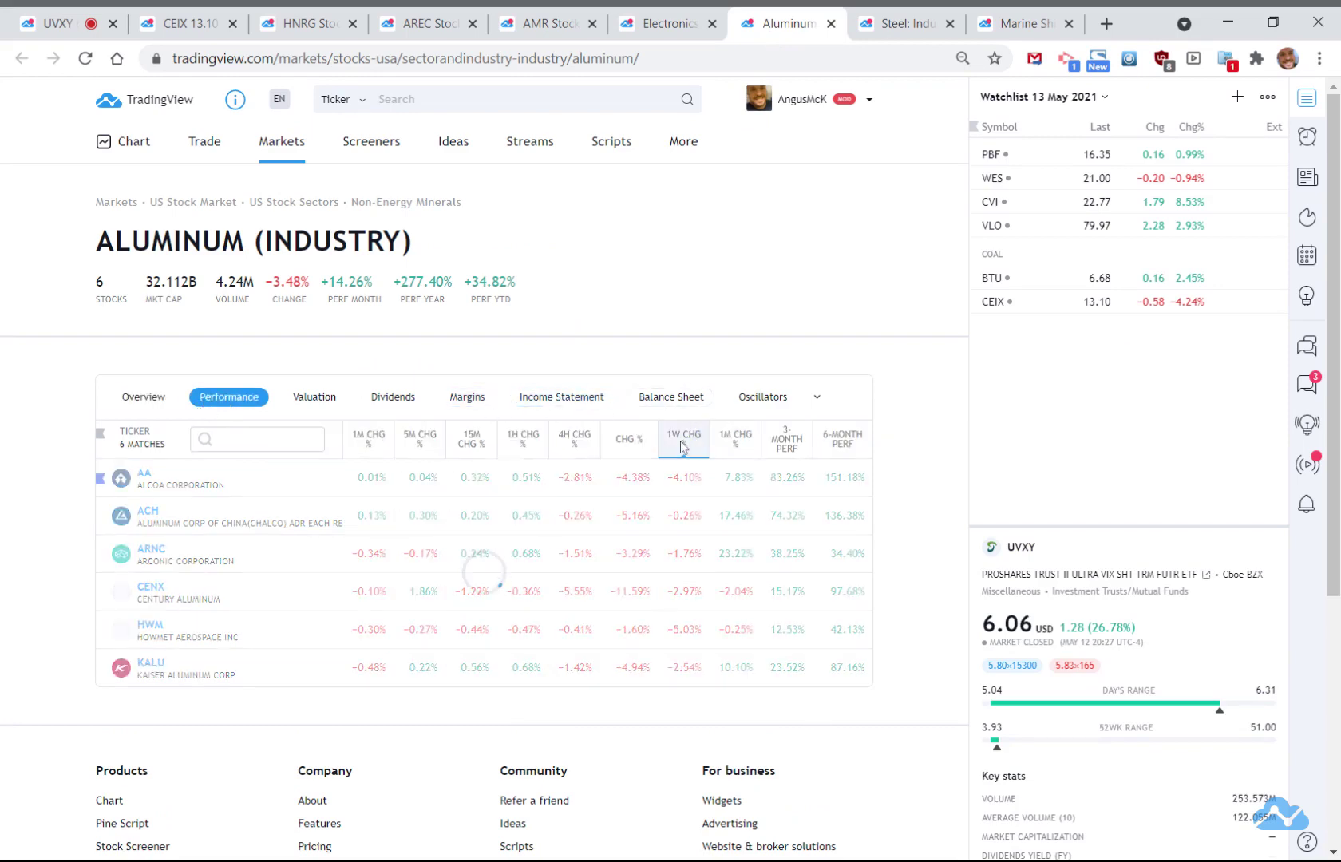
Rank the Aluminum companies by highest six-month performance and open the AA and ACH stock pages in the background
click(677, 451)
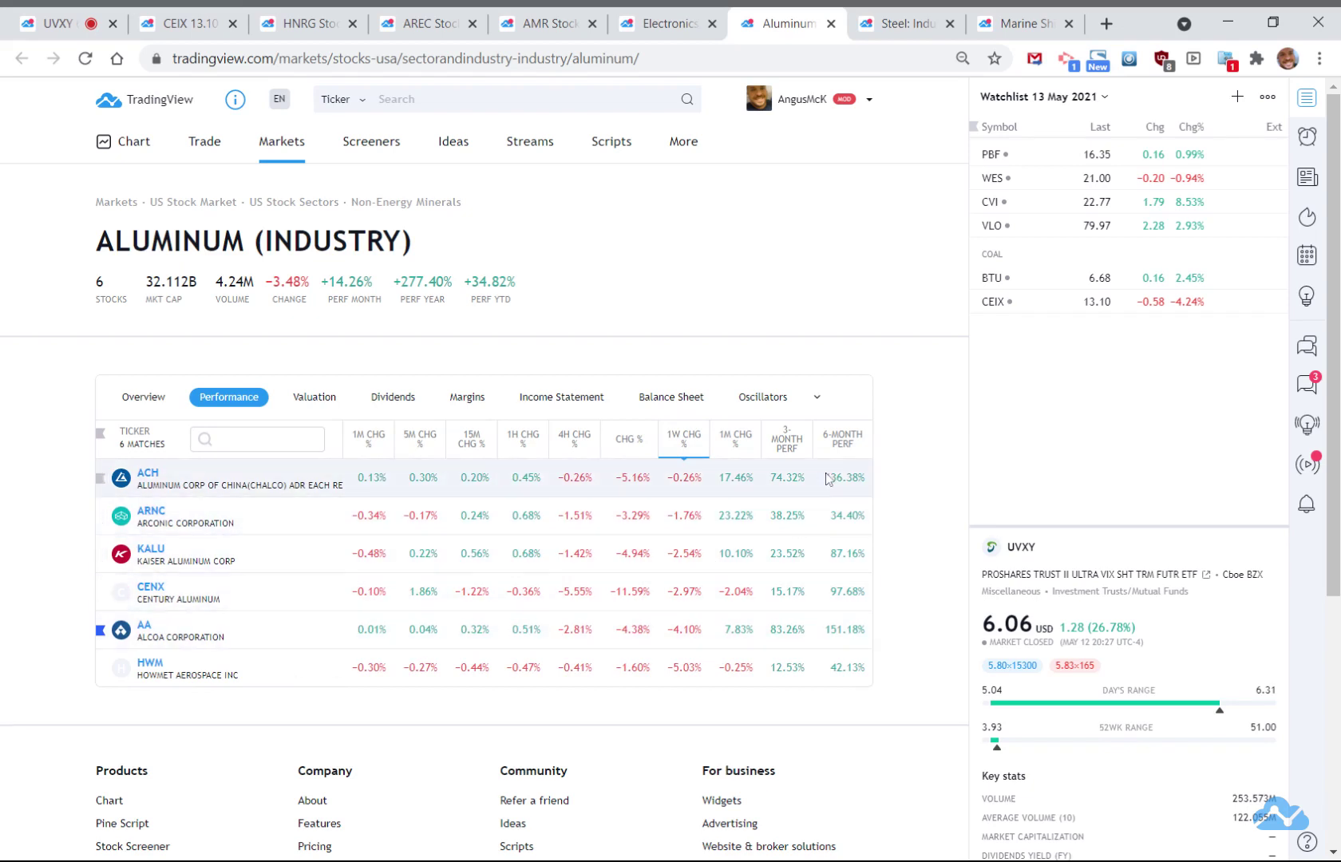
click(844, 447)
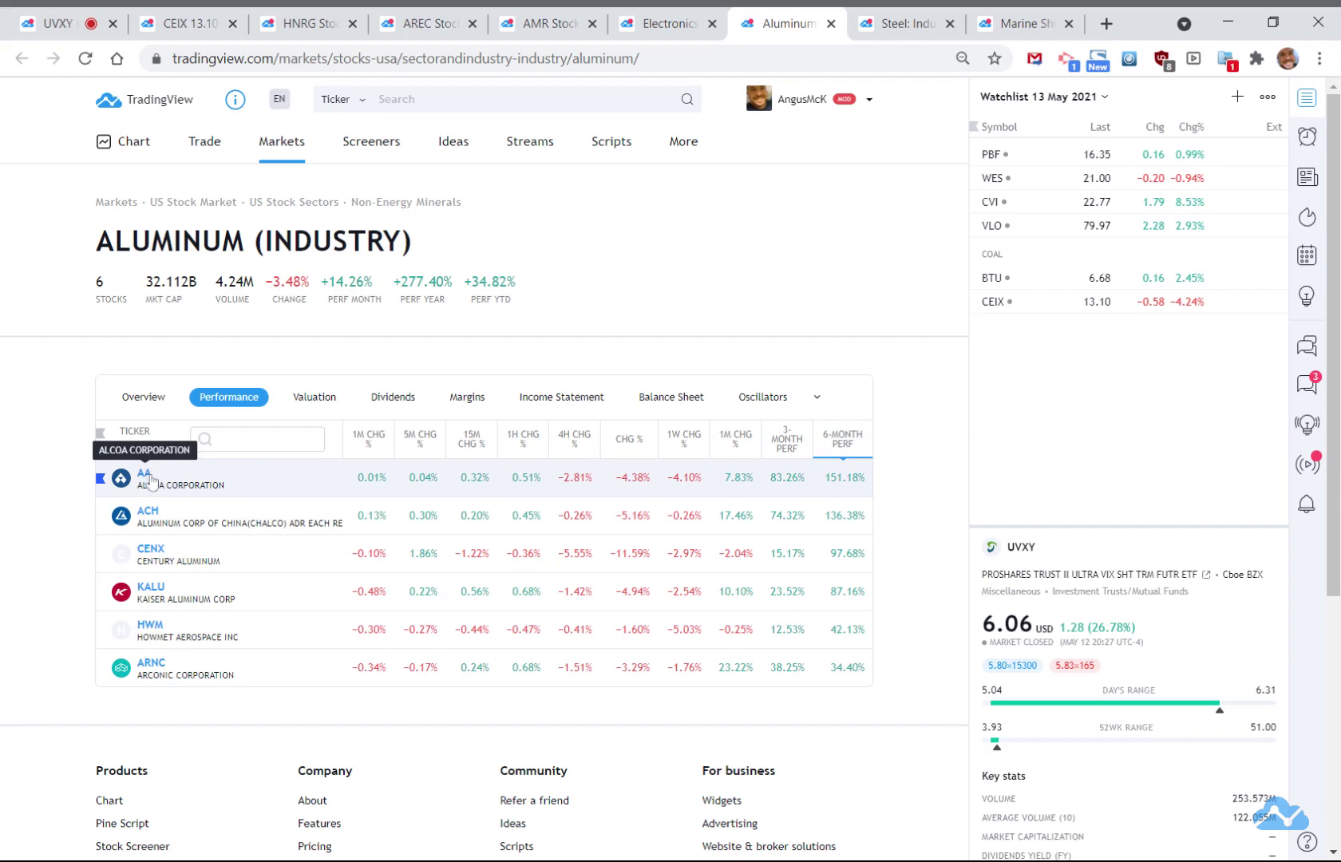
middle_click(149, 514)
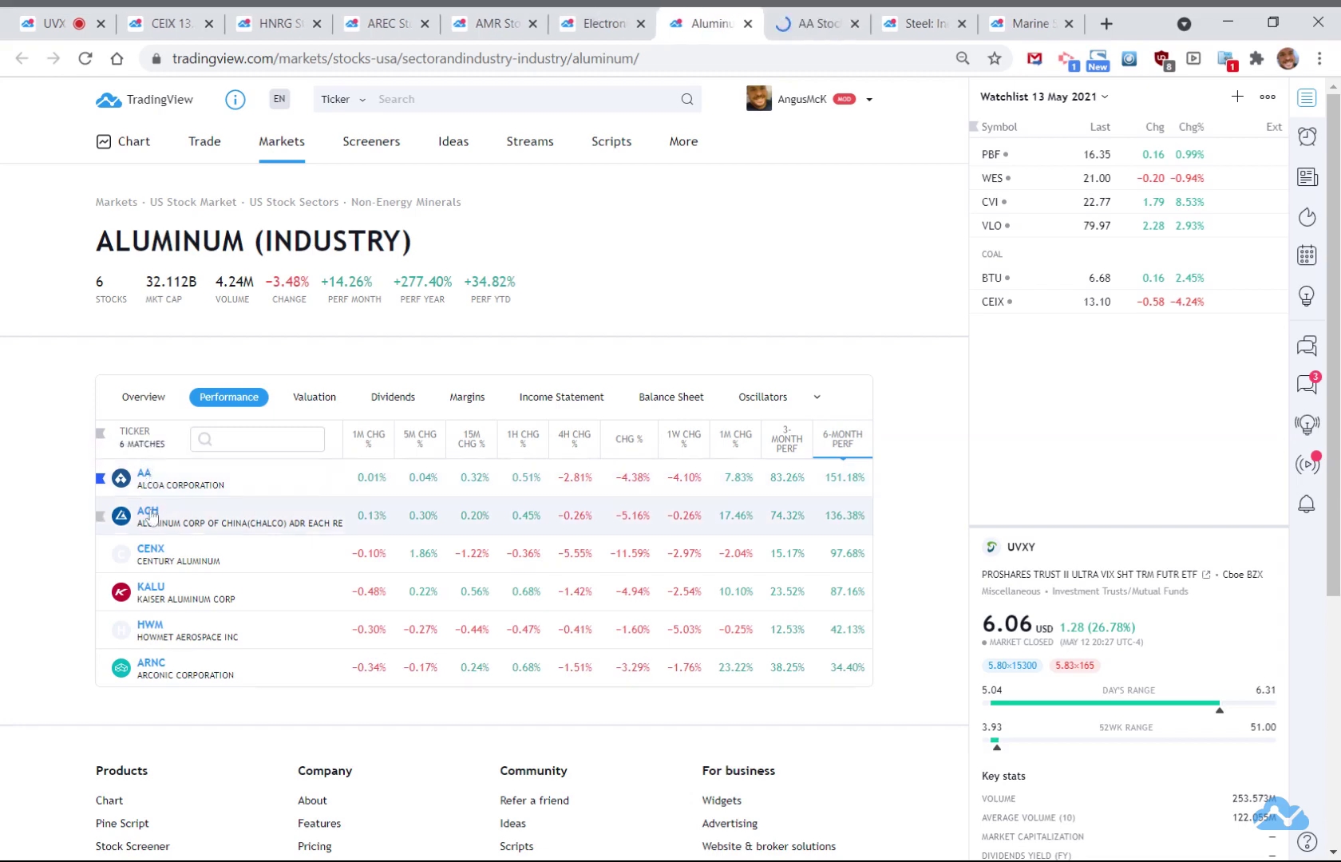
middle_click(149, 513)
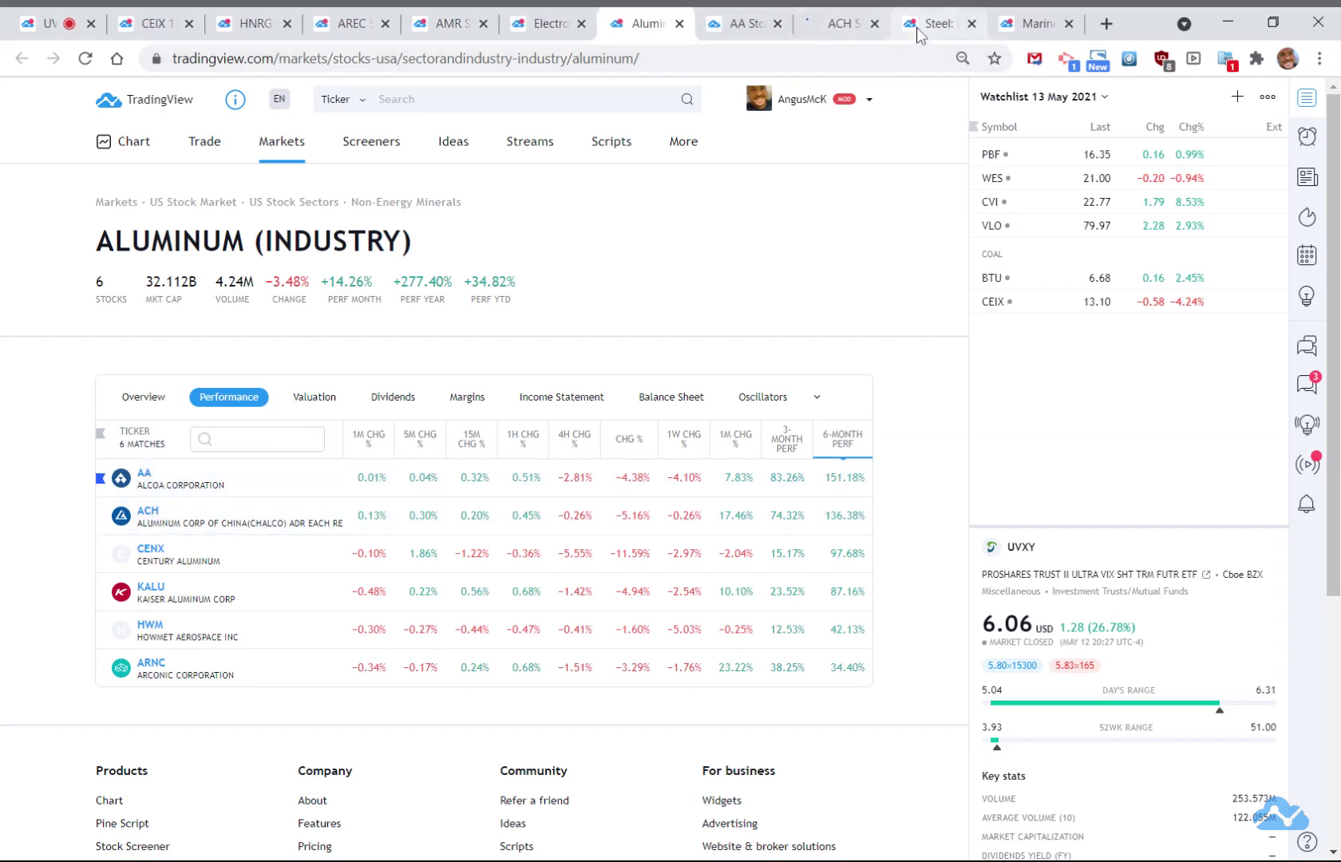
Rank the Steel industry companies by highest three-month performance and open the TMST and ZEUS stock pages in the background
click(917, 30)
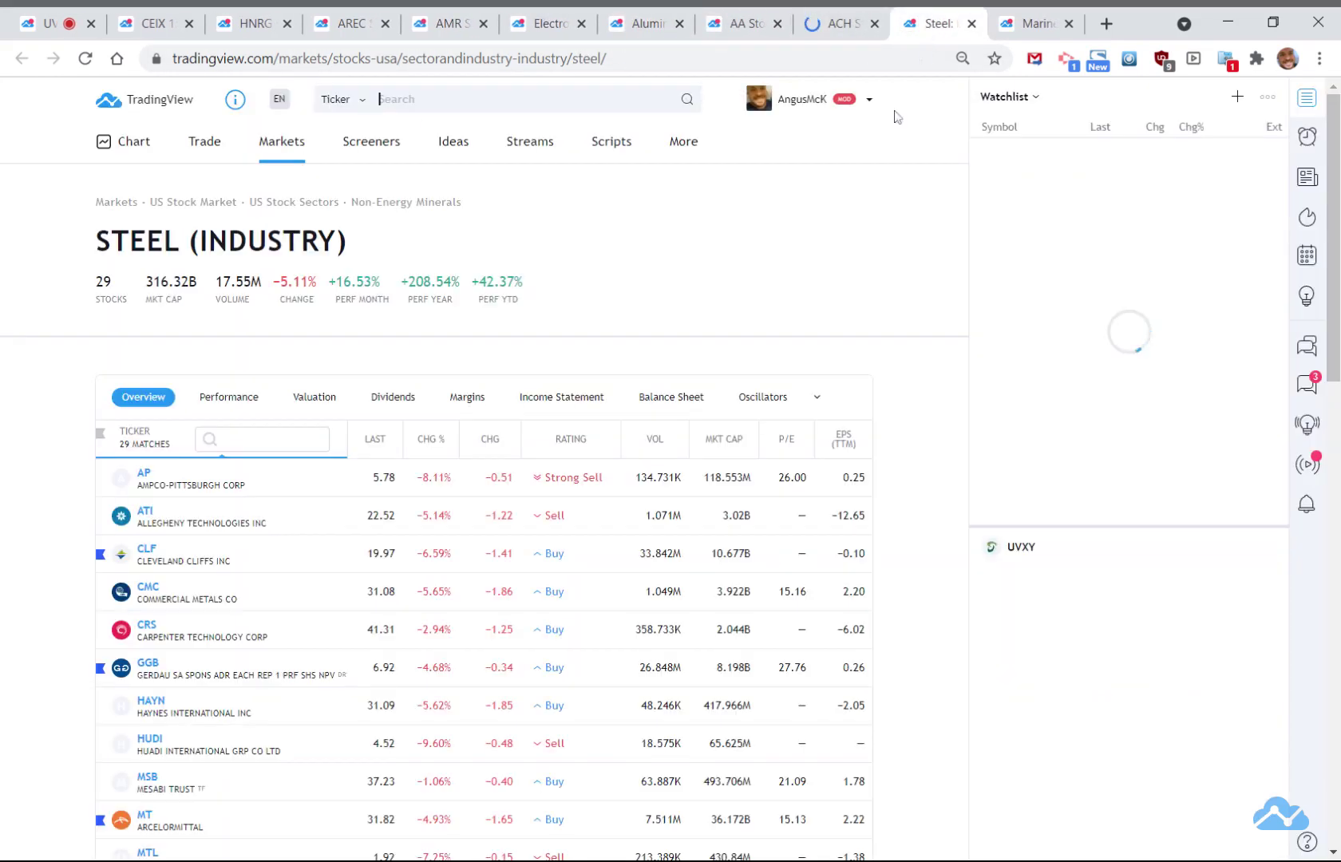
click(231, 397)
scroll(862, 353, down, 1)
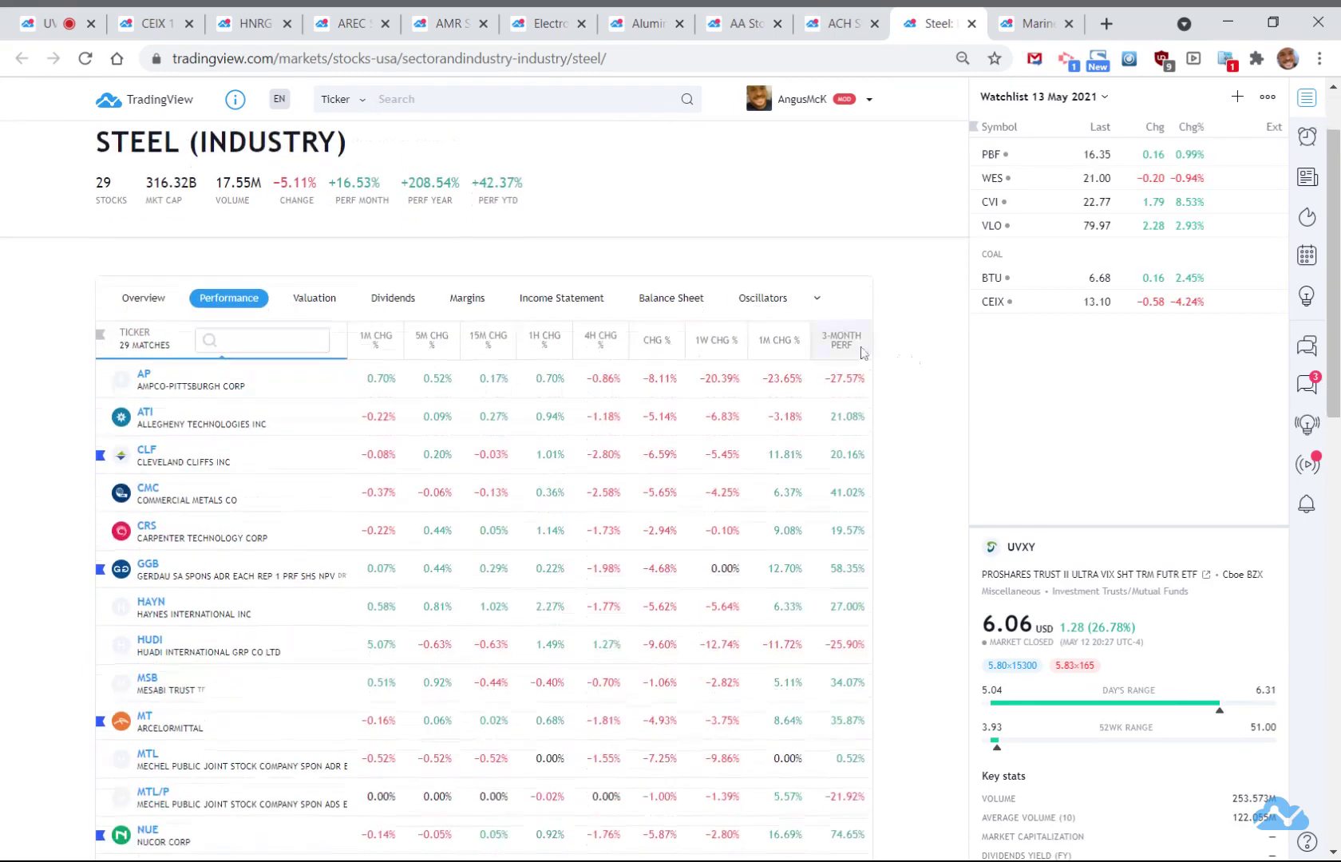
click(840, 345)
click(841, 344)
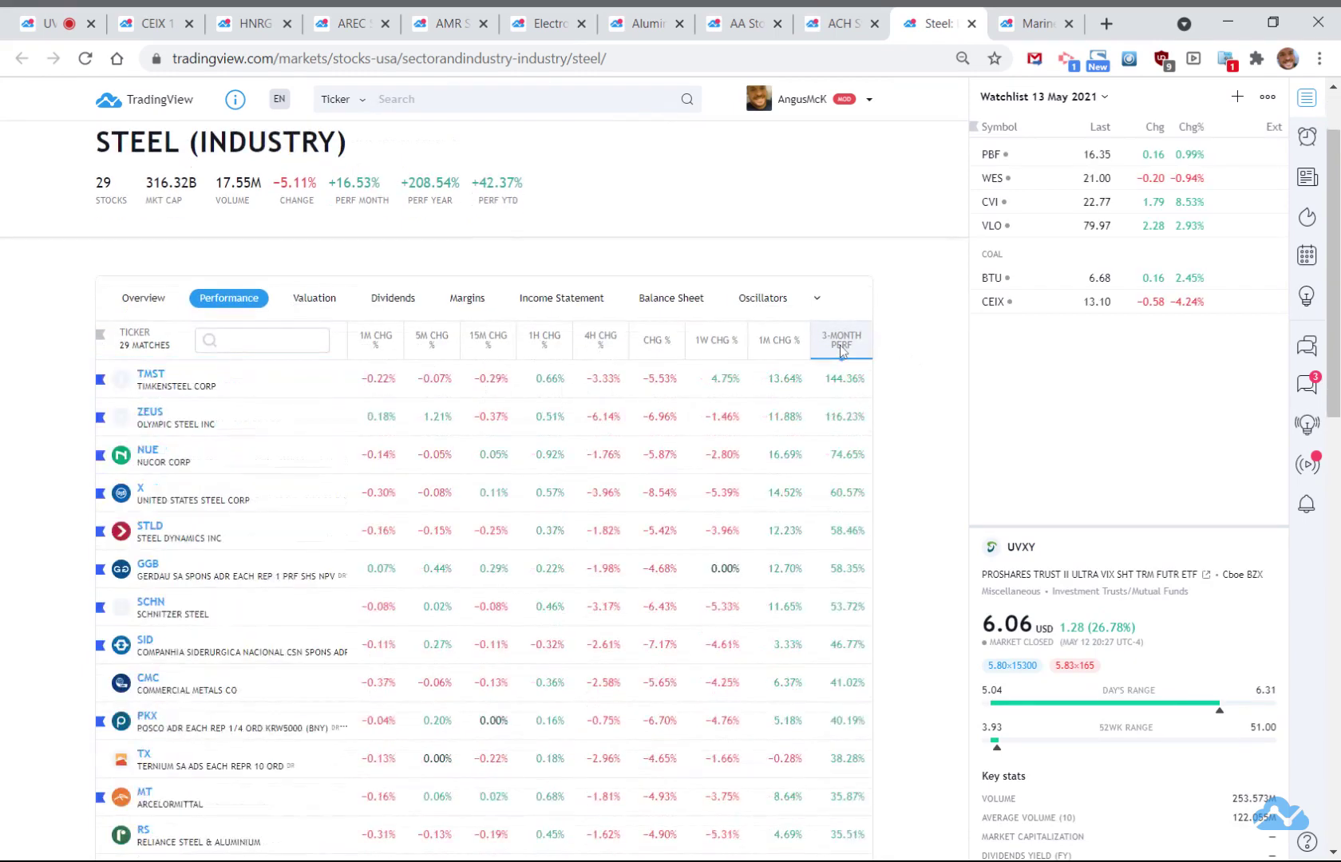
middle_click(150, 382)
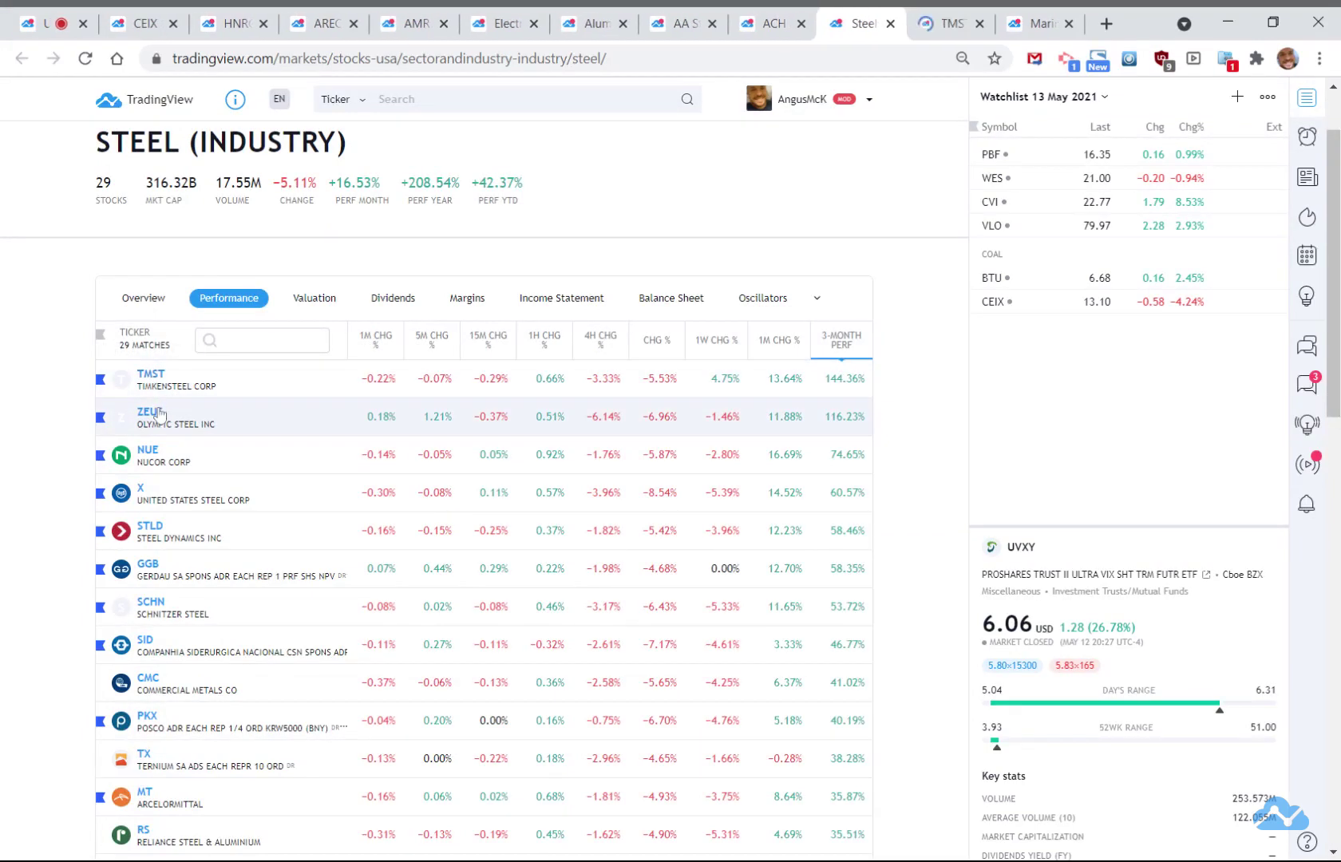
middle_click(159, 413)
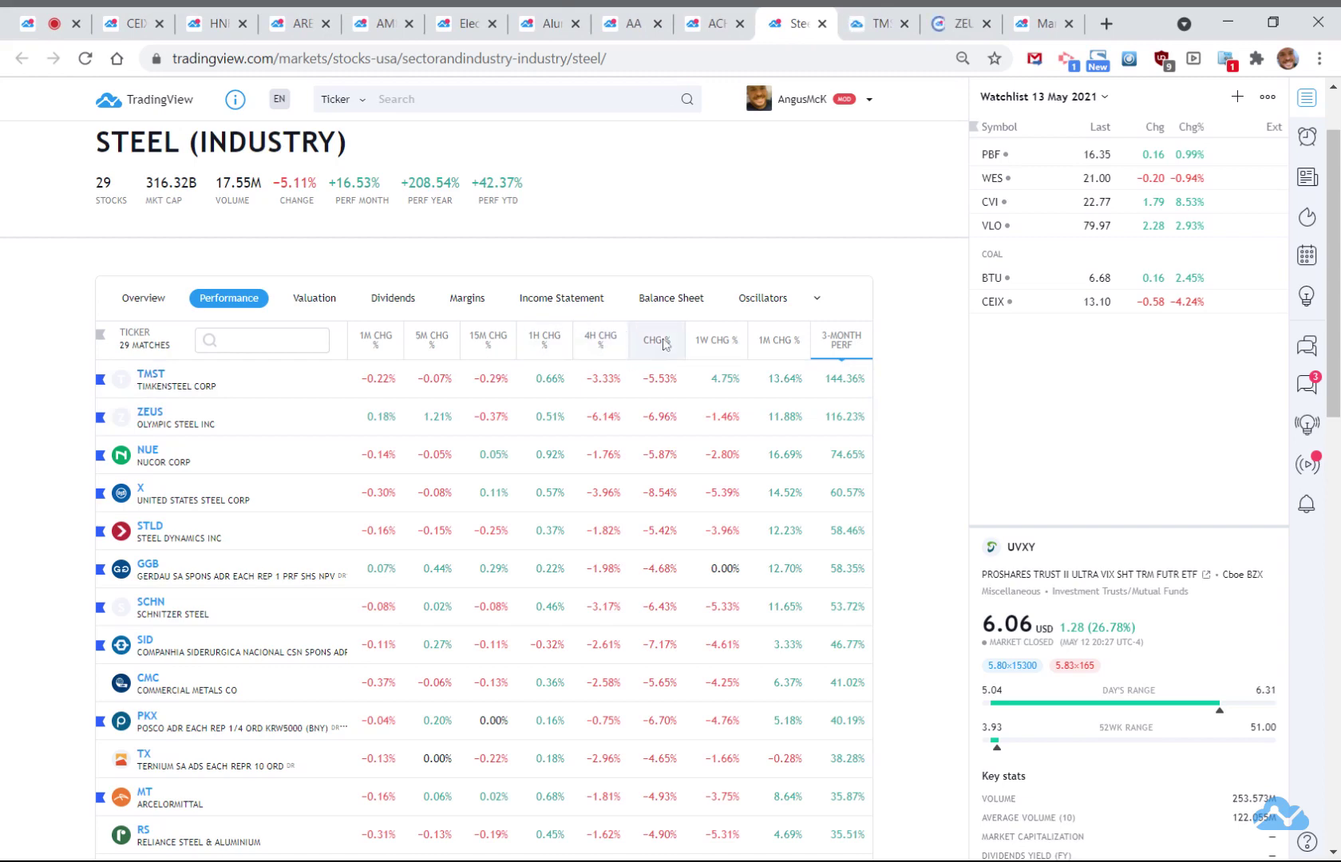
Open the Steel industry's top weekly gainer, USAP, and top daily gainer, SYNL, in the background
click(707, 341)
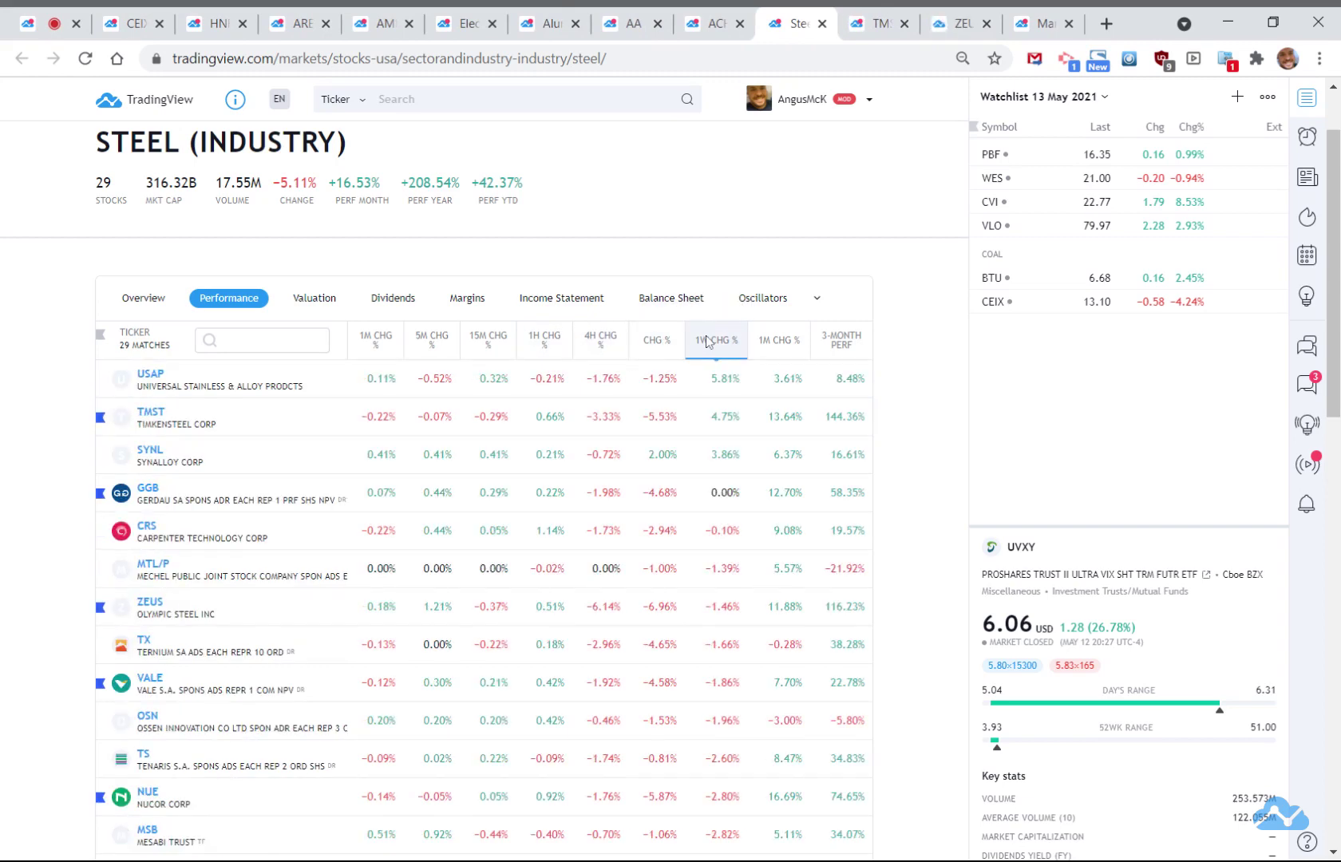
middle_click(158, 381)
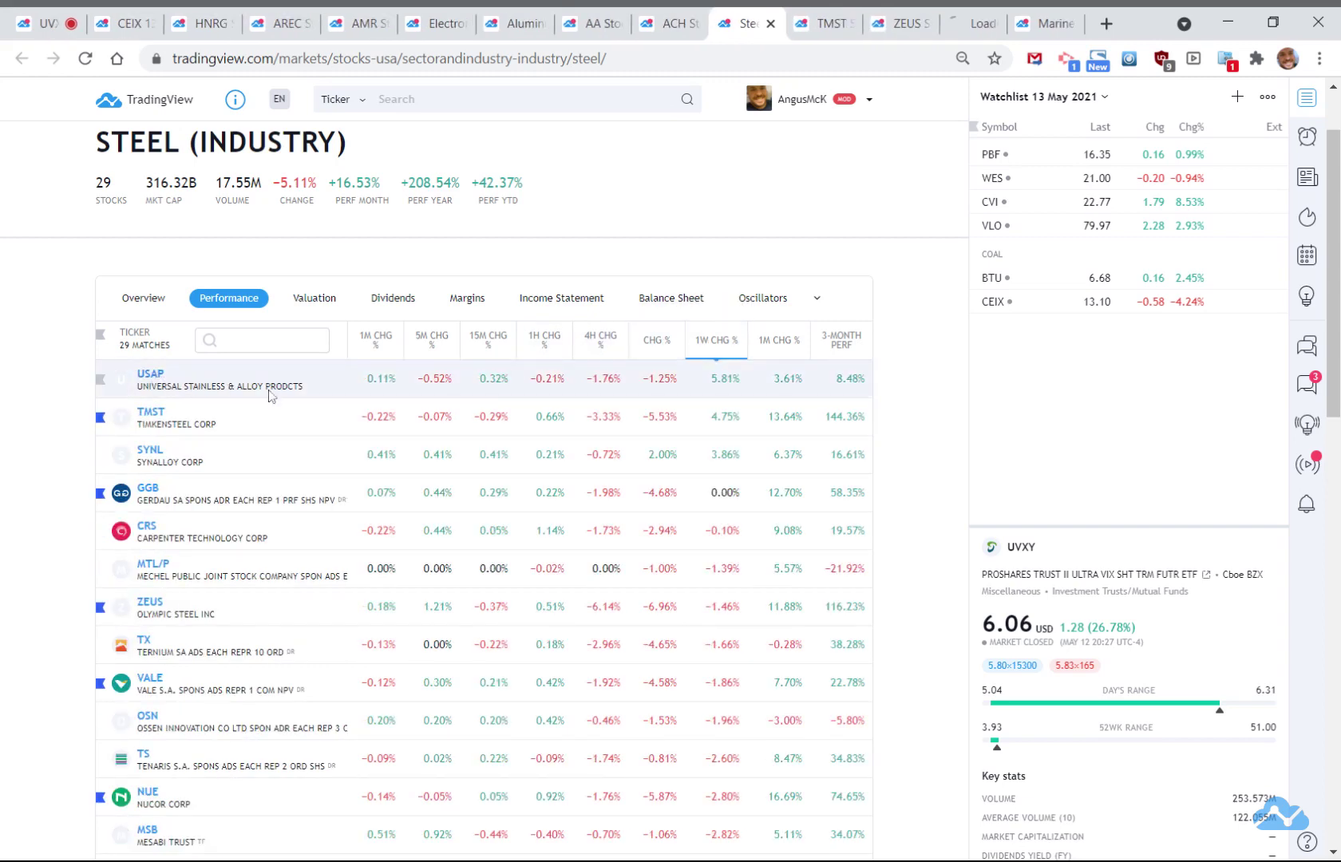
click(656, 342)
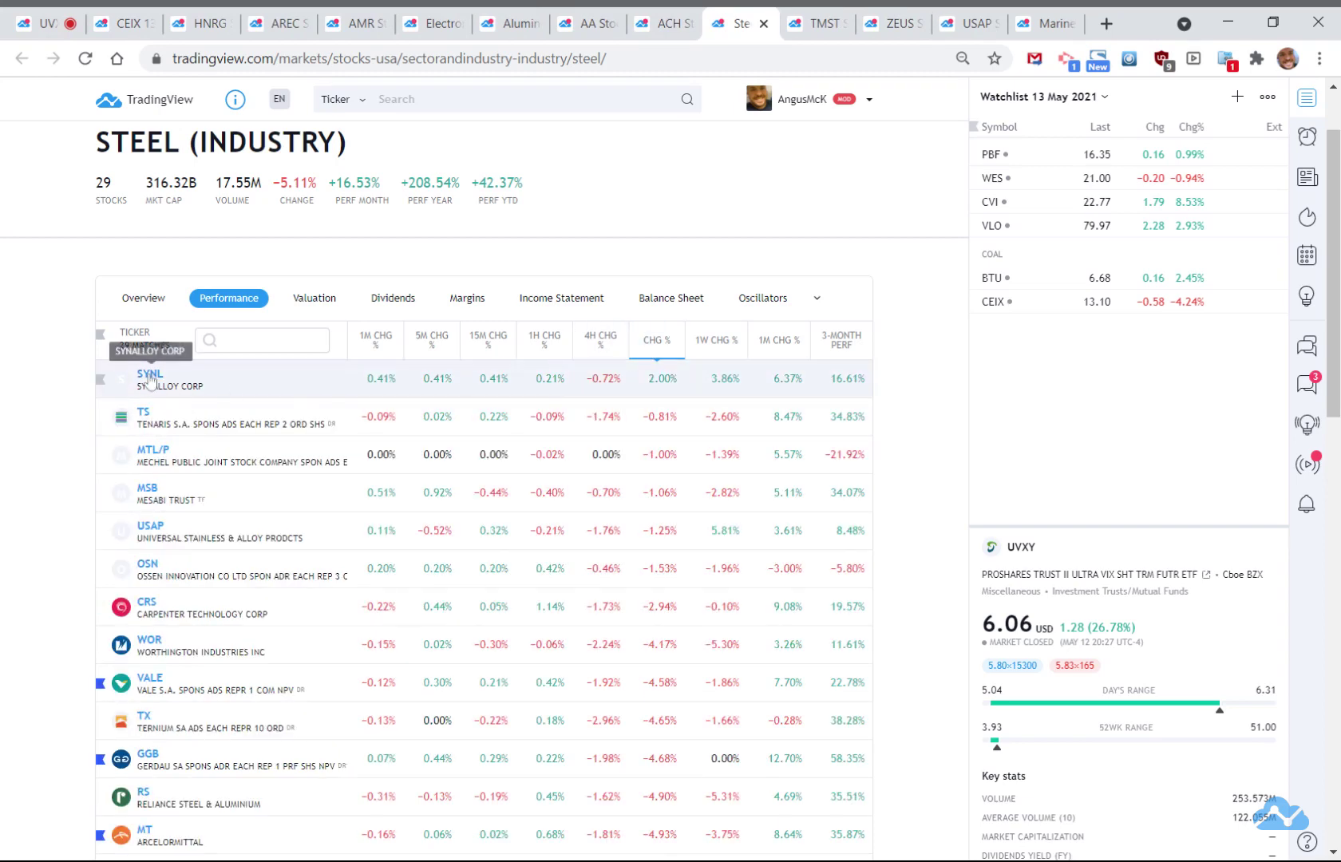
middle_click(149, 379)
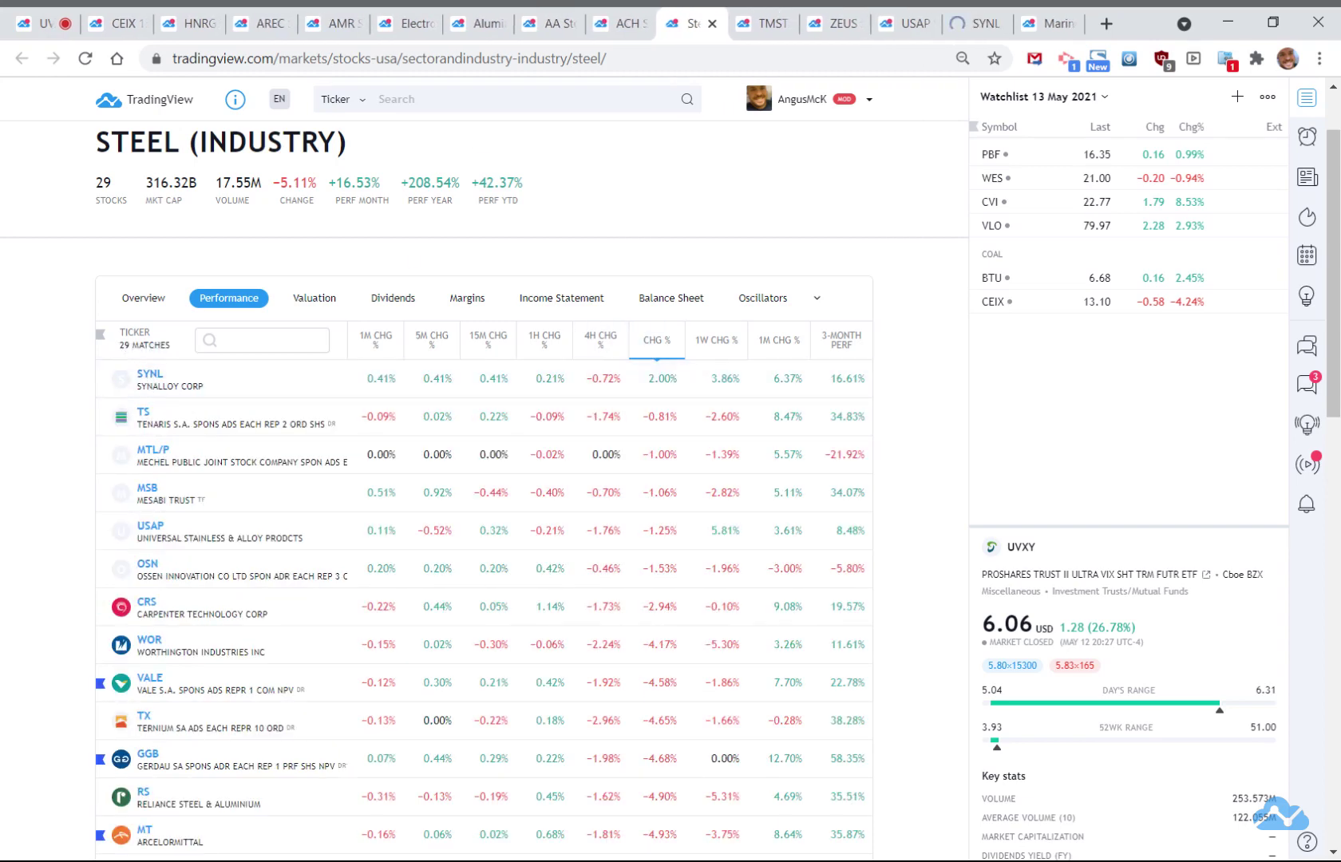
Rank the Marine Shipping companies by highest three-month performance and open the NM/PG and NM/PH stock pages in the background
click(1052, 23)
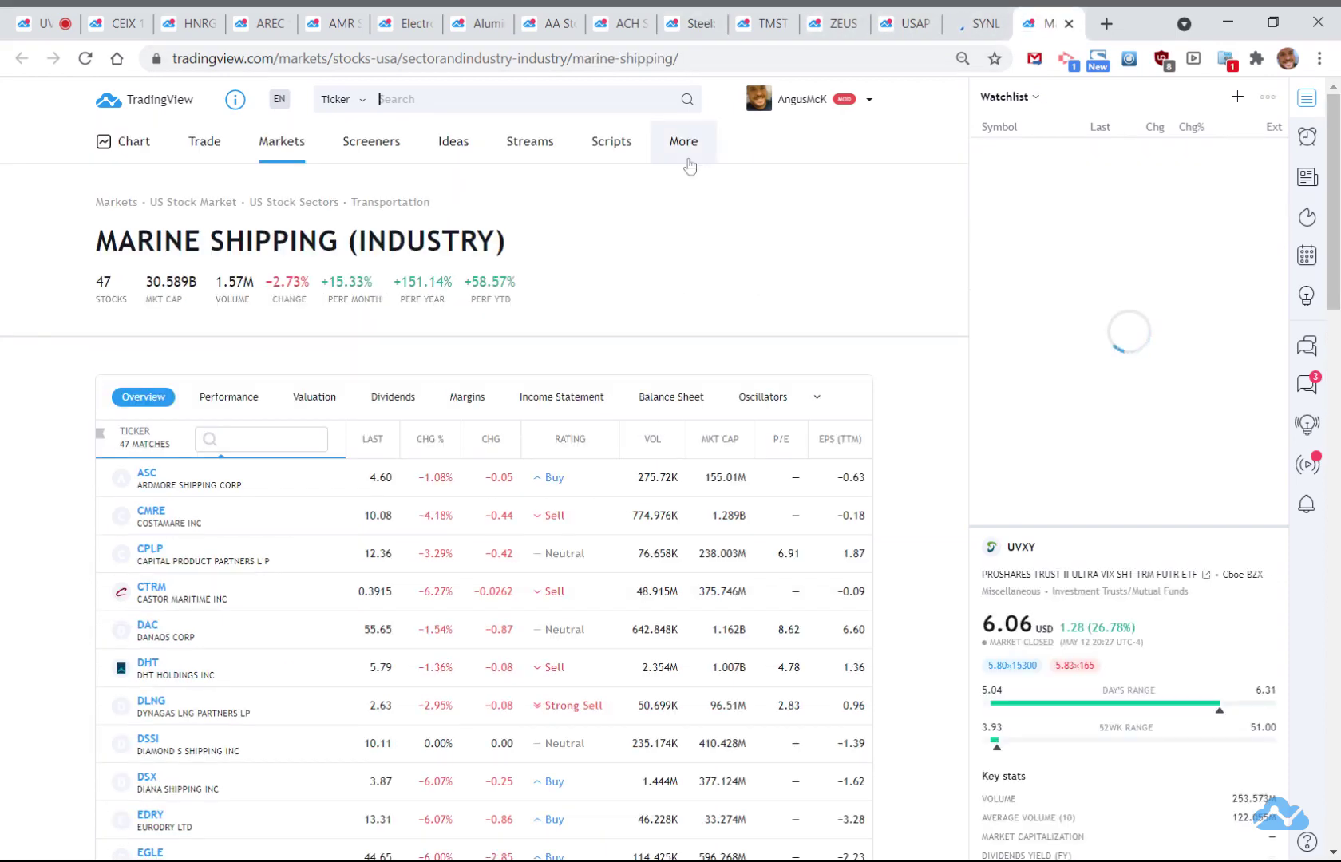
click(232, 397)
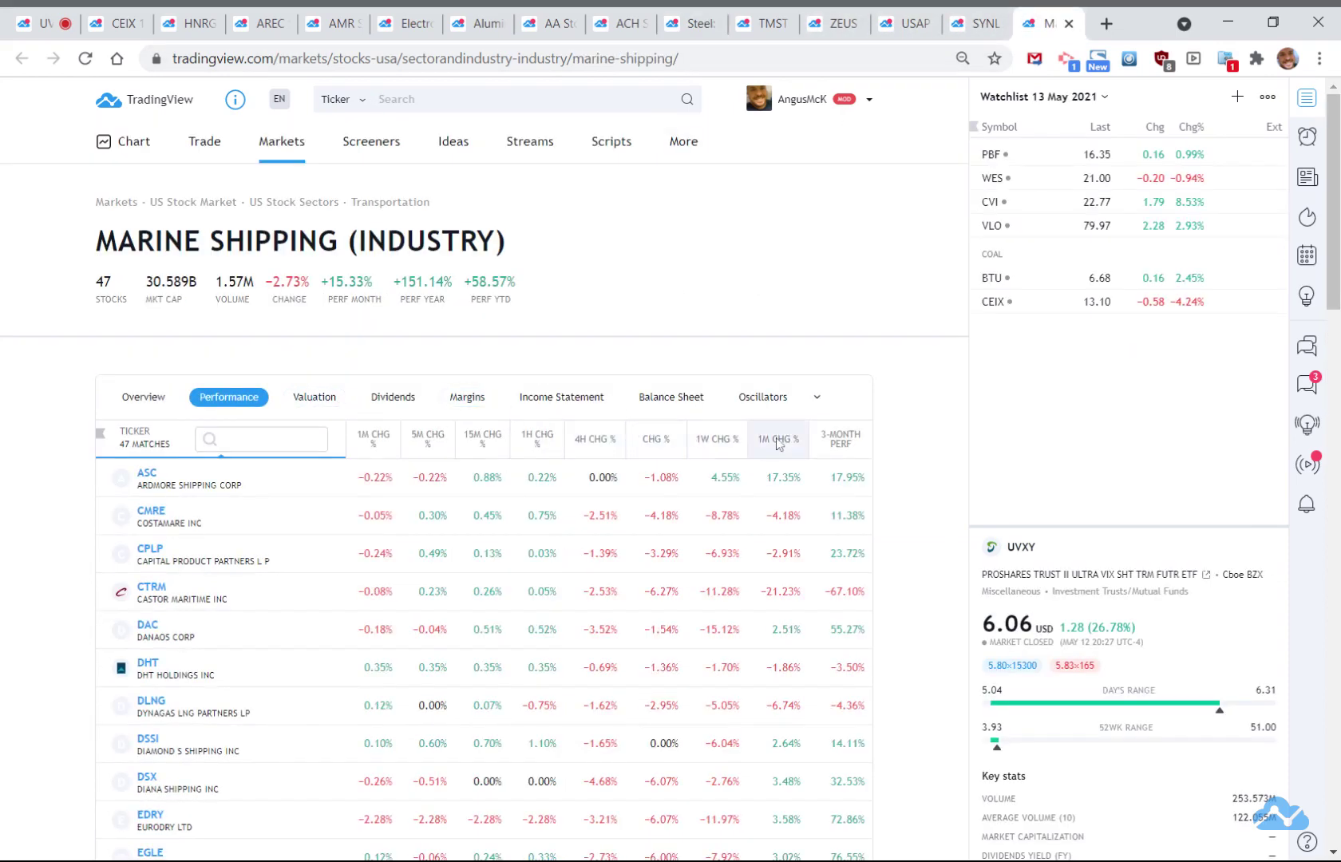
click(838, 446)
click(838, 445)
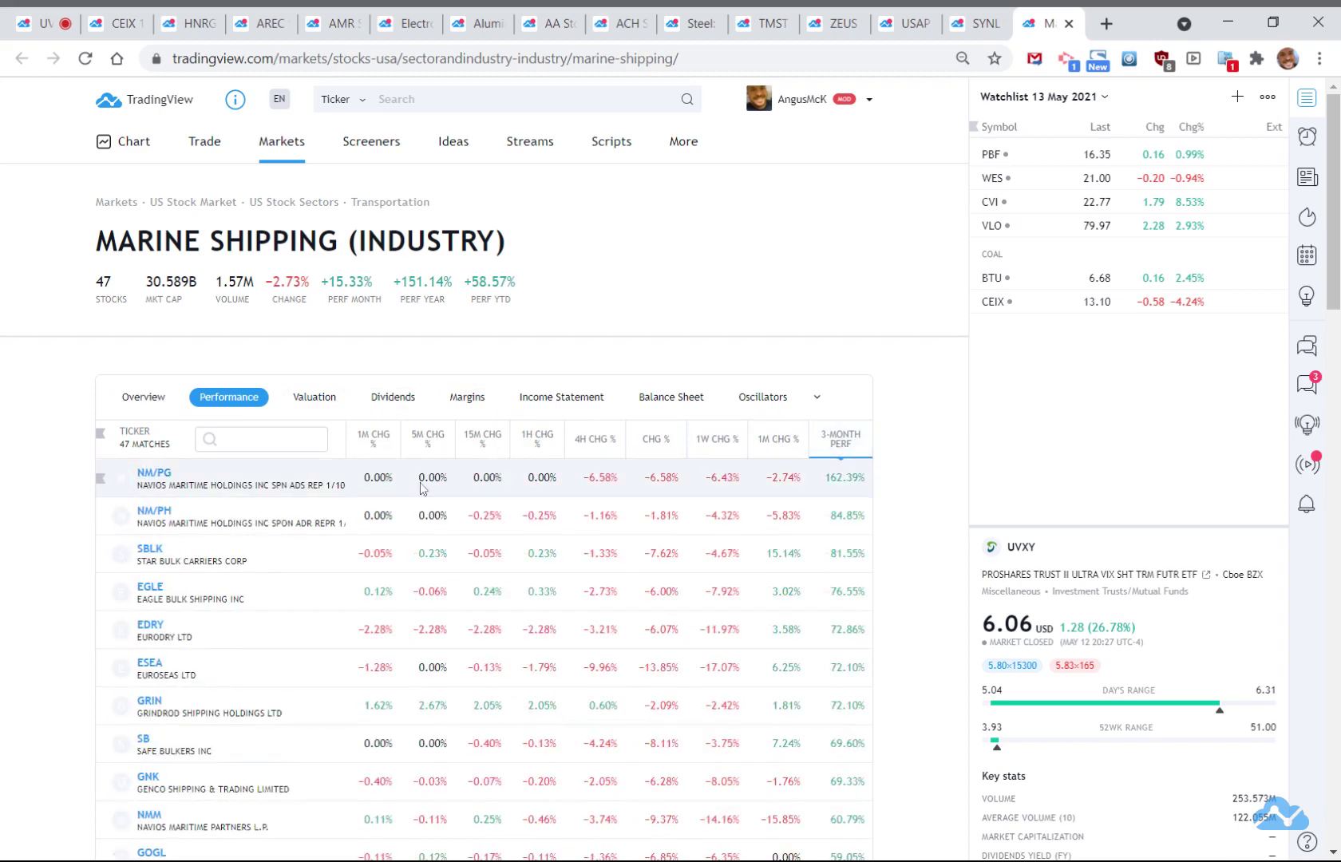
middle_click(168, 477)
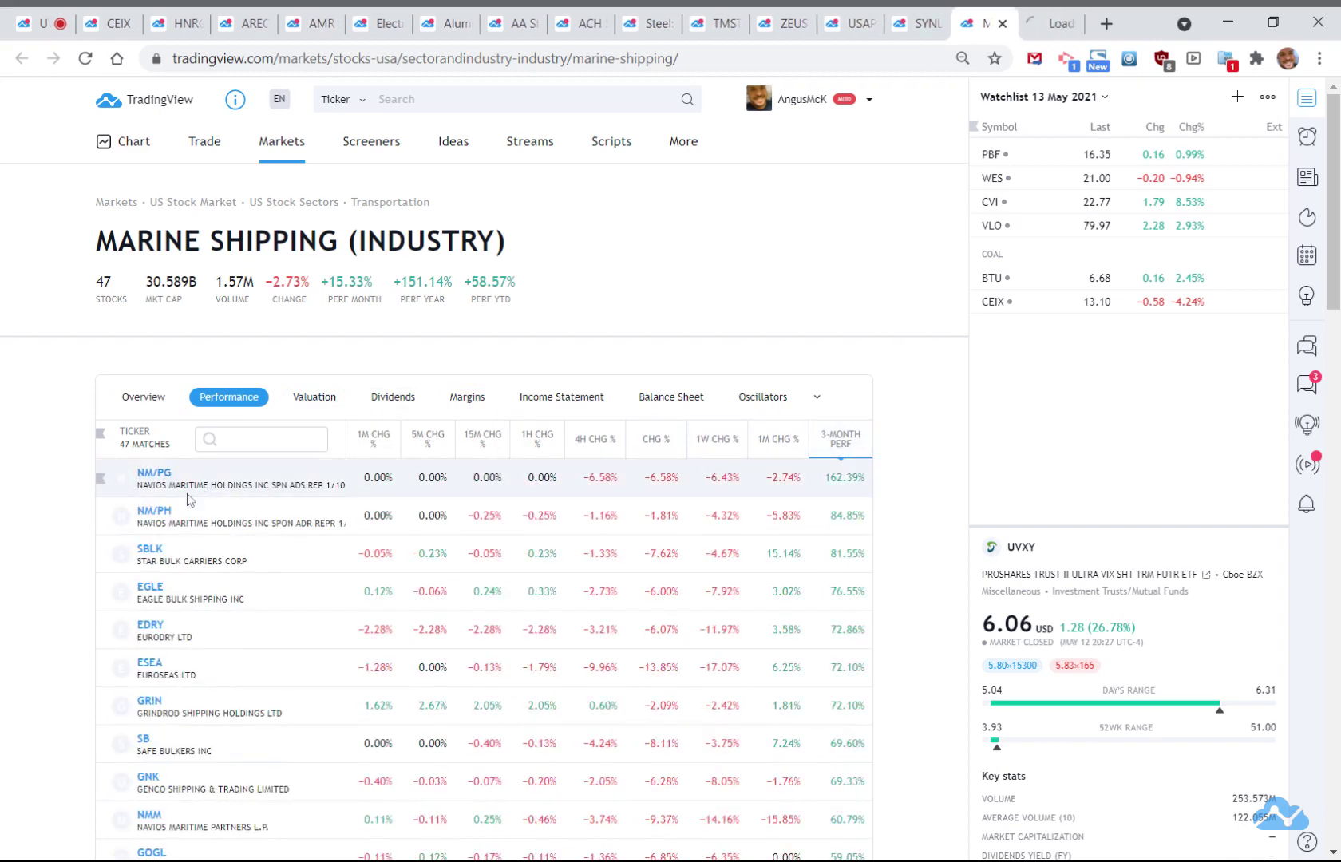
middle_click(154, 512)
Open Marine Shipping's top daily gainer, PXS, in the background and go back to the US Stock Market page
click(653, 444)
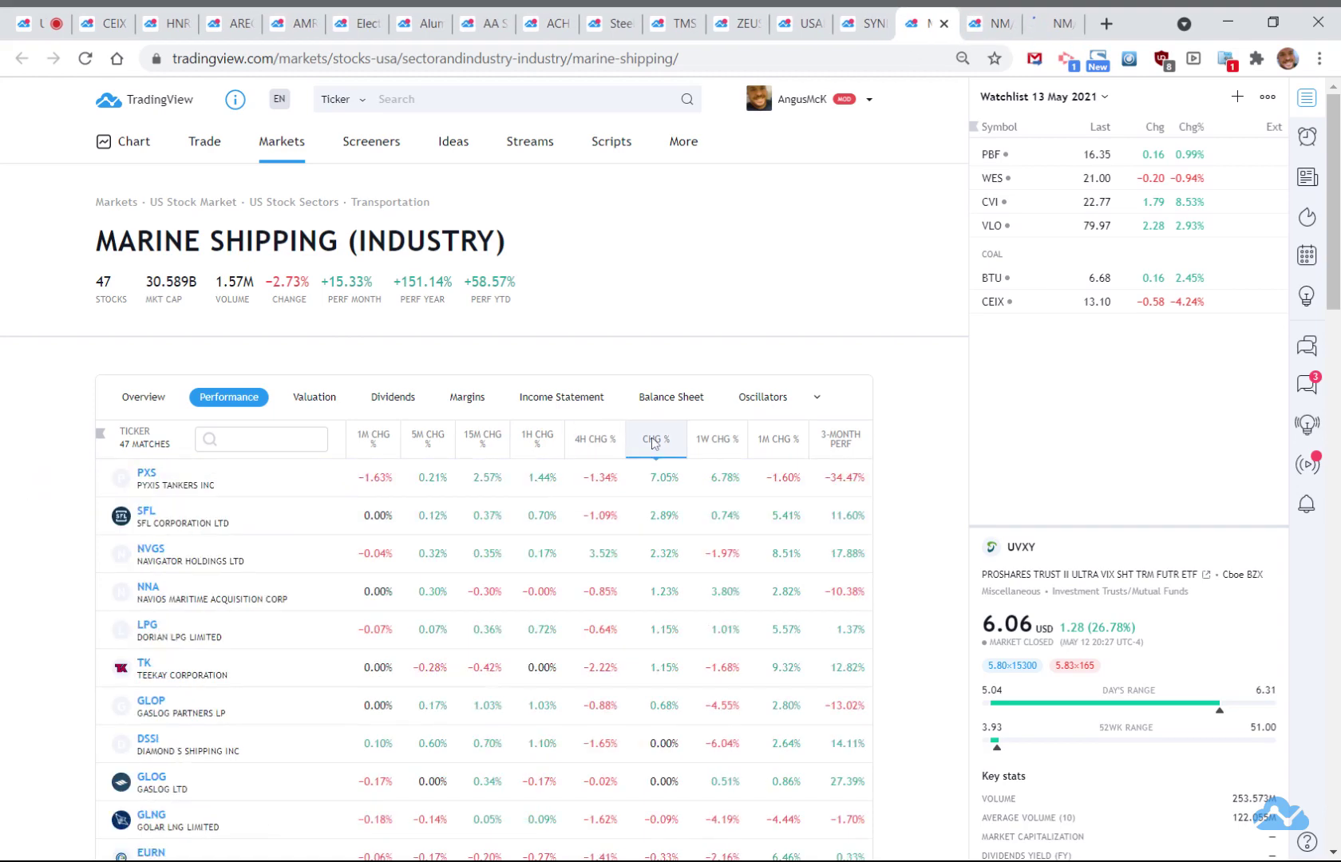
middle_click(149, 477)
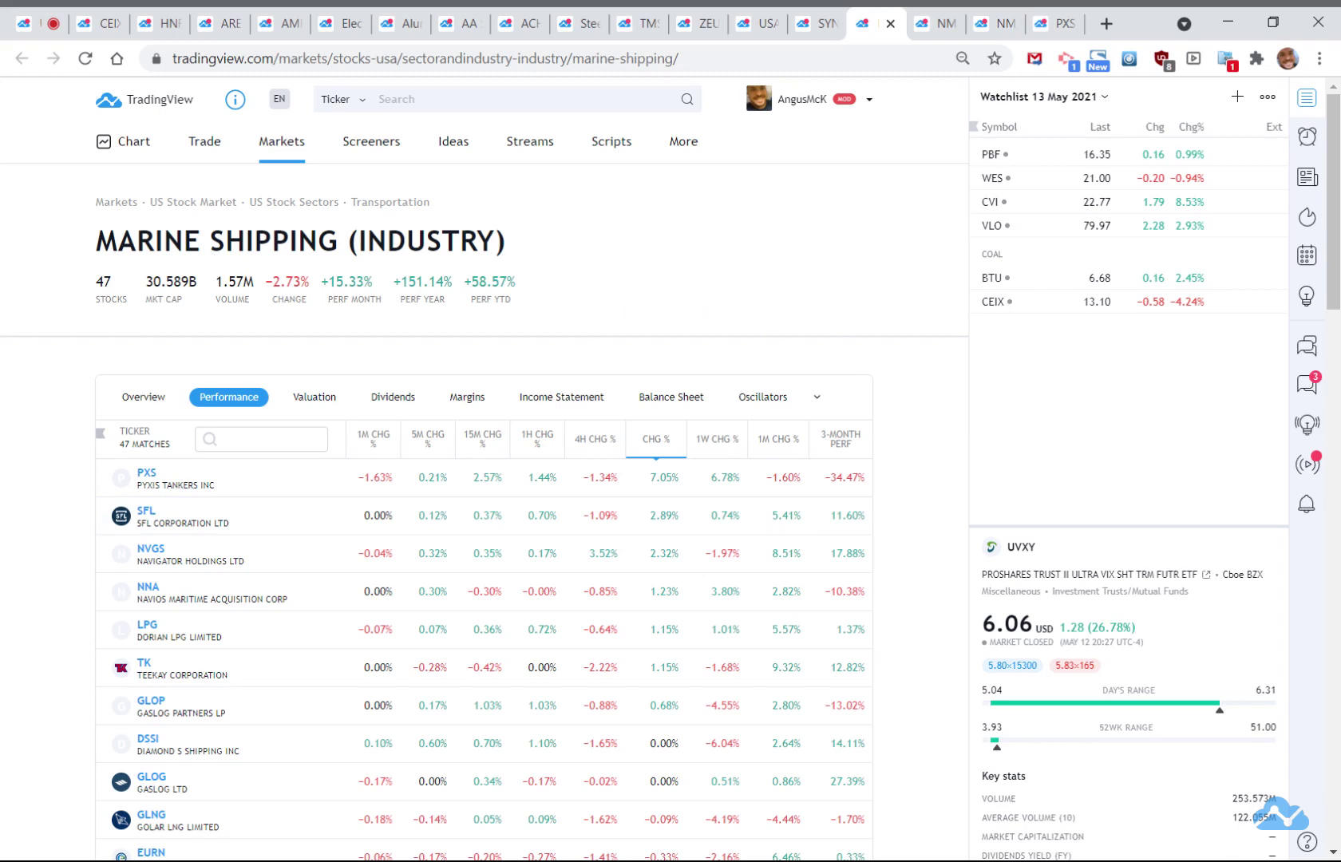
click(214, 210)
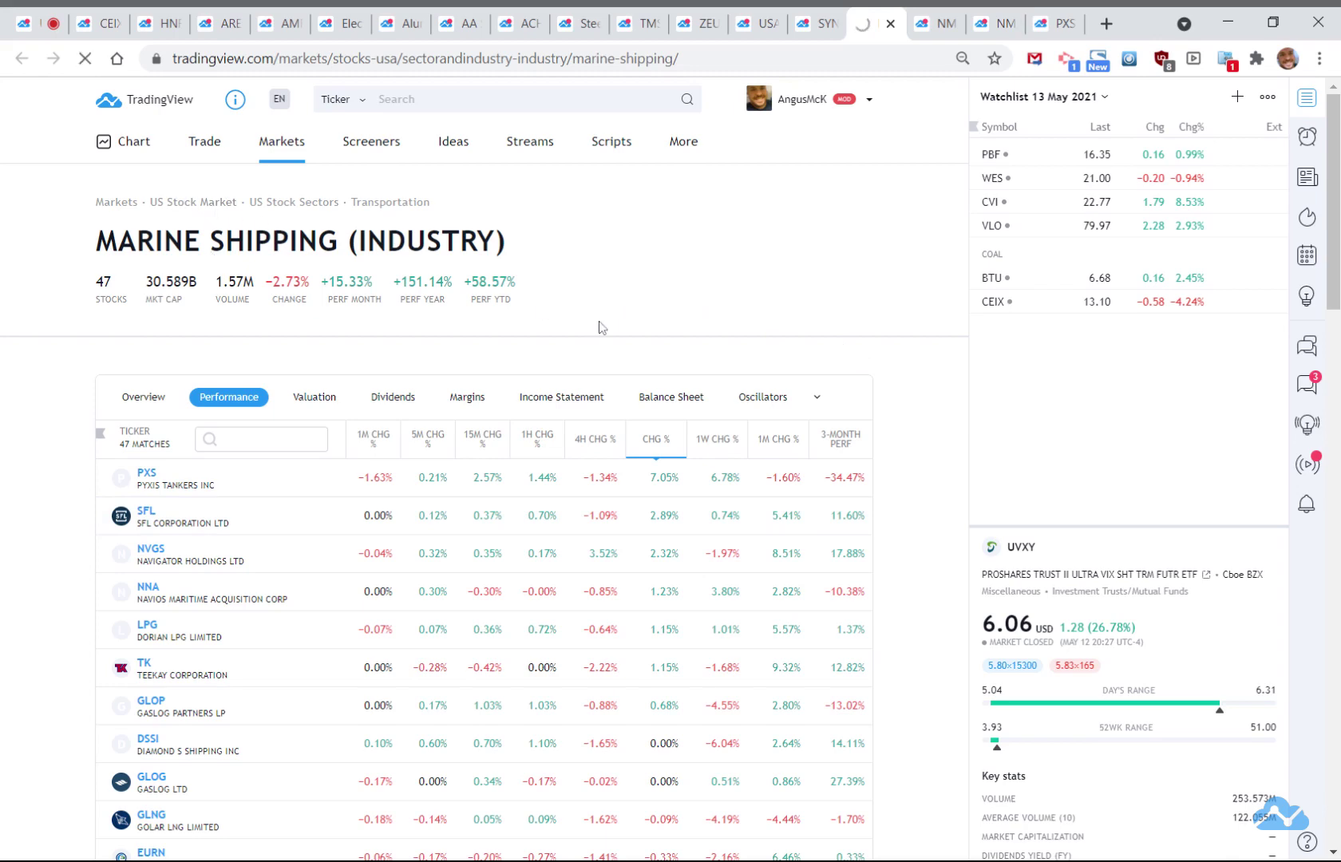